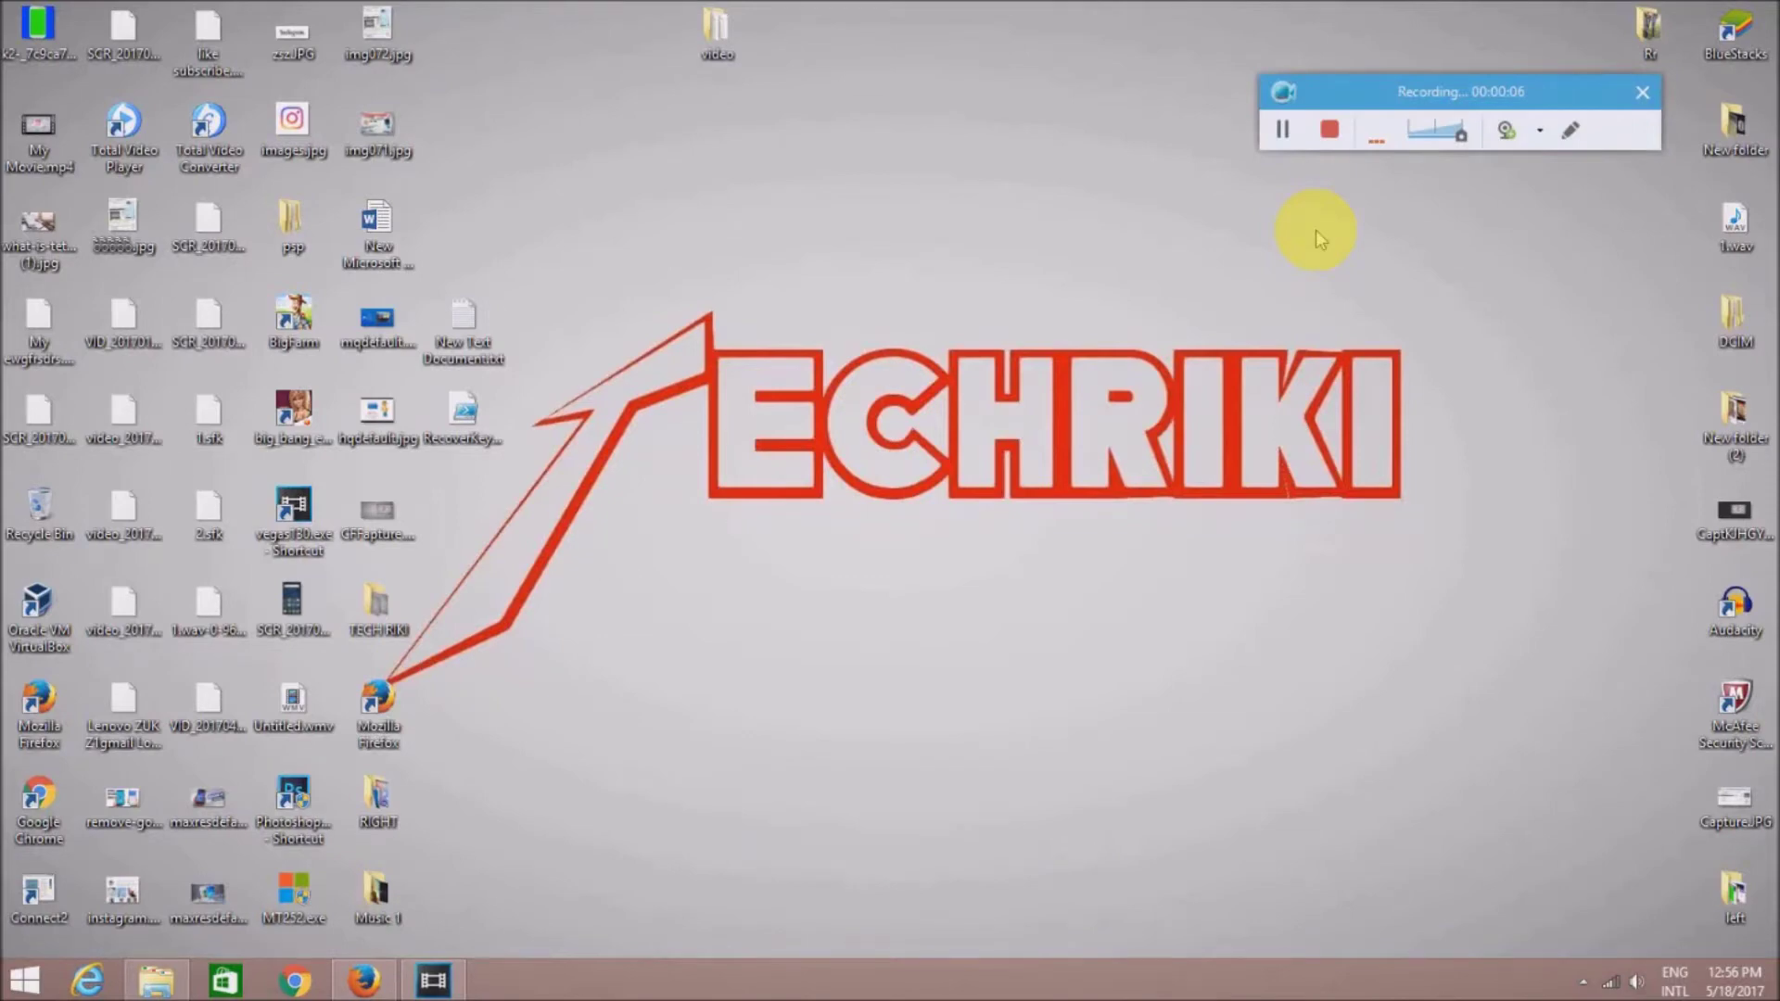
Refresh the Windows desktop so image files show previews, then bring Firefox back up
right_click(921, 291)
click(906, 297)
right_click(897, 294)
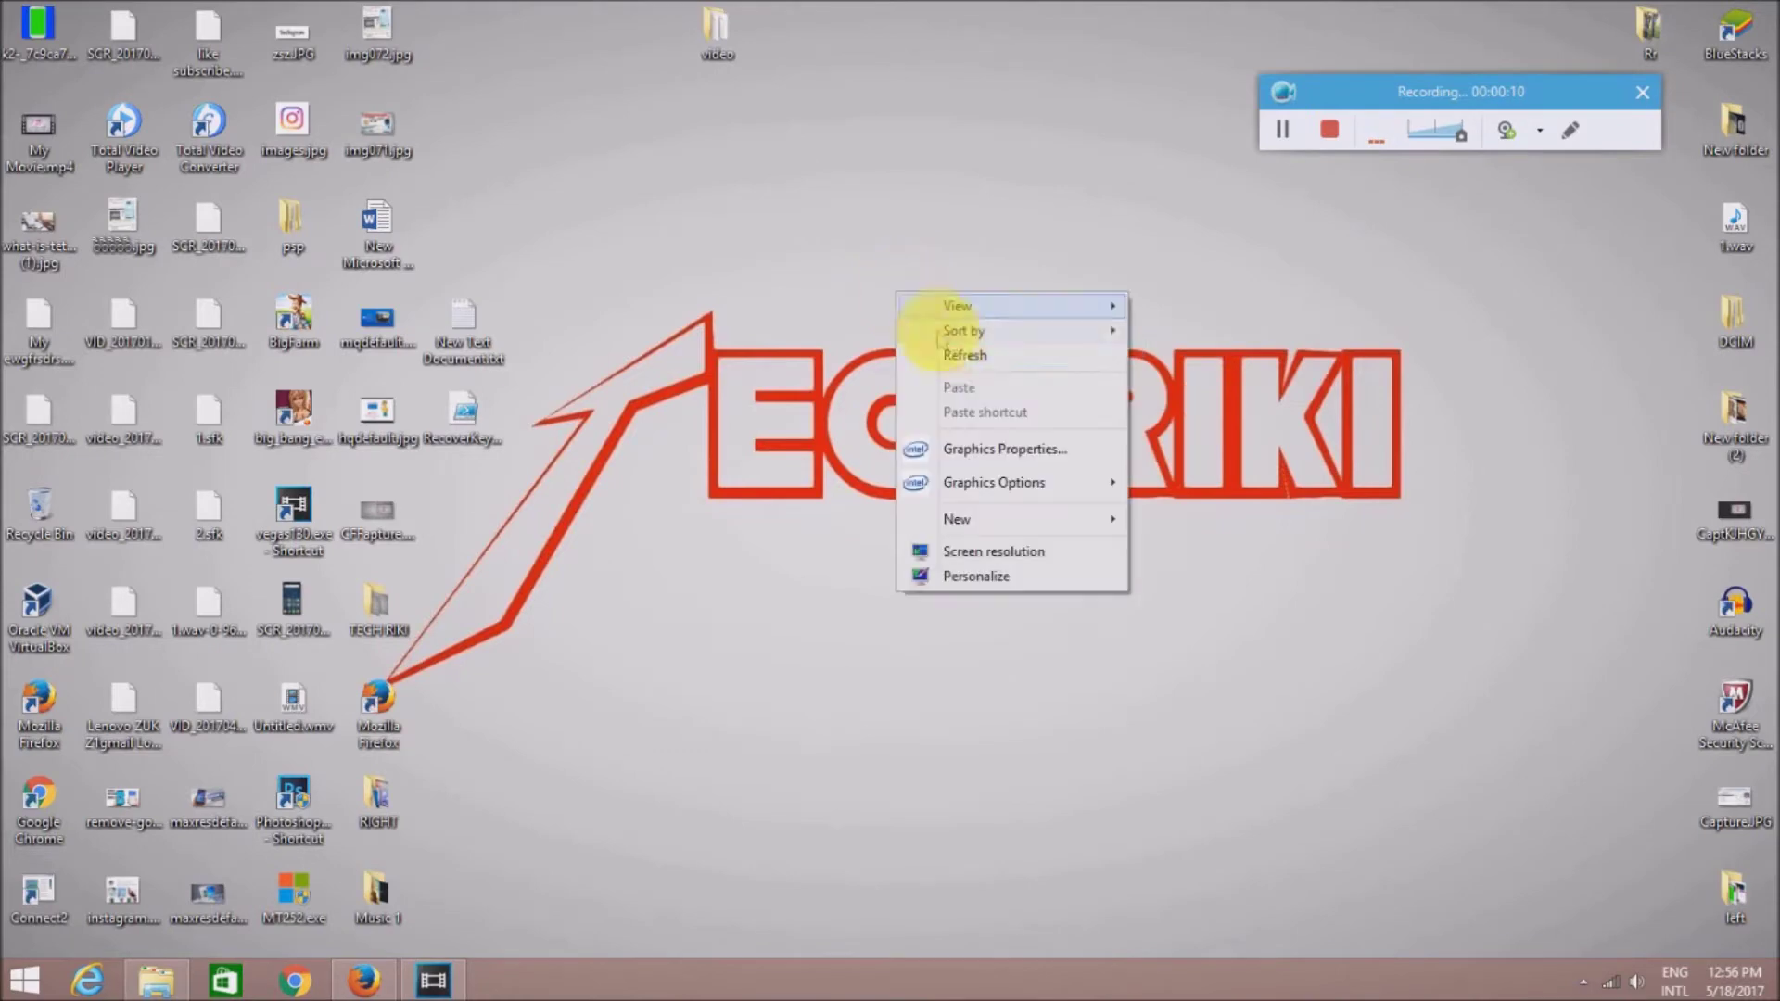
click(960, 354)
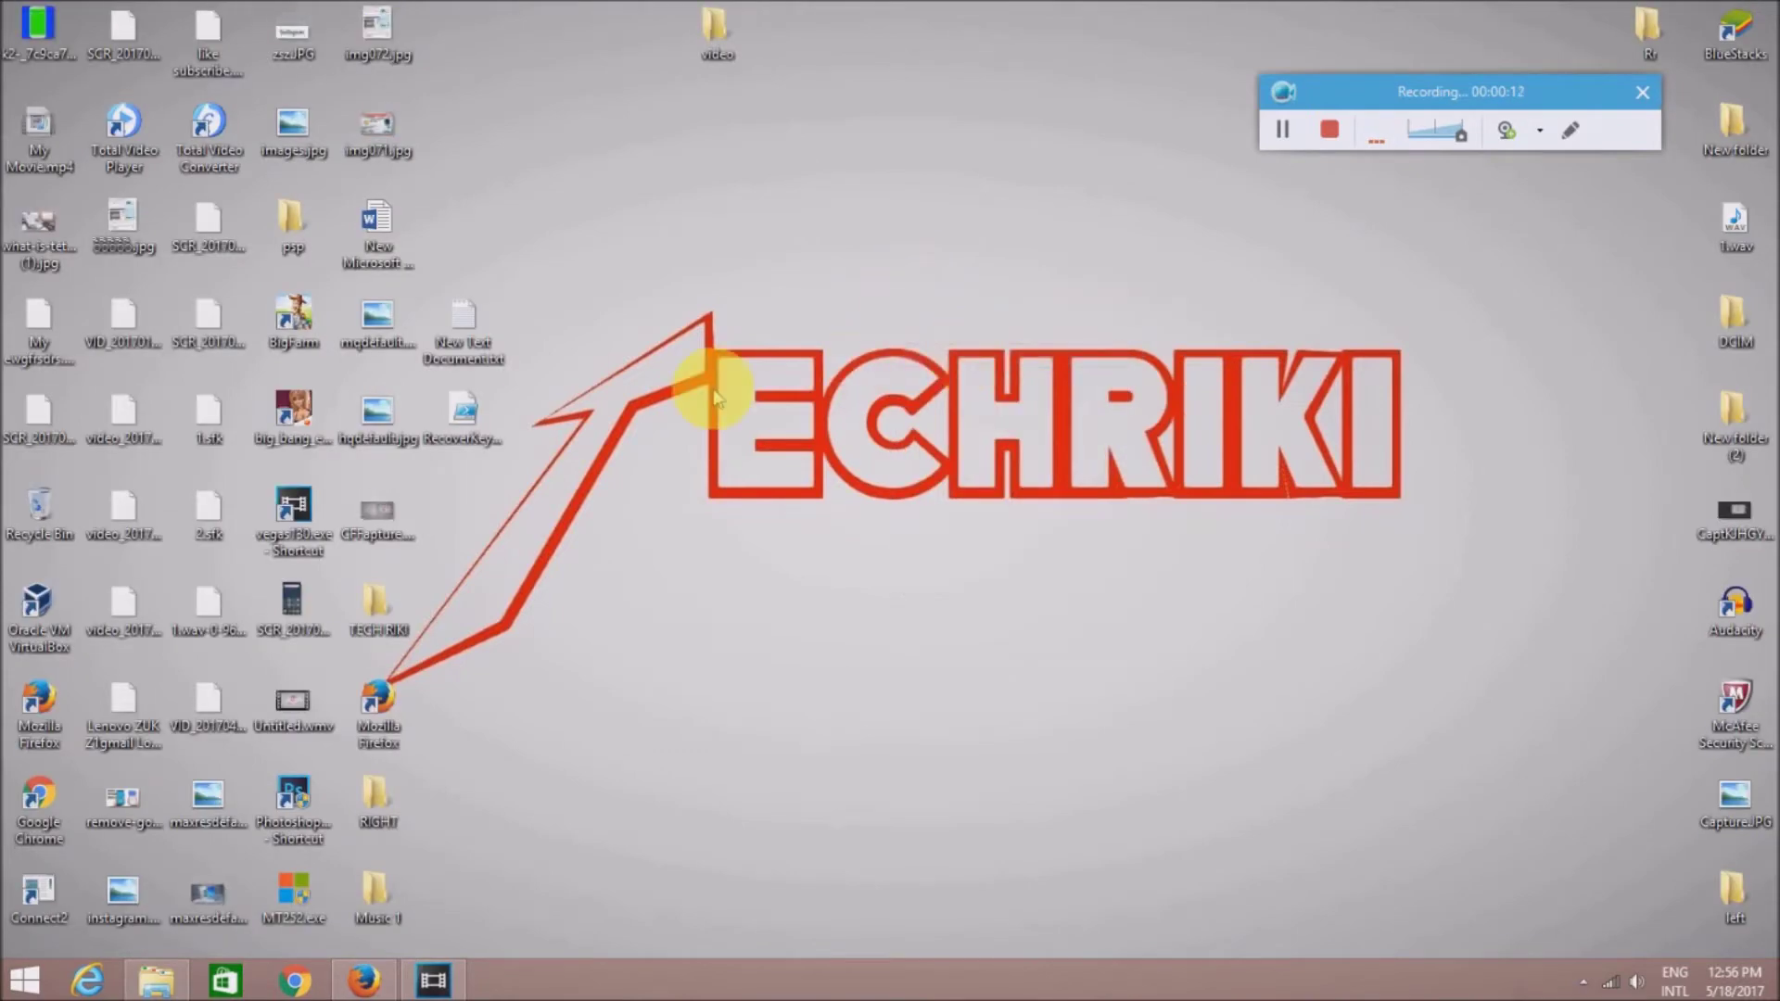
click(388, 989)
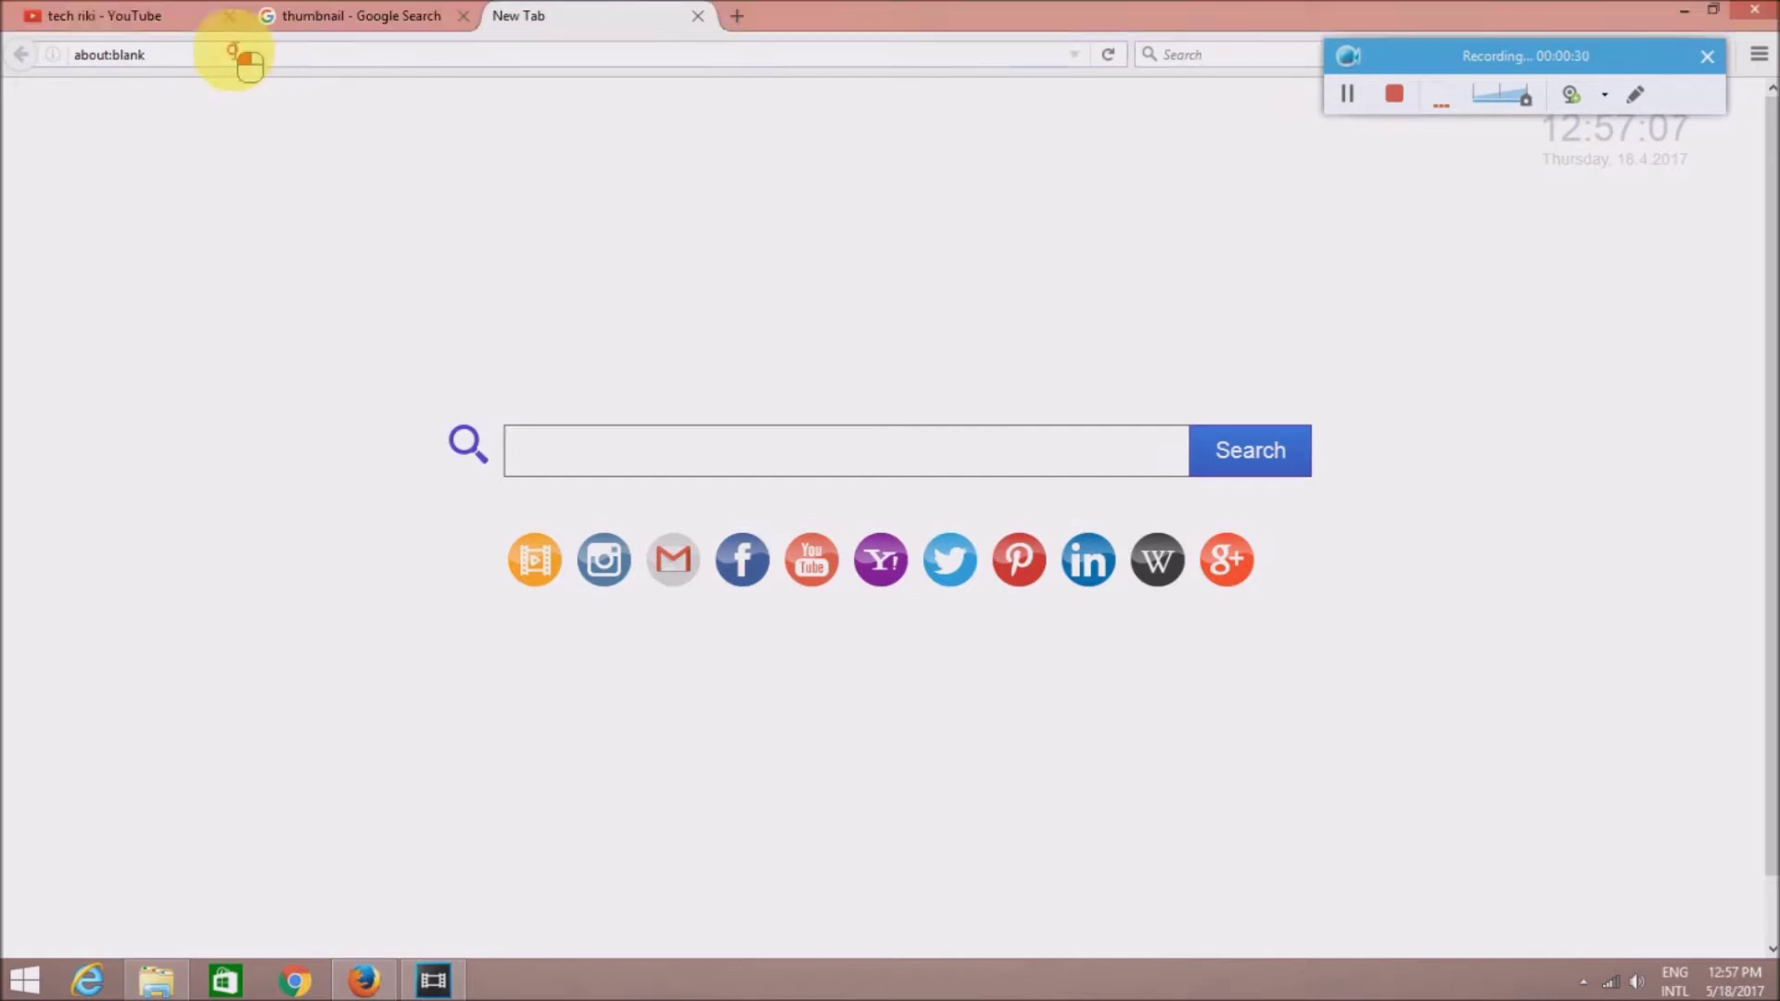
Go to google.co.in in Firefox's address bar
text(google.com)
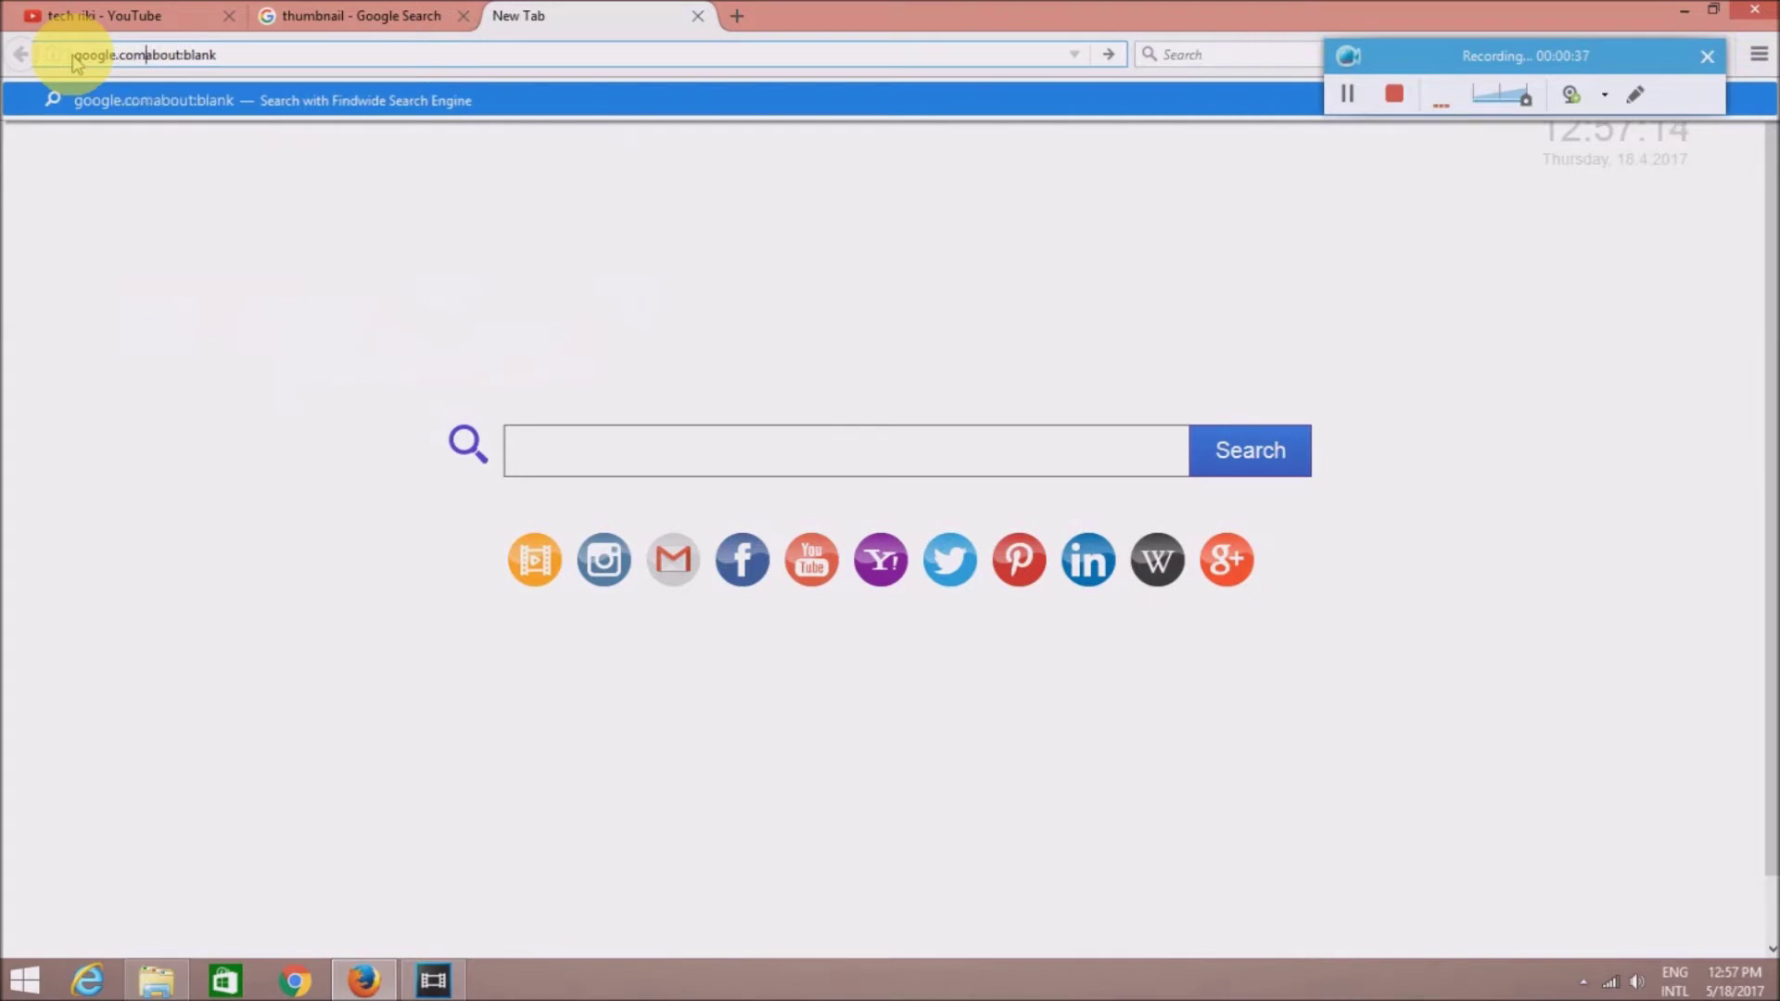
key(Return)
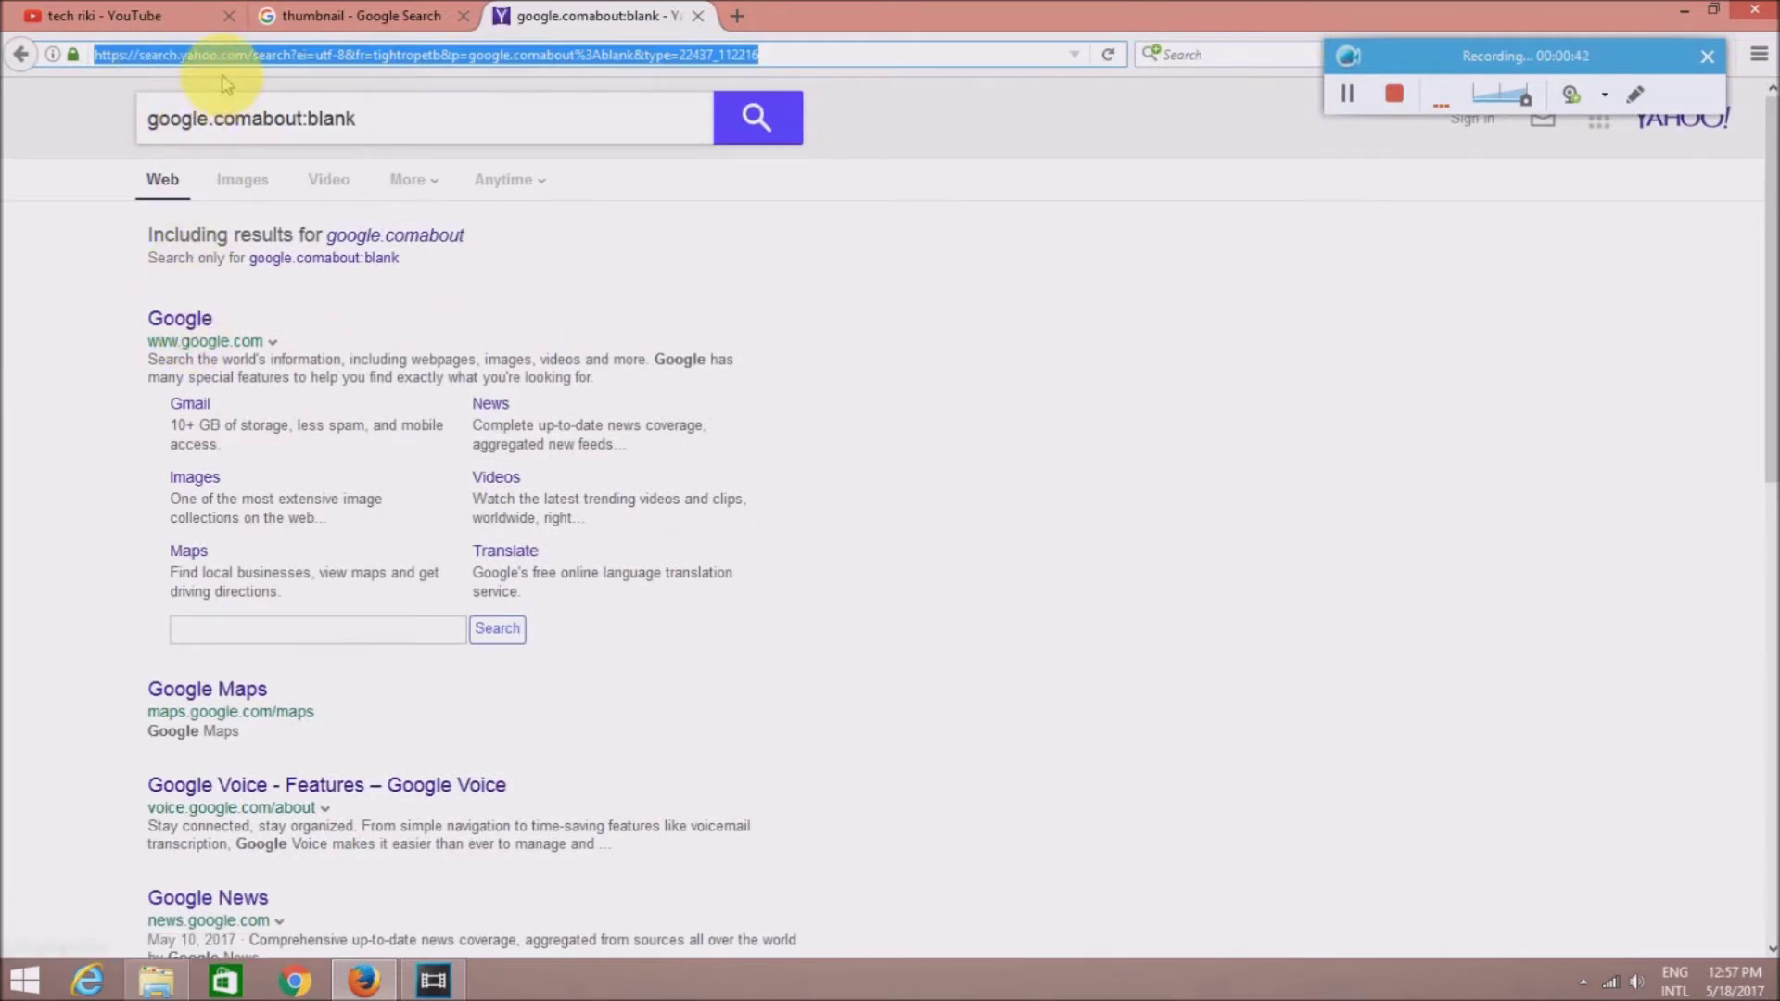
text(google.co.in/)
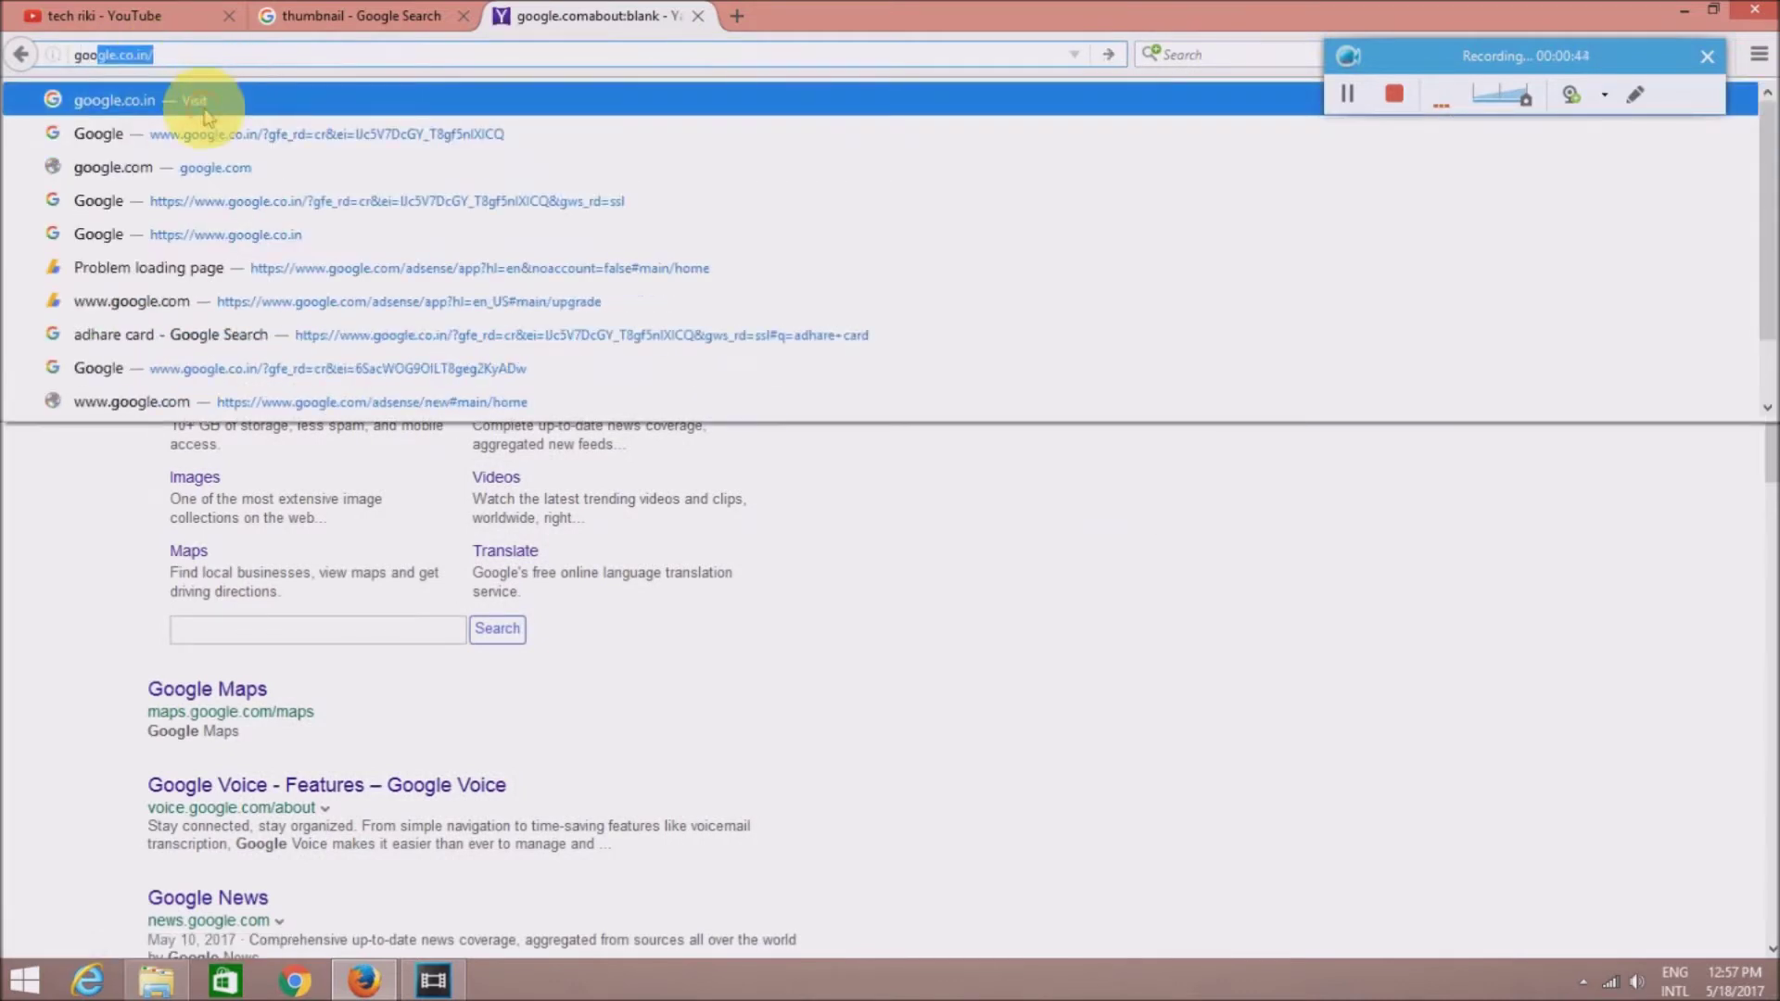
key(Return)
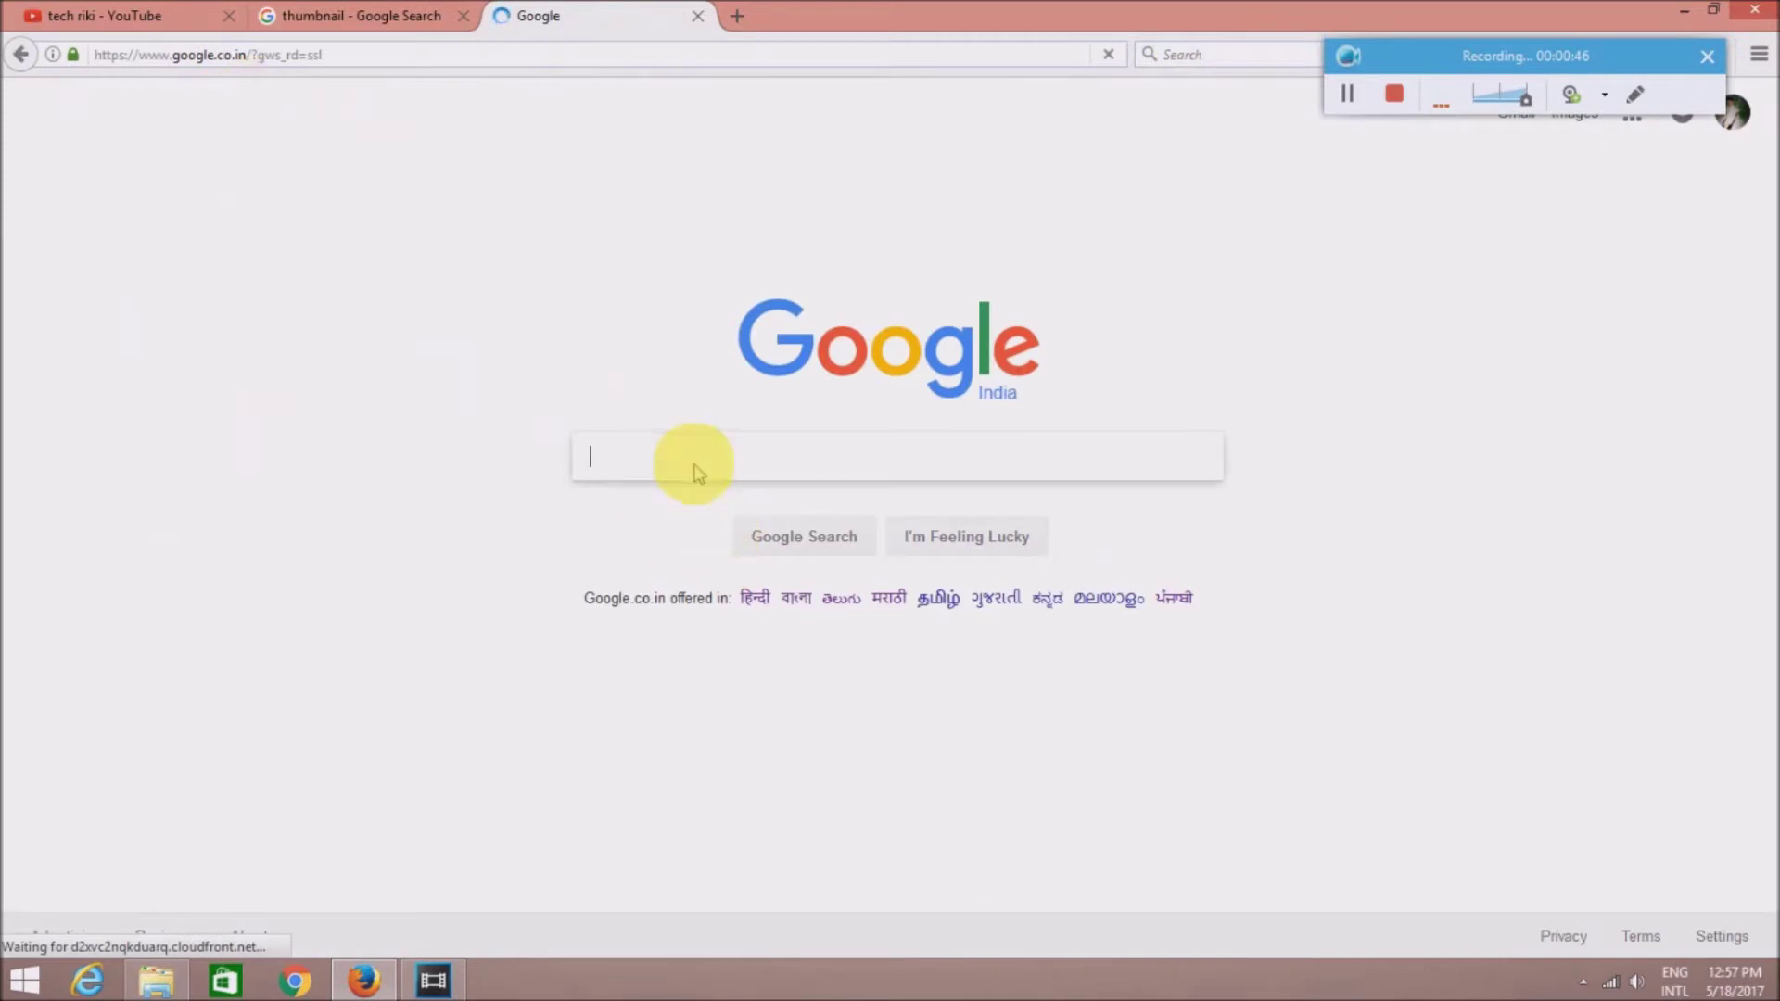
Search Google for canva.com from the suggestions
click(694, 462)
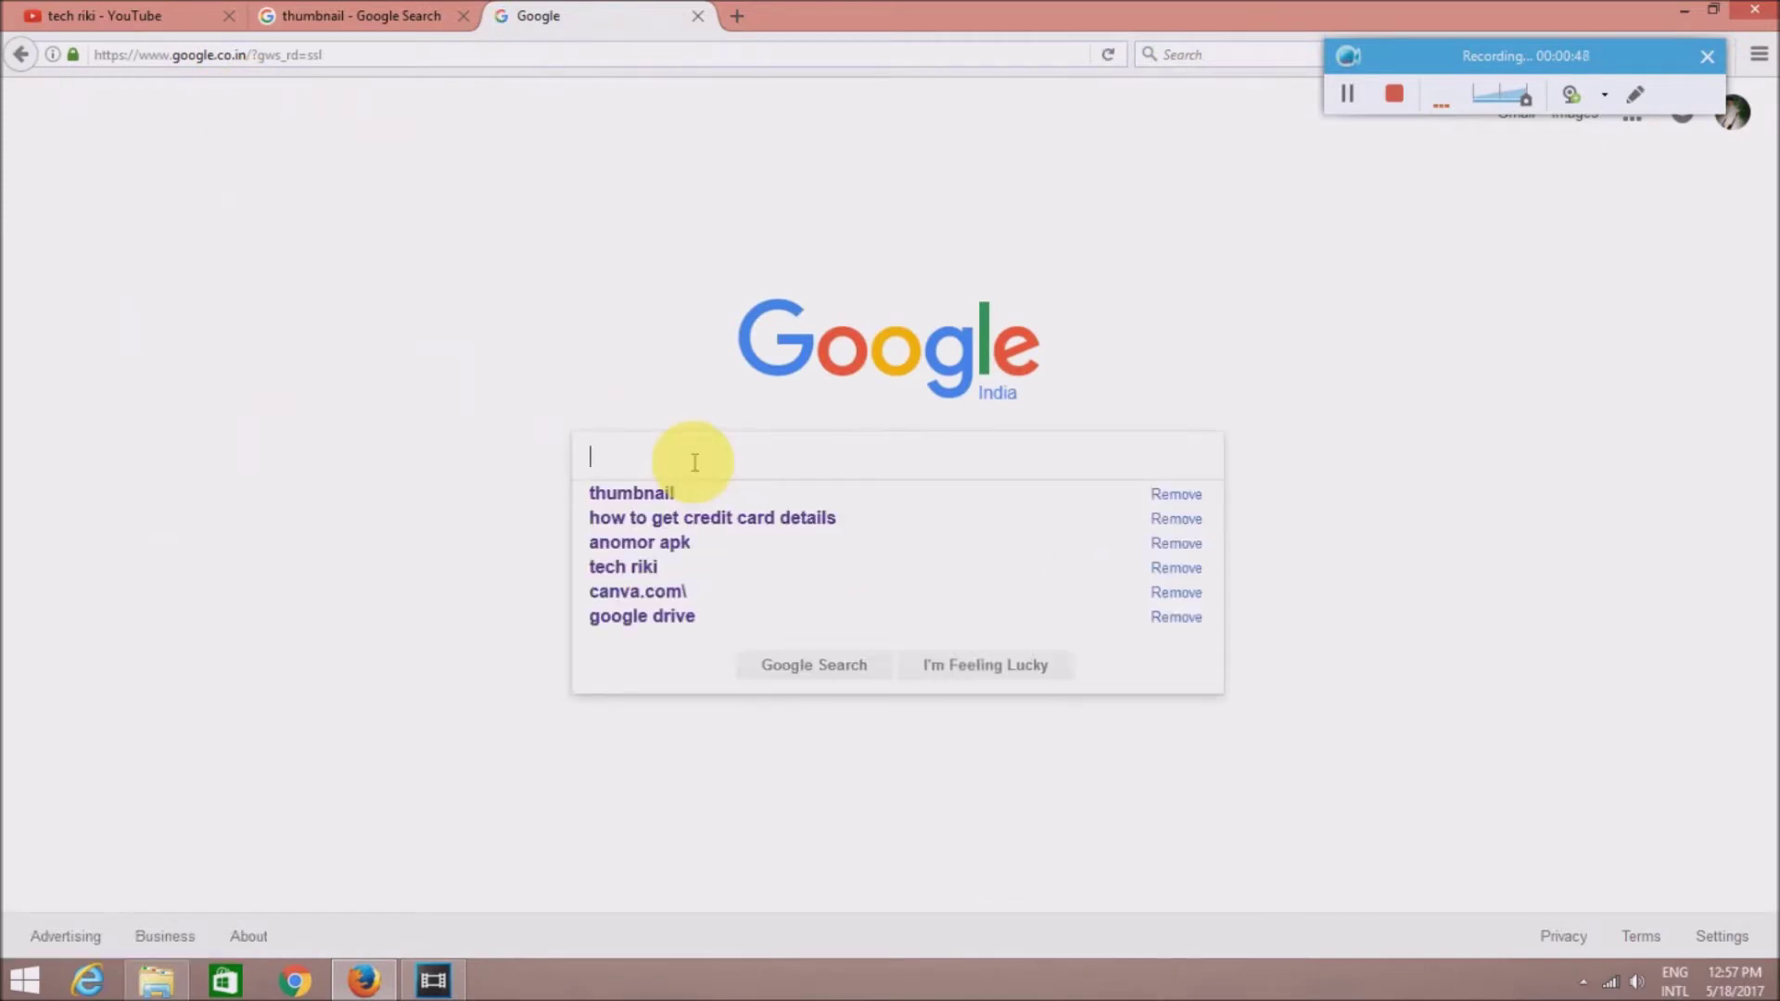
text(canva)
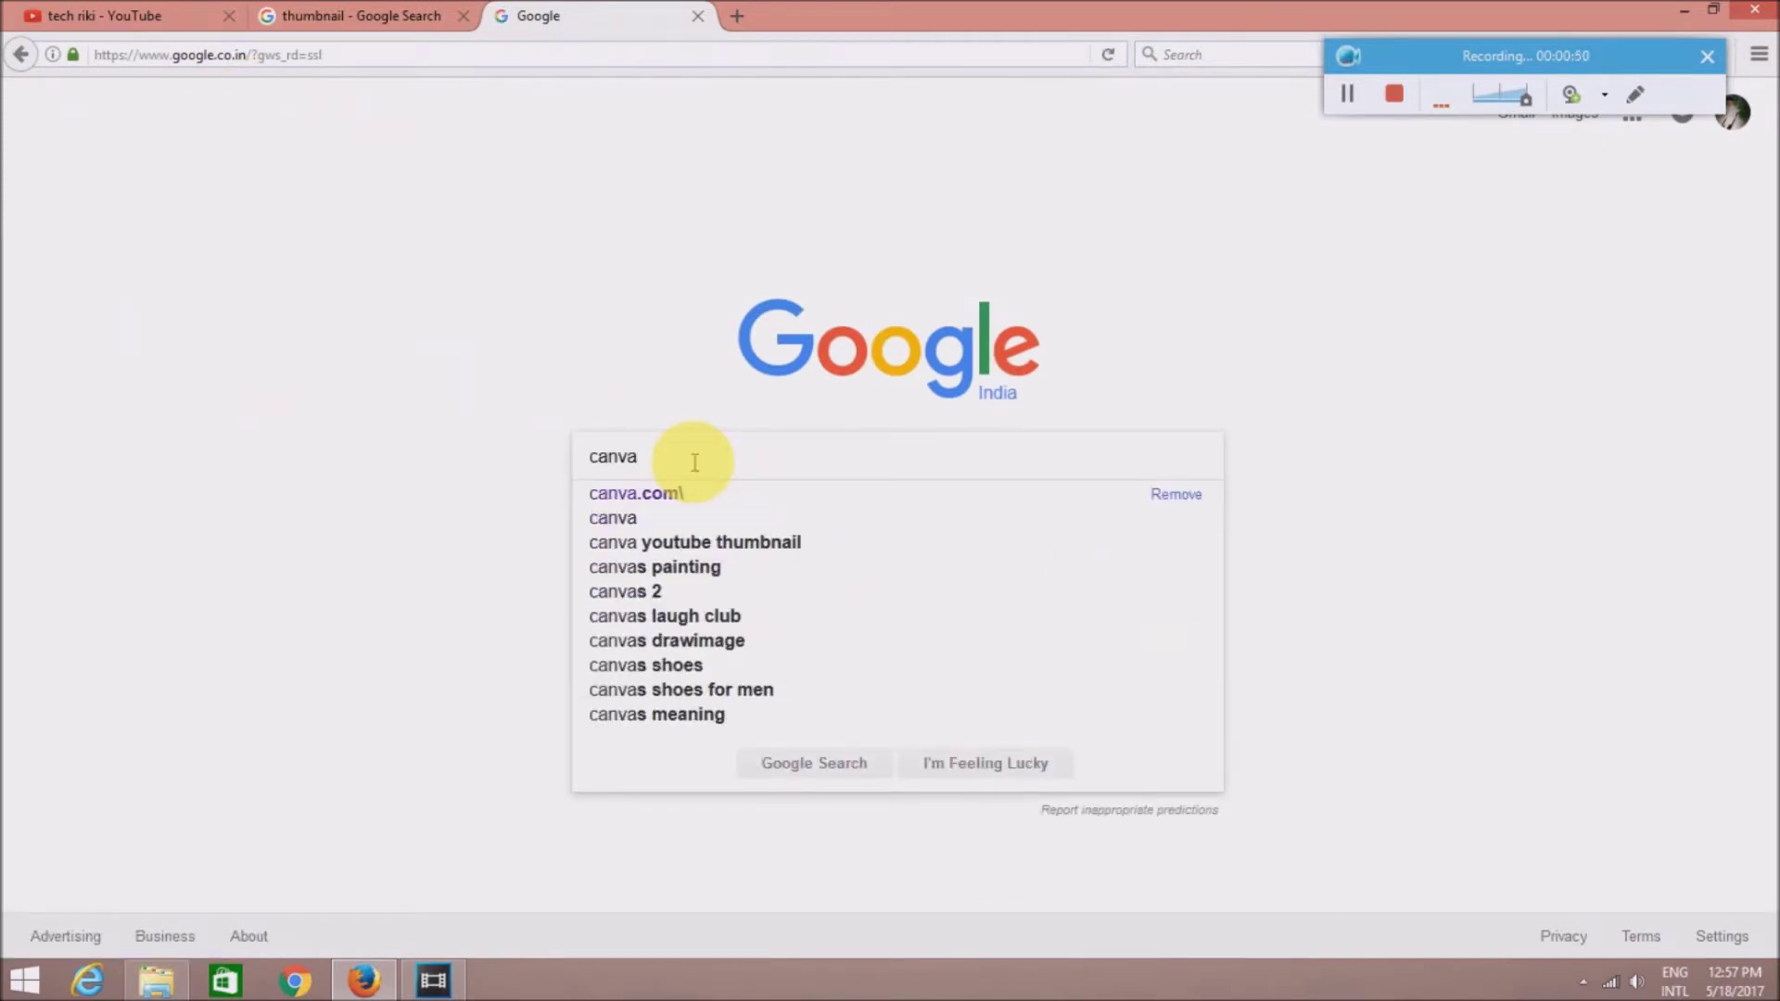
click(669, 492)
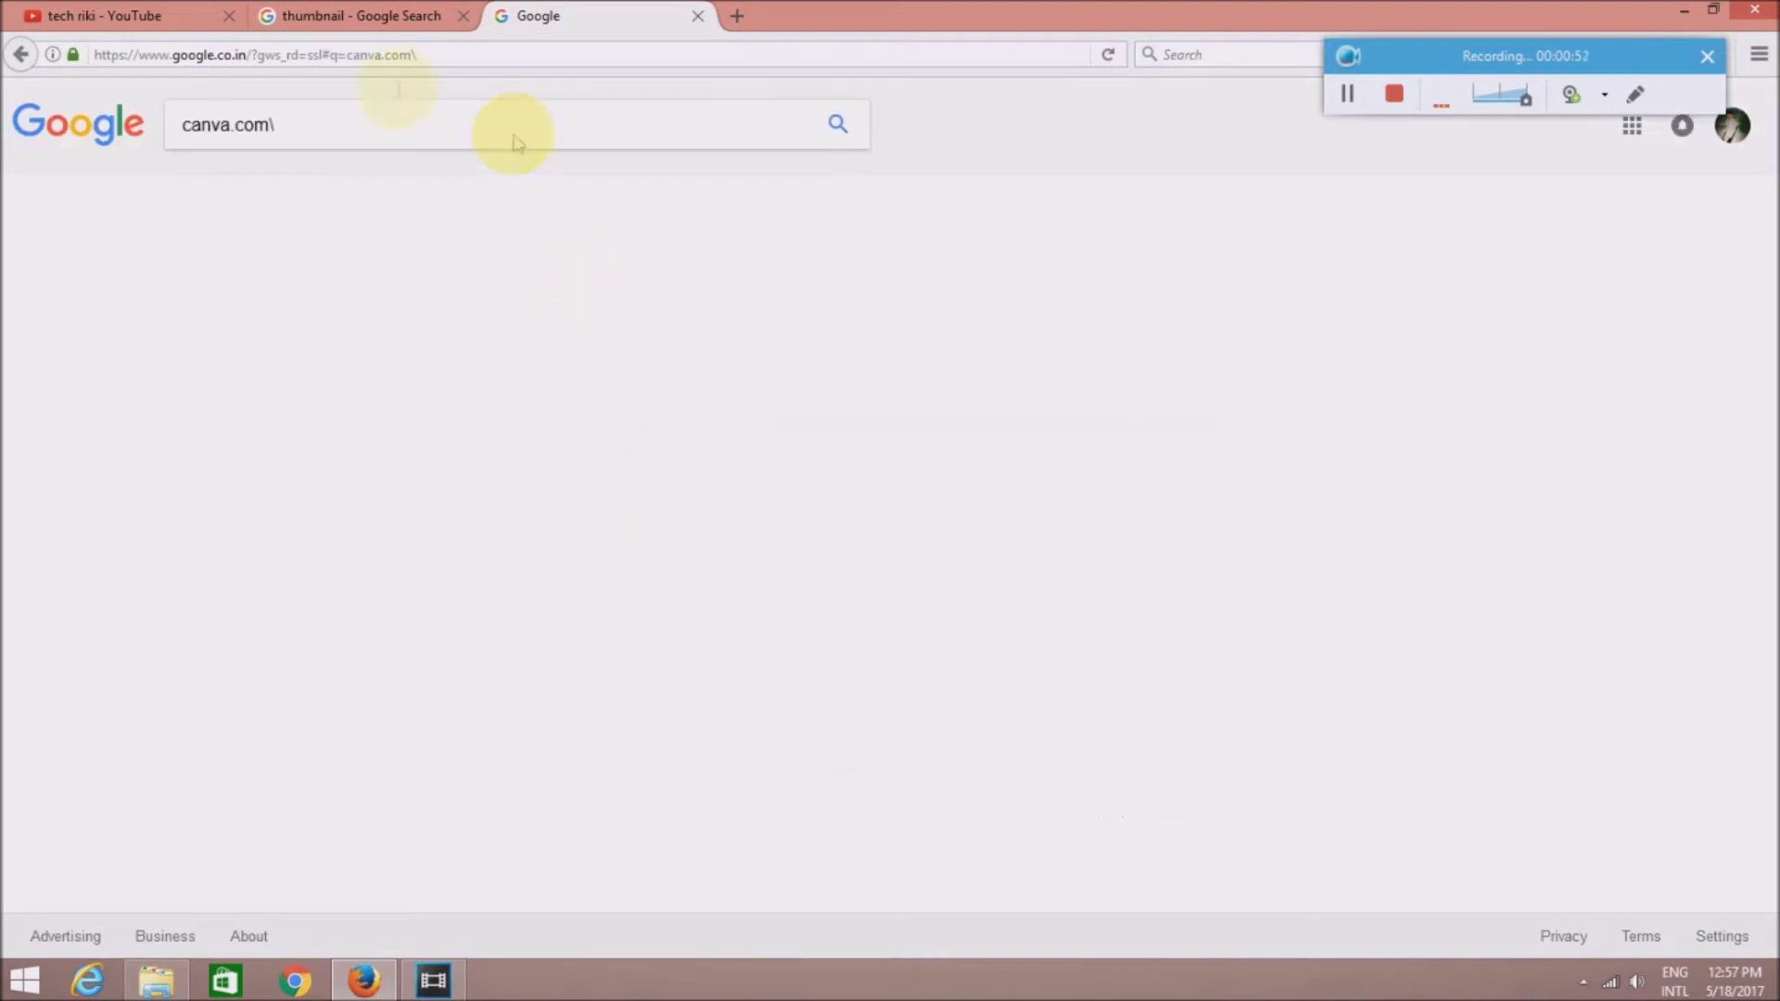
click(297, 144)
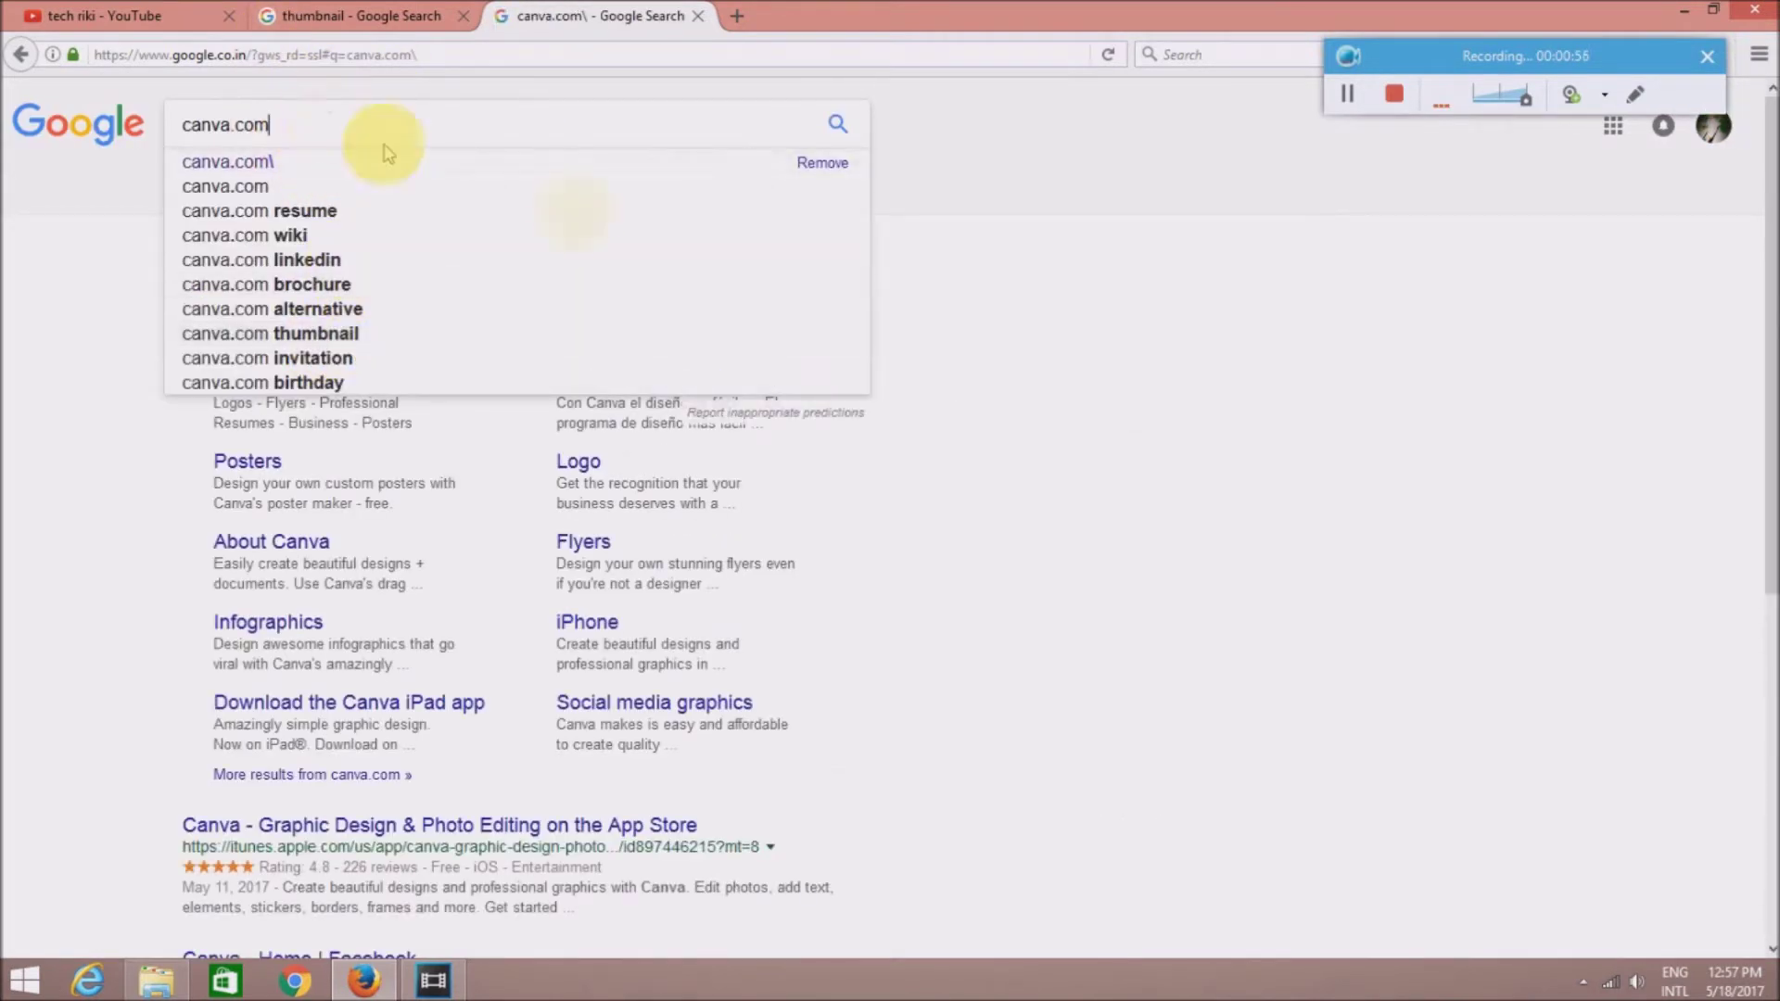
click(1045, 278)
Open the Canva website from the search results and glance at the account menu
click(234, 294)
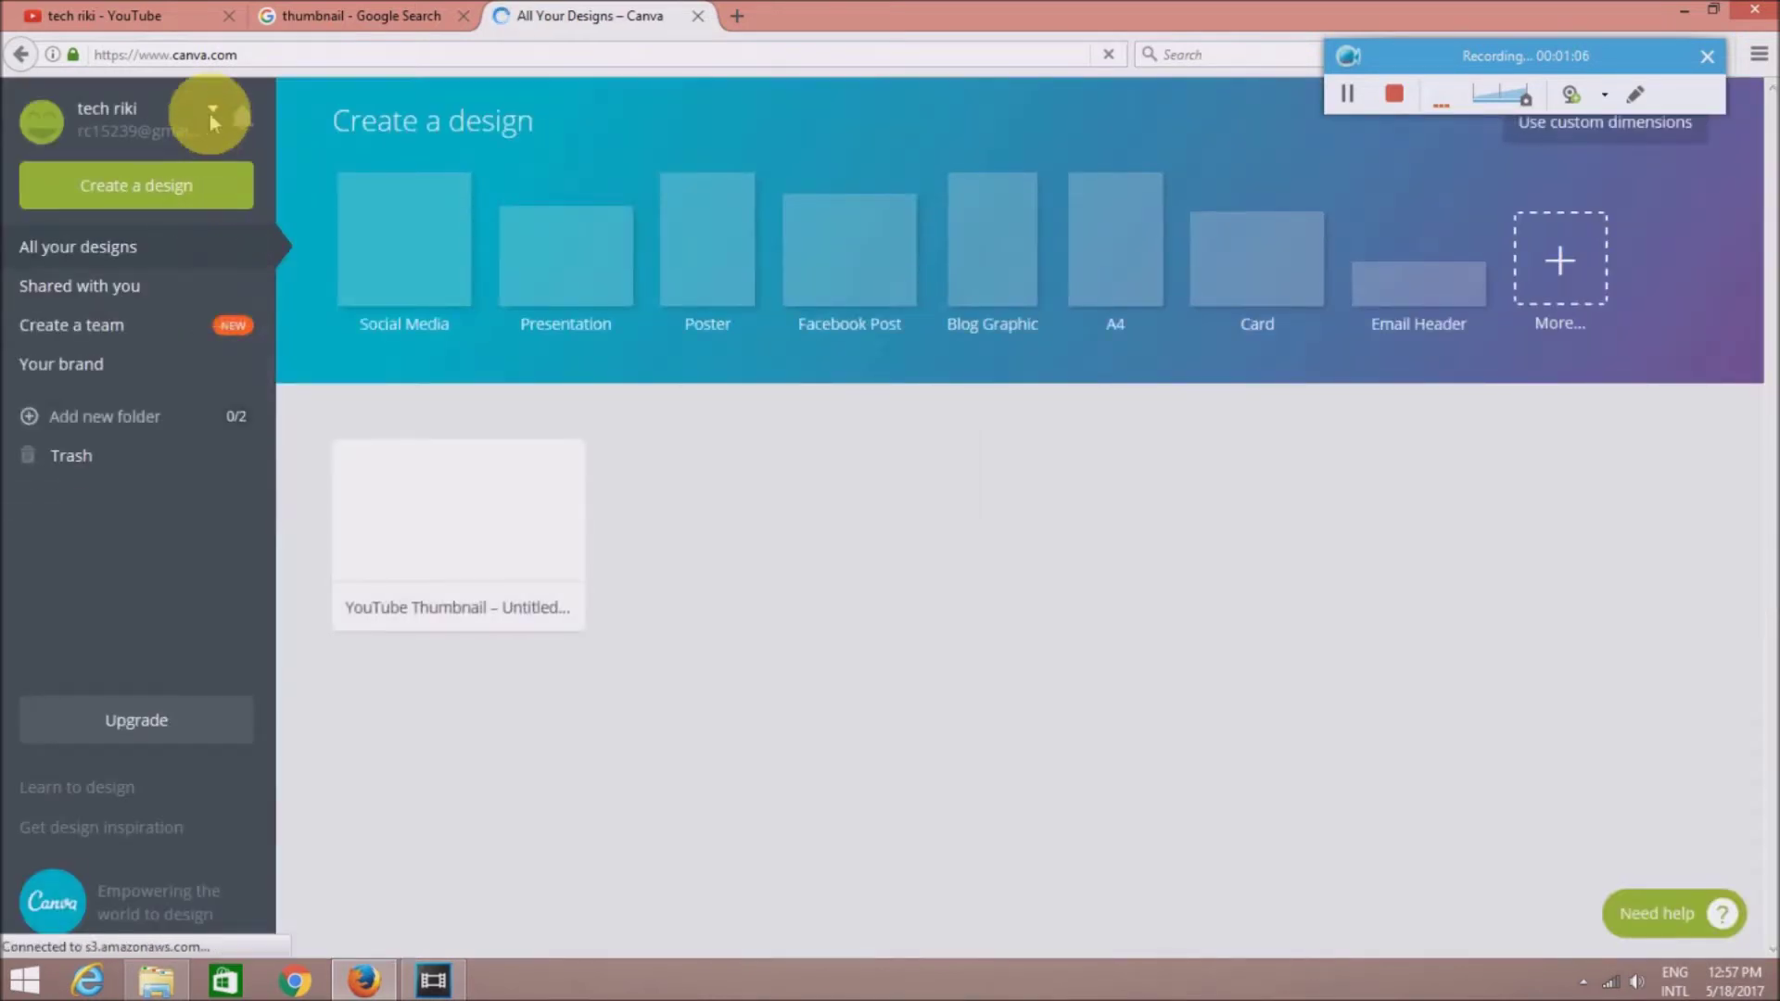
click(212, 117)
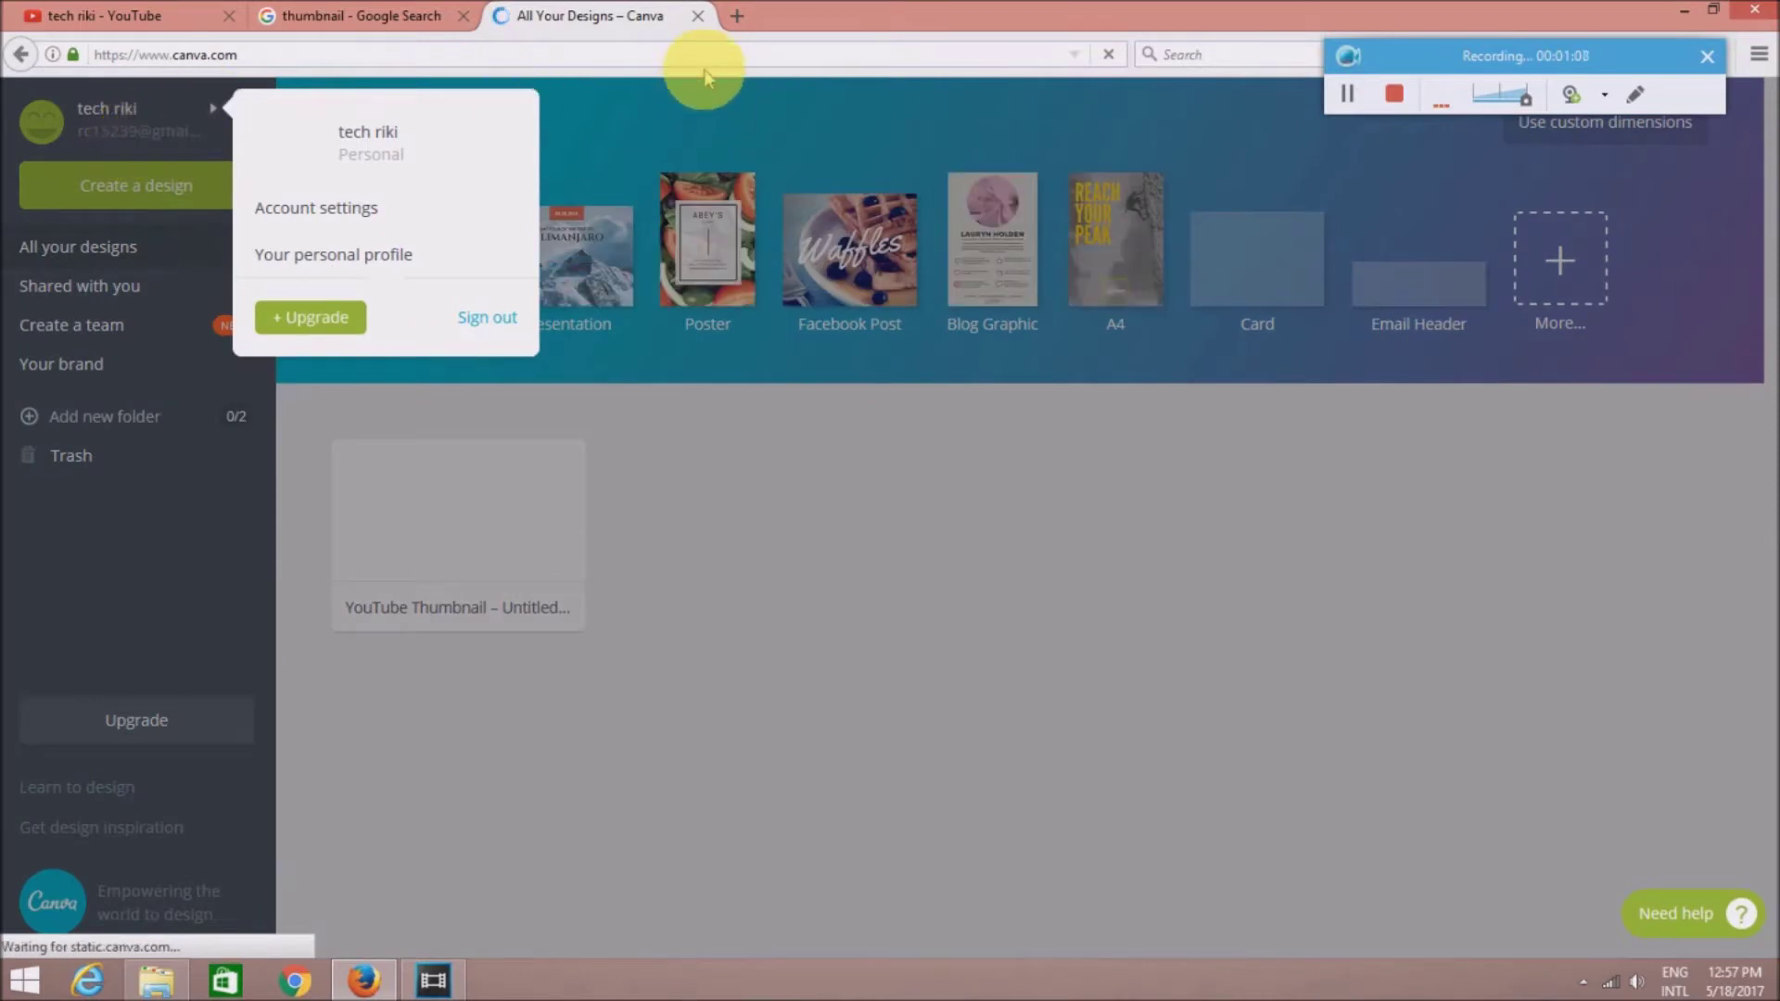
click(810, 487)
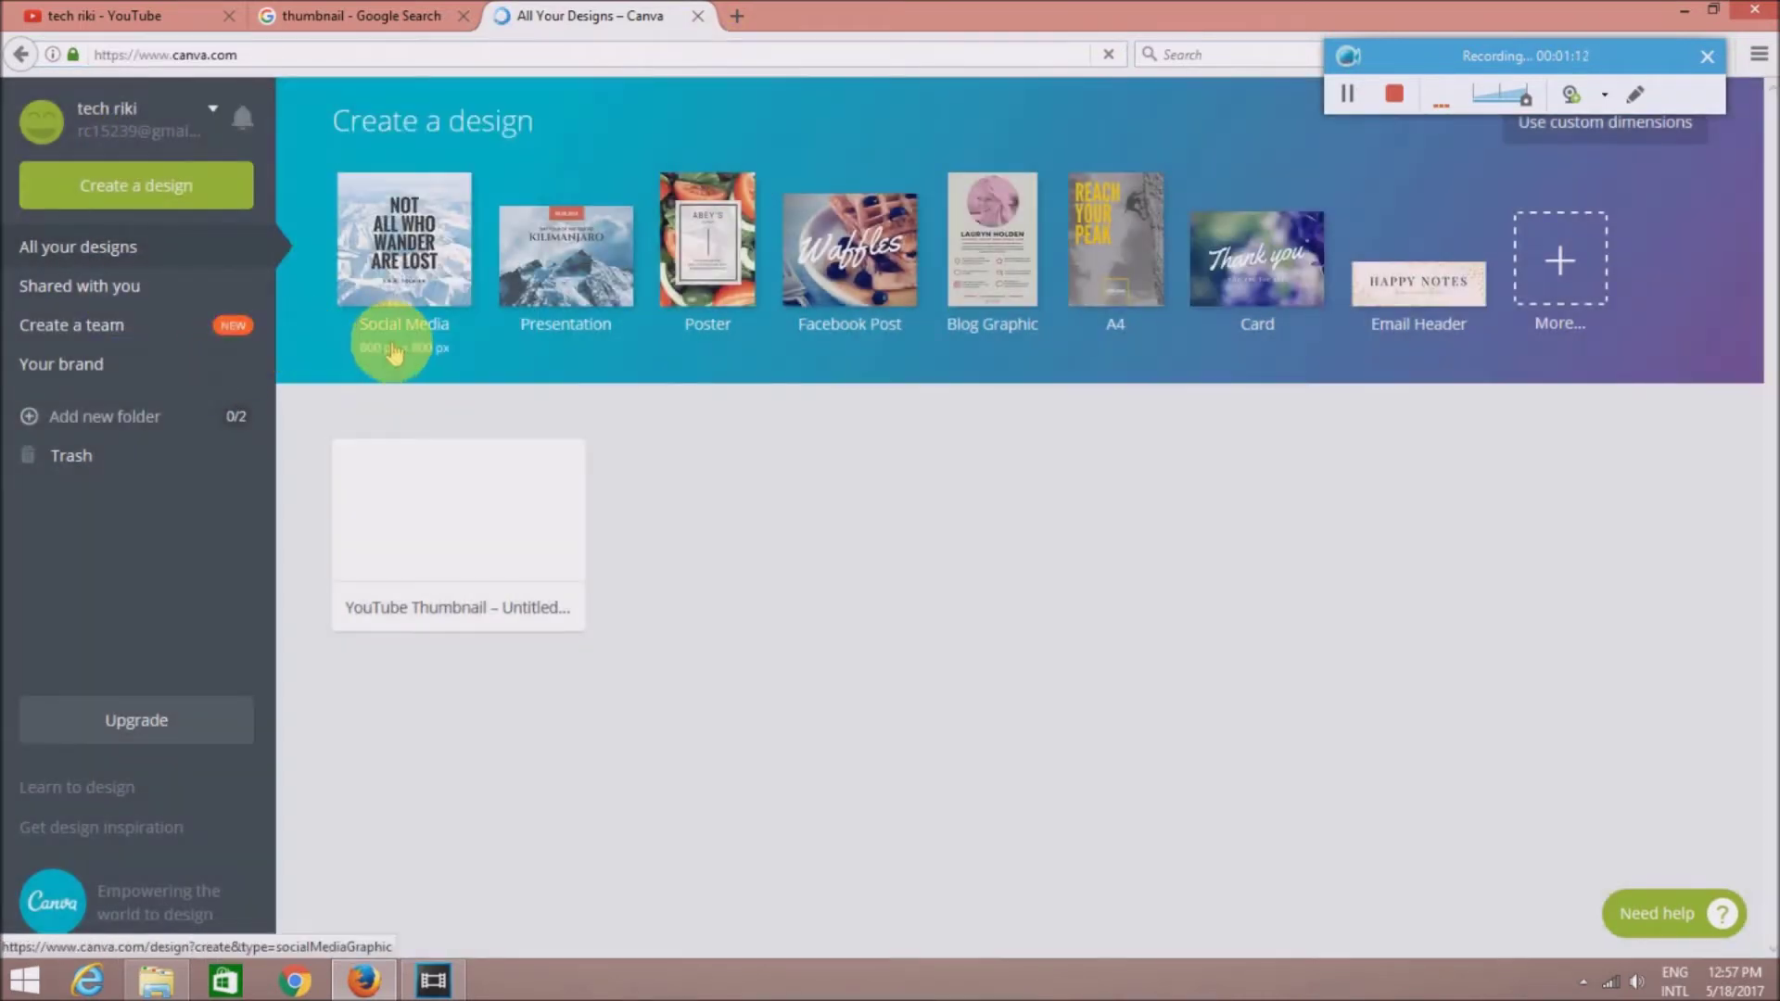
mouse_move(850, 258)
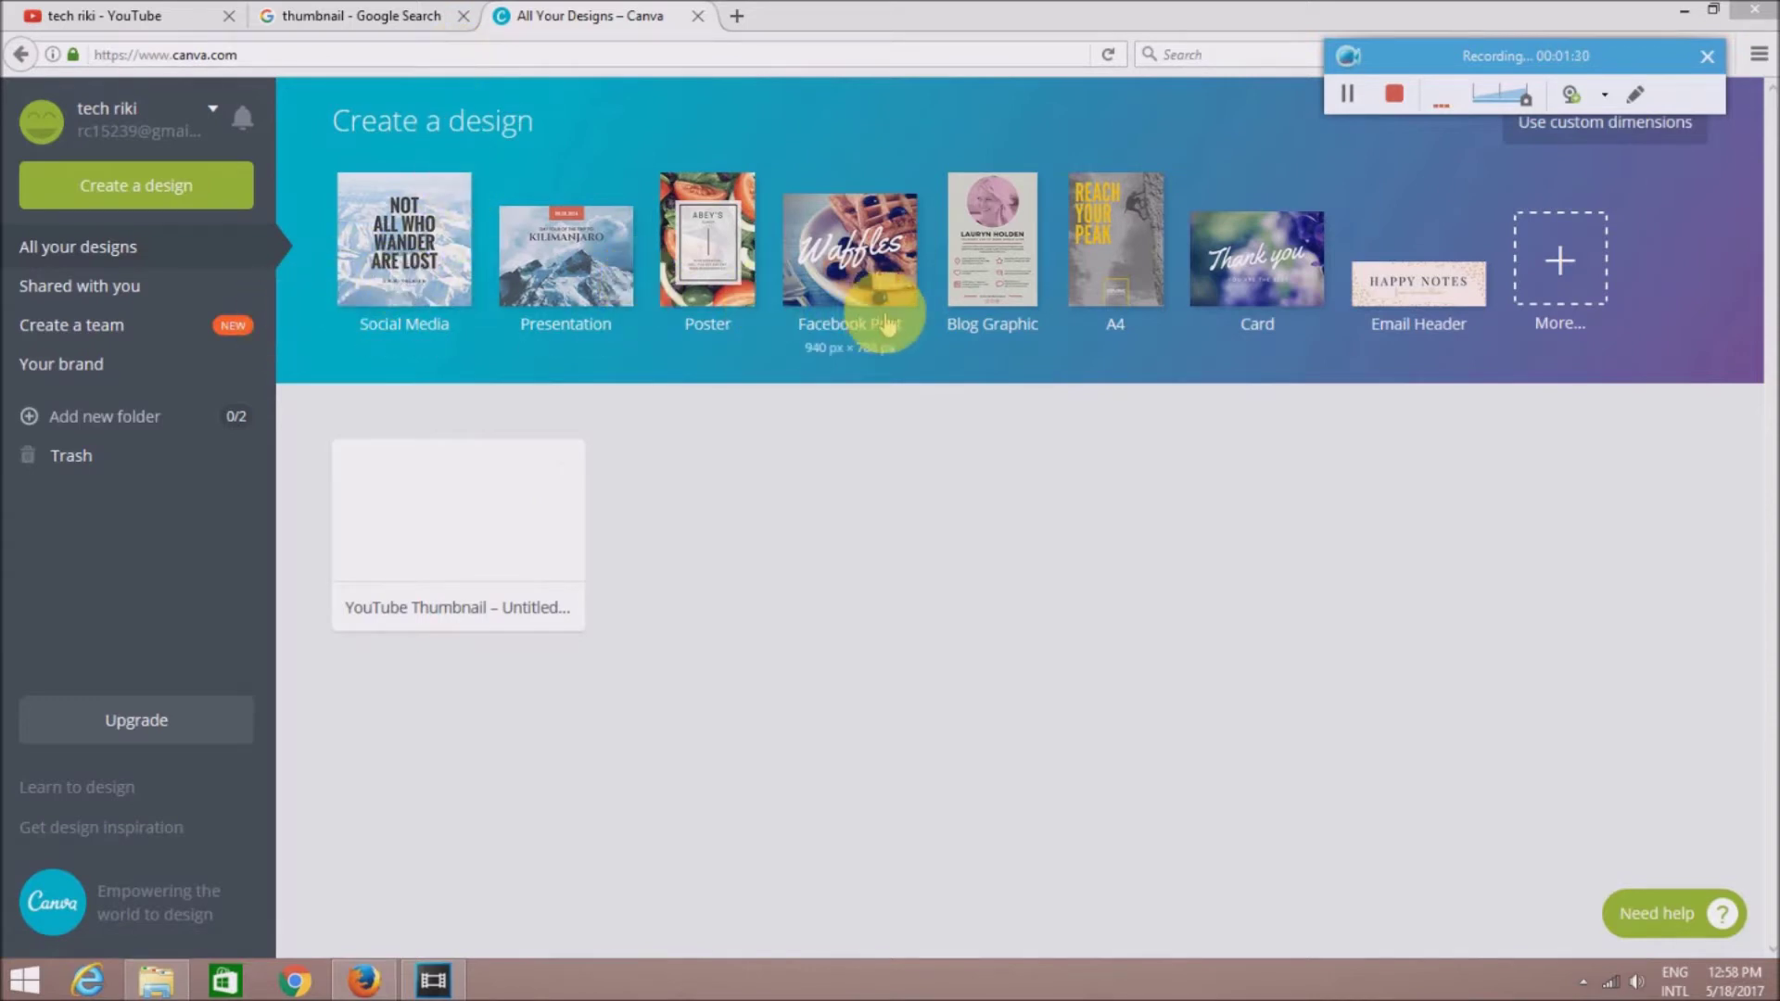
Show all design types and start a new YouTube Thumbnail design
click(1567, 260)
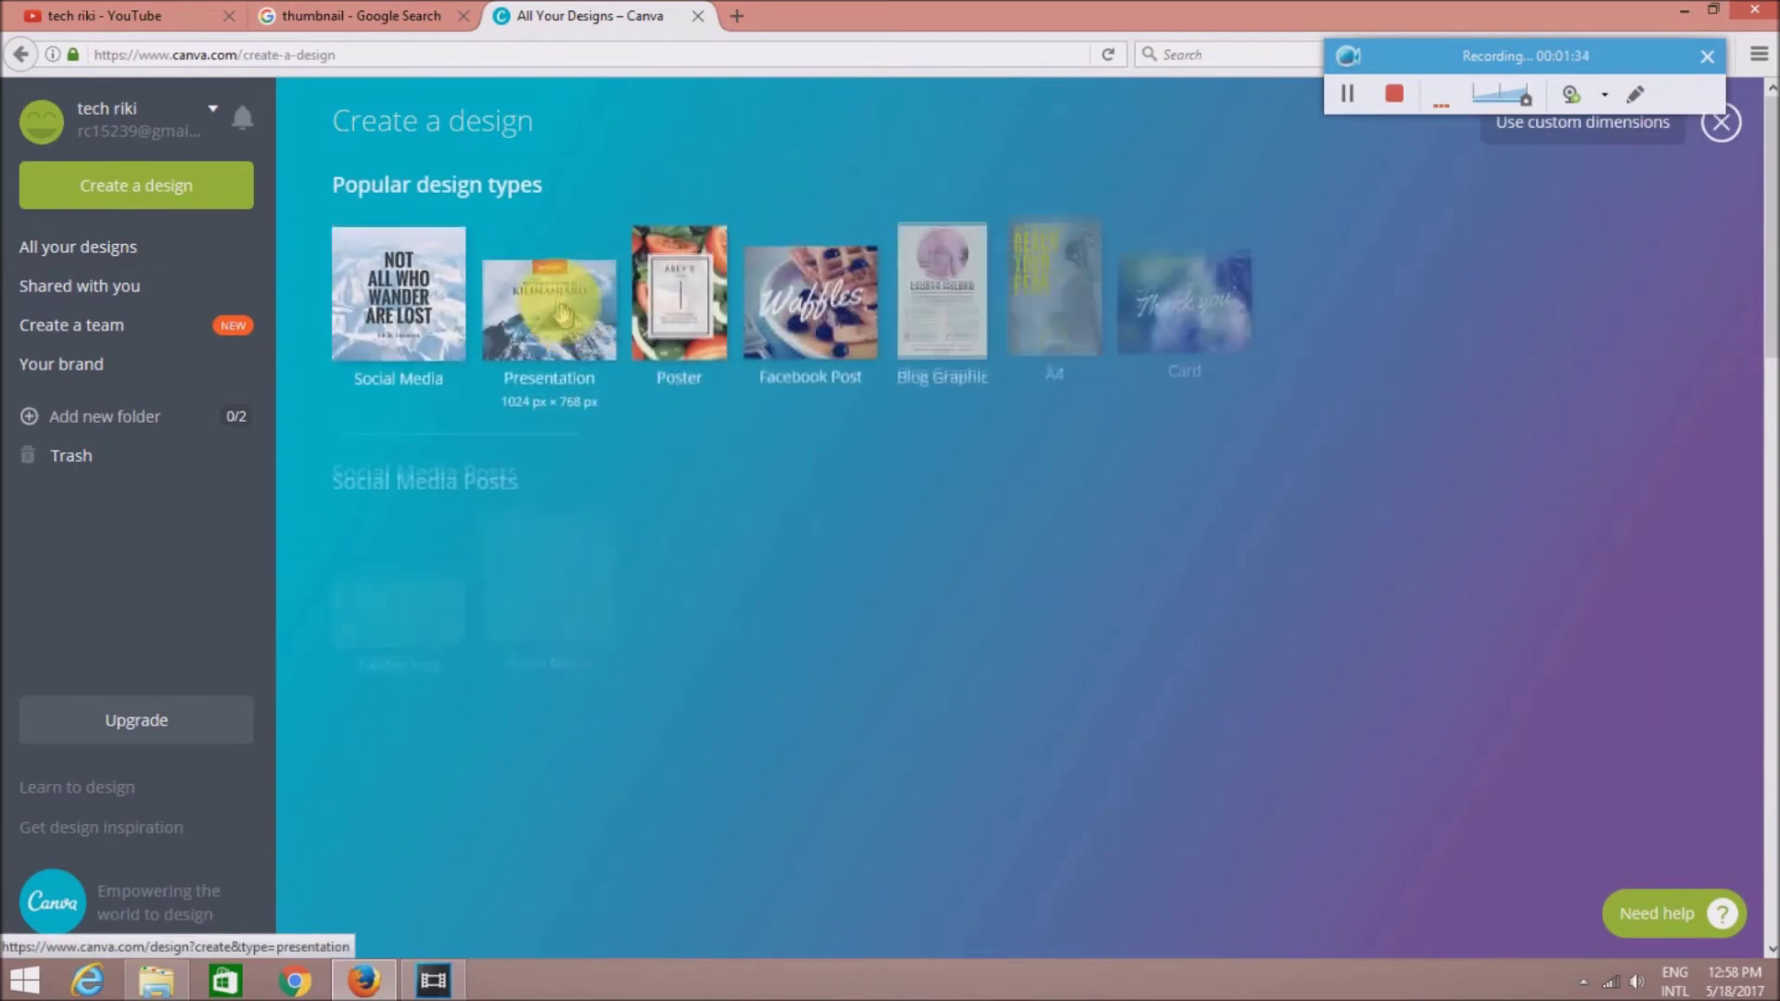
scroll(1001, 686, down, 5)
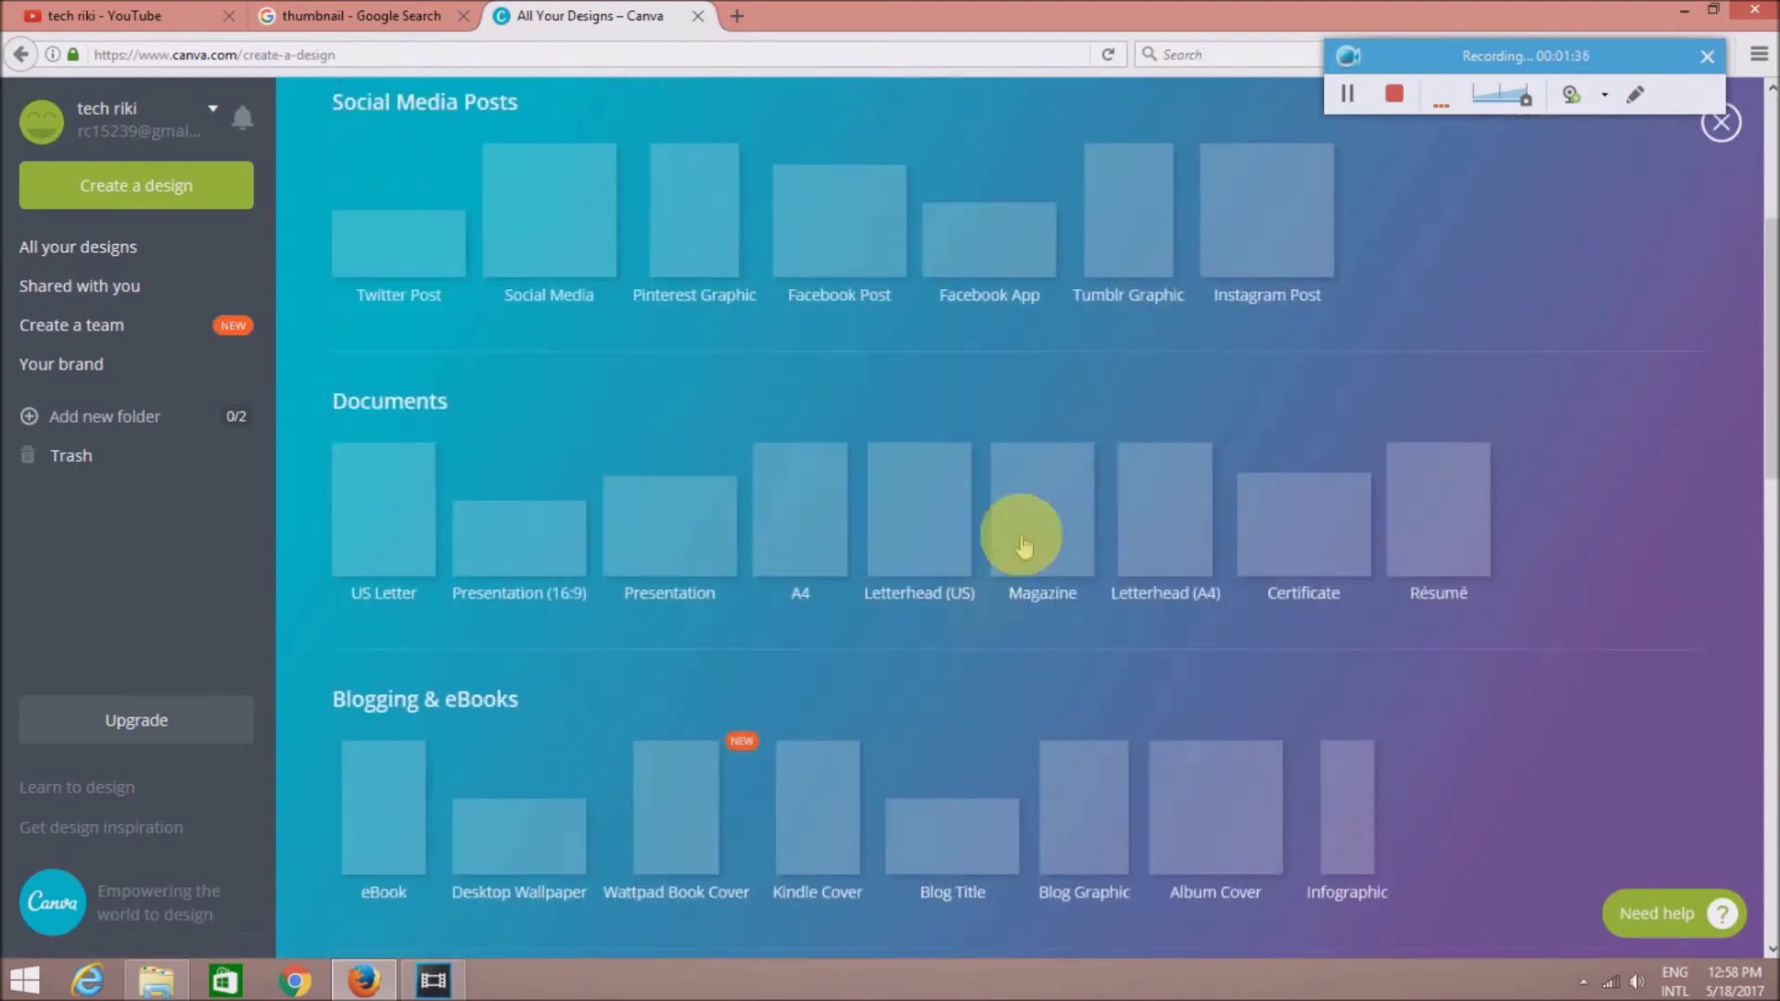
scroll(389, 547, down, 3)
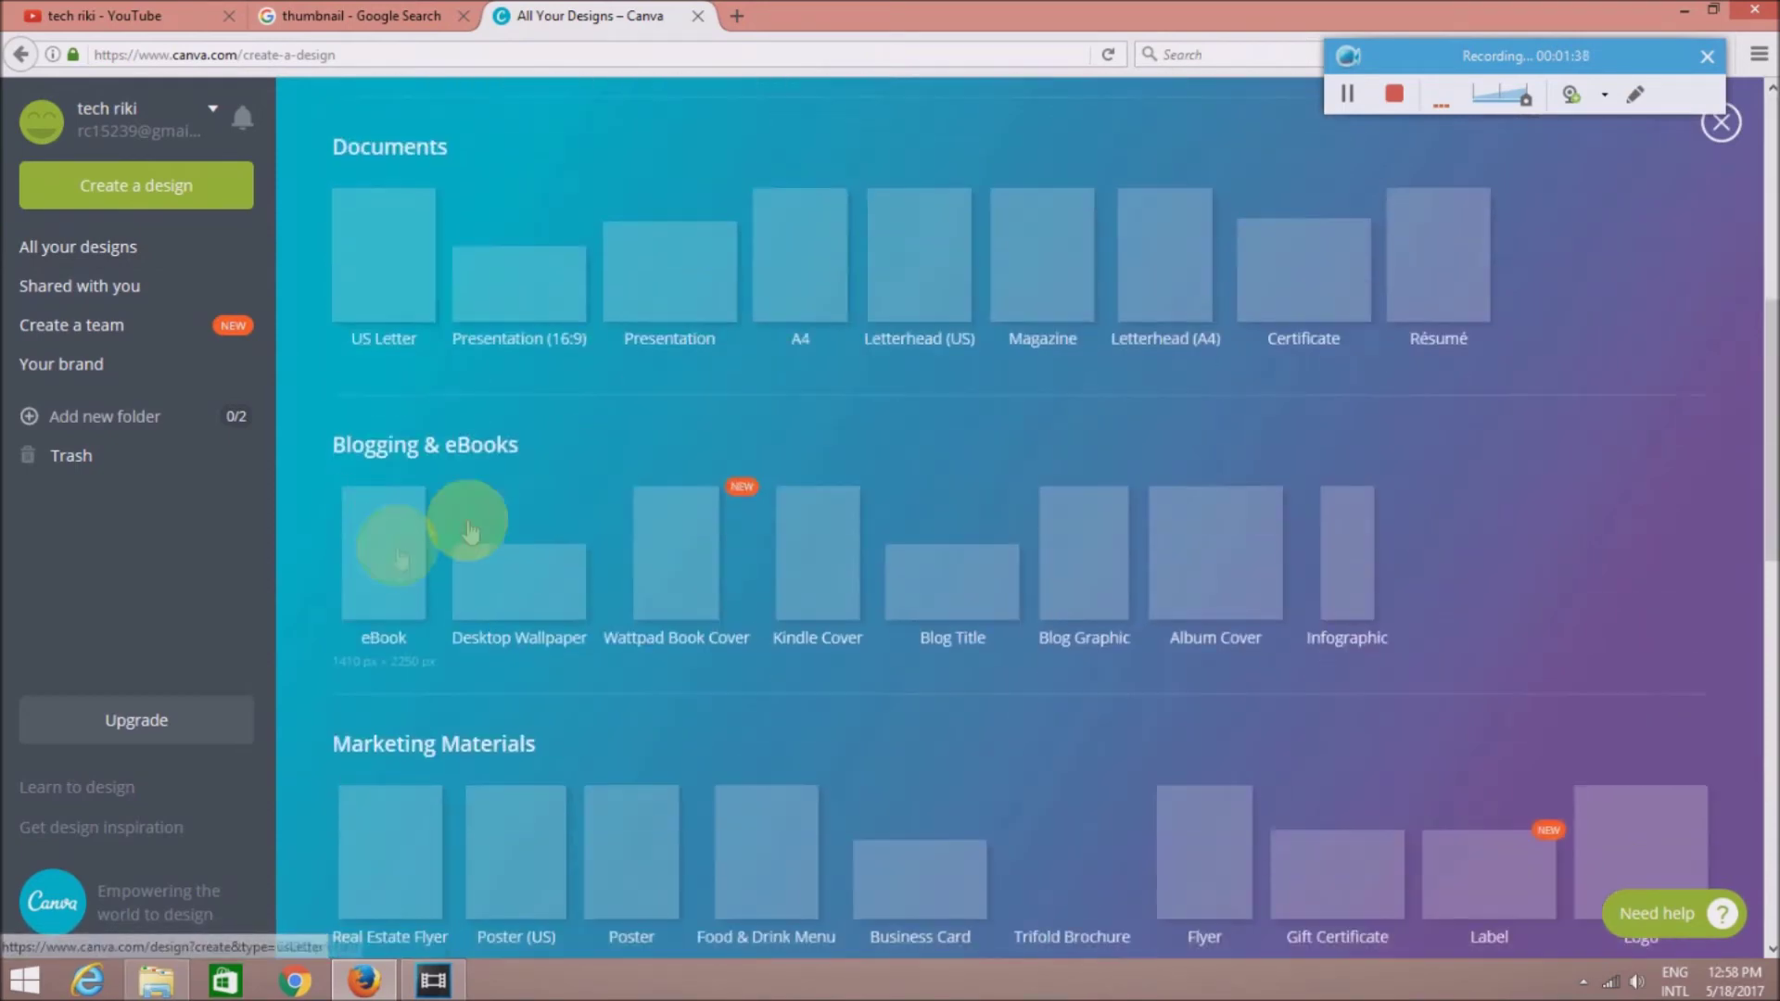
scroll(531, 575, down, 8)
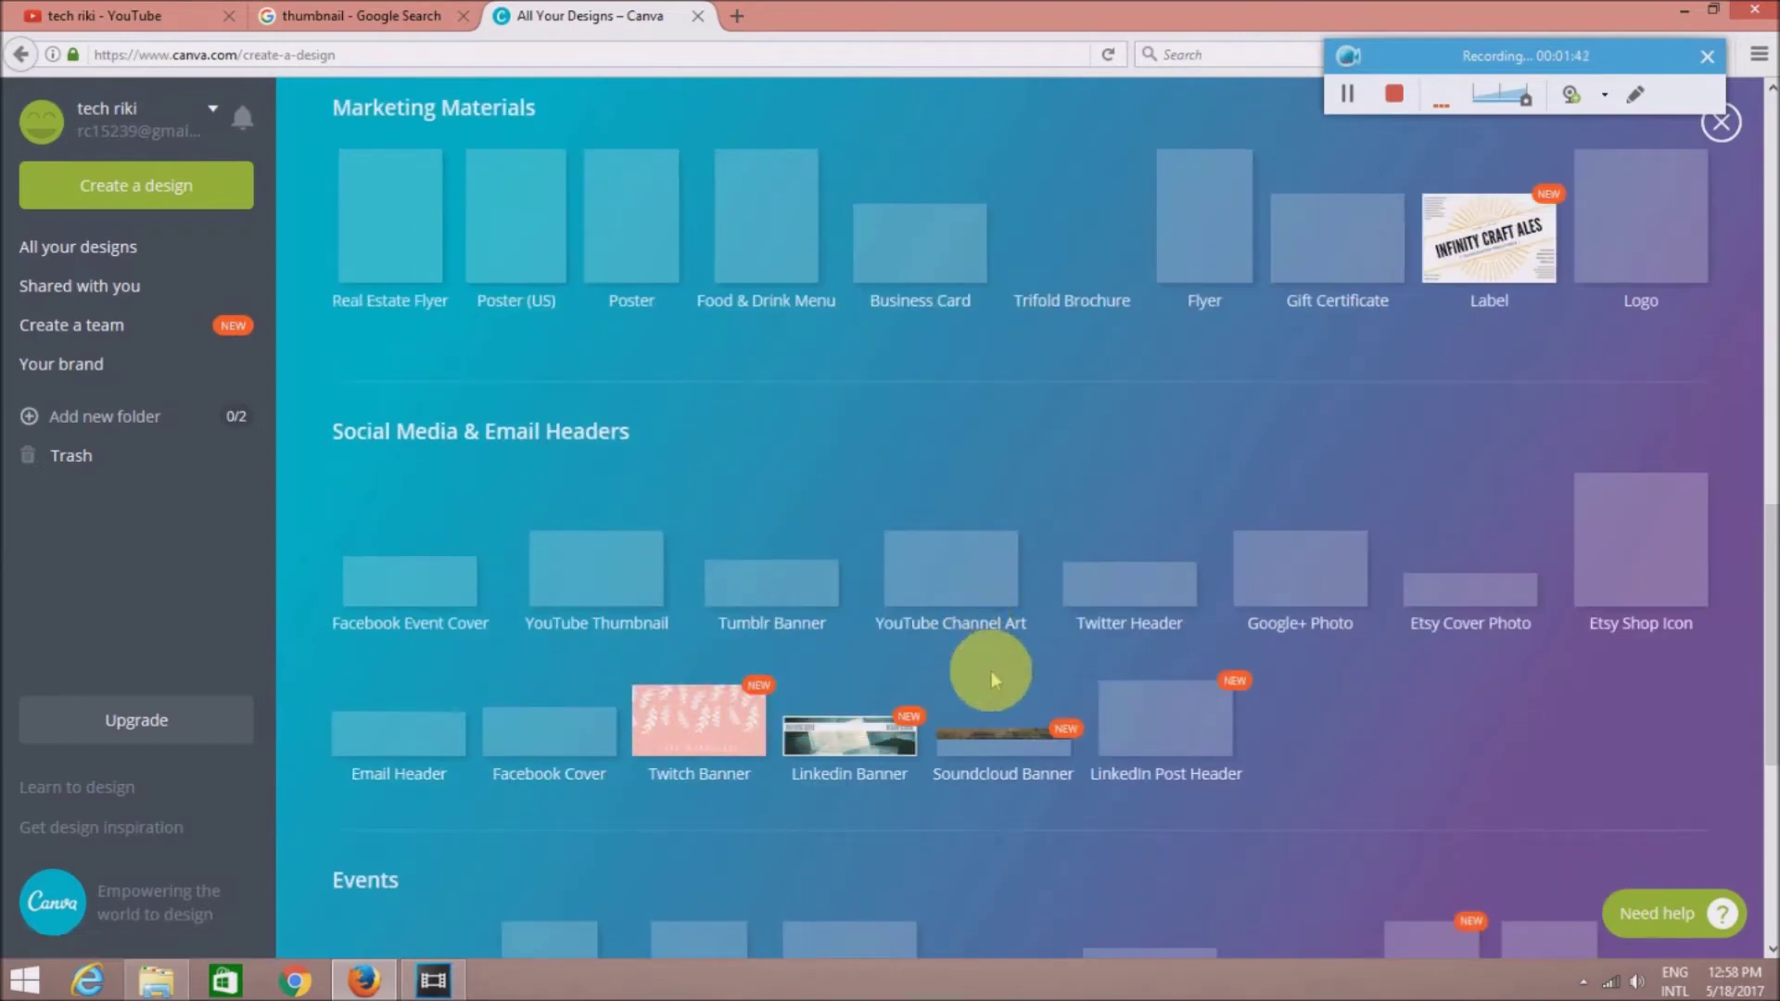
scroll(1011, 635, down, 4)
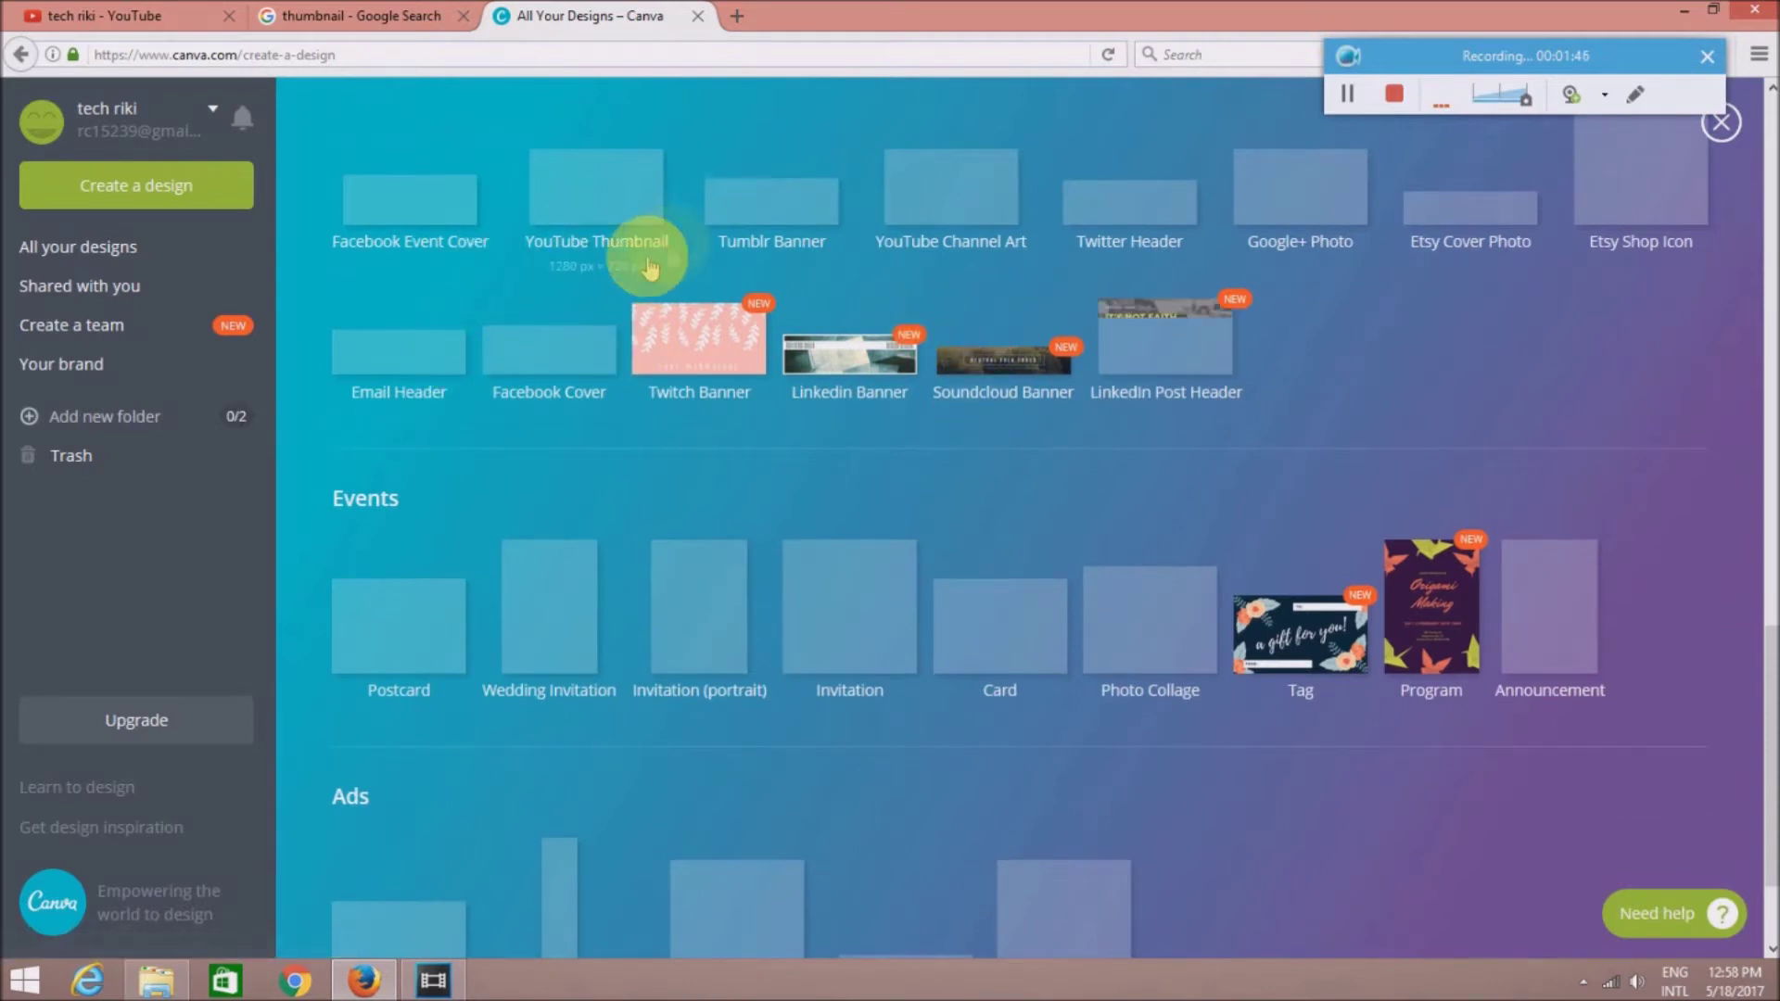
click(624, 239)
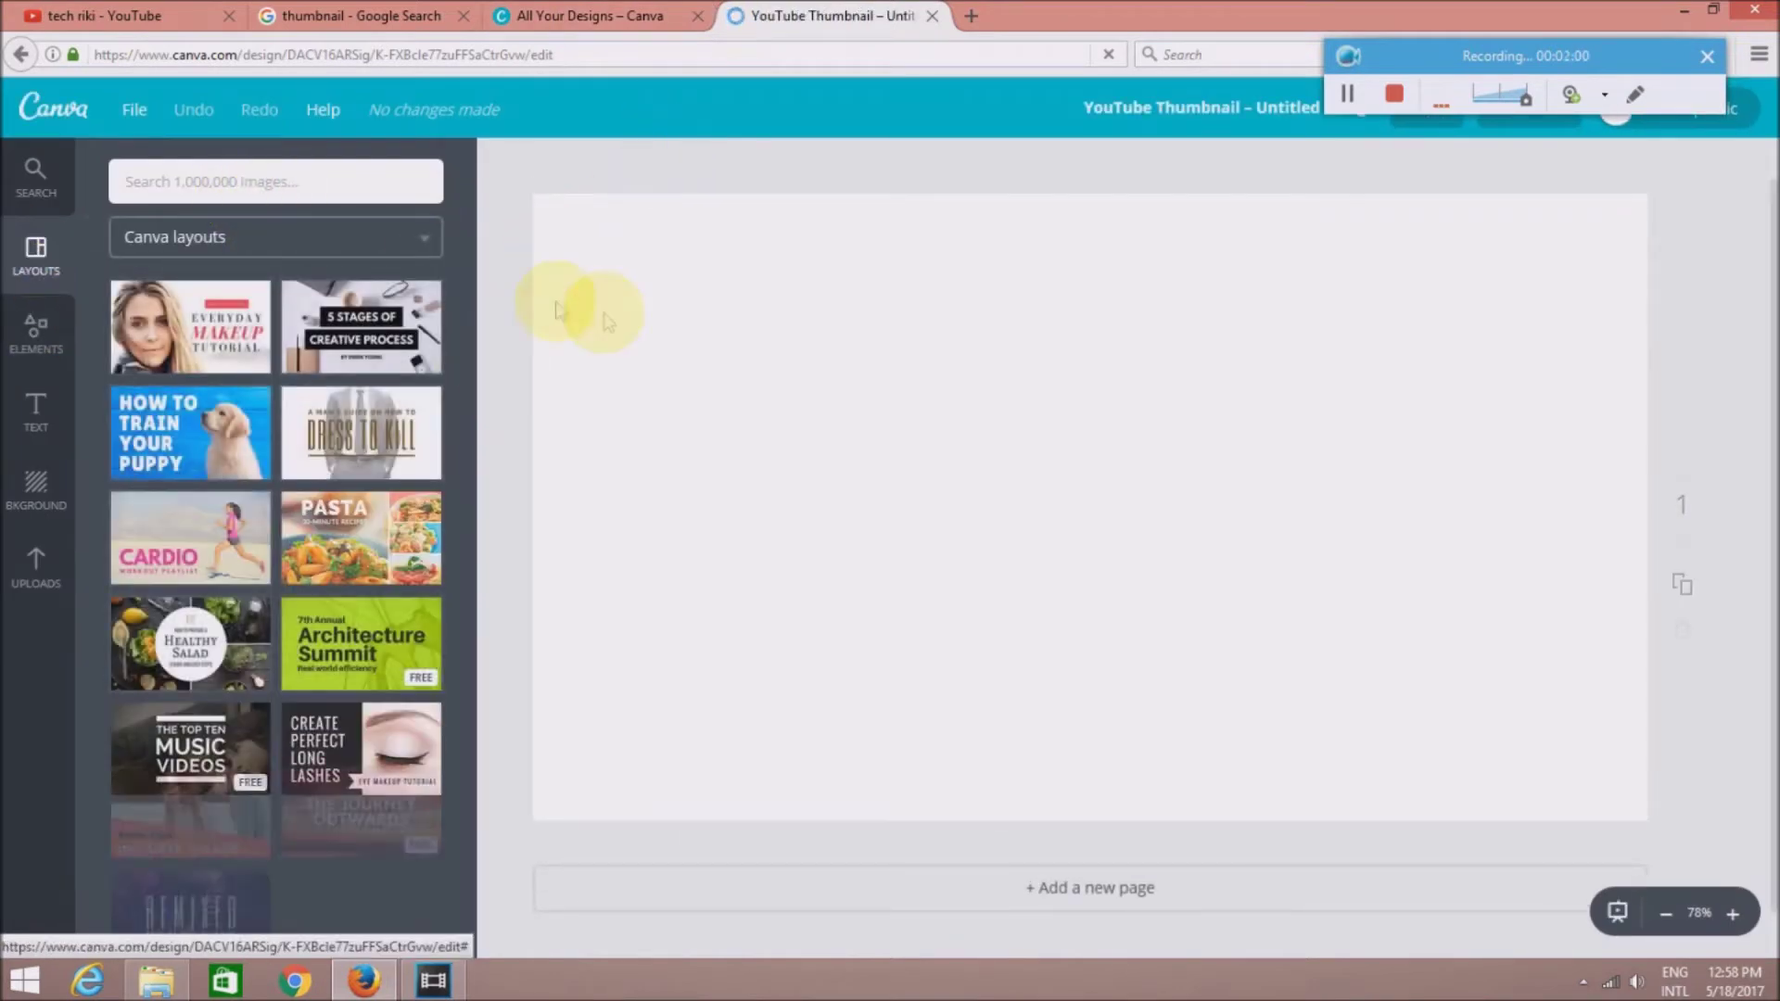
Browse the Layouts panel and apply the Indie Wednesdays layout to the thumbnail
scroll(368, 508, down, 3)
scroll(368, 508, down, 2)
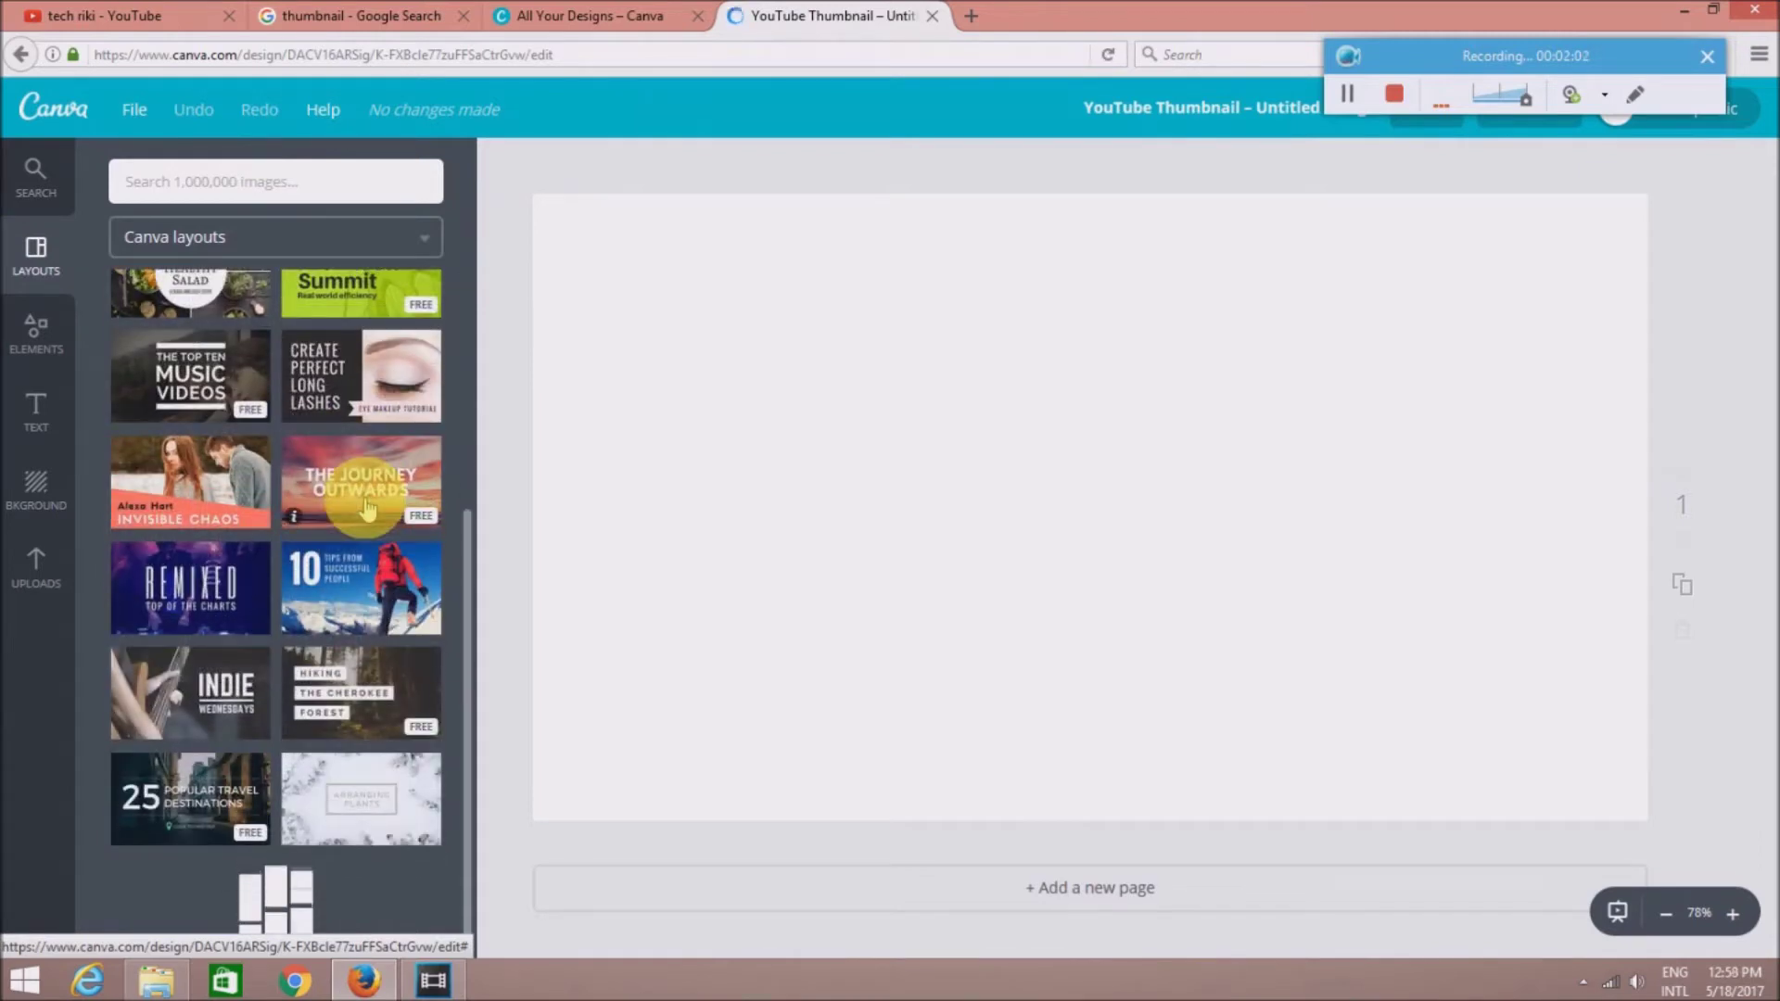
scroll(358, 457, up, 2)
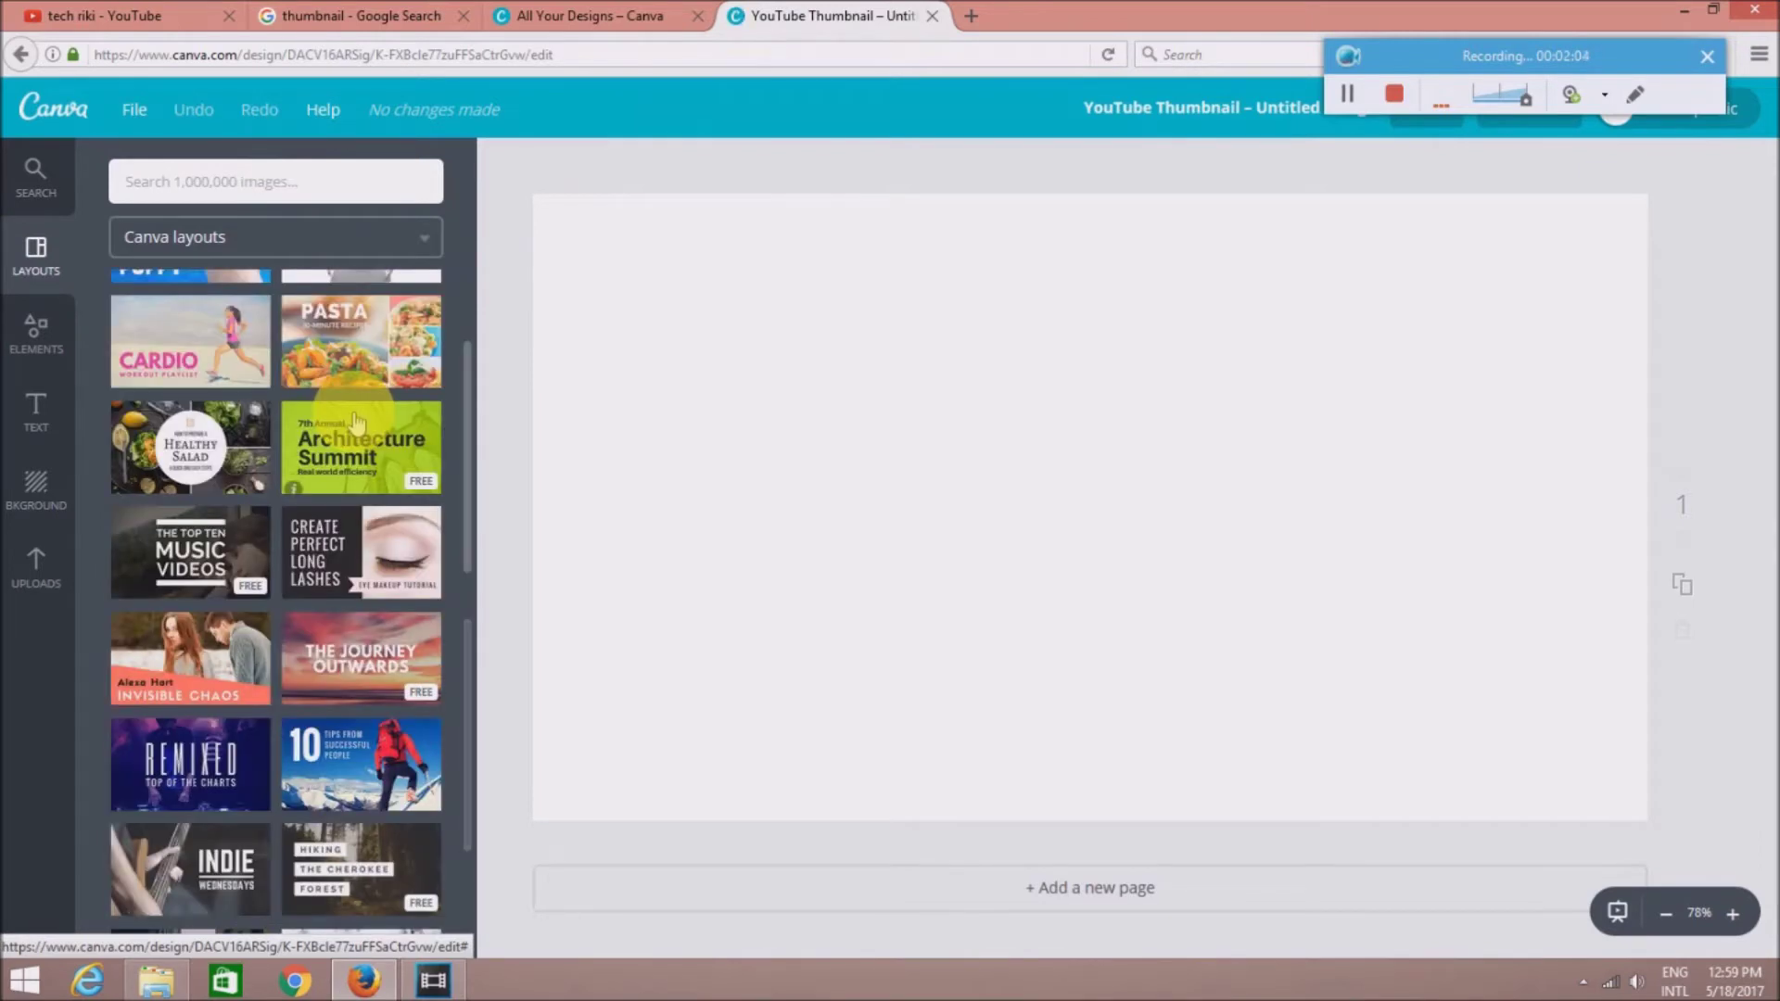
scroll(358, 422, up, 2)
scroll(358, 422, down, 5)
scroll(358, 422, down, 1)
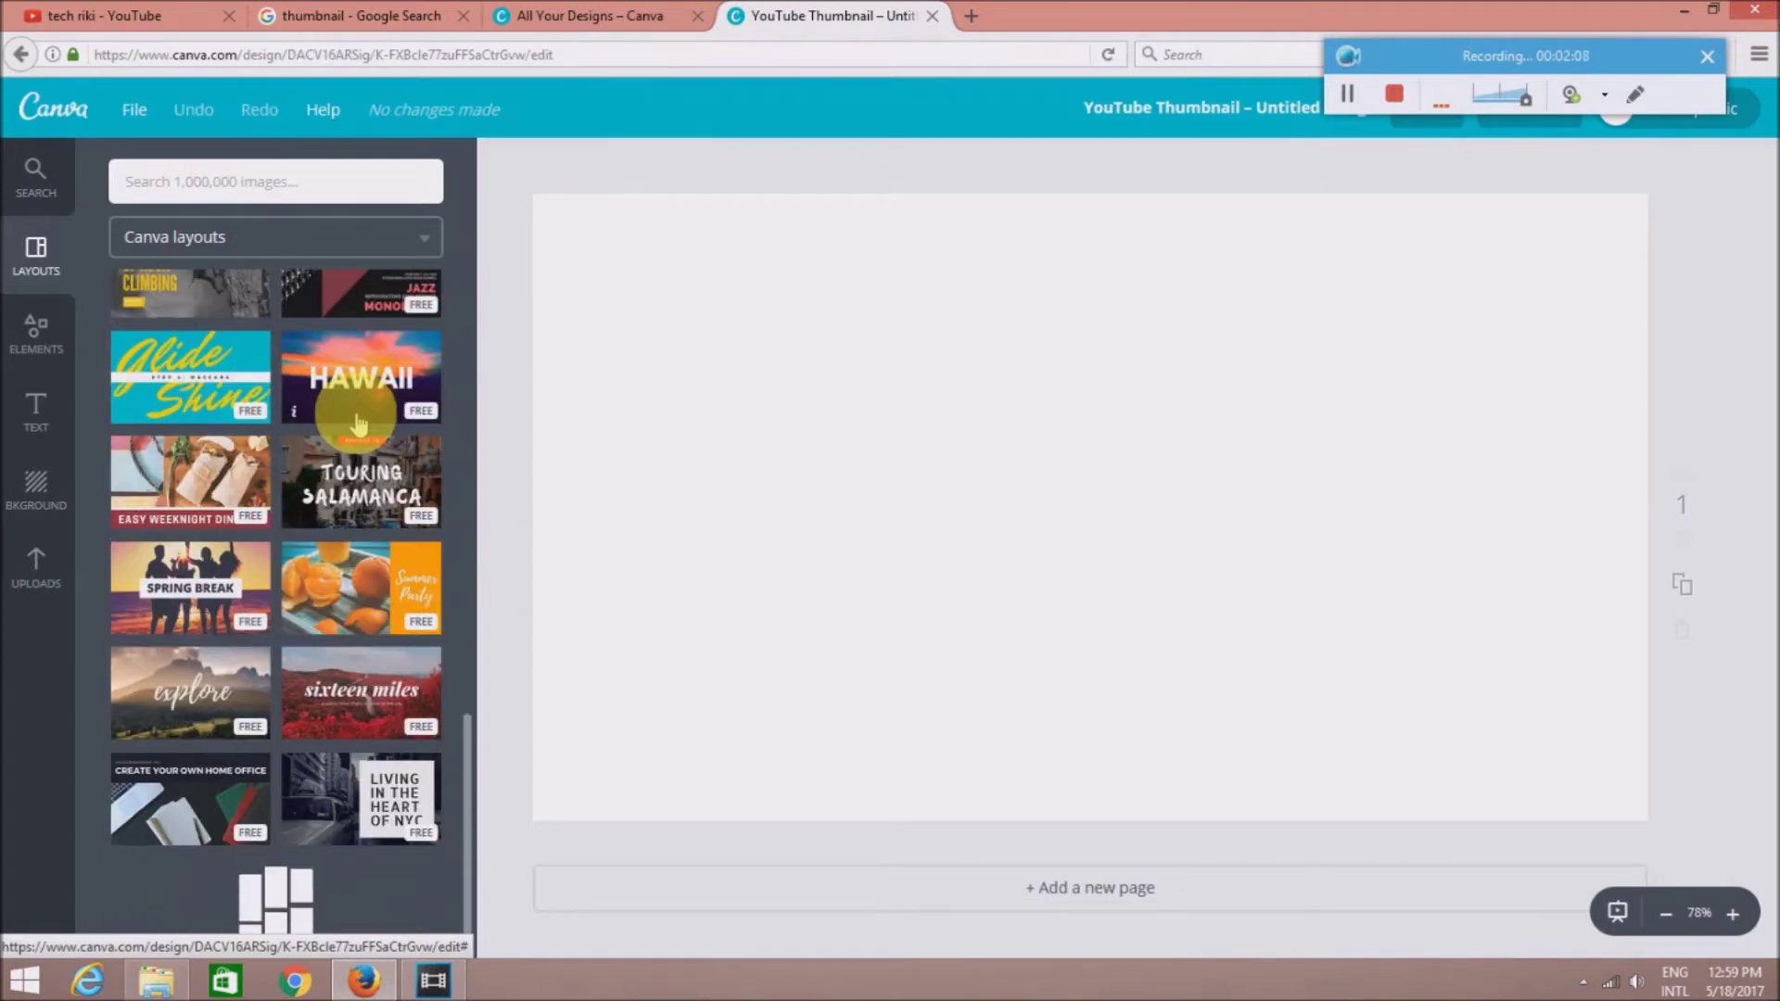
scroll(358, 422, up, 5)
scroll(358, 421, up, 4)
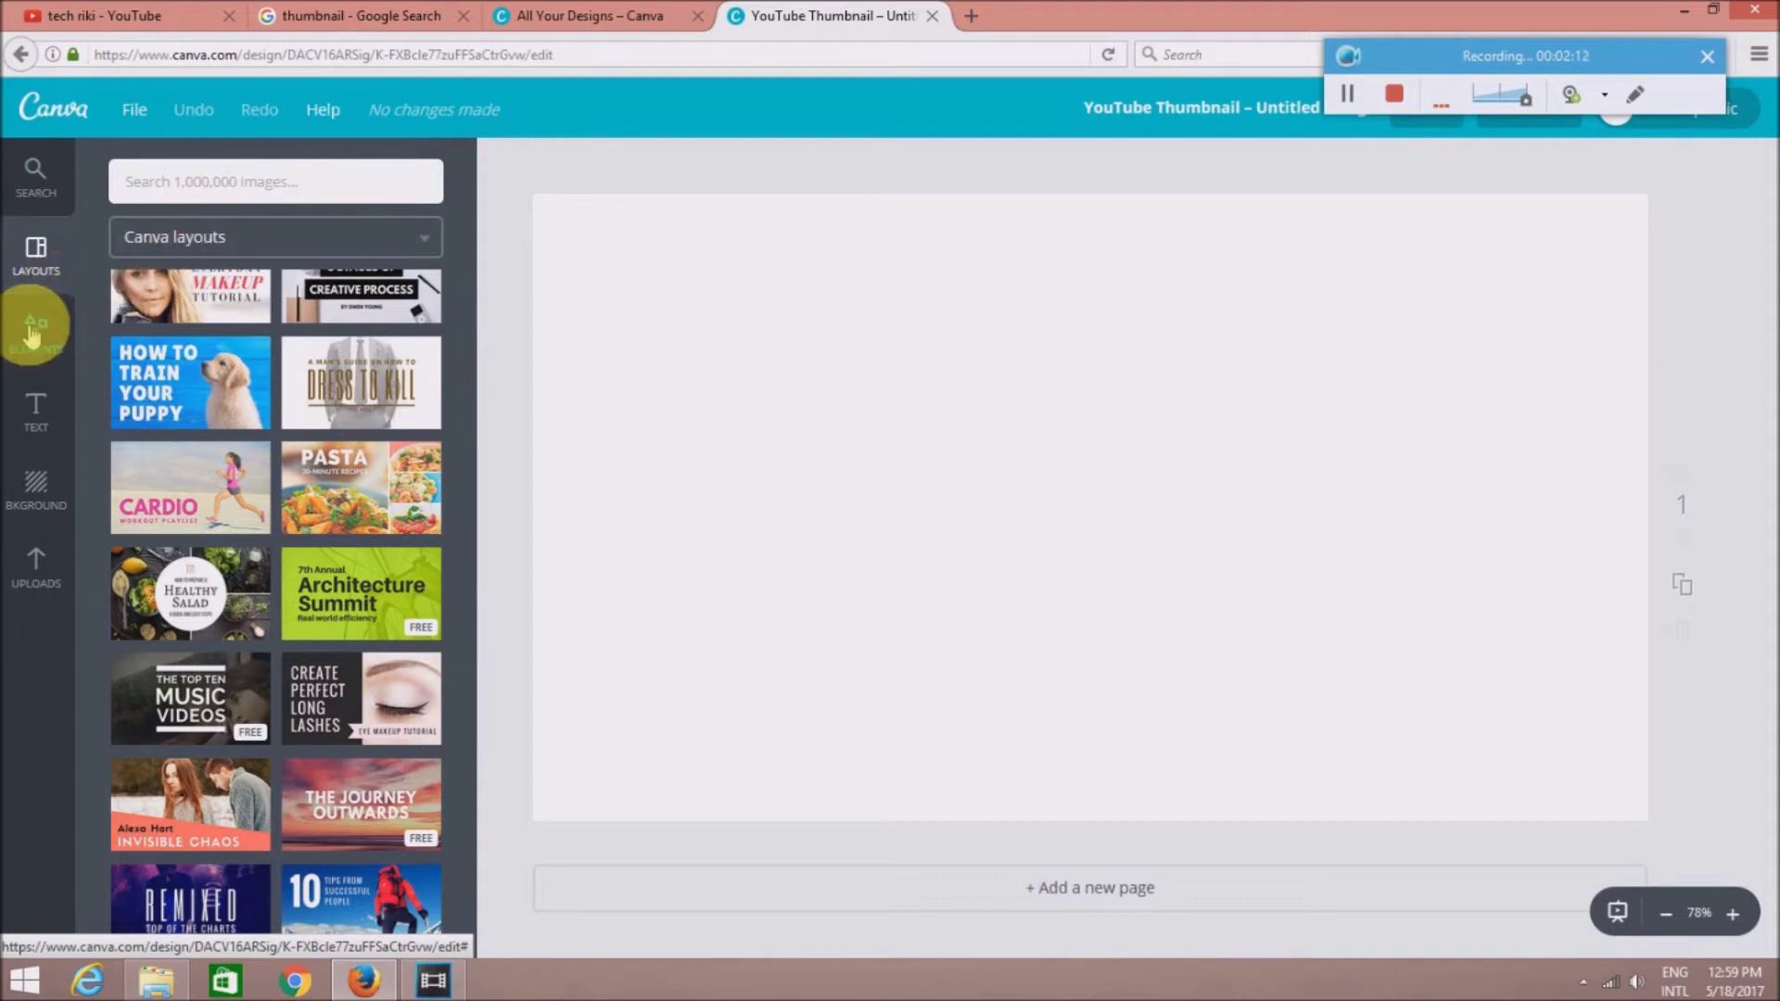
scroll(310, 547, down, 10)
scroll(310, 547, down, 3)
scroll(310, 547, down, 3)
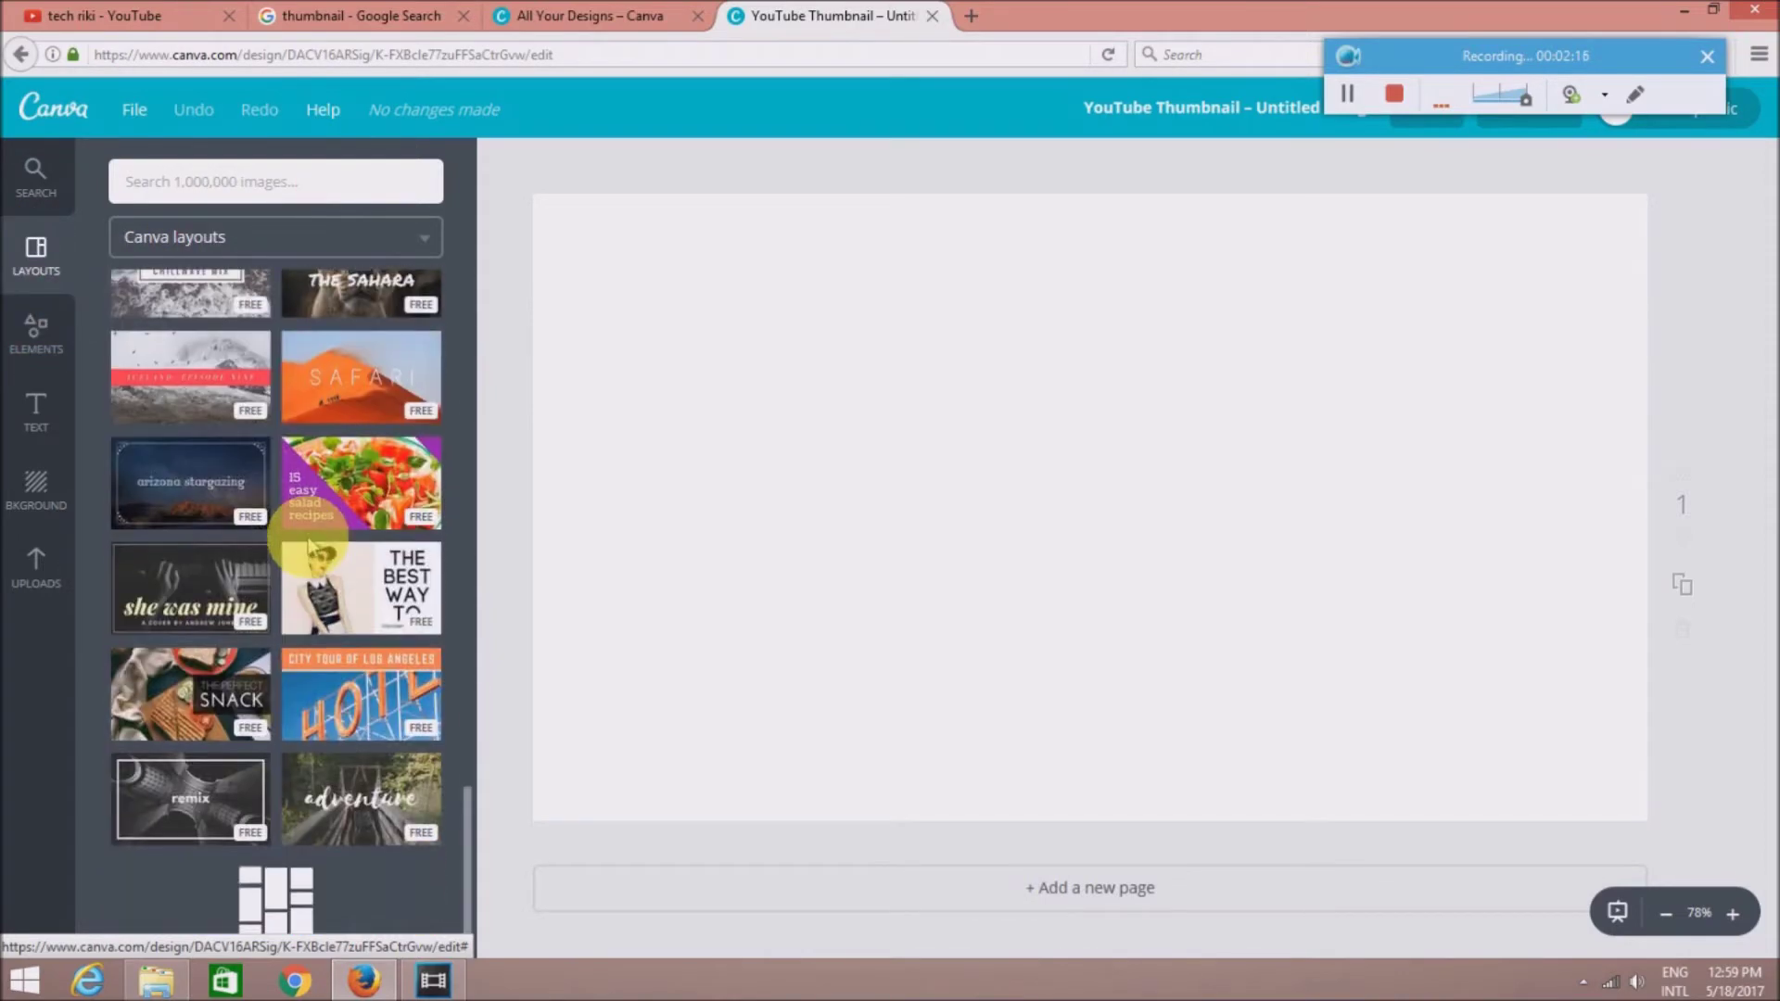
scroll(311, 547, down, 3)
scroll(311, 548, down, 3)
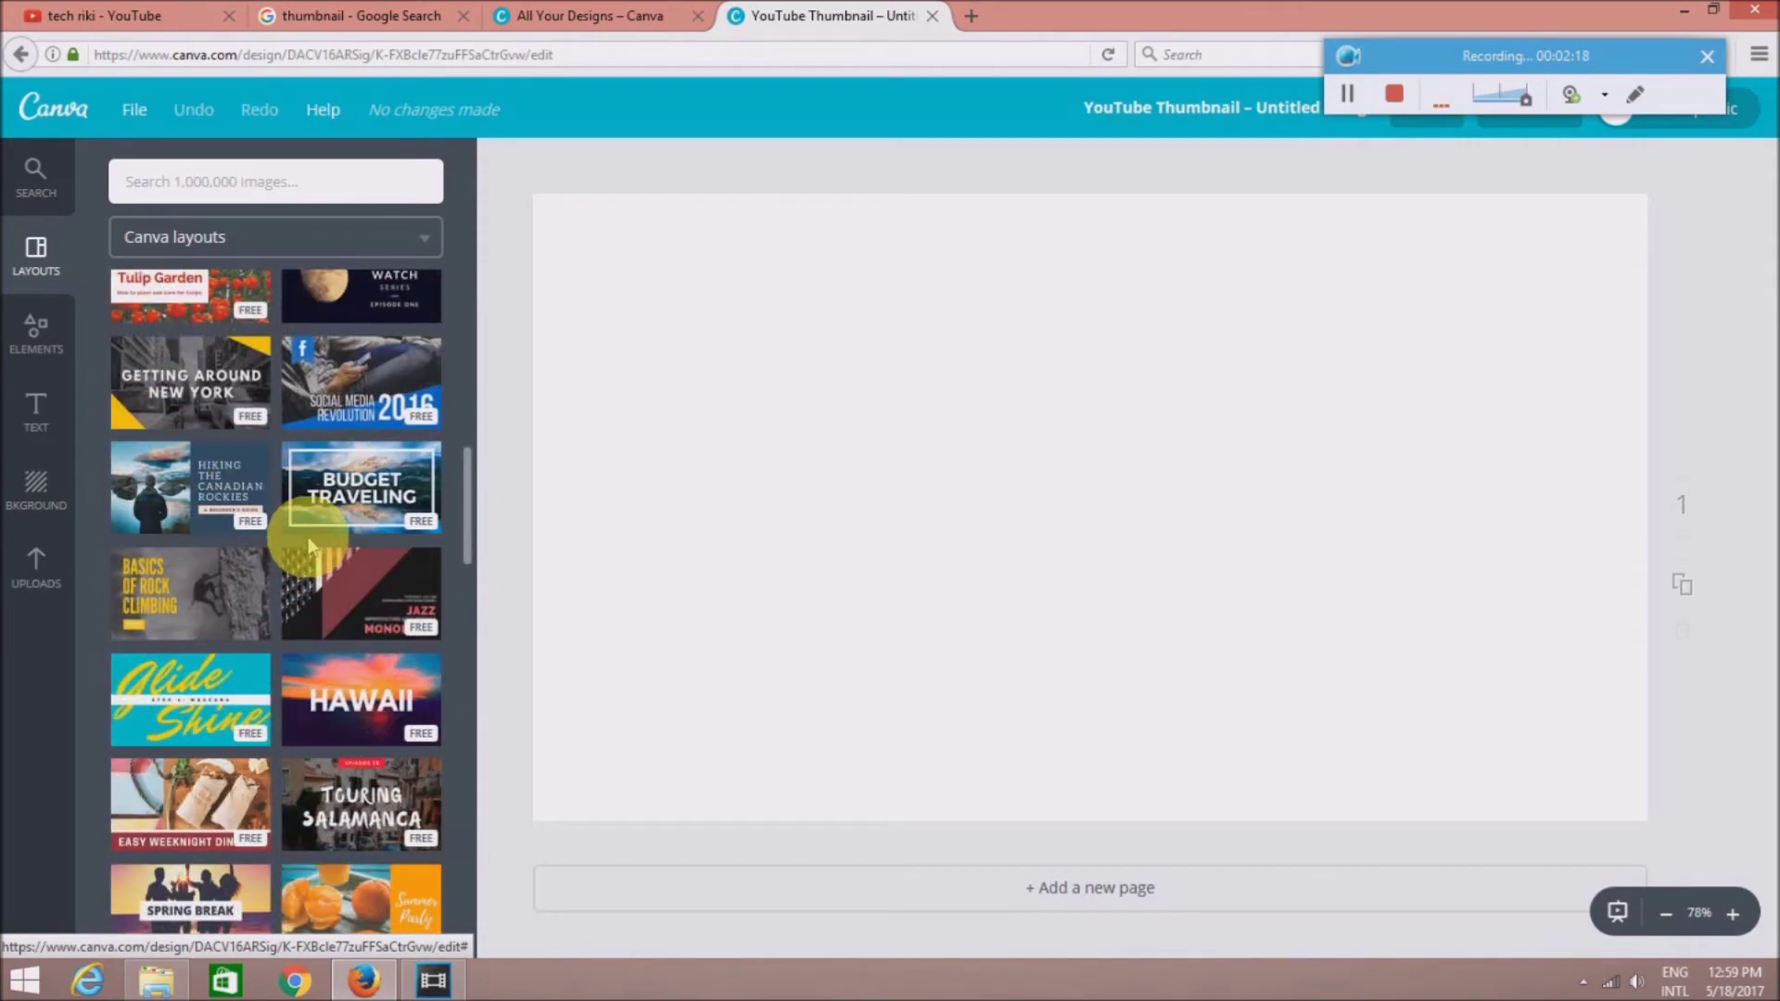
scroll(310, 547, down, 3)
scroll(311, 547, down, 3)
scroll(310, 547, down, 3)
scroll(310, 547, down, 3)
scroll(311, 547, down, 3)
scroll(311, 547, down, 3)
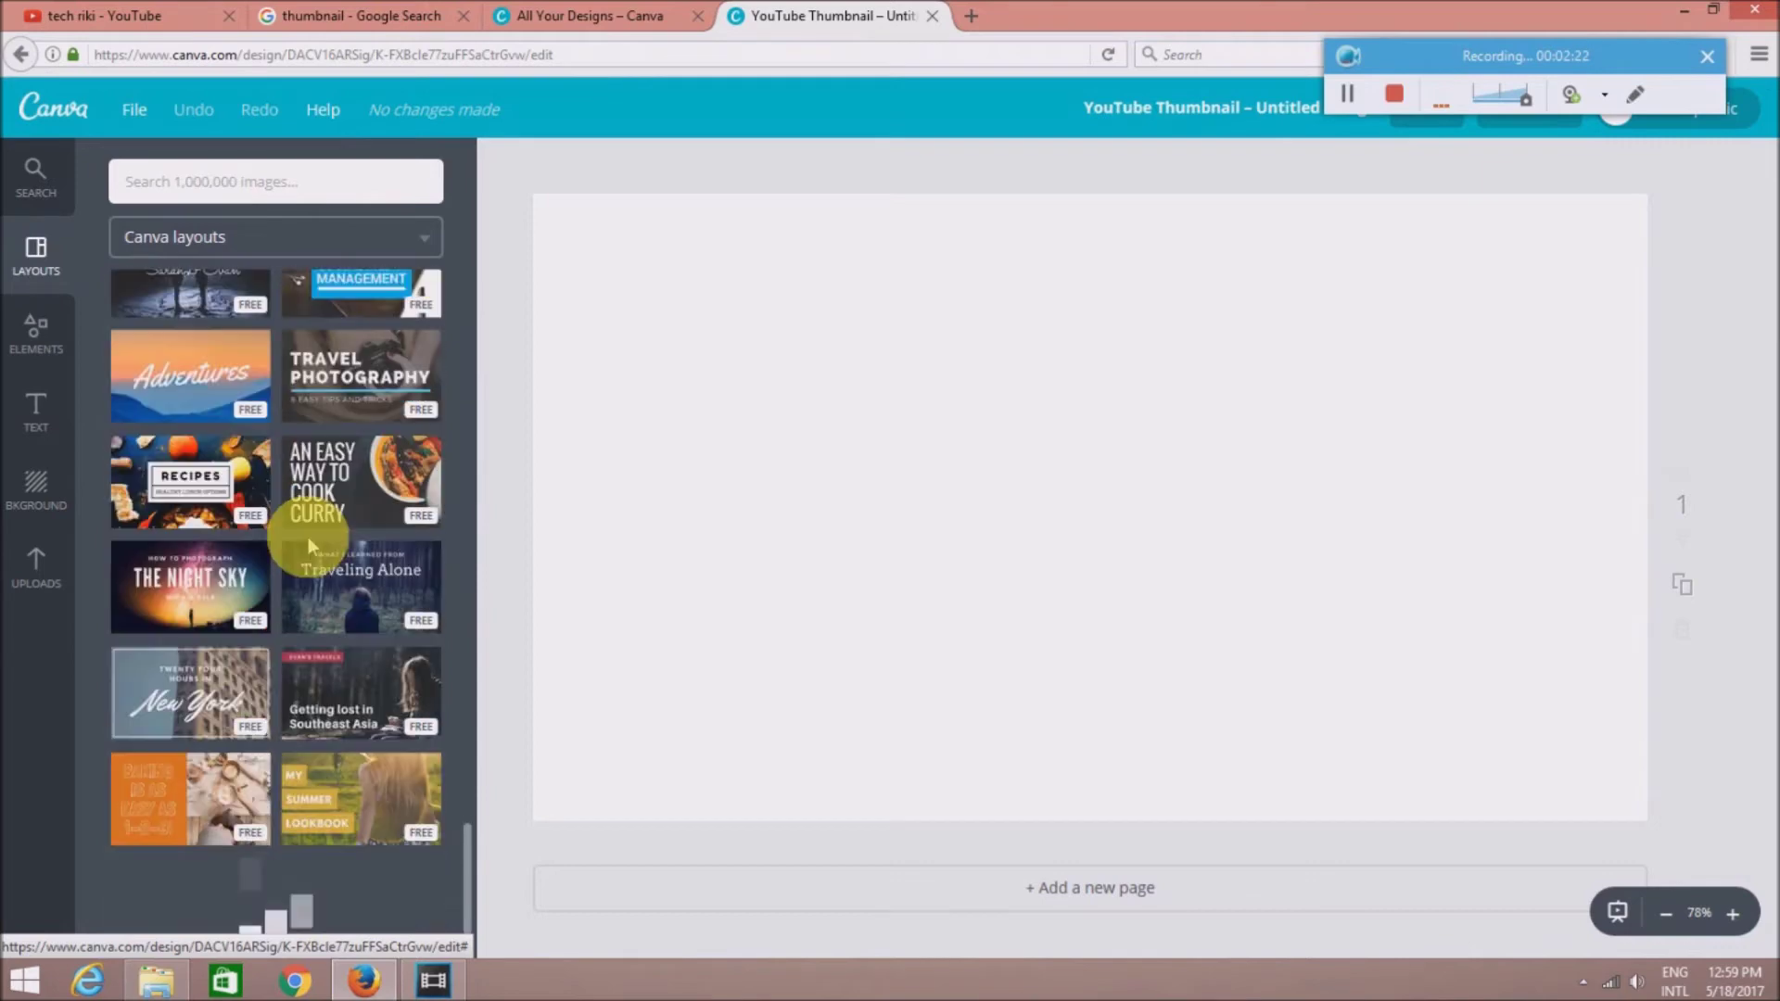
scroll(311, 547, down, 5)
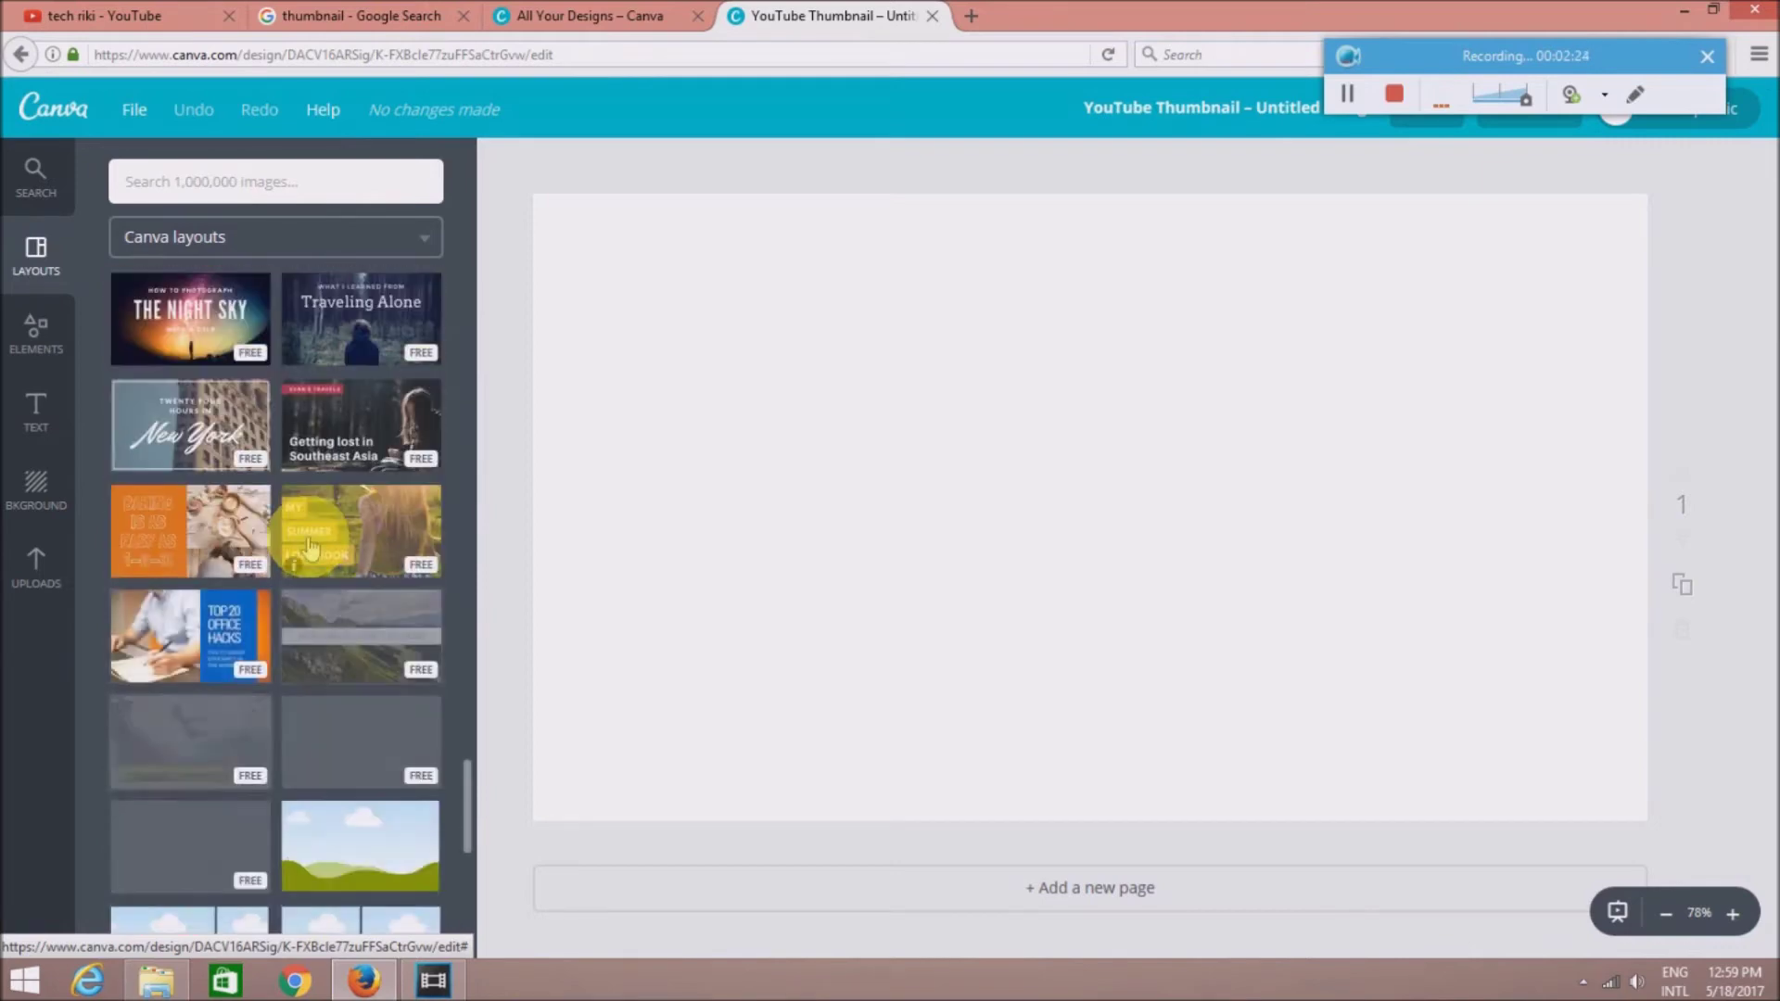
scroll(311, 547, down, 2)
scroll(310, 547, down, 3)
scroll(310, 547, down, 3)
scroll(311, 547, up, 5)
scroll(311, 547, up, 4)
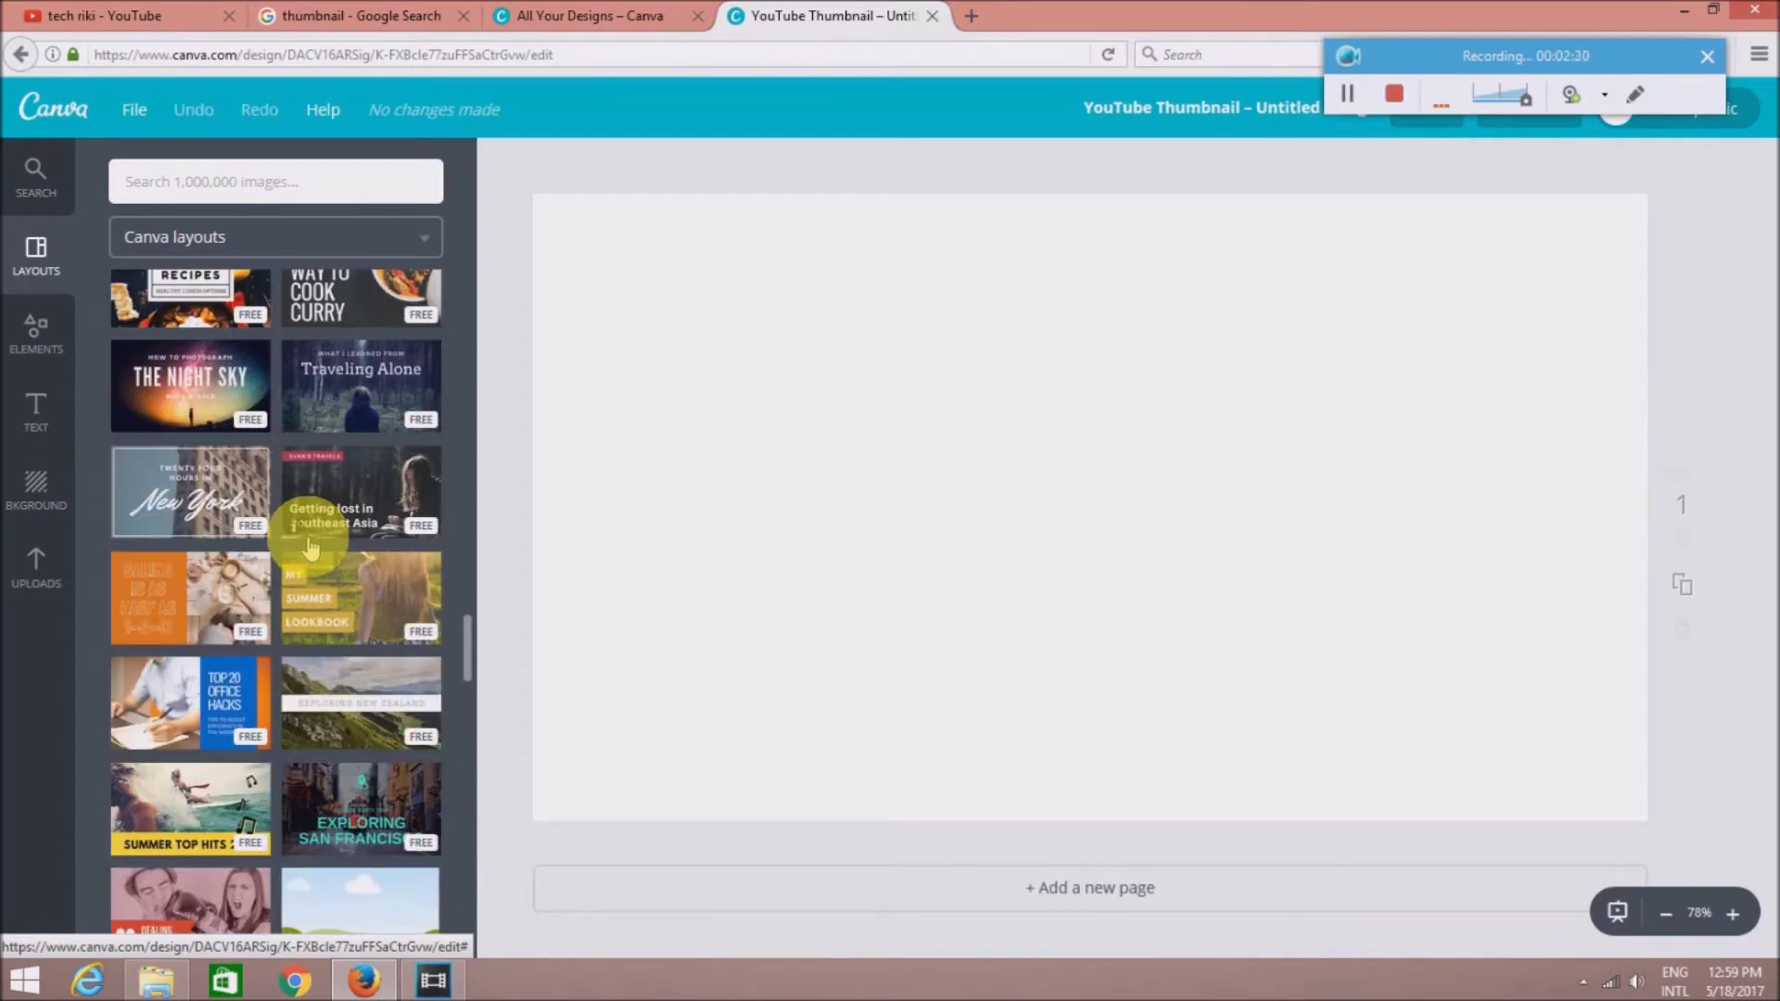
scroll(382, 689, up, 3)
scroll(383, 688, up, 3)
scroll(383, 689, up, 3)
scroll(382, 688, up, 3)
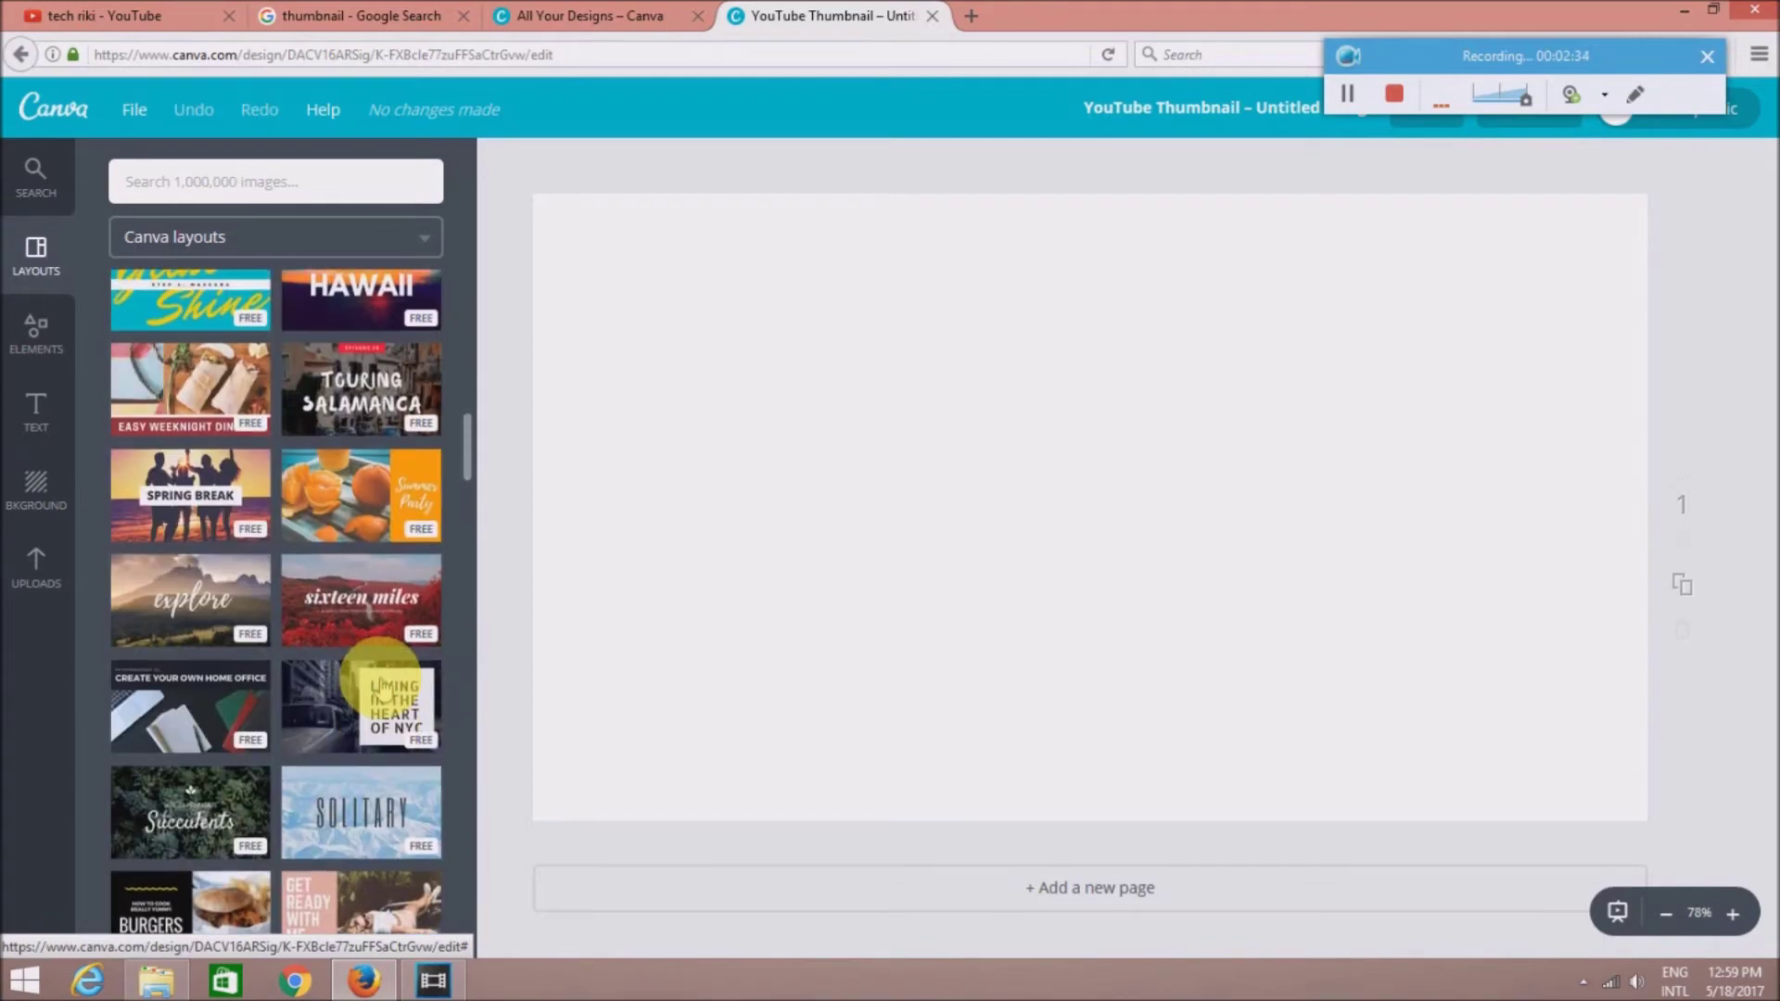
scroll(383, 688, up, 3)
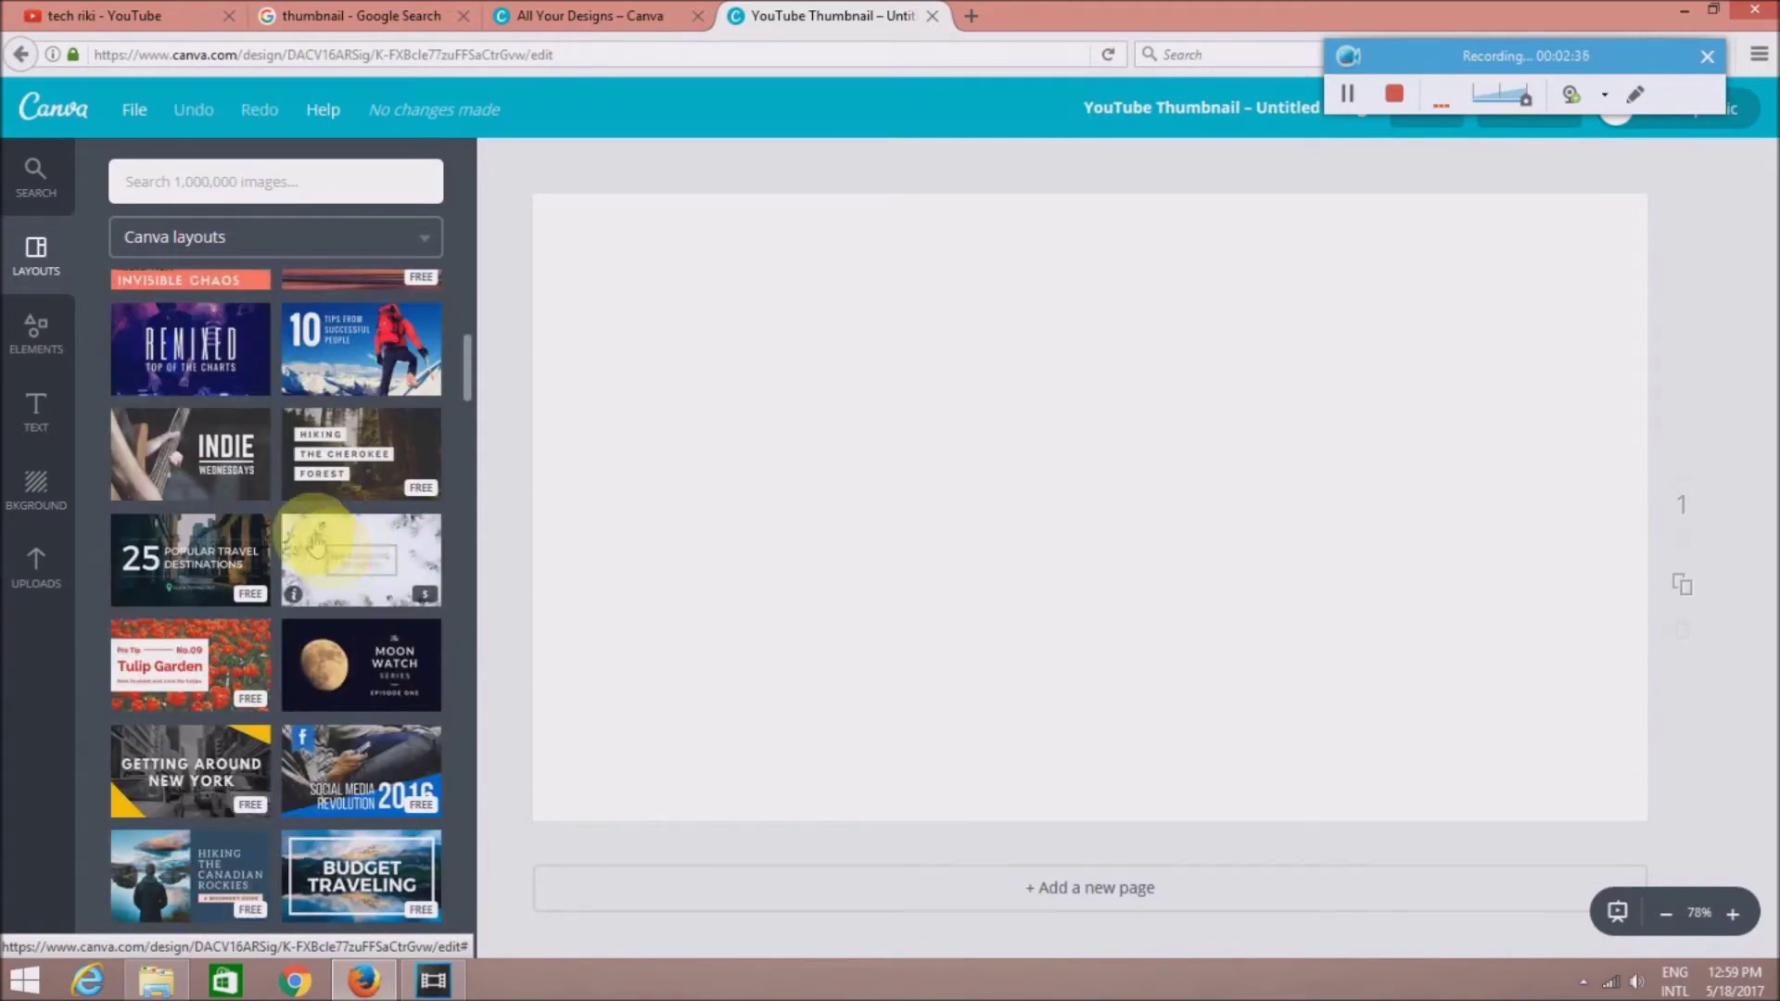
scroll(216, 448, down, 1)
scroll(216, 448, down, 2)
scroll(216, 448, up, 4)
scroll(220, 554, up, 1)
click(218, 570)
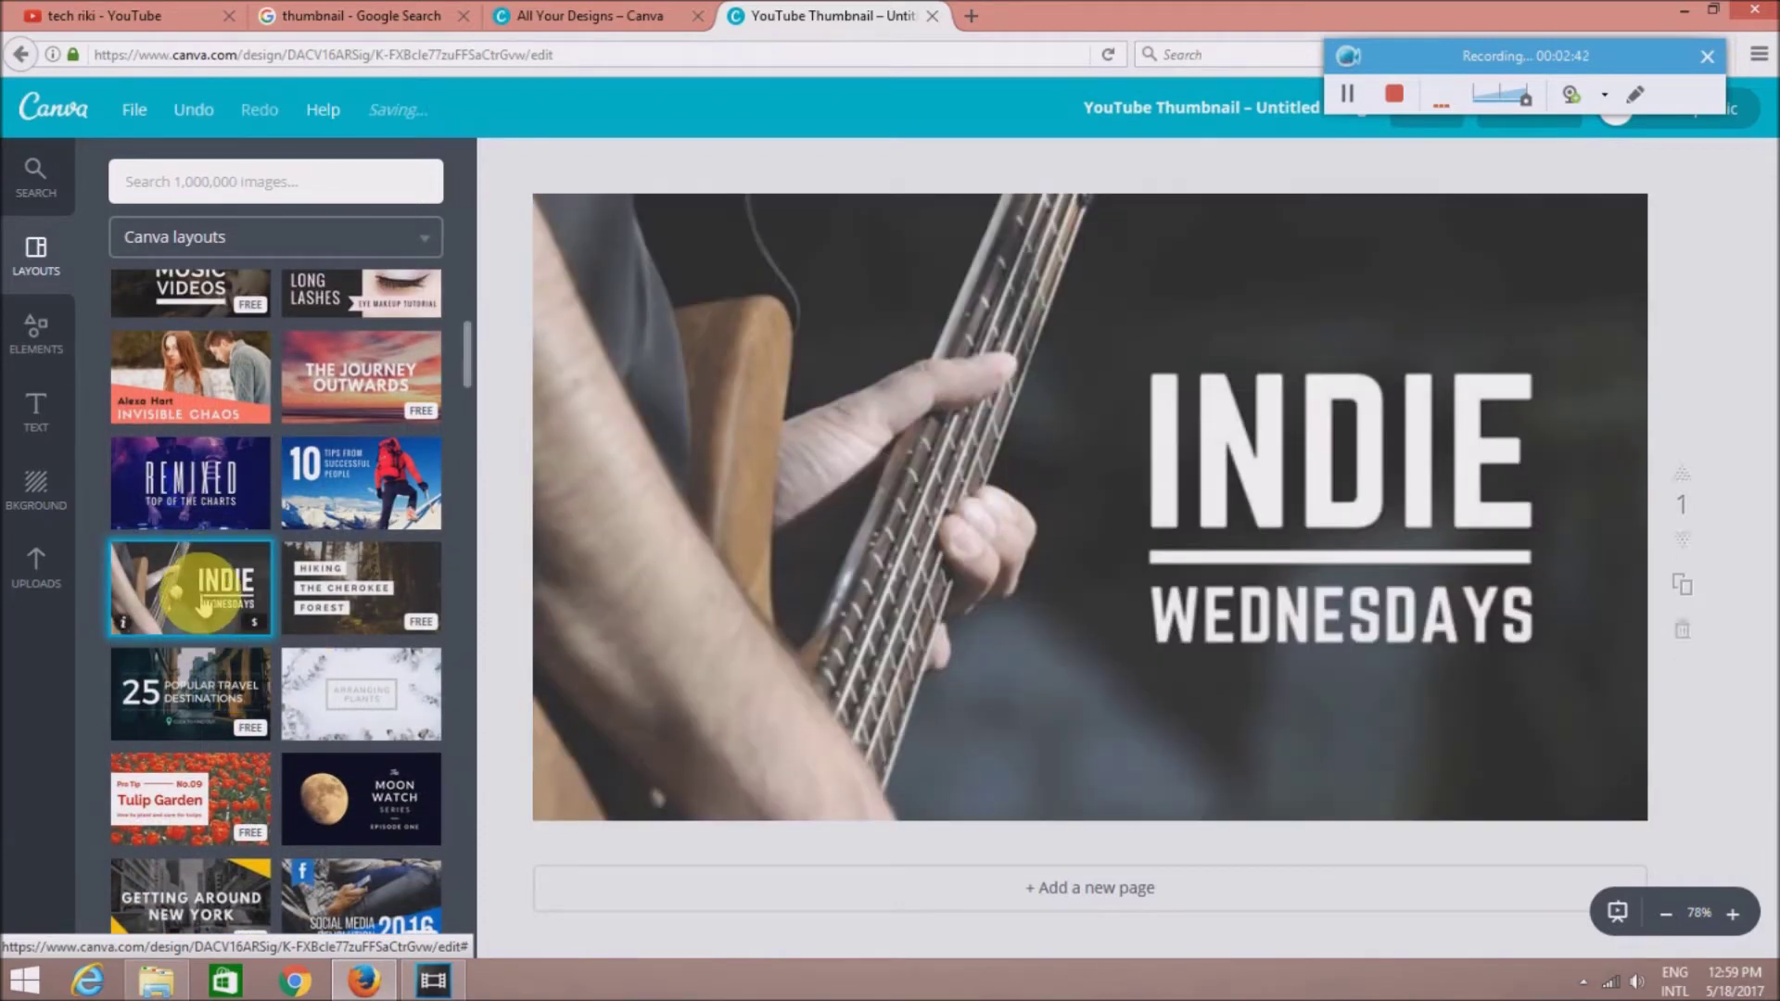
Replace the layout with the green 7th Annual Architecture Summit layout
click(212, 561)
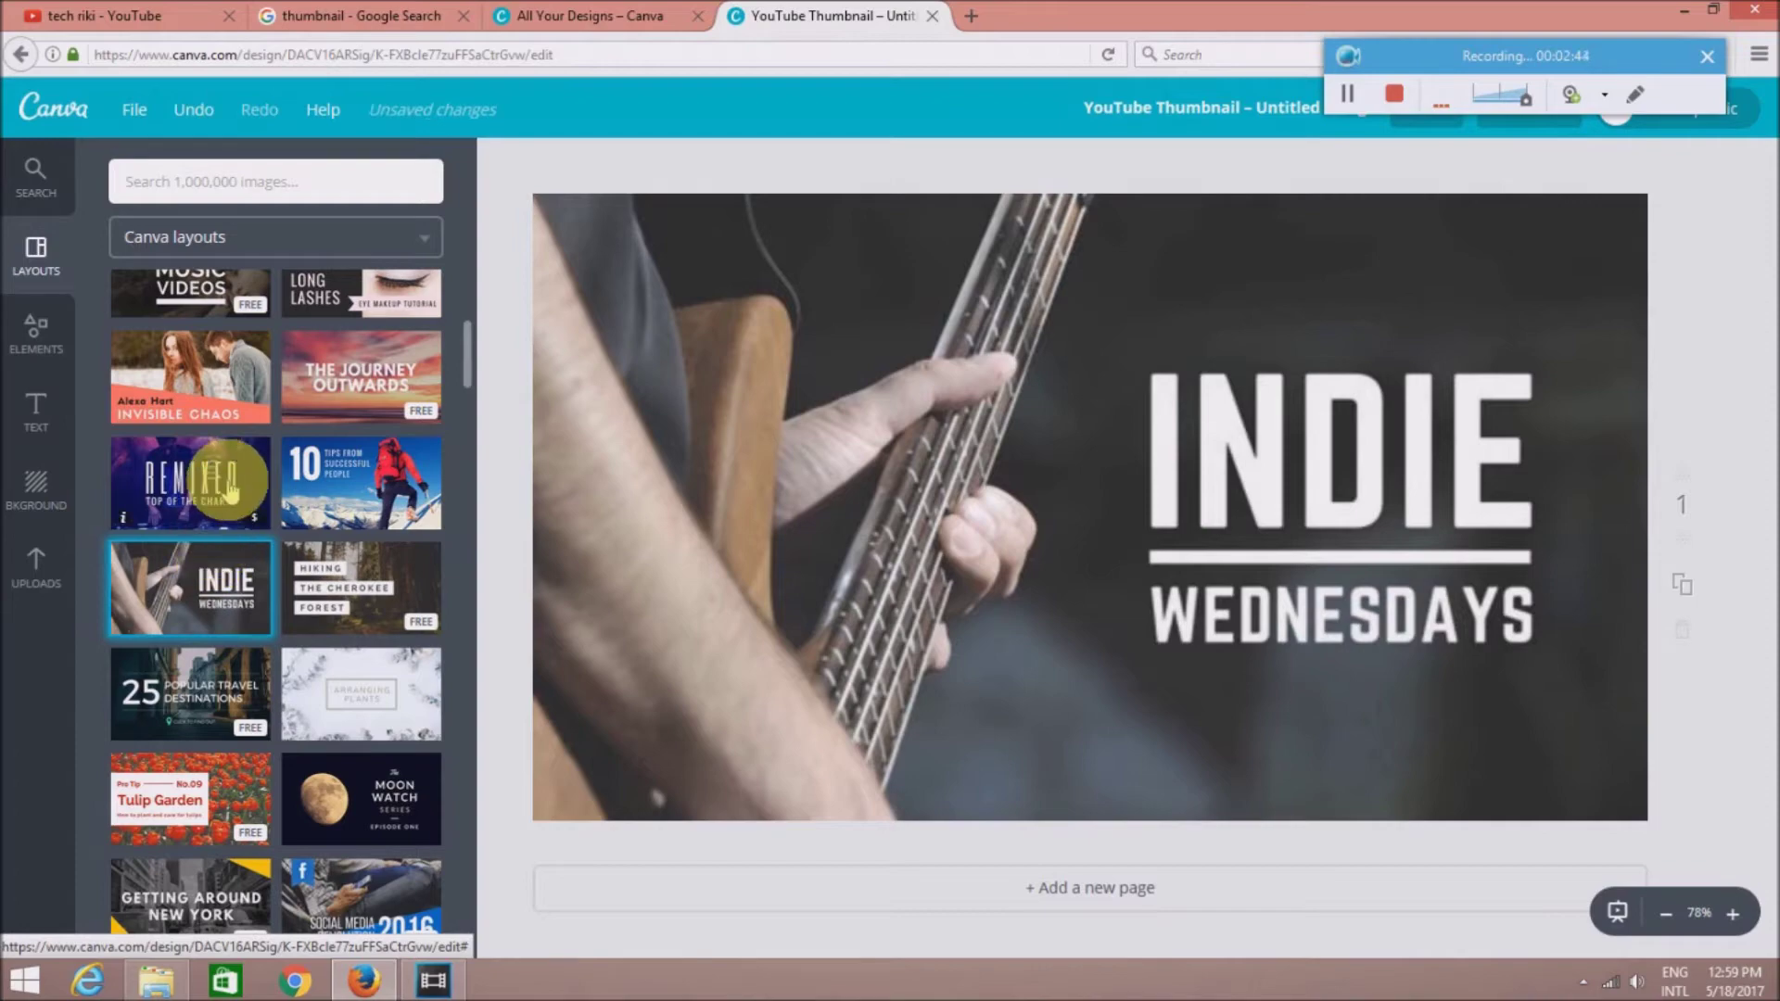
scroll(232, 489, up, 2)
scroll(238, 466, up, 4)
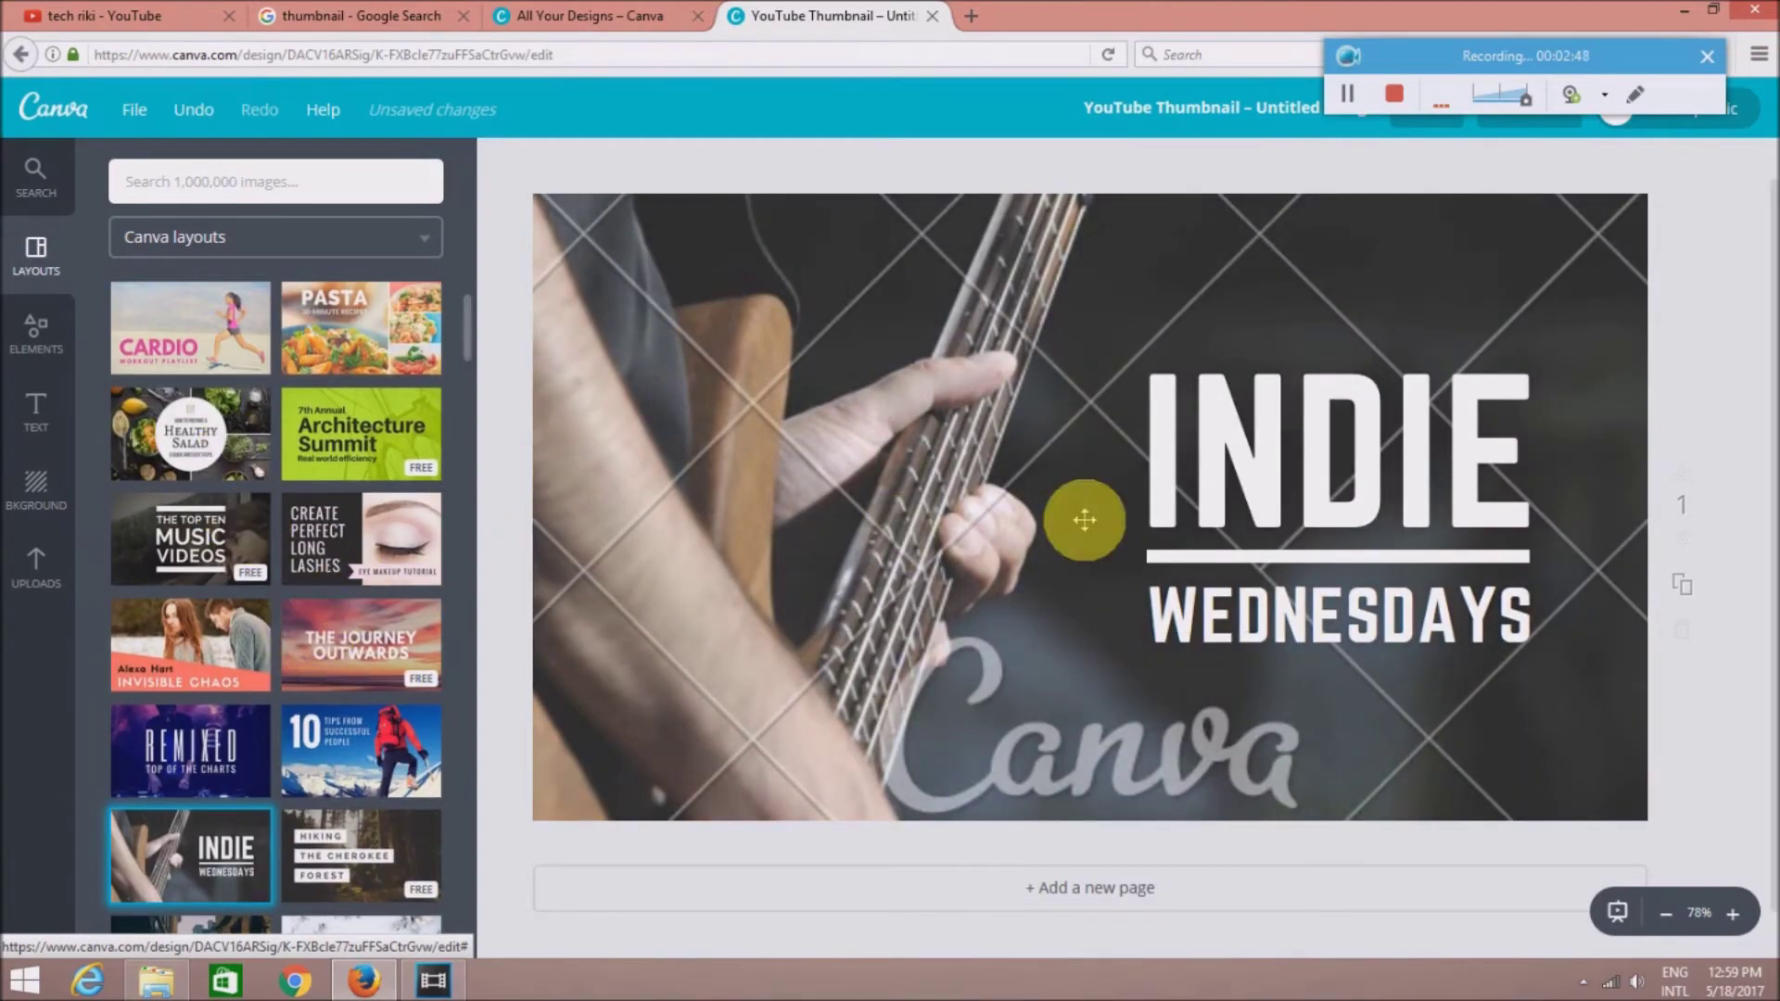
scroll(417, 557, up, 3)
scroll(371, 561, up, 2)
mouse_move(360, 432)
scroll(389, 769, down, 5)
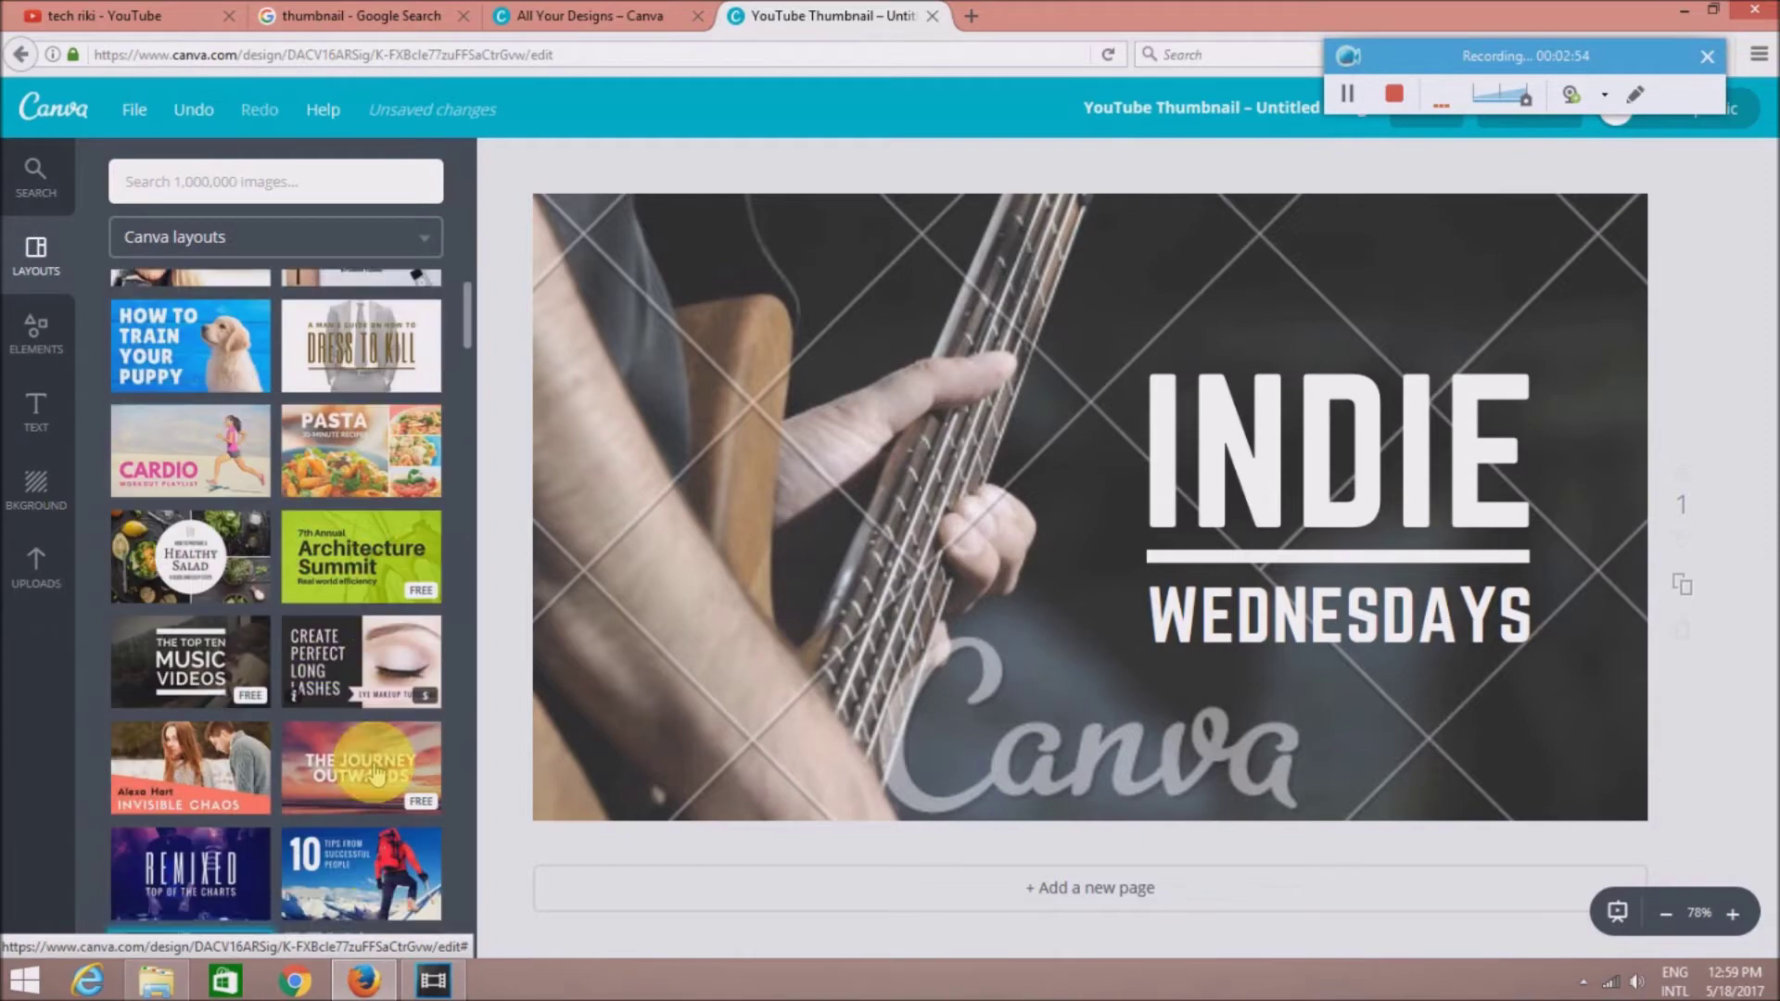
scroll(380, 464, up, 4)
click(357, 542)
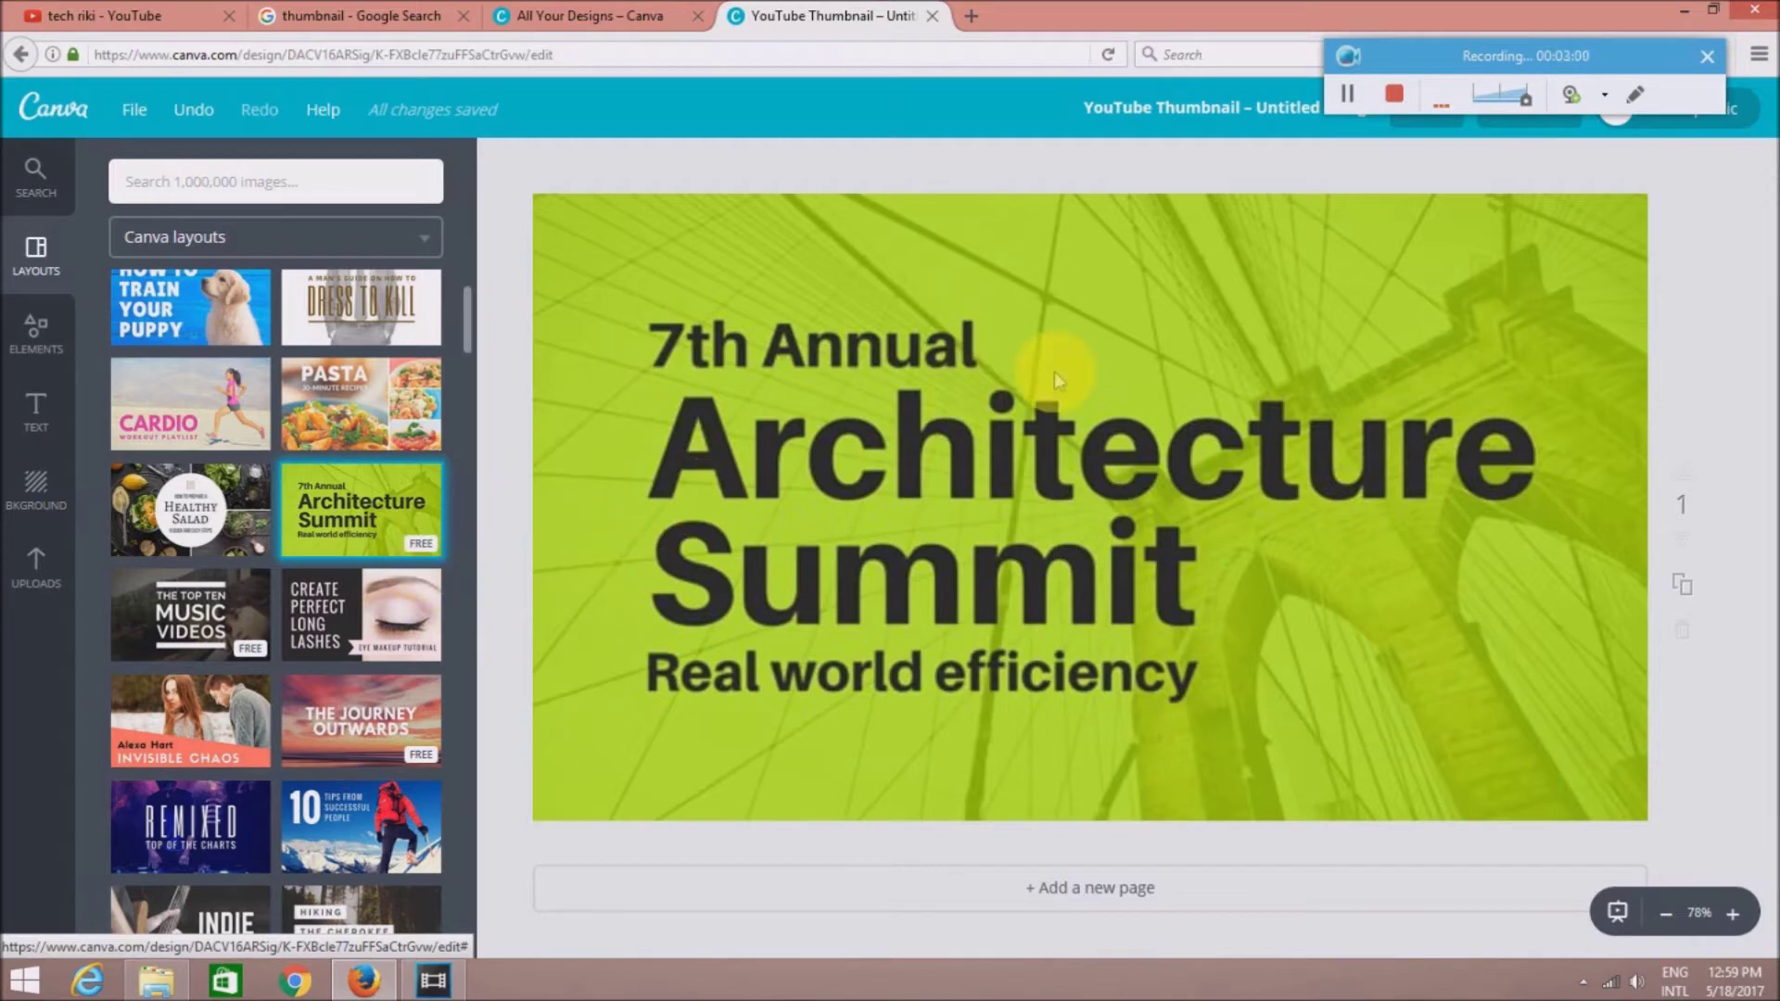
Shift the 'Architecture Summit' title slightly to the right
click(1397, 432)
drag(1089, 505, 1135, 505)
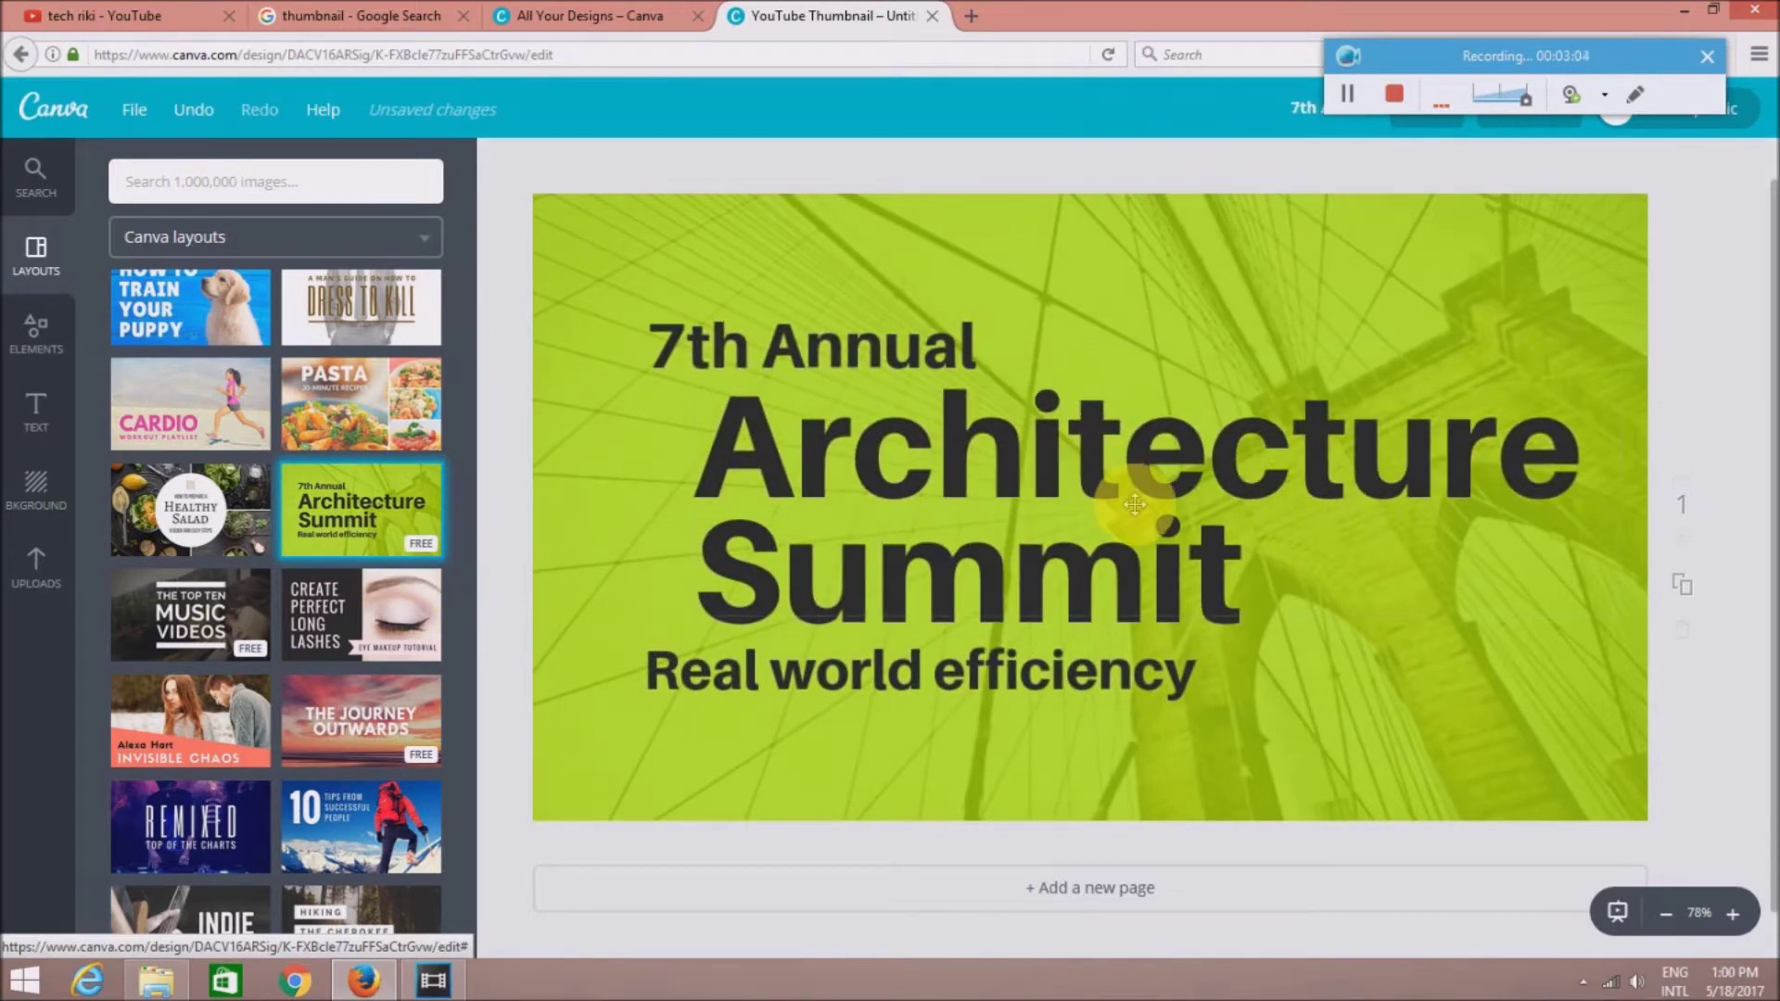
click(1191, 486)
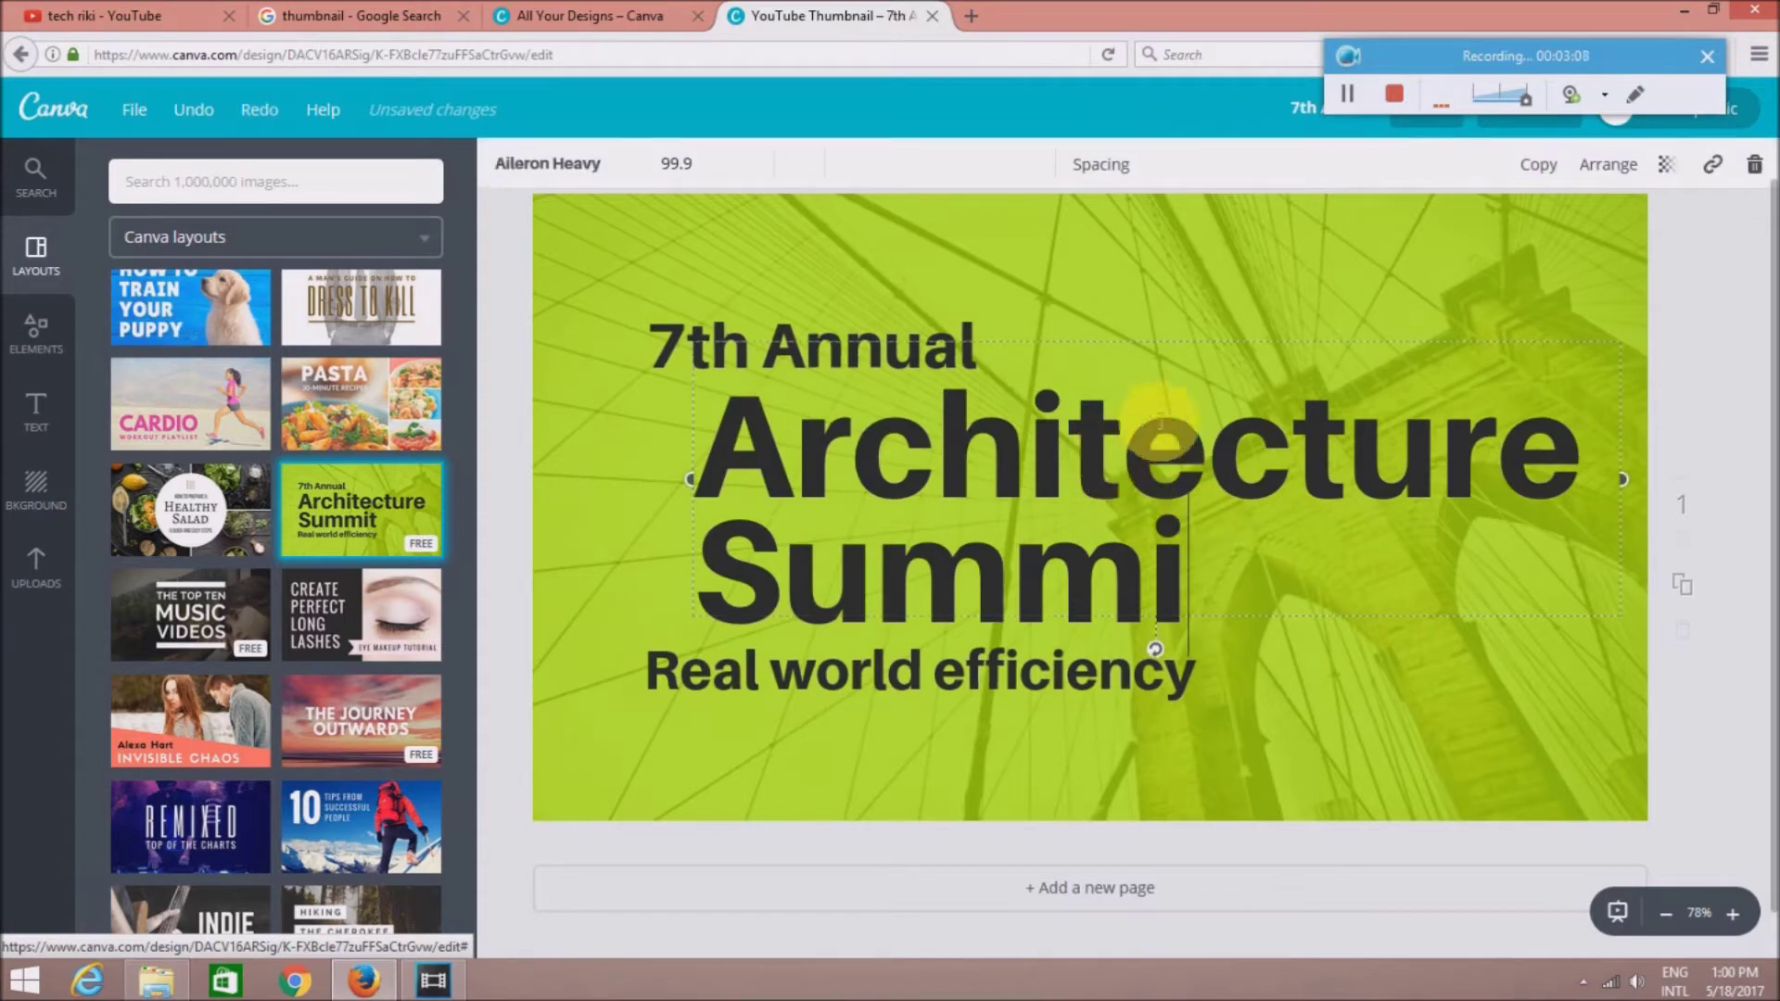
Delete the 'Architecture Summit' title with the trash icon
click(1126, 691)
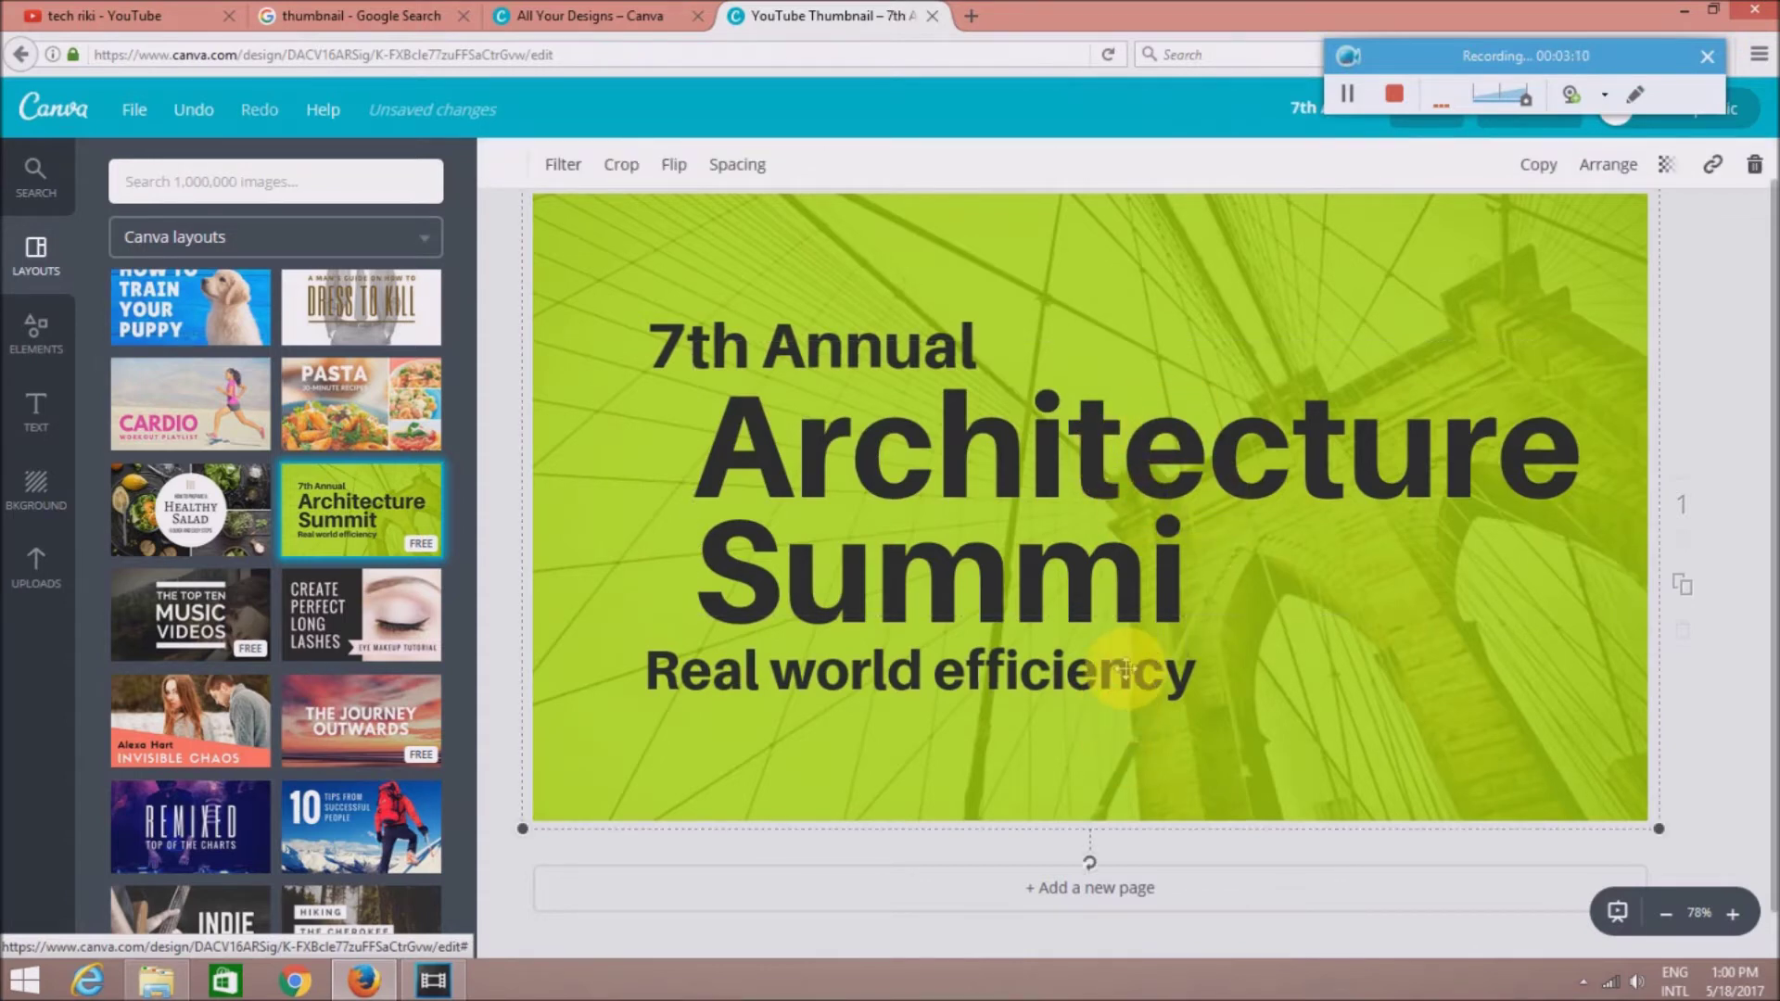
click(1056, 428)
right_click(1059, 432)
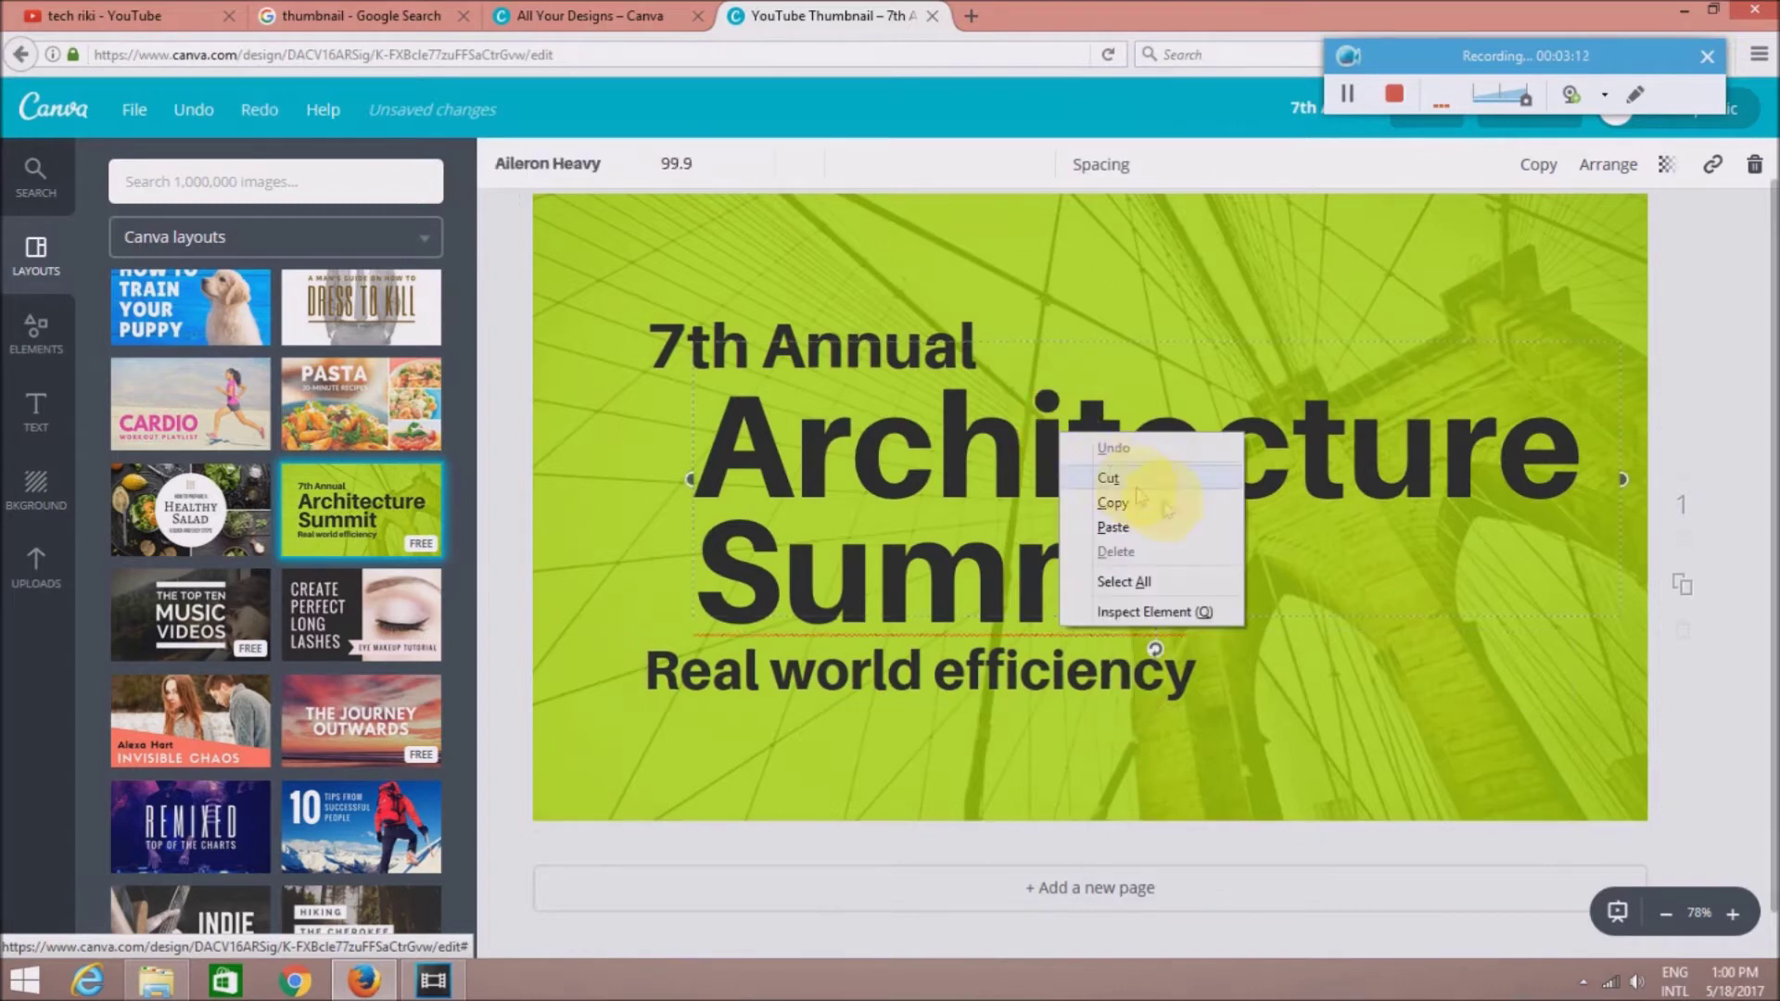
click(1253, 598)
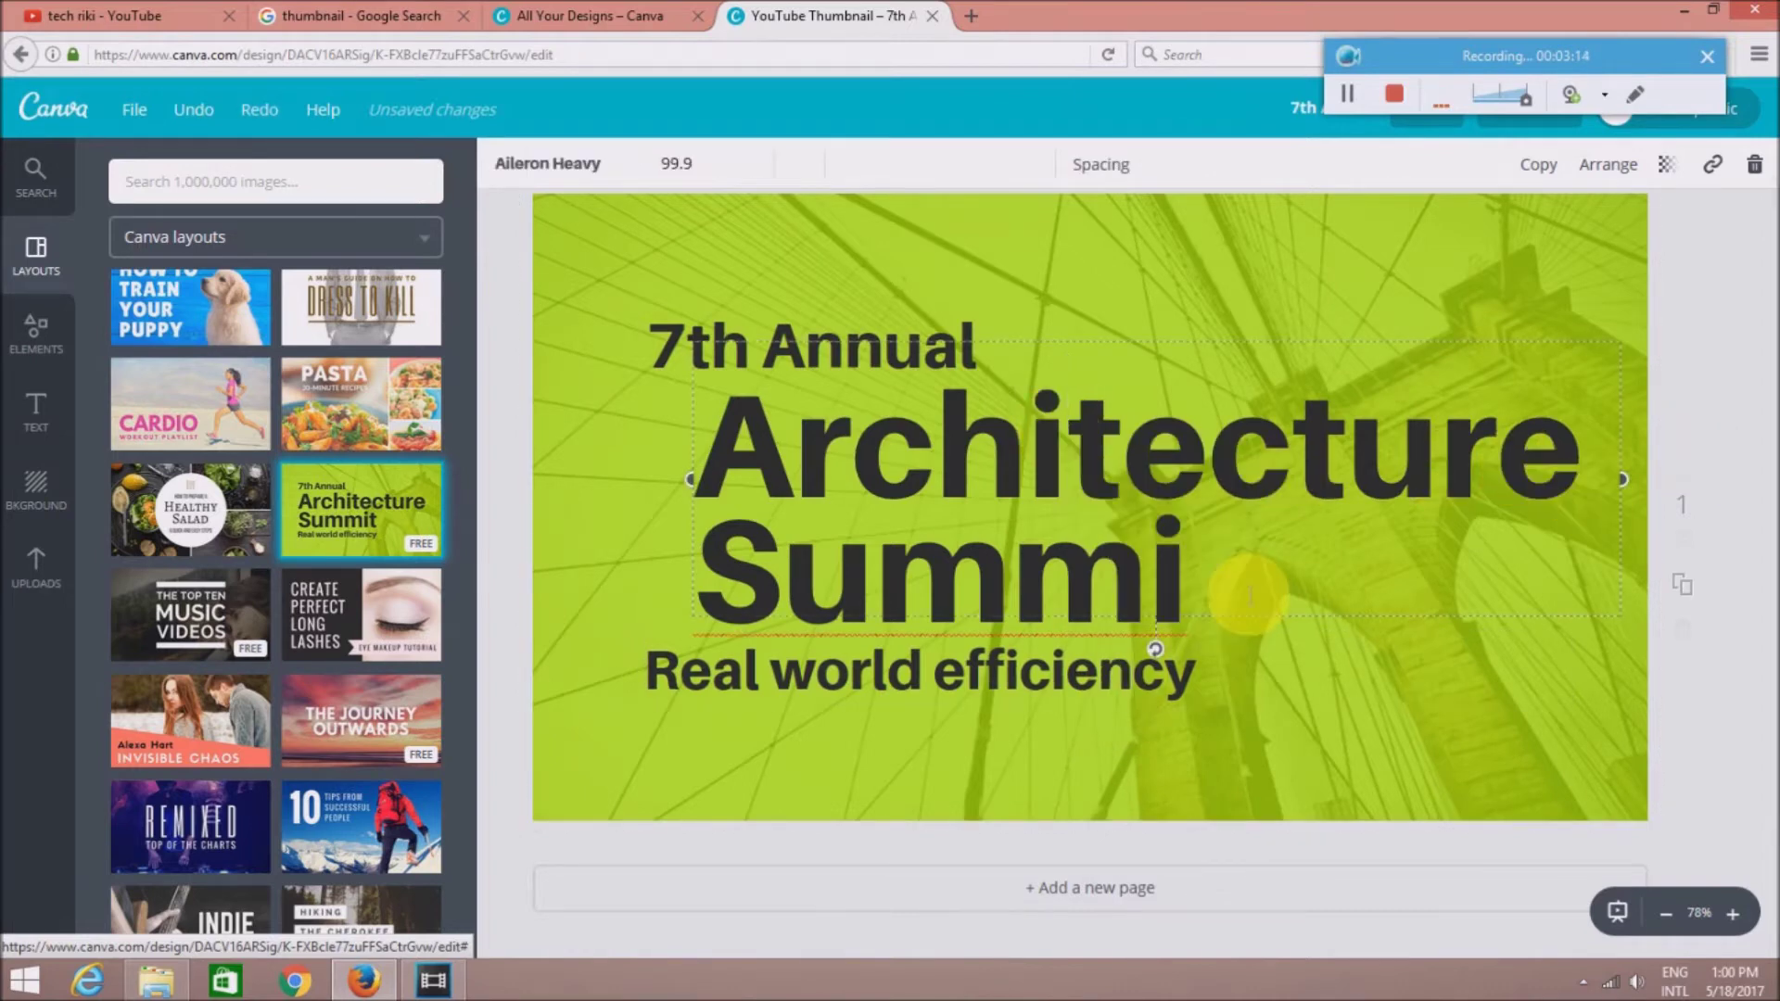
ctrl+scroll(798, 380, down, 3)
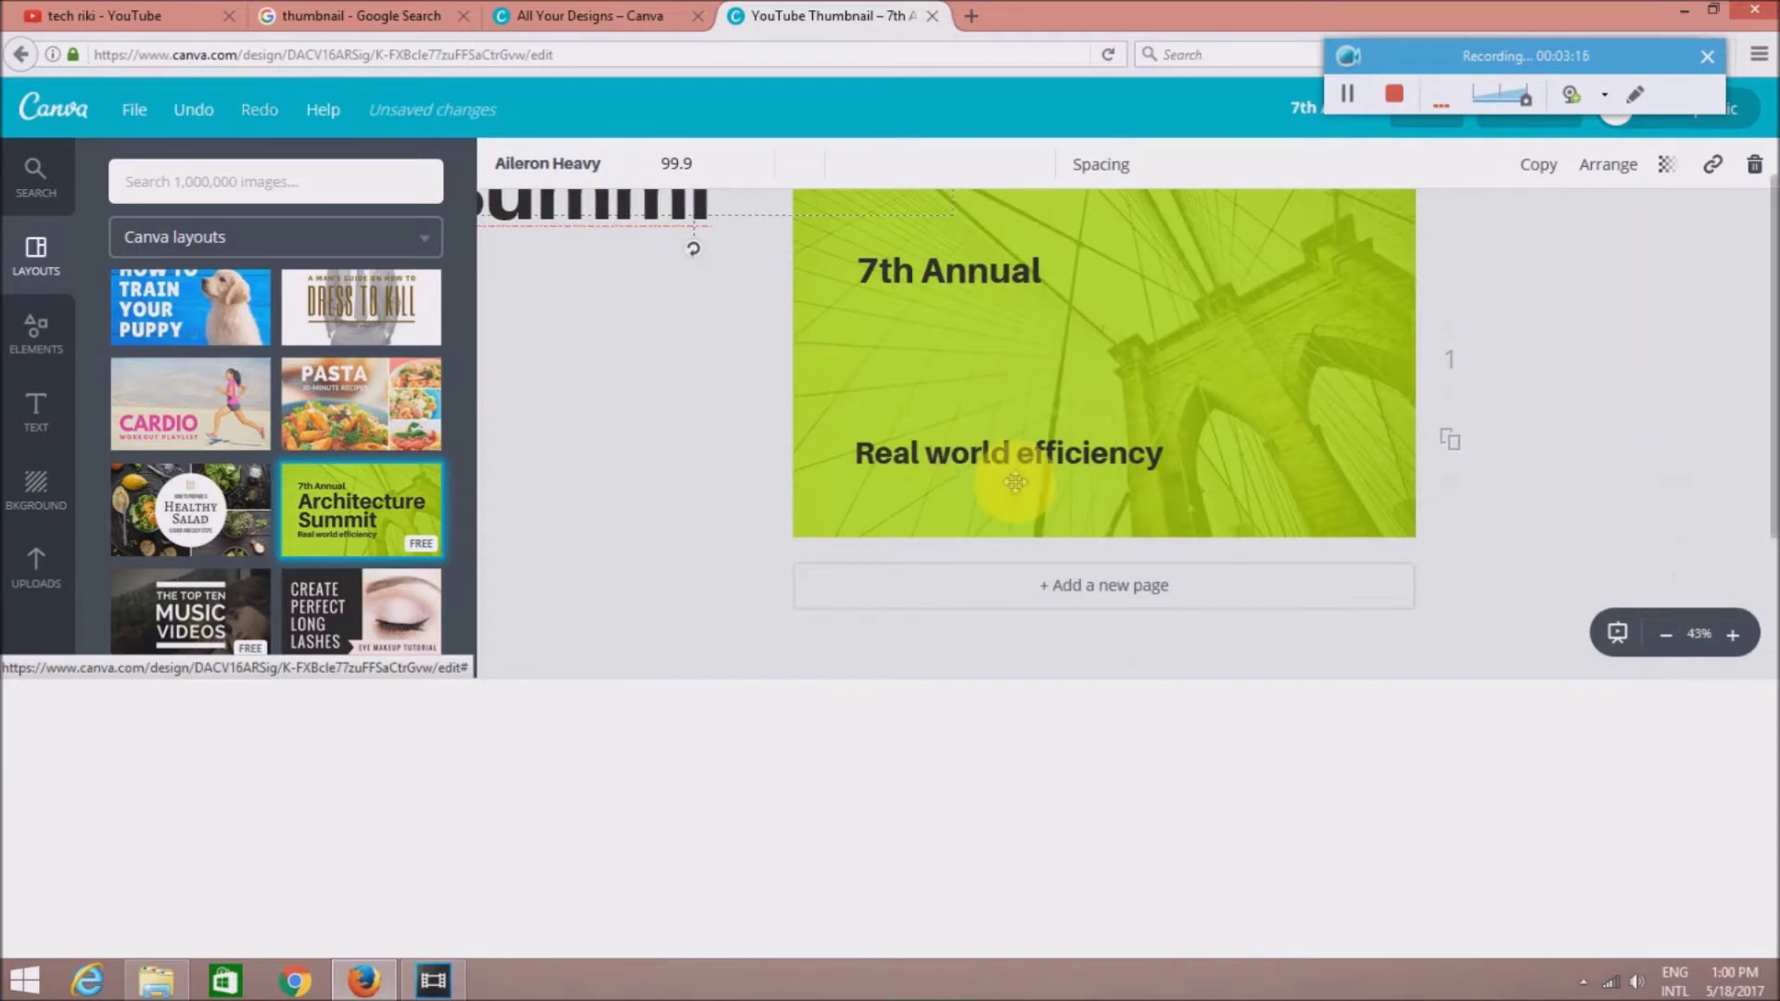
scroll(1015, 479, up, 1)
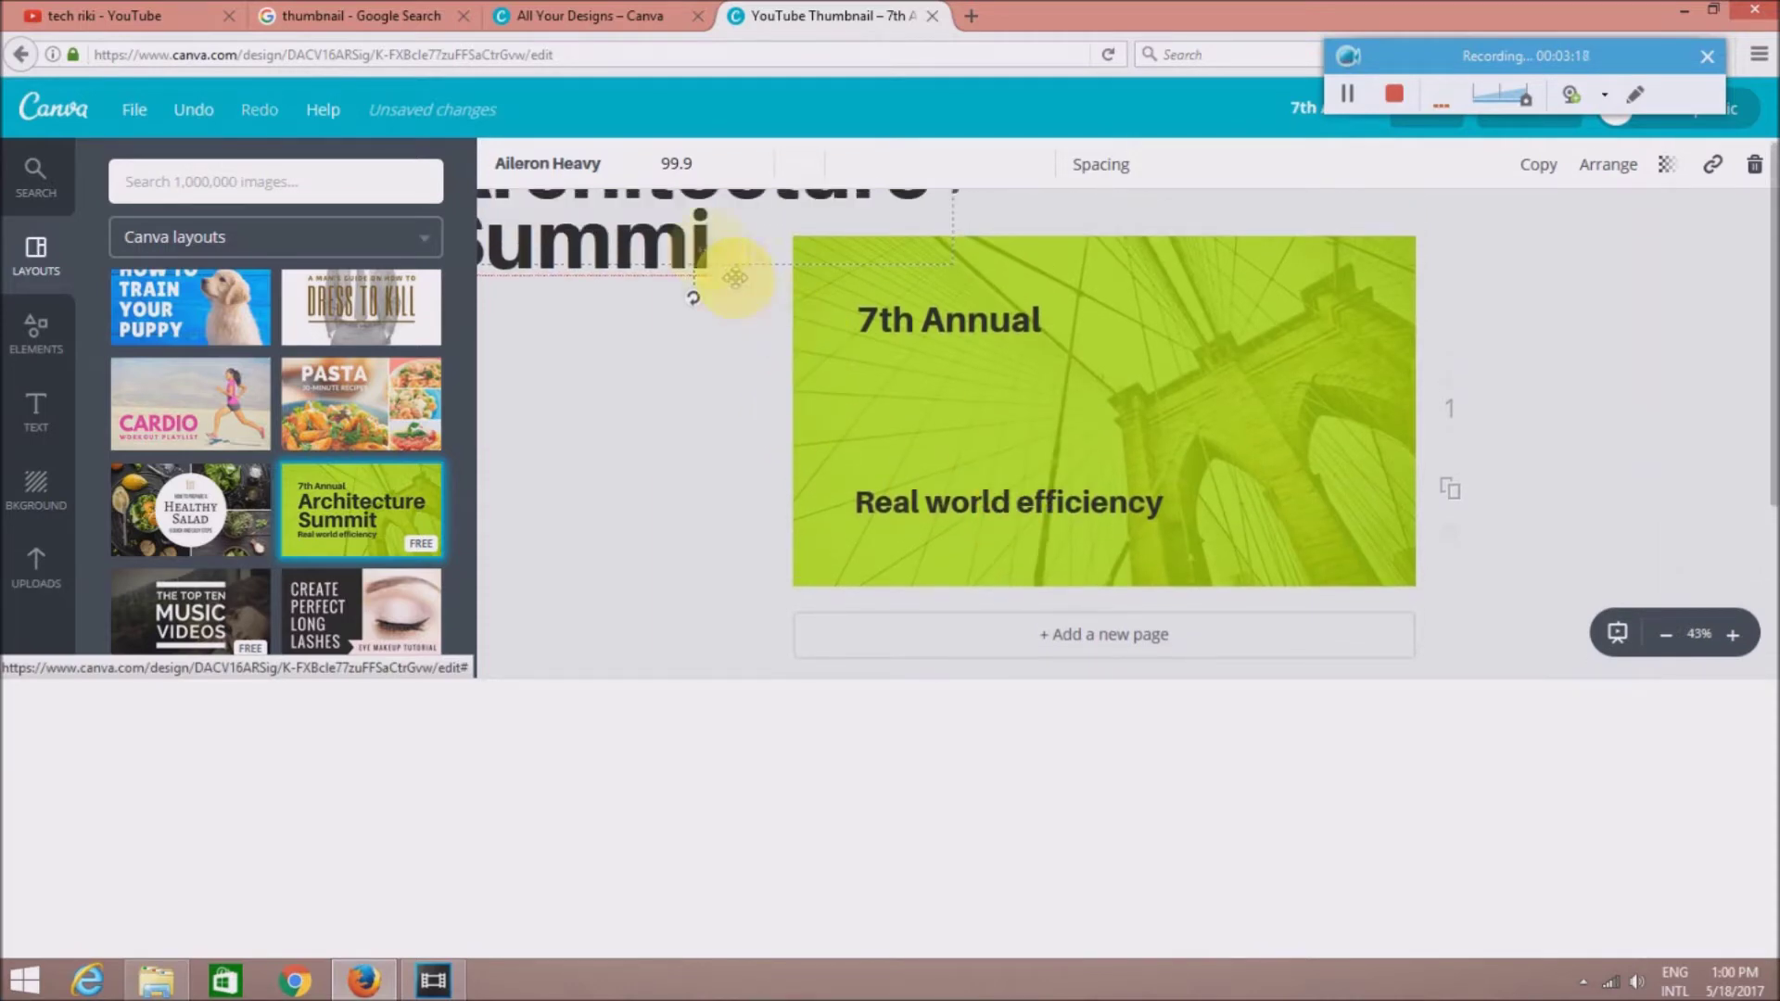
click(1755, 165)
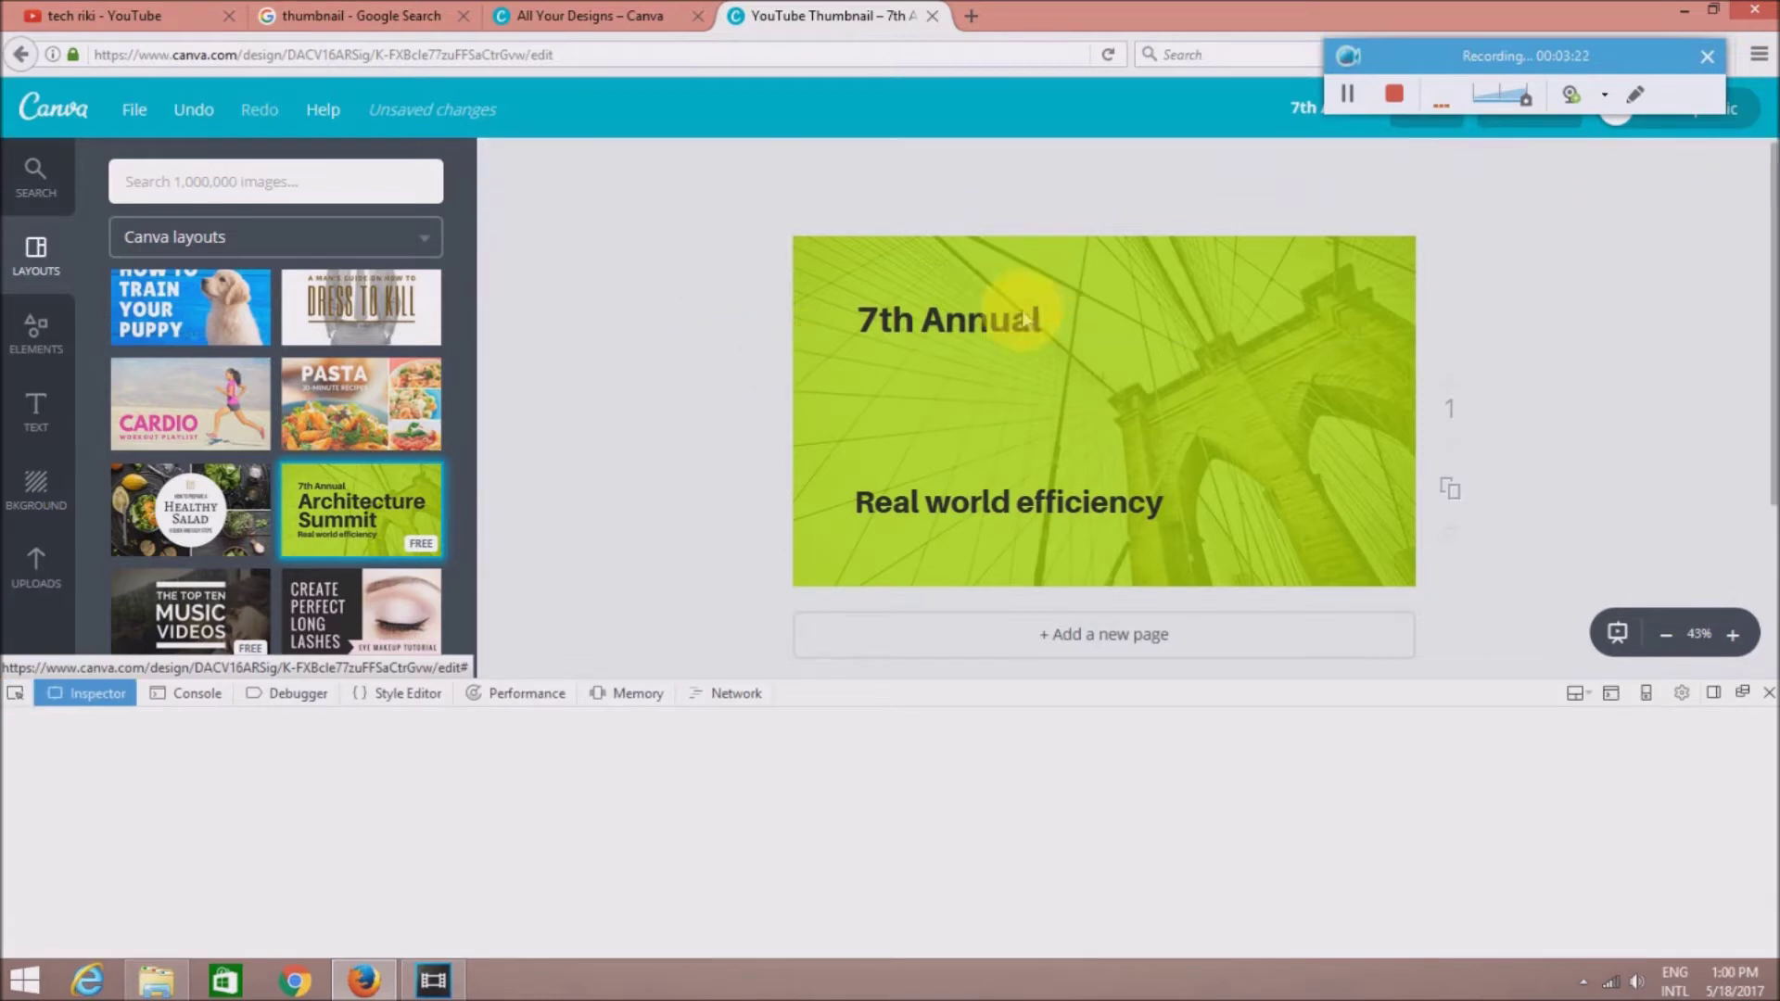
Delete the '7th Annual' and 'Real world efficiency' text boxes
click(1037, 328)
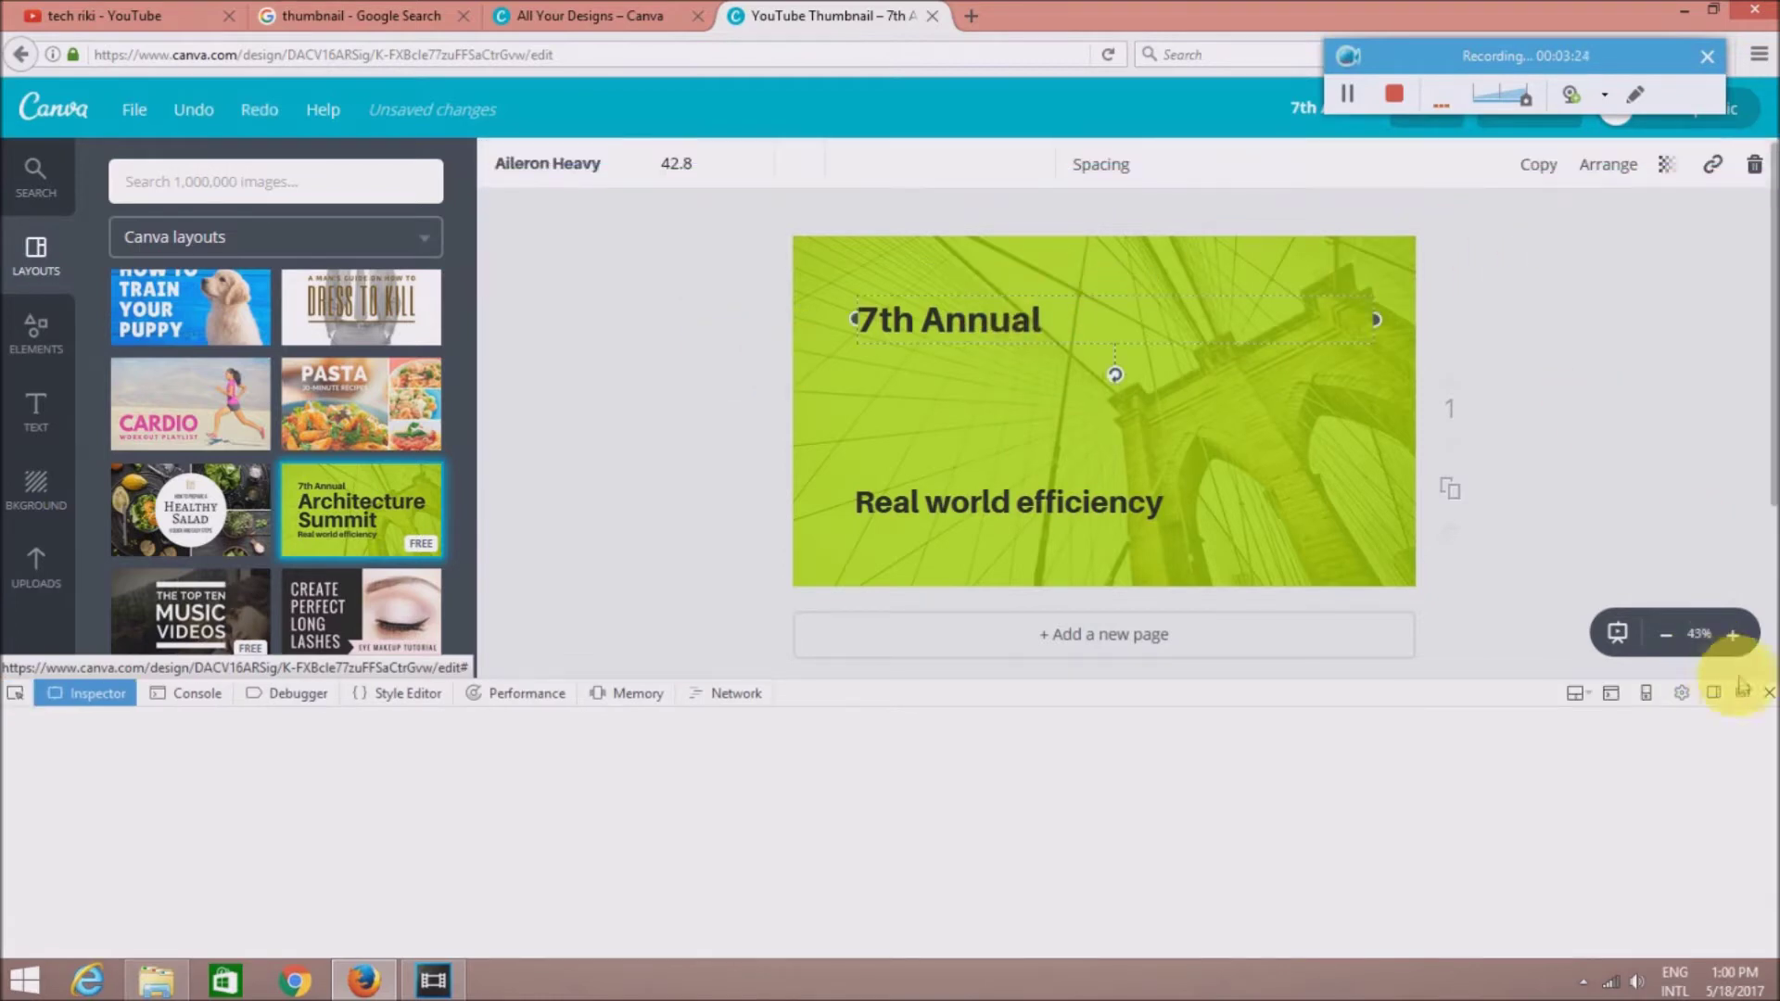
click(1769, 693)
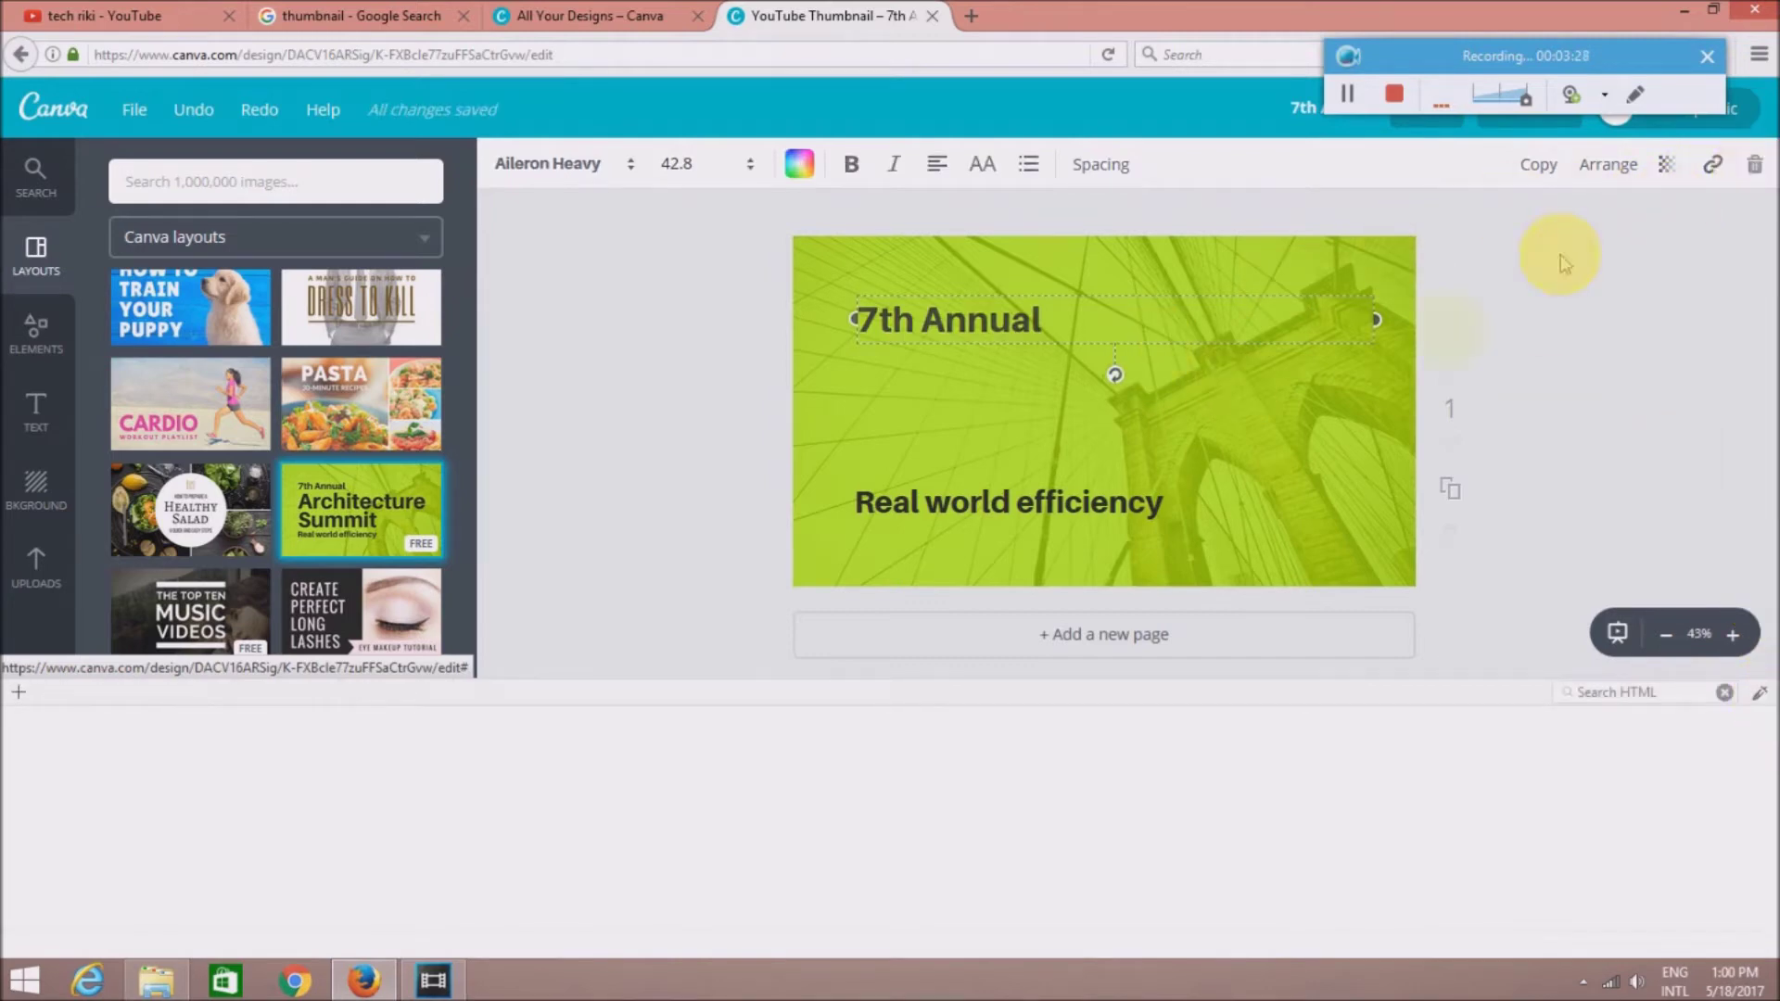
key(Delete)
click(1133, 501)
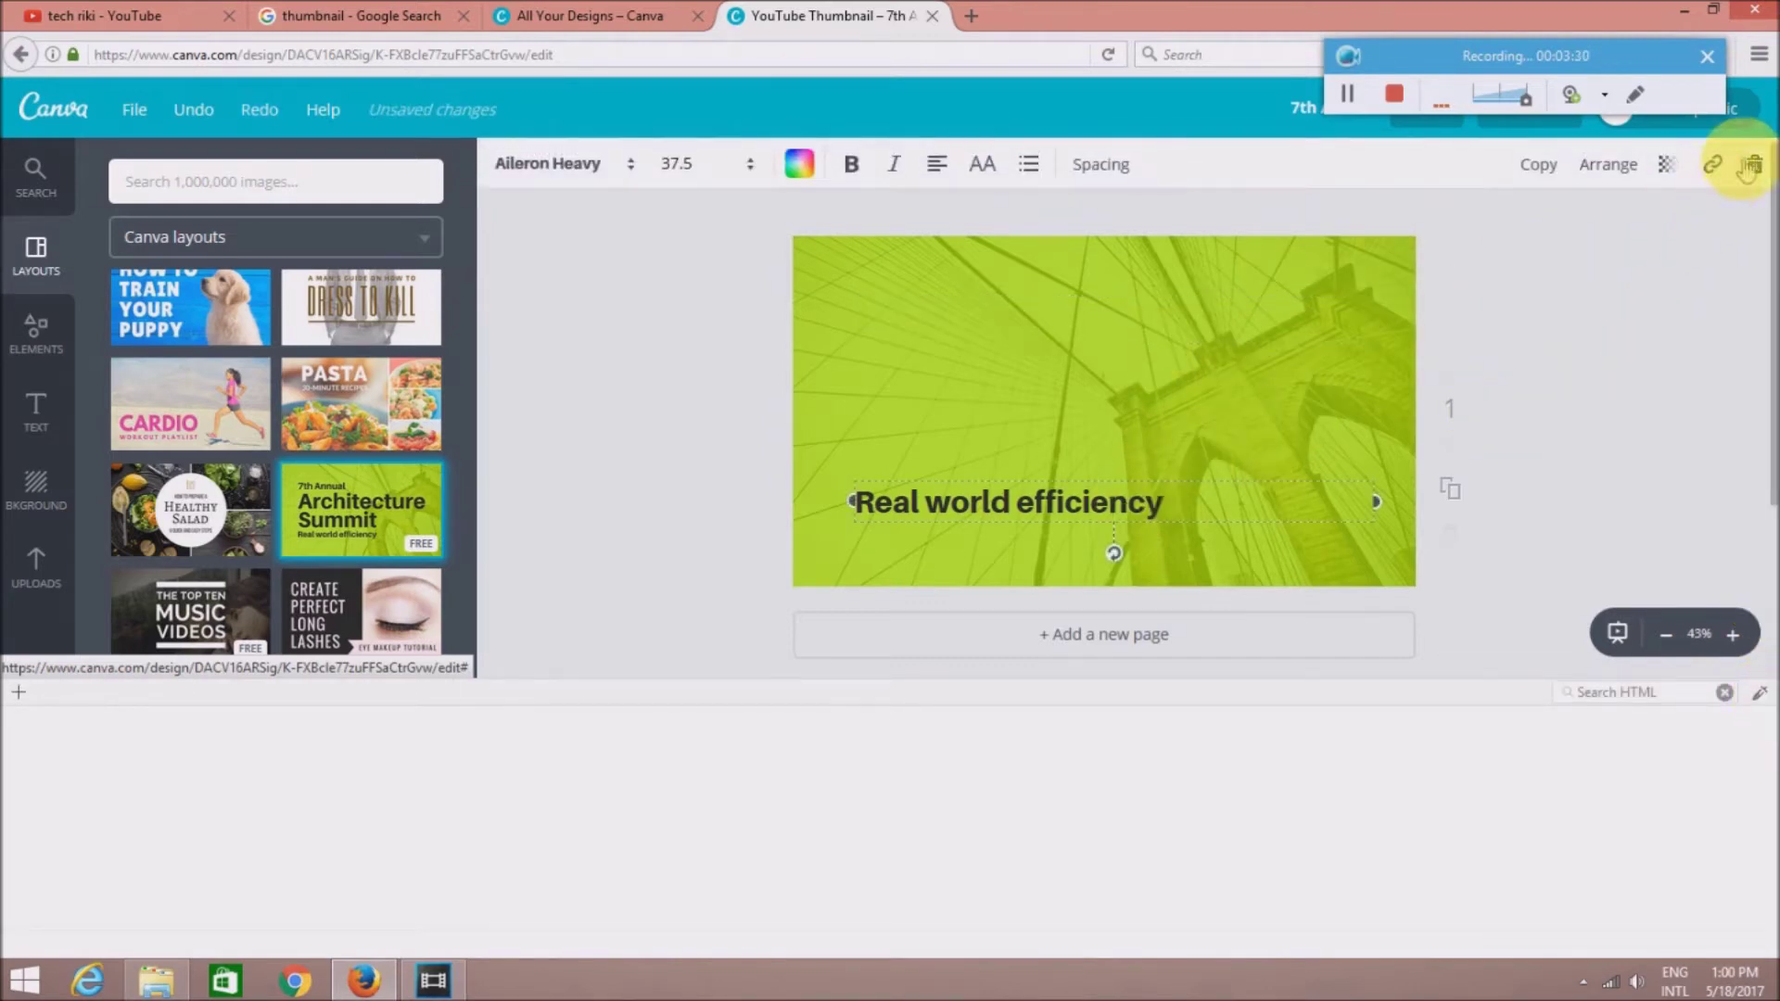
key(Delete)
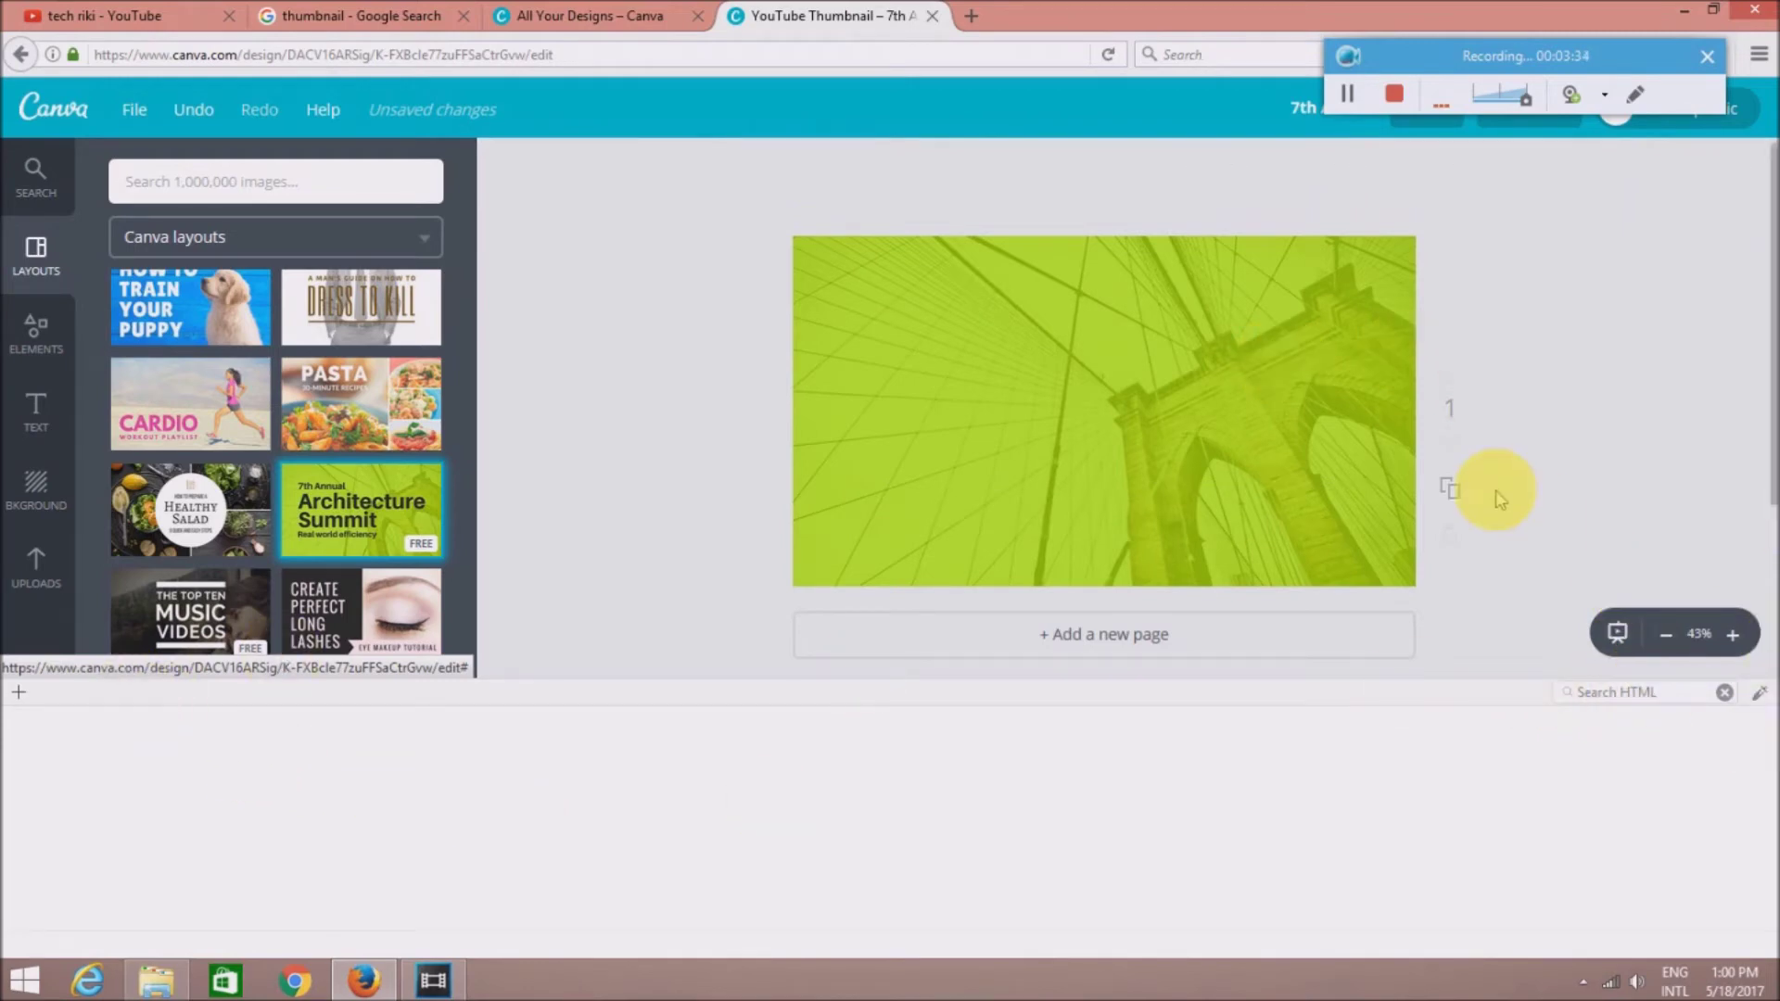
key(ctrl+plus)
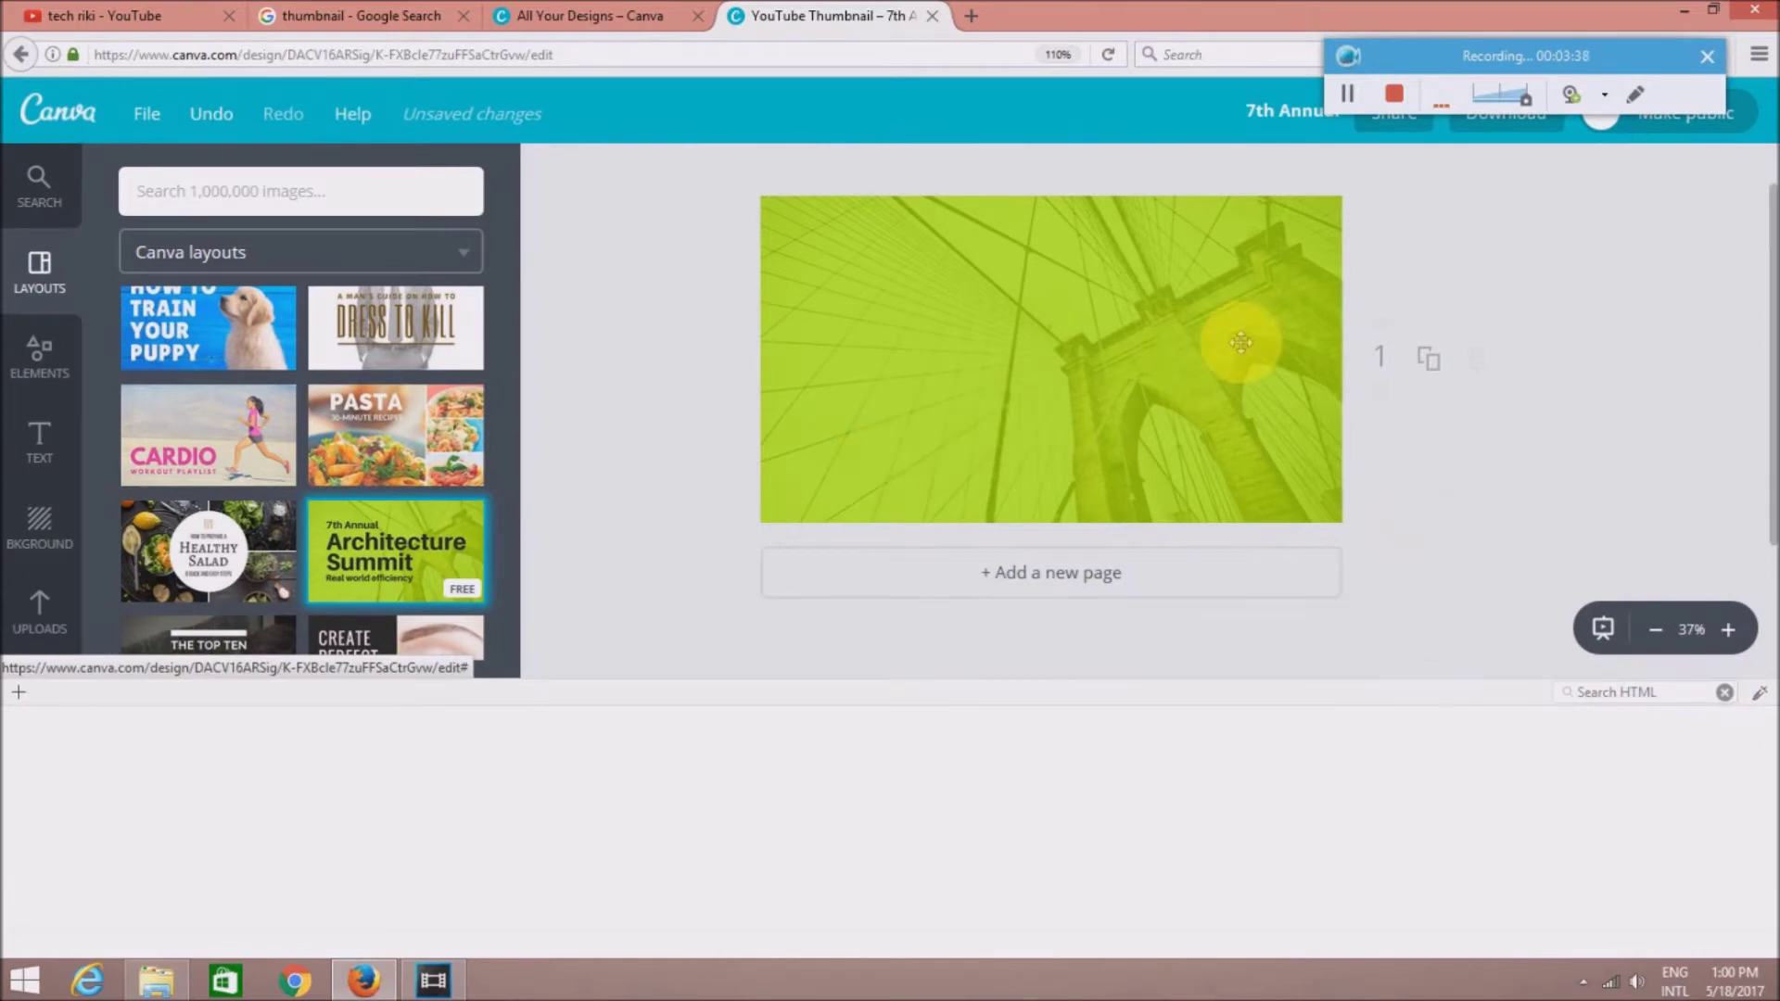
scroll(1242, 343, up, 1)
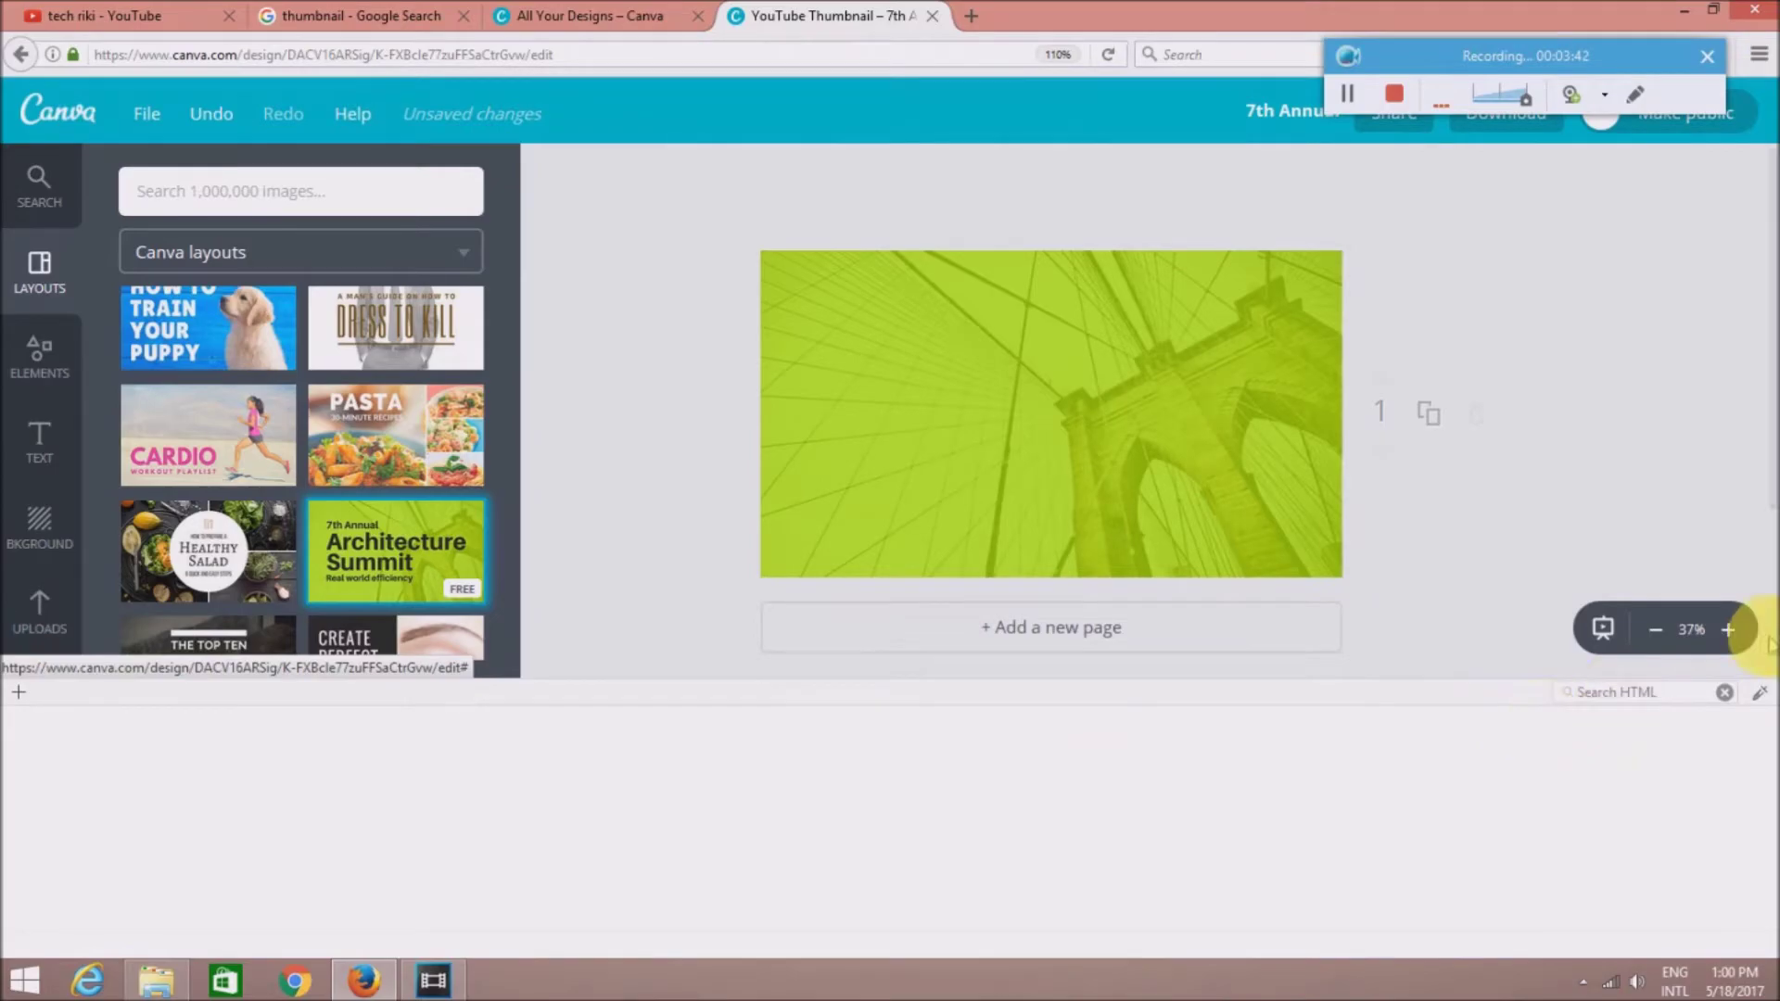
key(super)
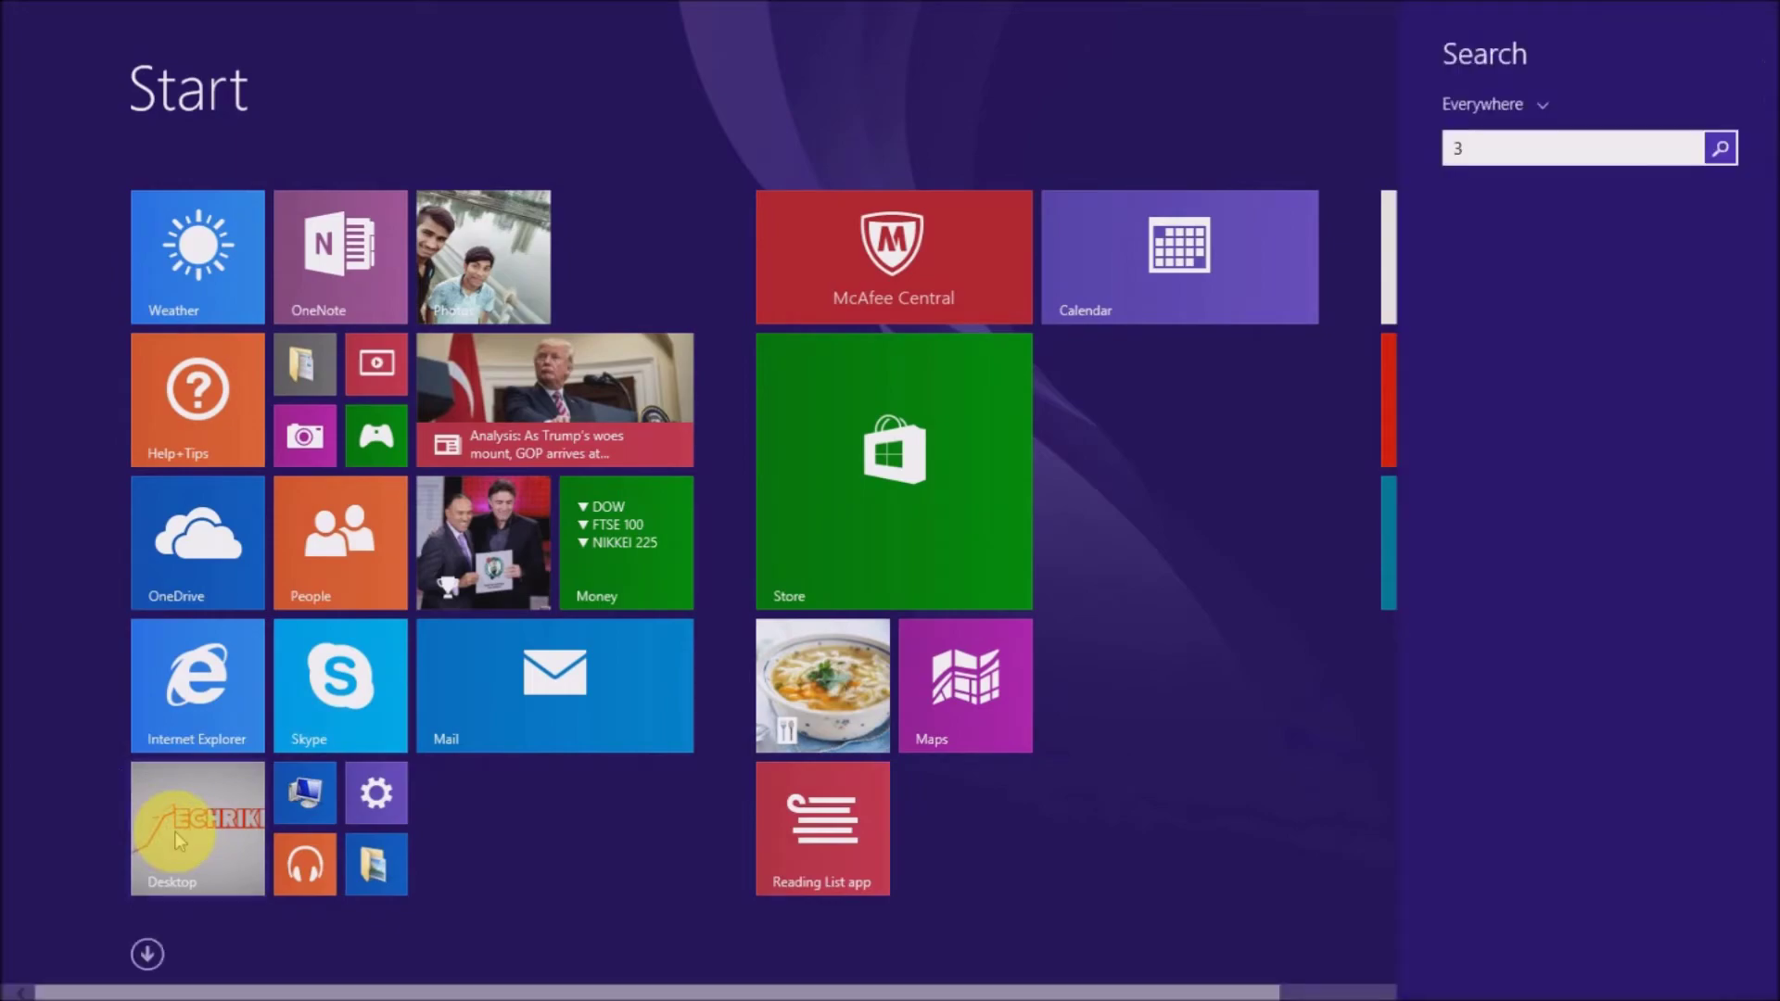
click(175, 831)
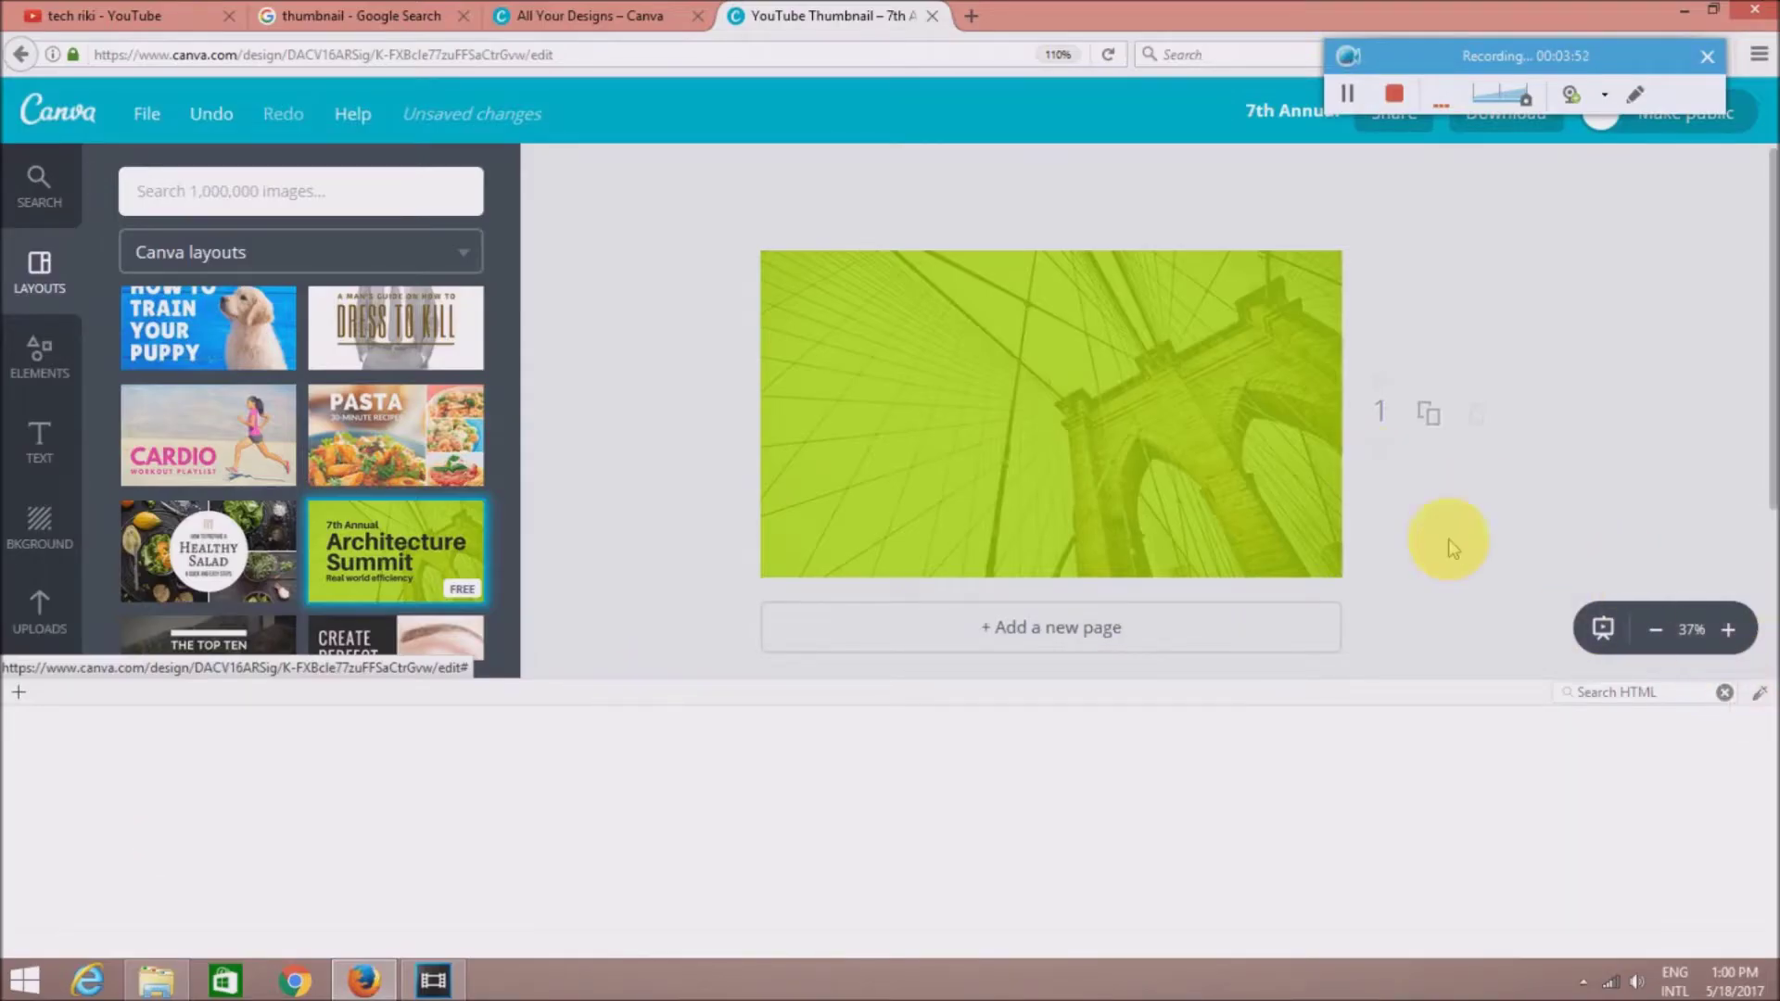
click(1658, 634)
click(1730, 632)
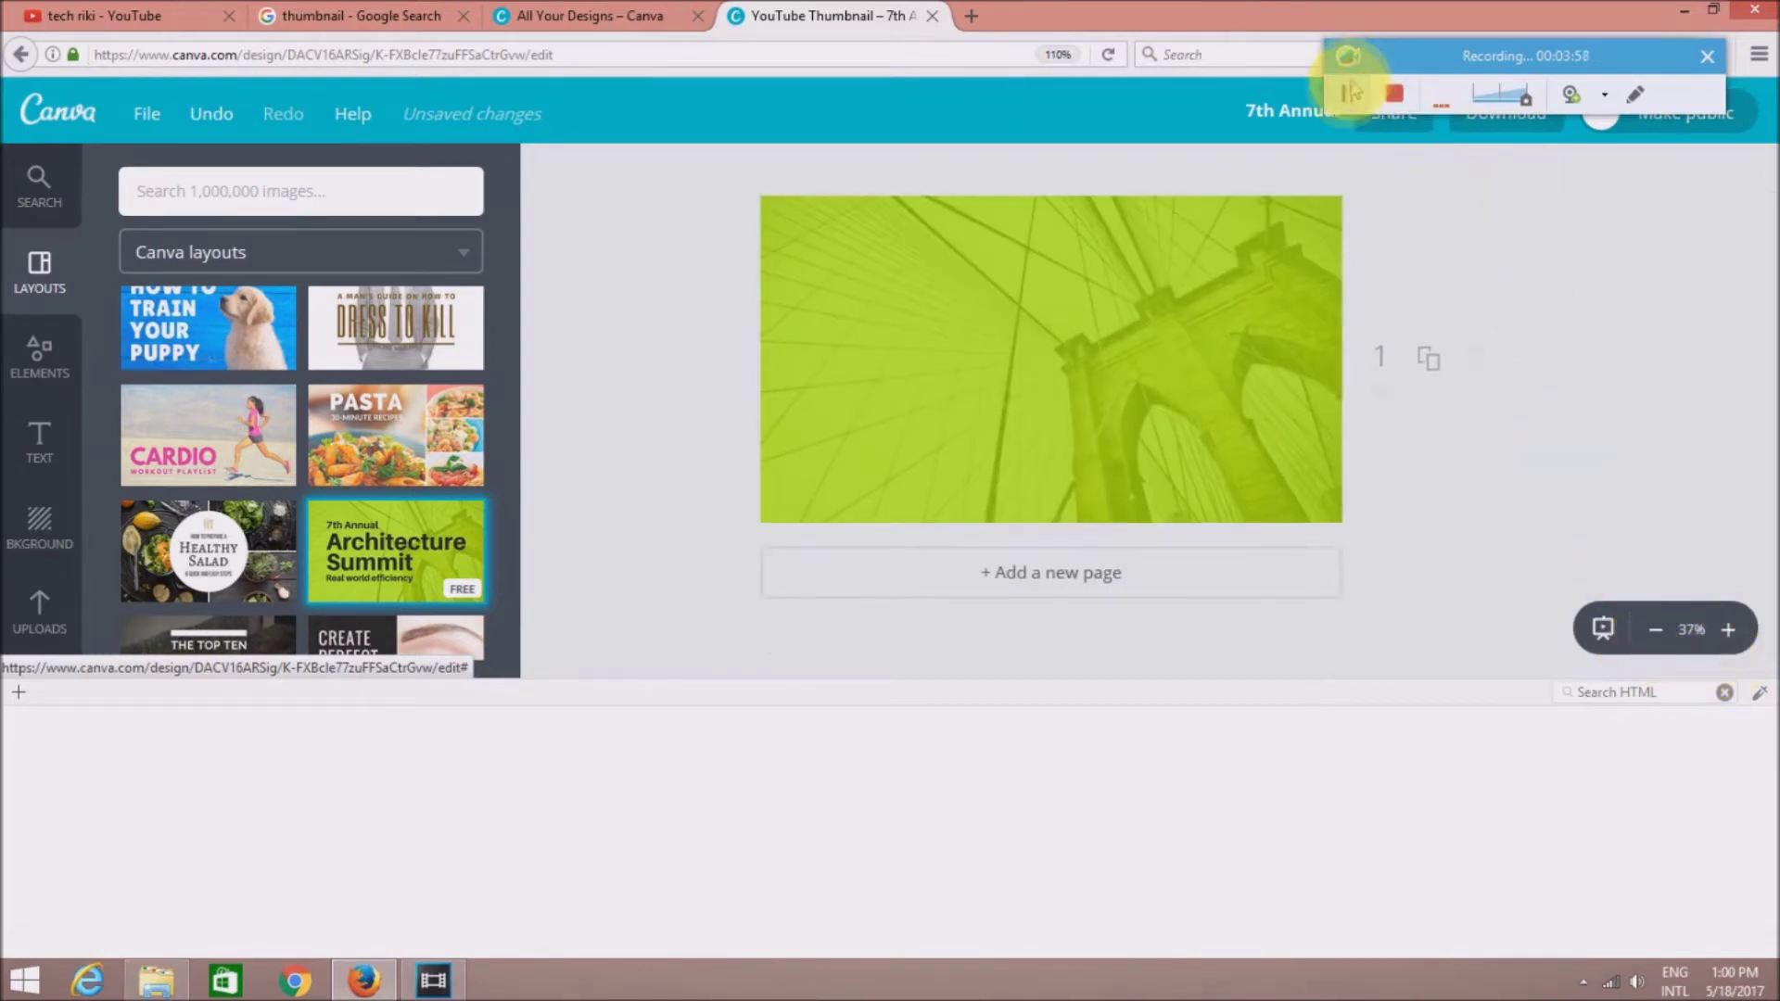
click(1347, 94)
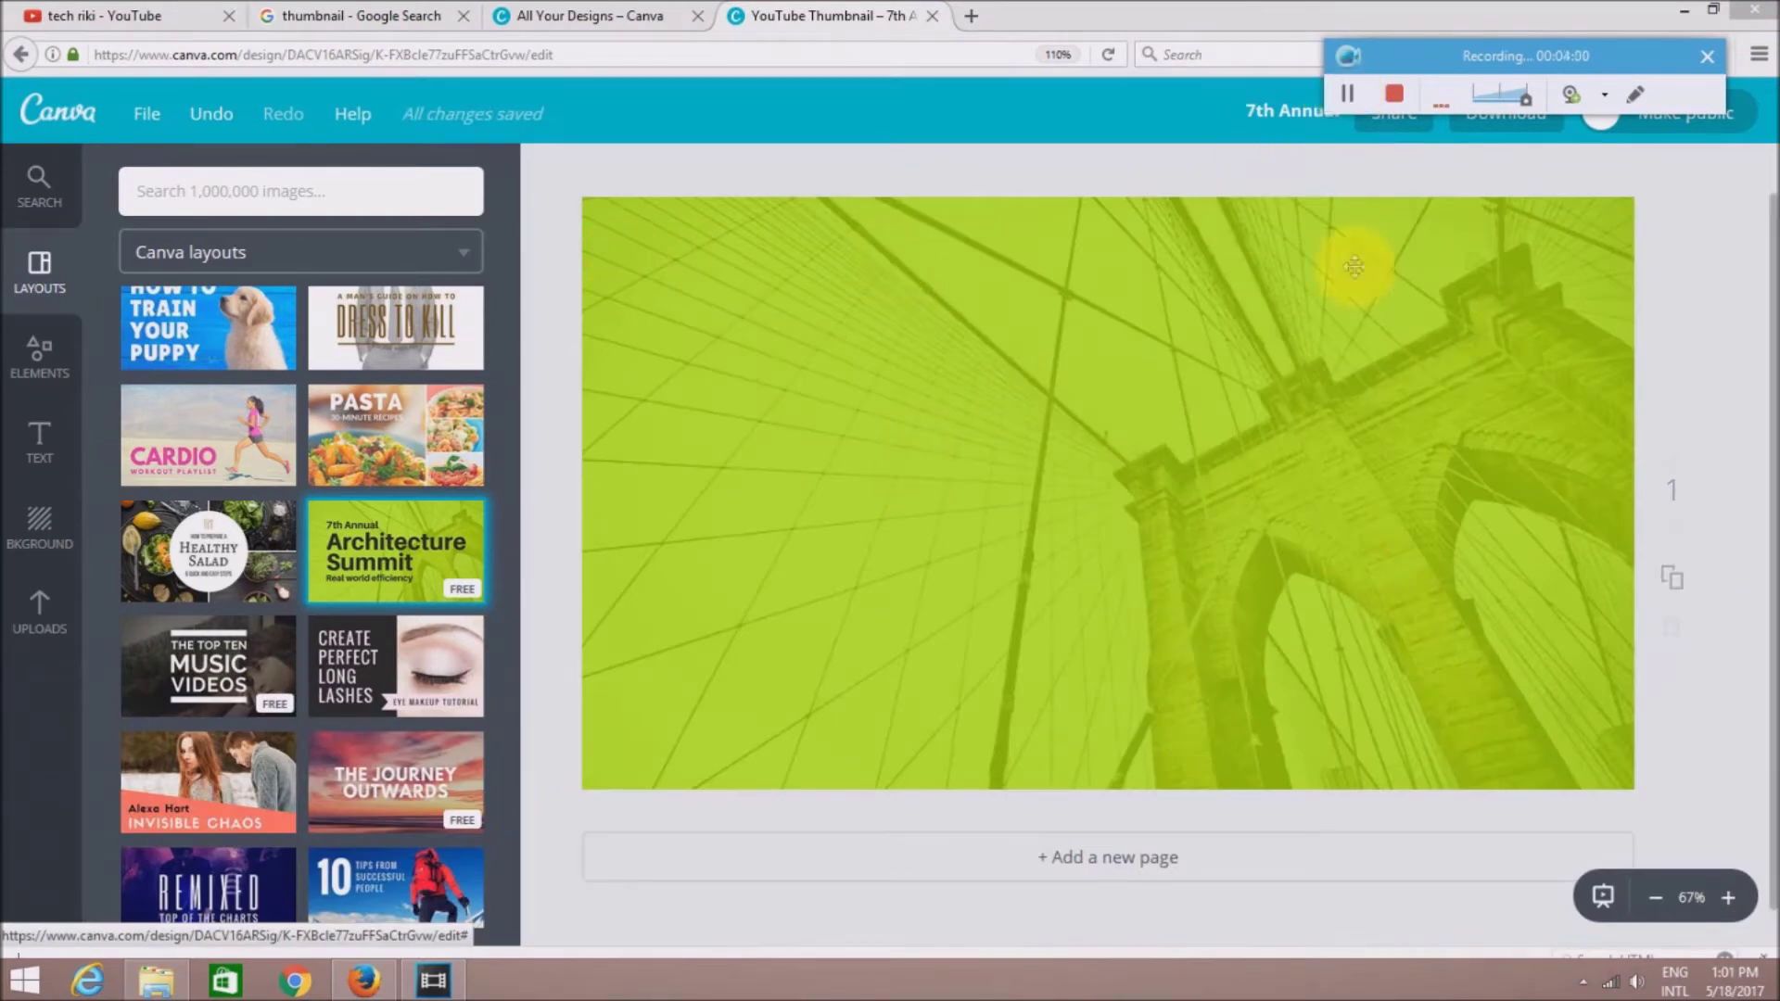
Add the 'You are simply the best' text design from the Text panel
click(42, 445)
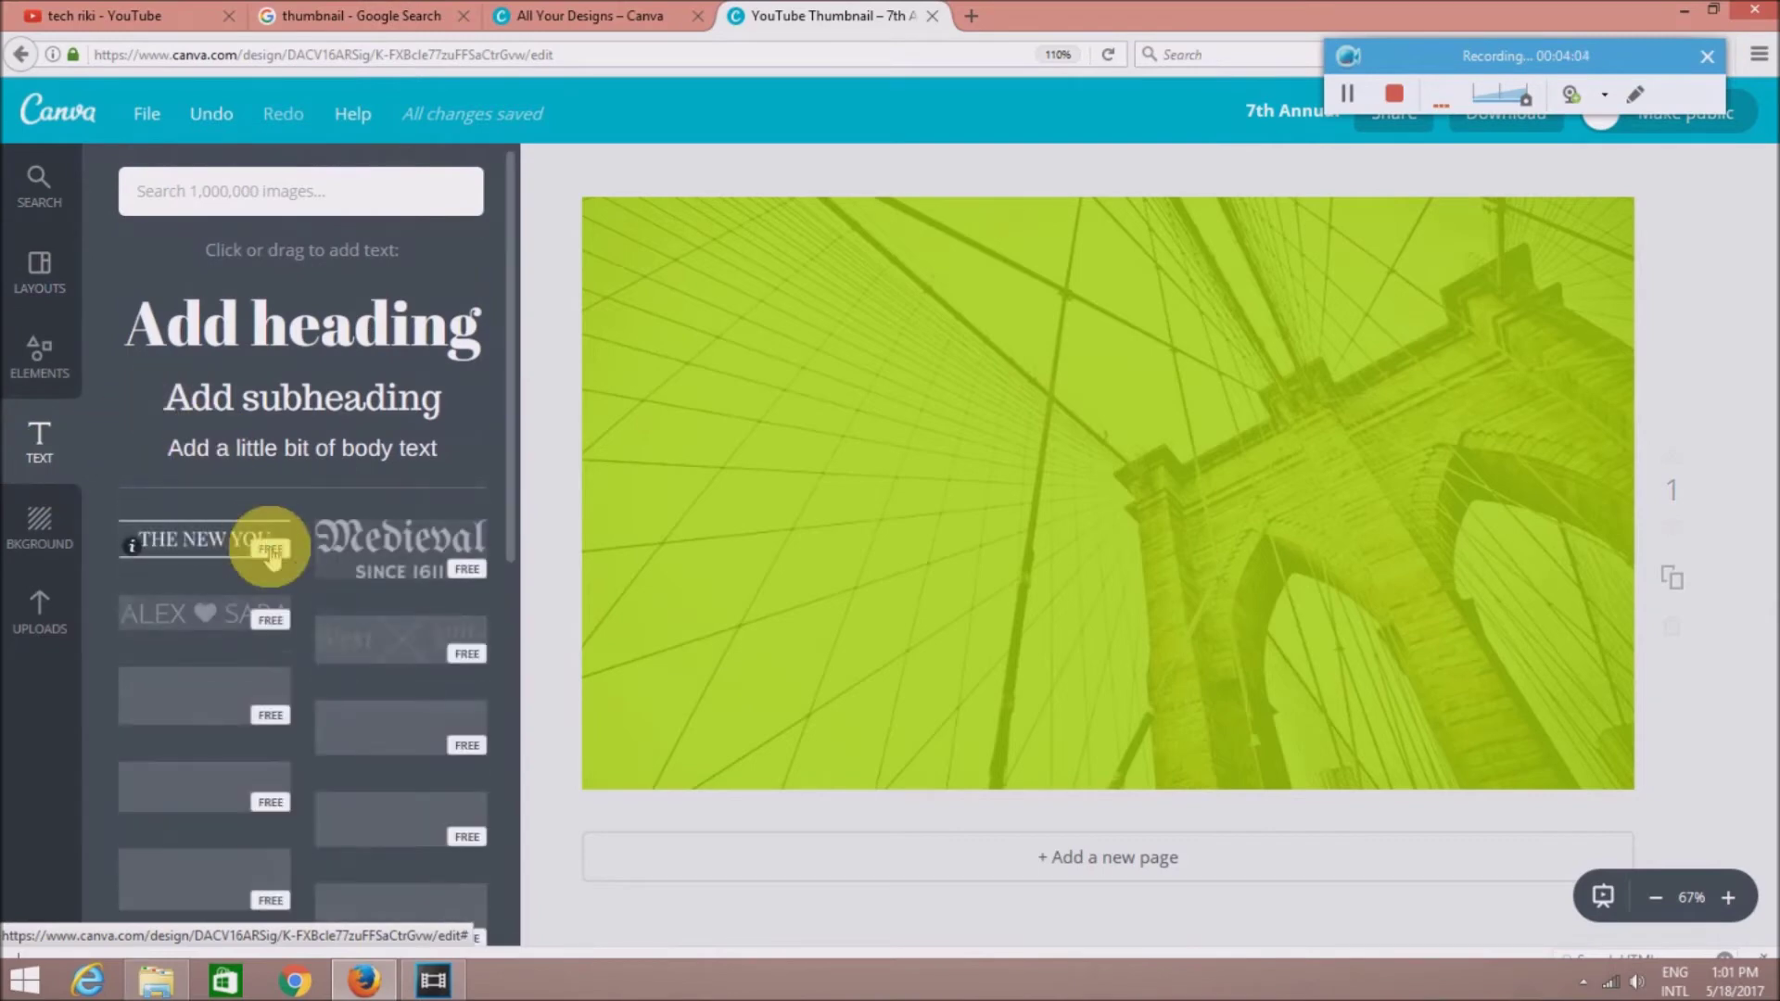
scroll(276, 575, down, 2)
scroll(277, 575, down, 3)
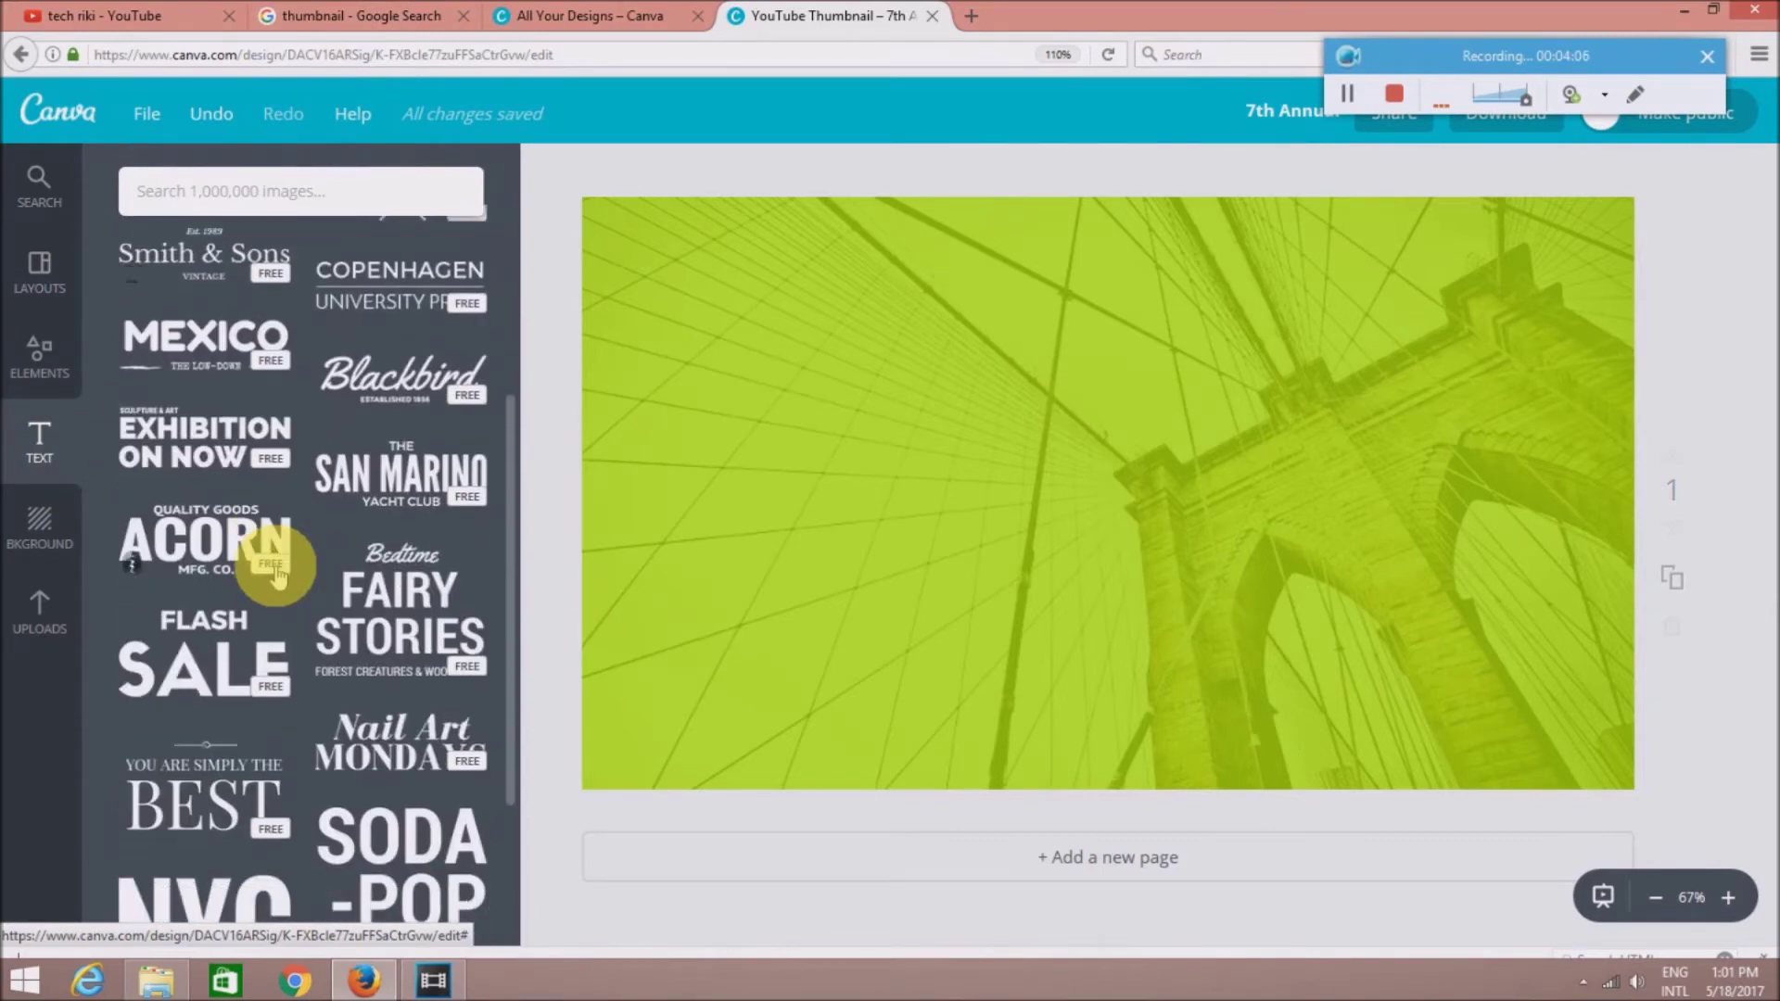
scroll(272, 569, down, 2)
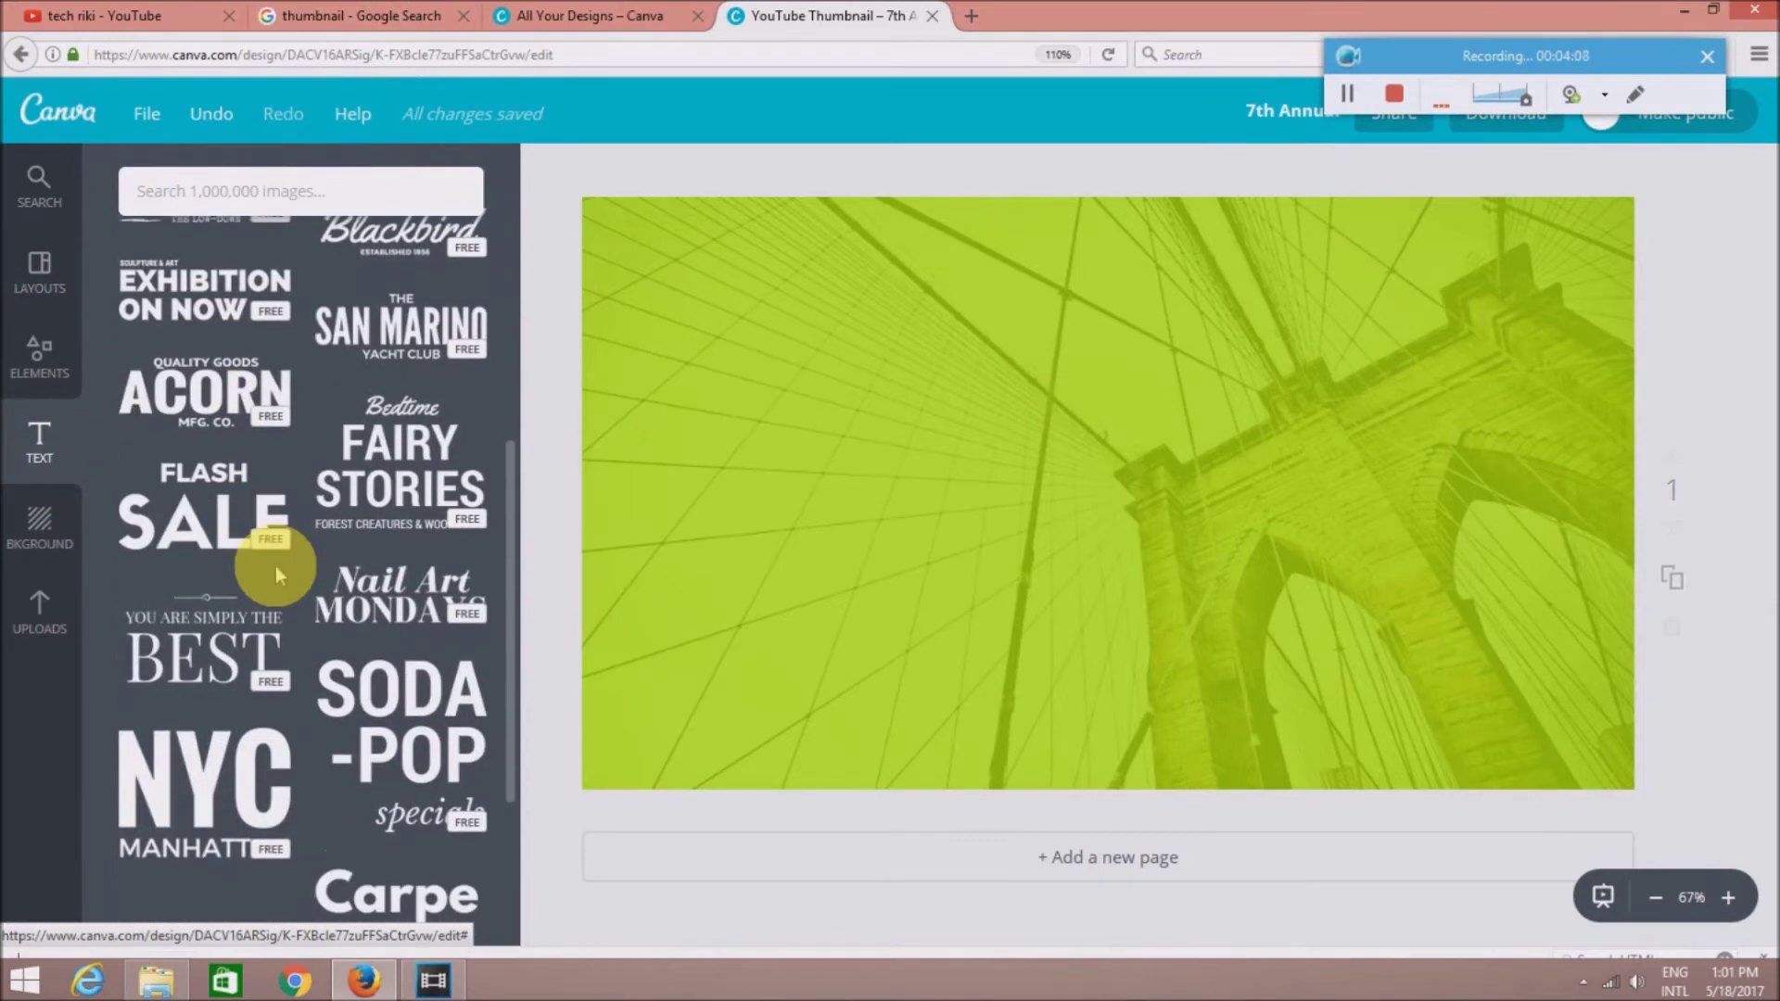
scroll(260, 547, down, 2)
click(249, 538)
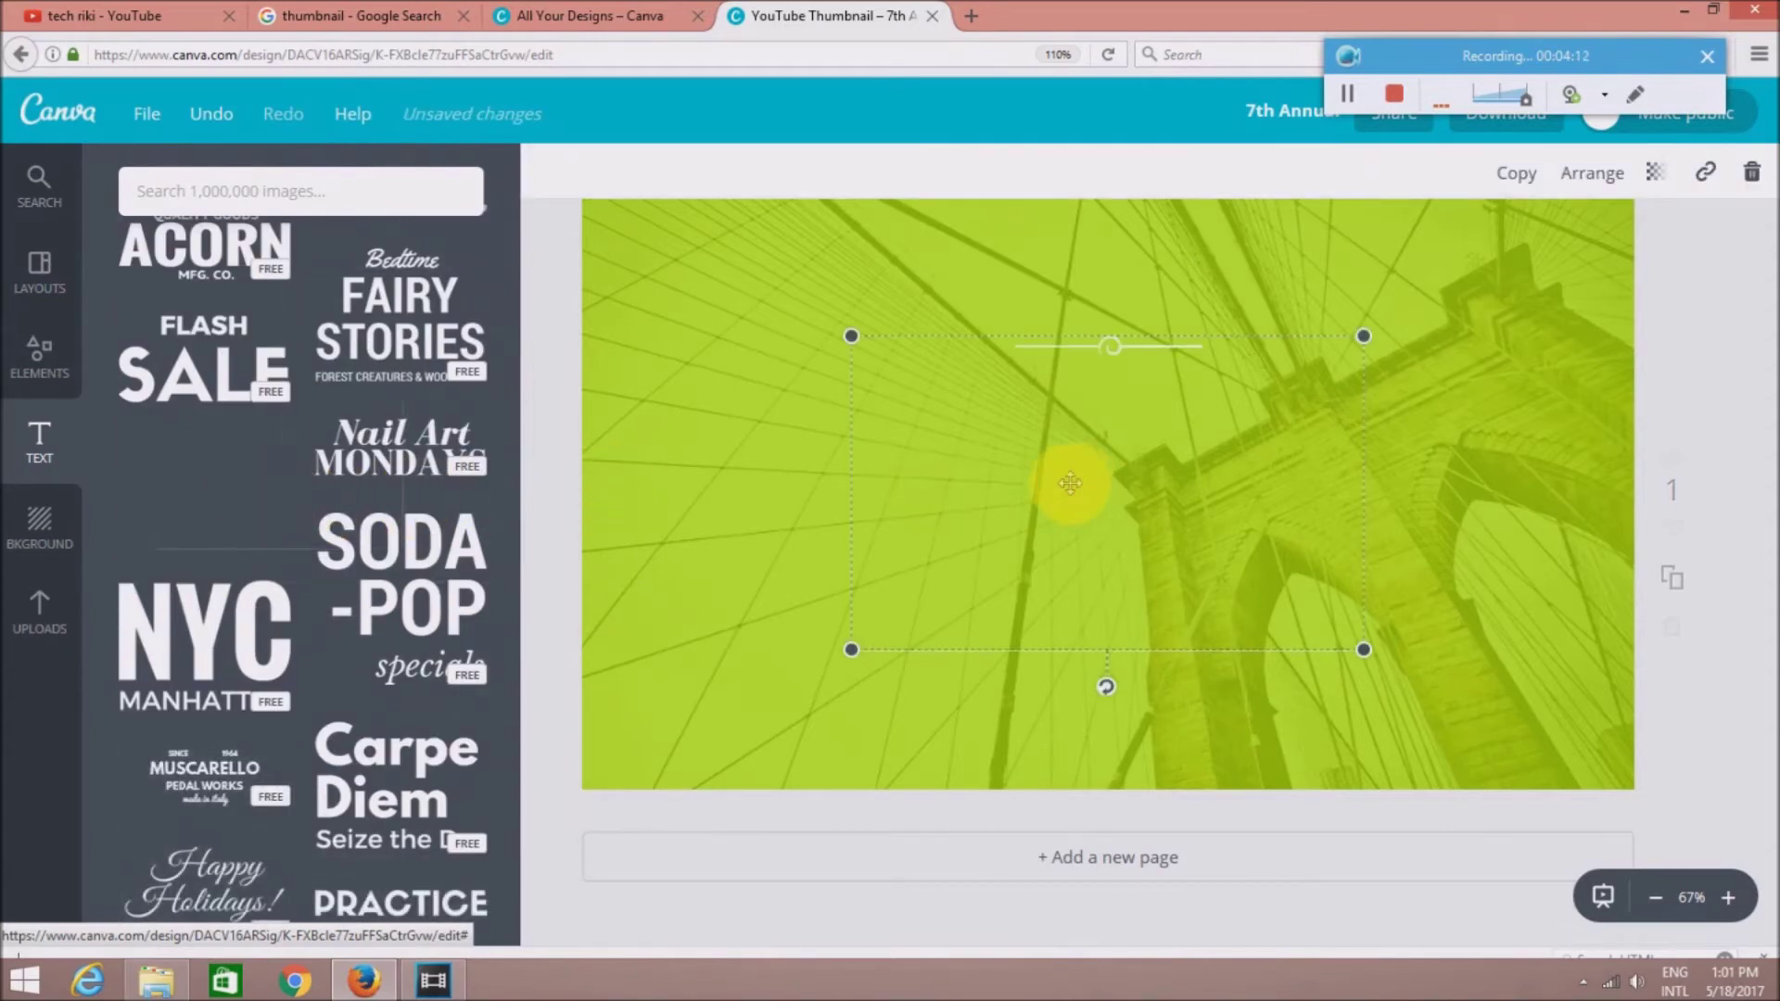
Delete the duplicate text copy and place the remaining one near the upper centre
drag(1107, 397, 1105, 396)
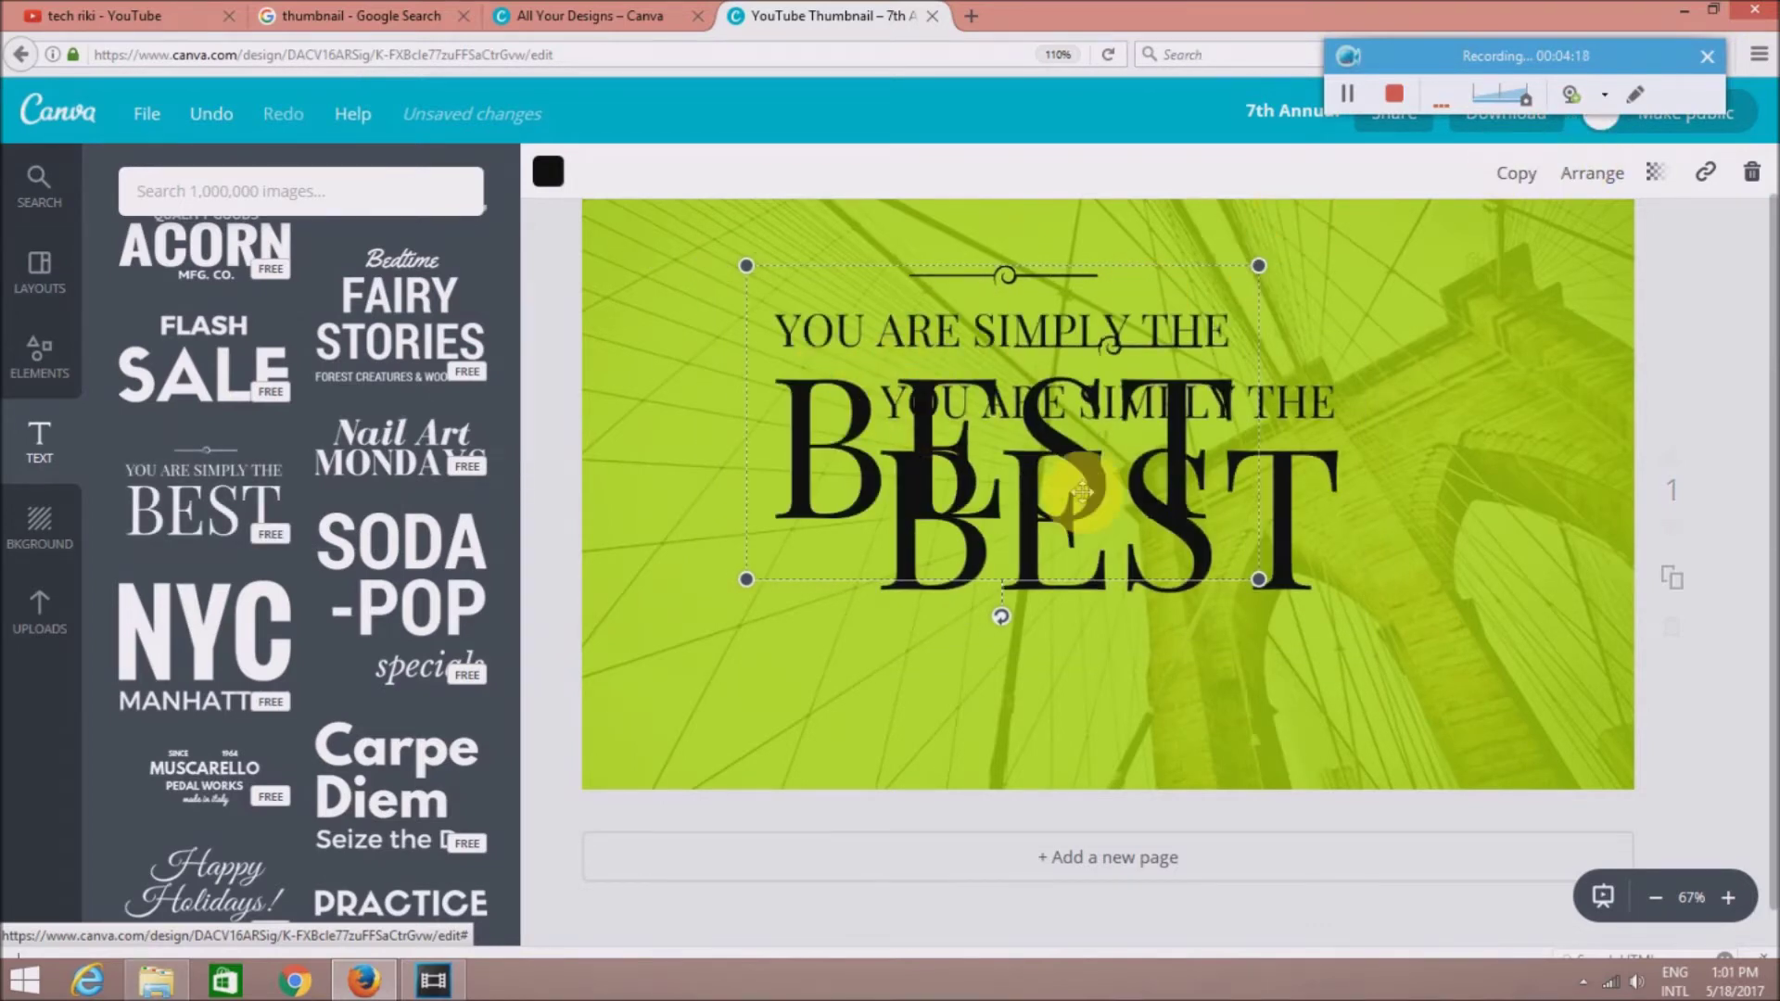
drag(1102, 478, 1312, 650)
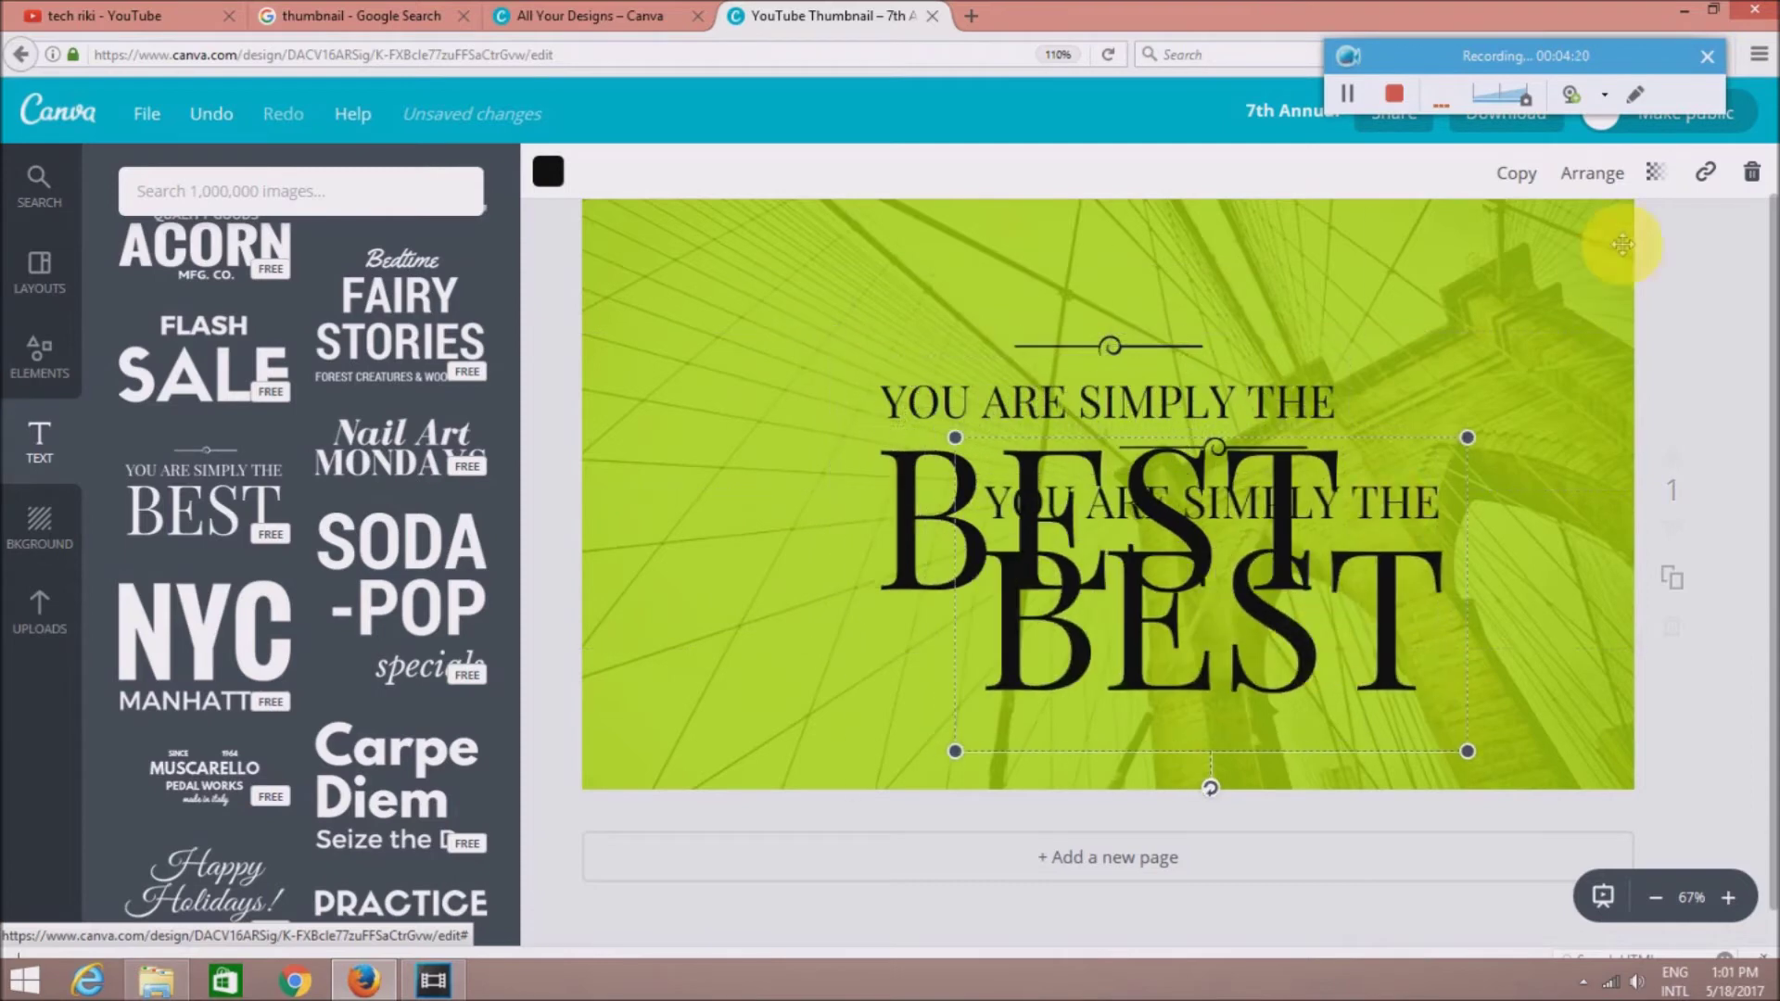
click(1742, 176)
drag(993, 485, 942, 470)
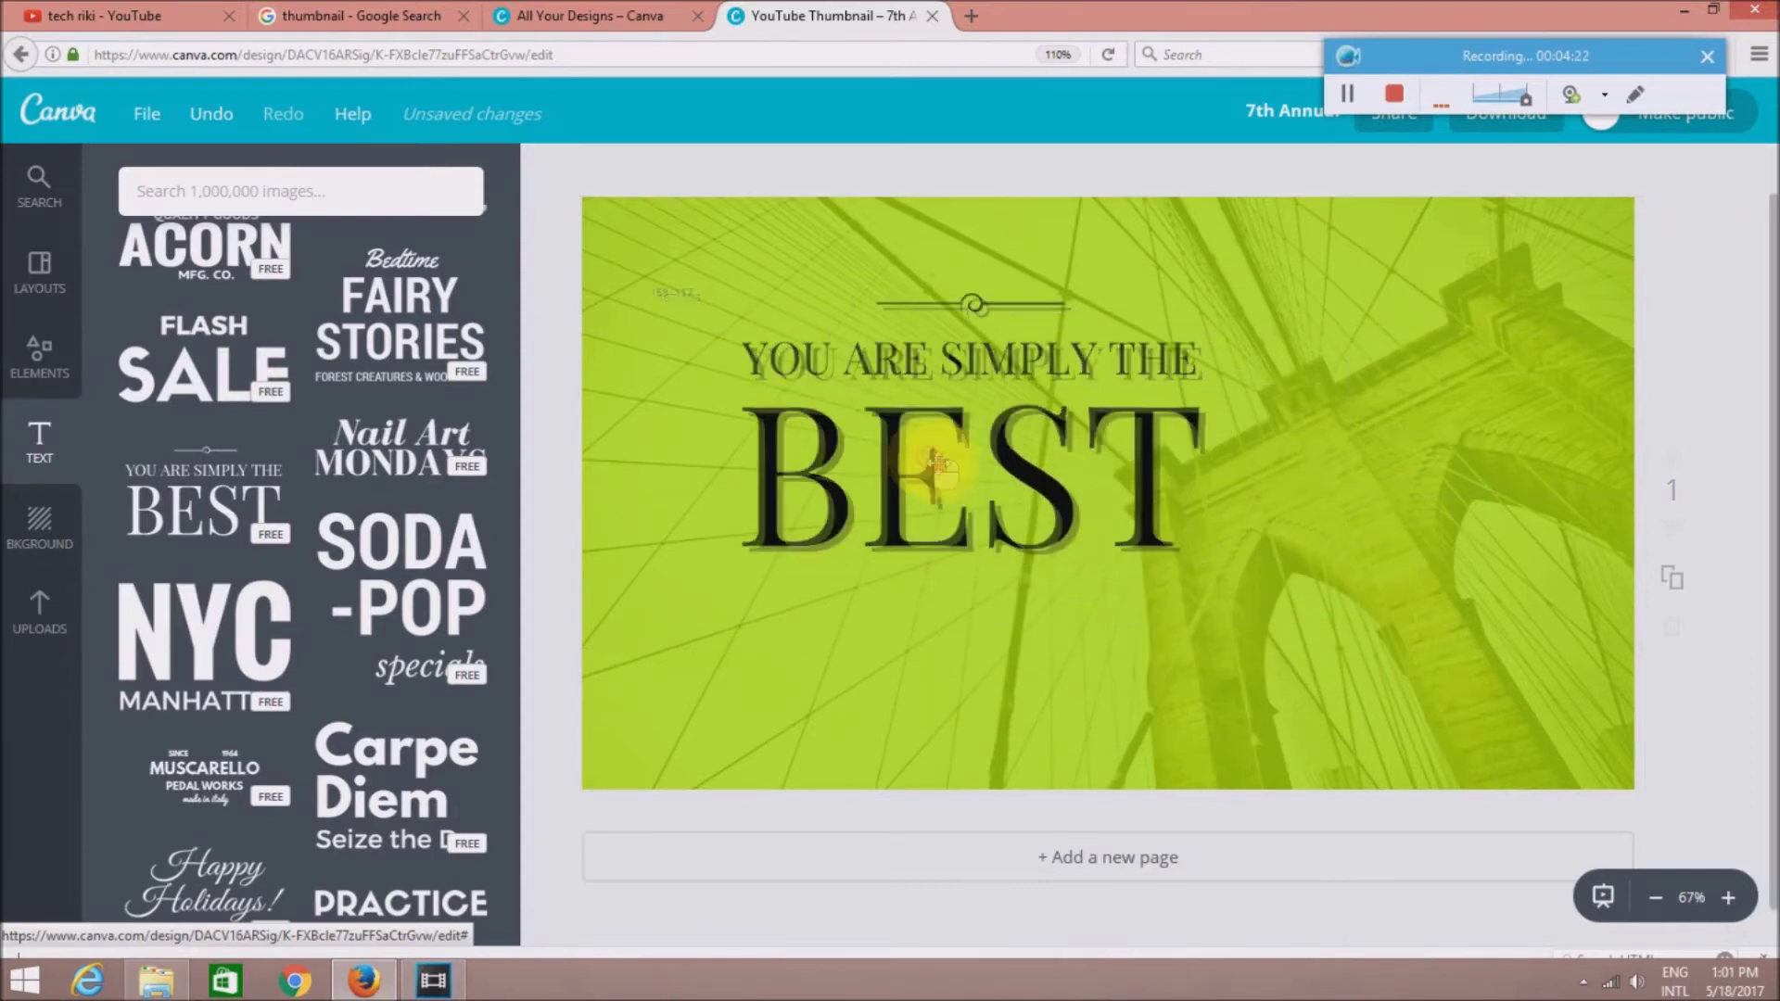
Remove 'BEST' and replace the template headline with 'how to make good'
double_click(1196, 490)
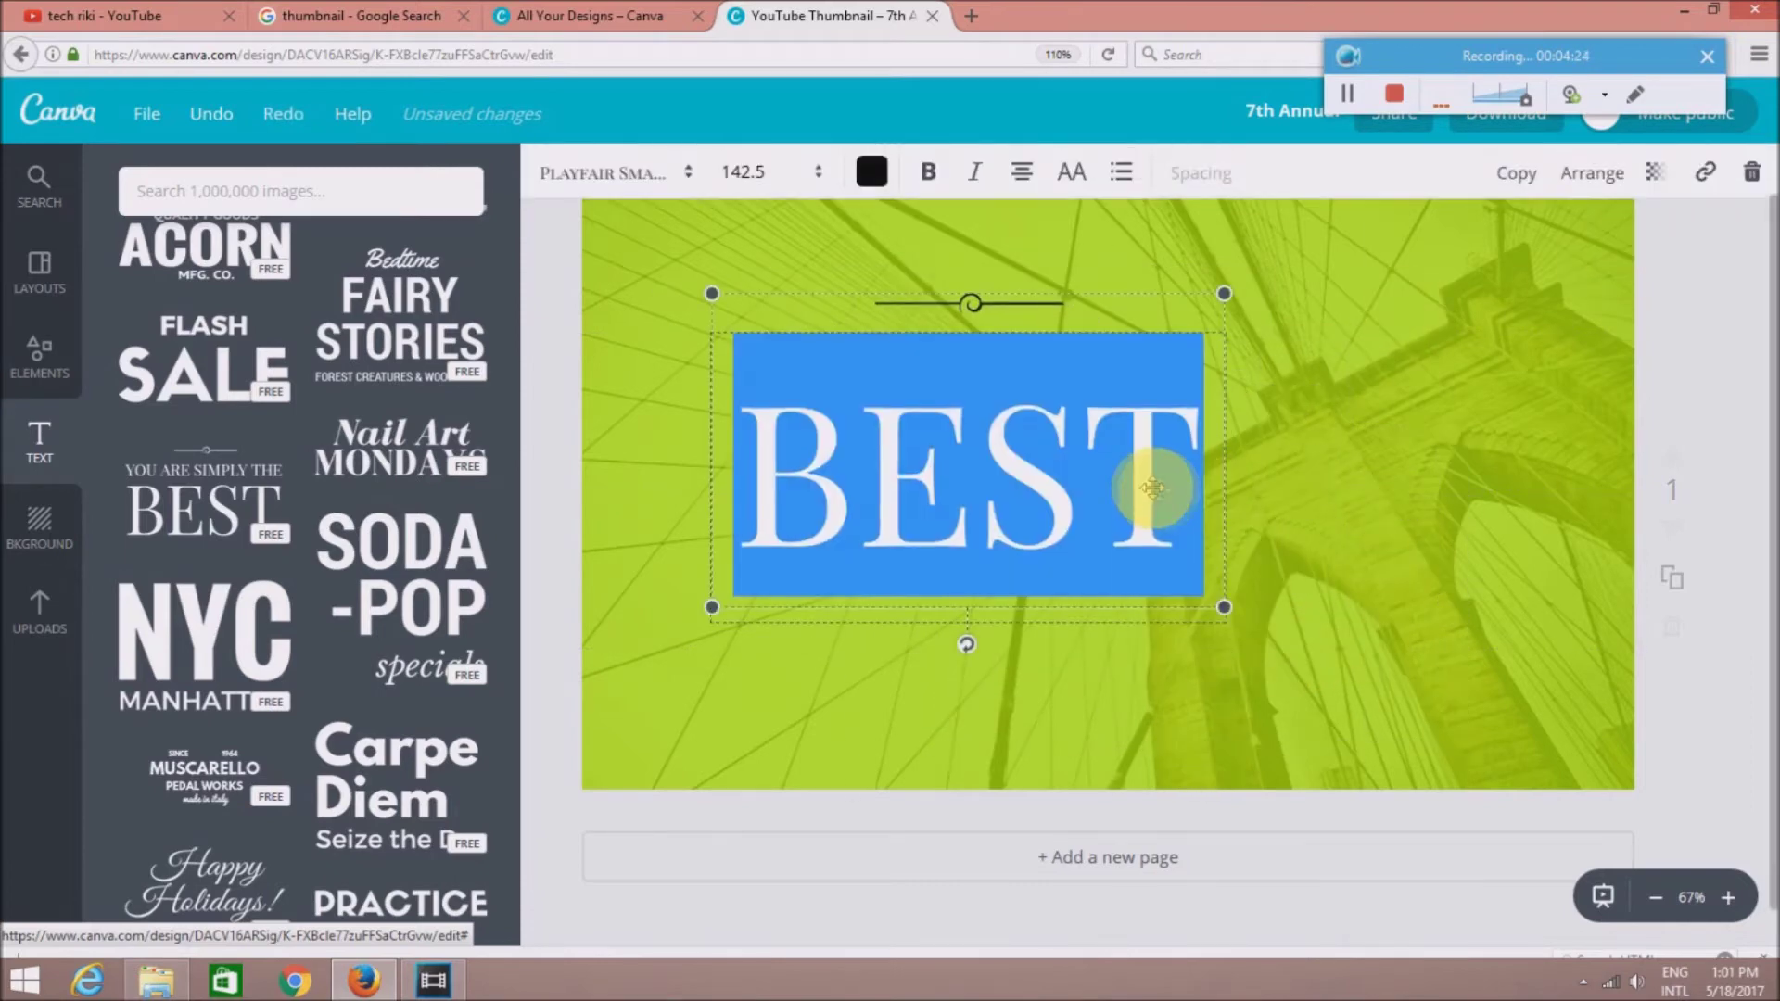
key(Delete)
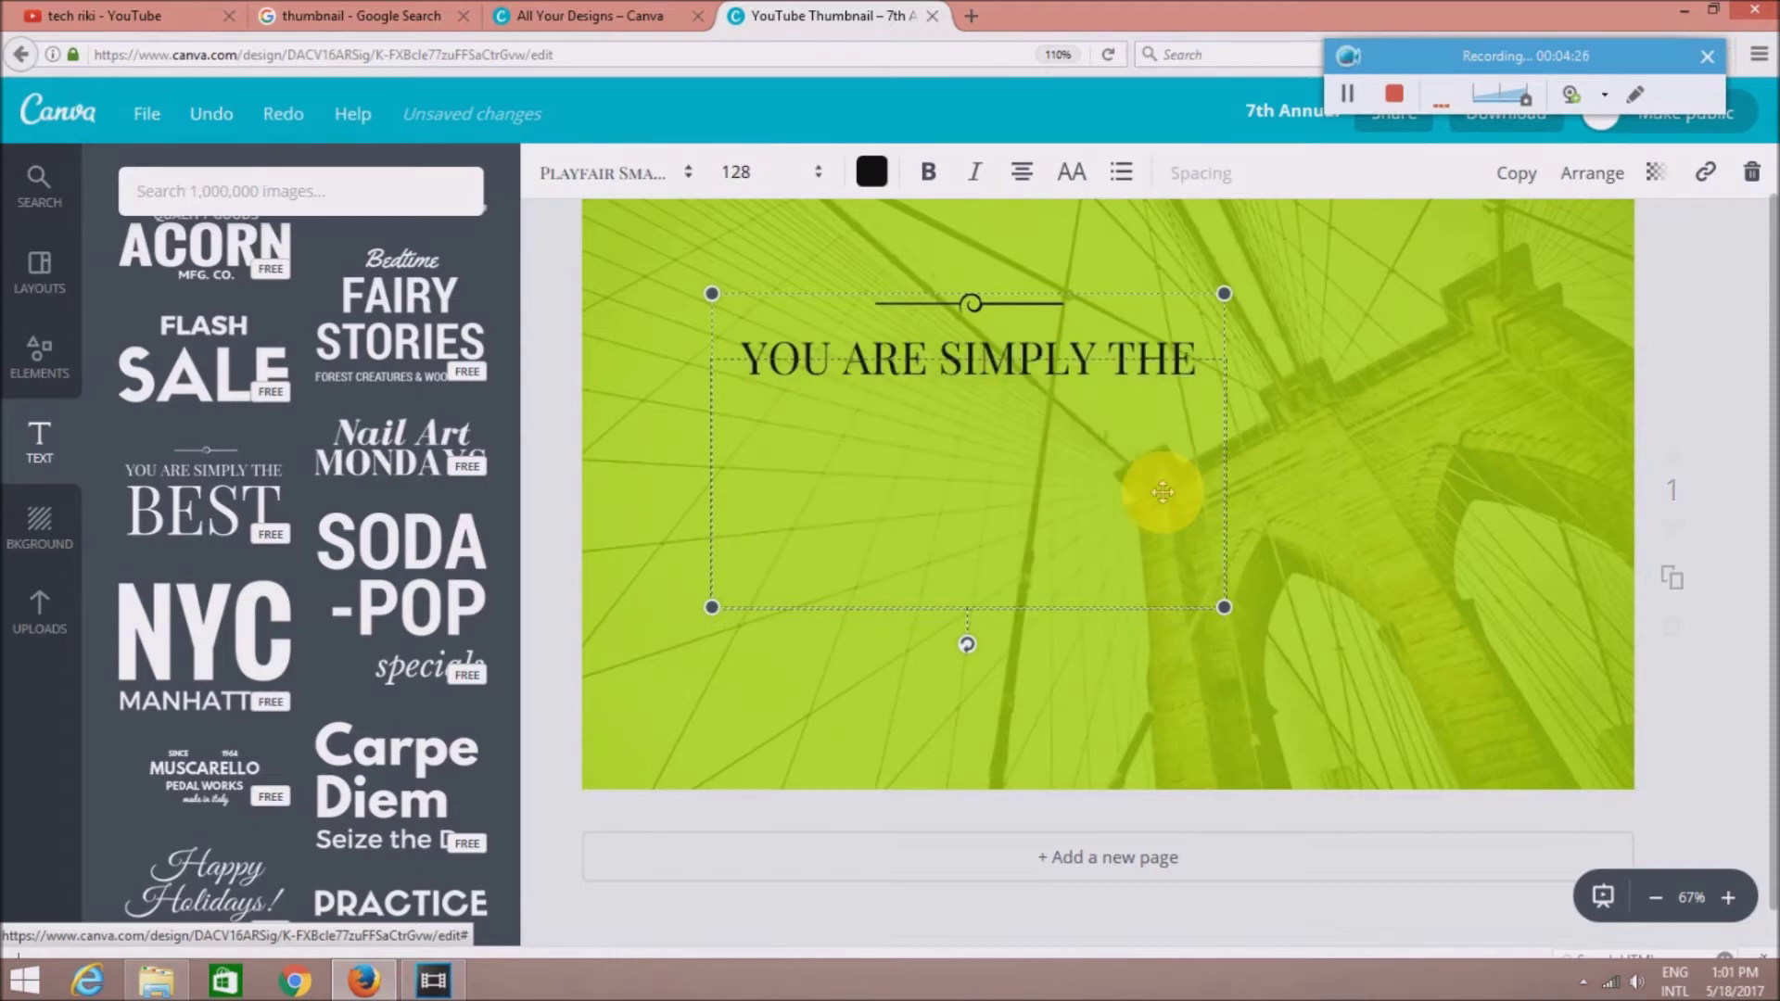
triple_click(1197, 350)
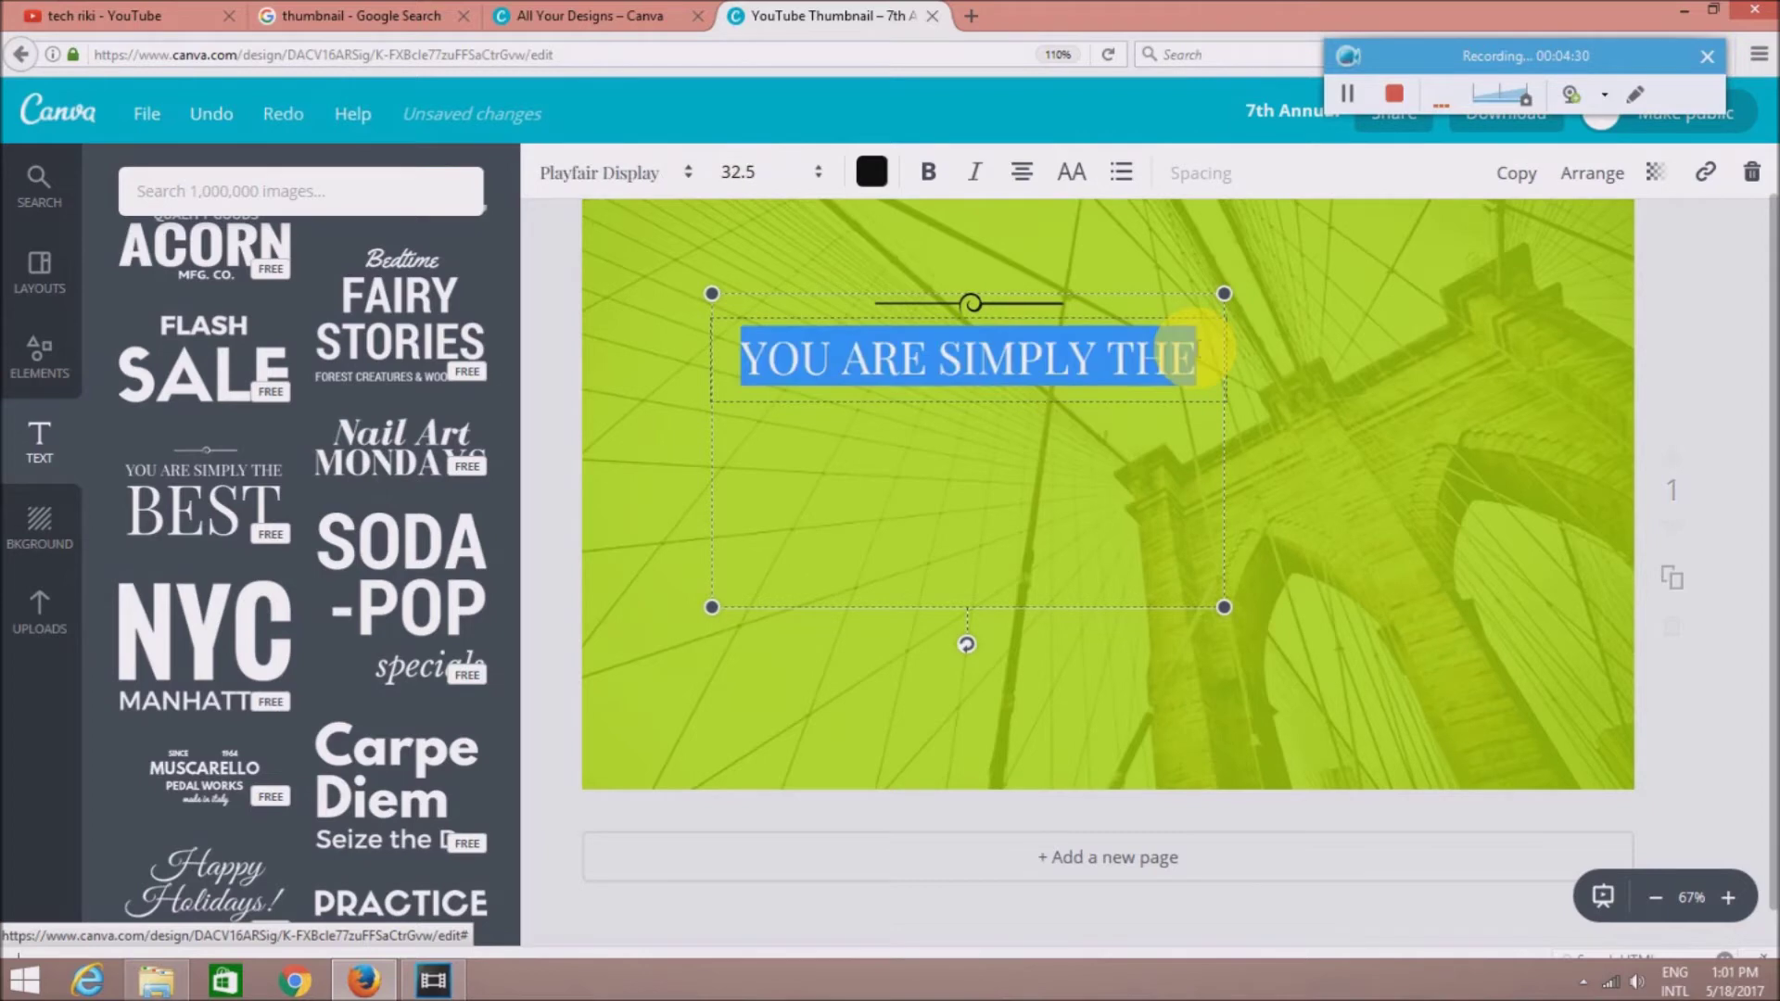
key(Delete)
text(how to make g)
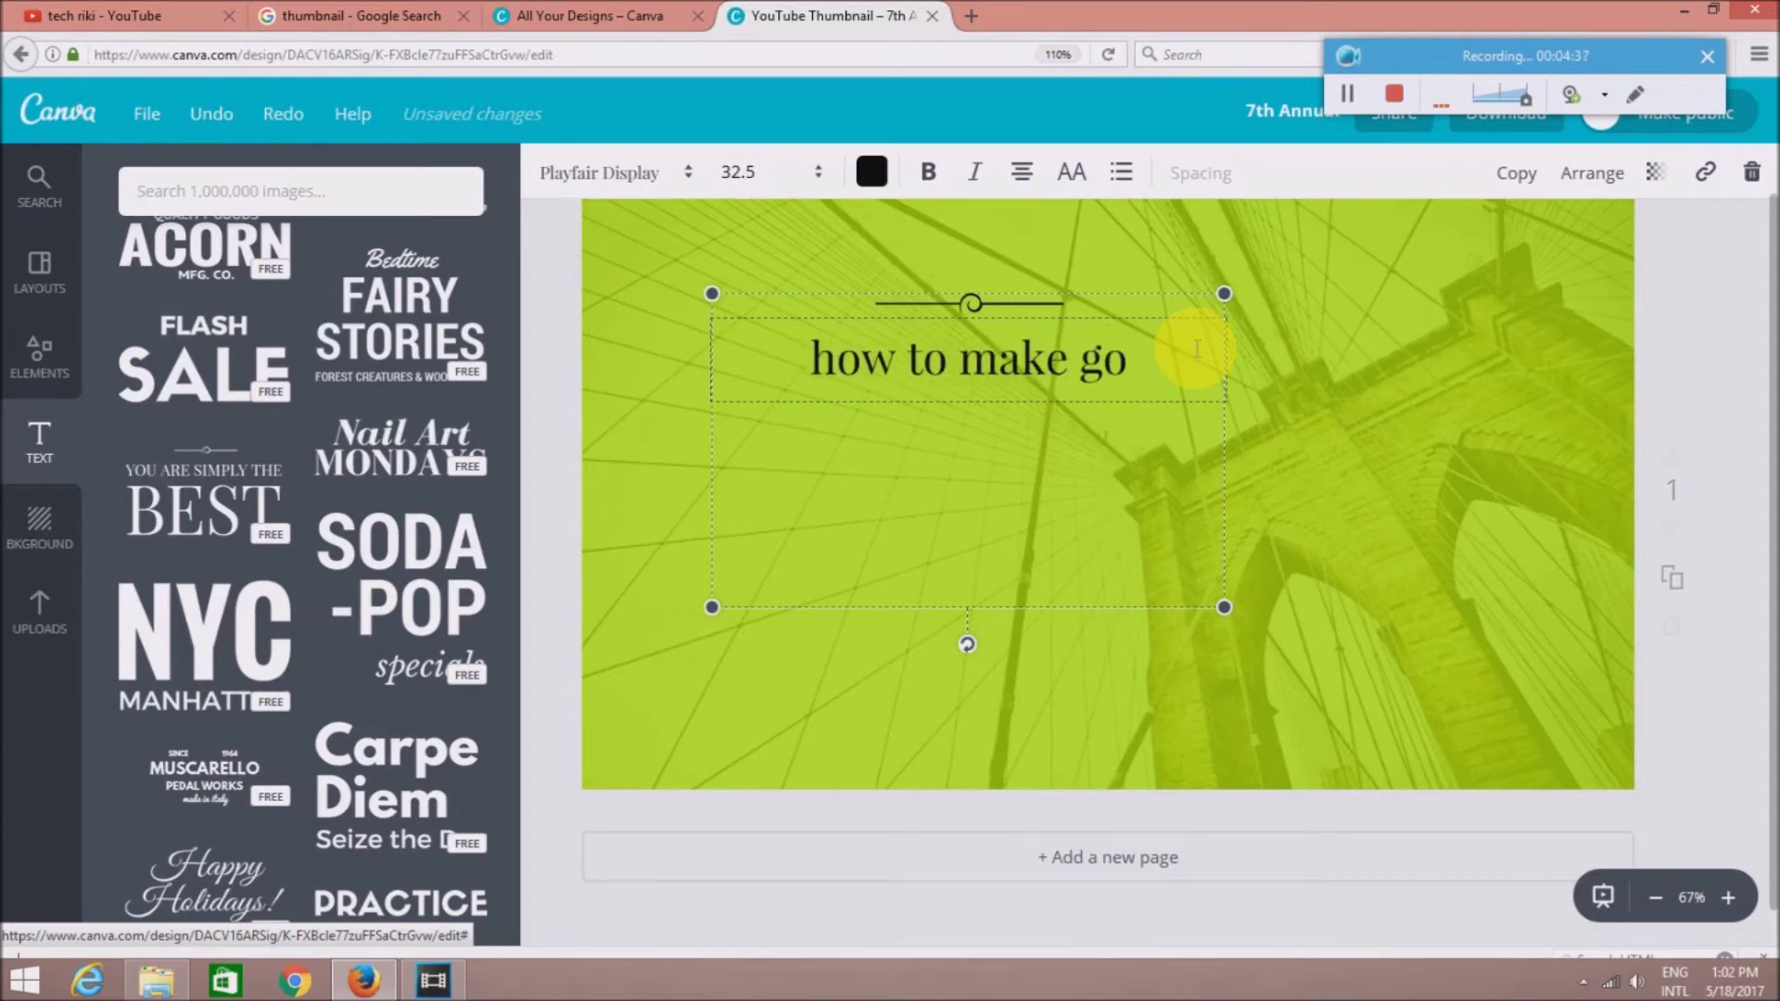
text(od)
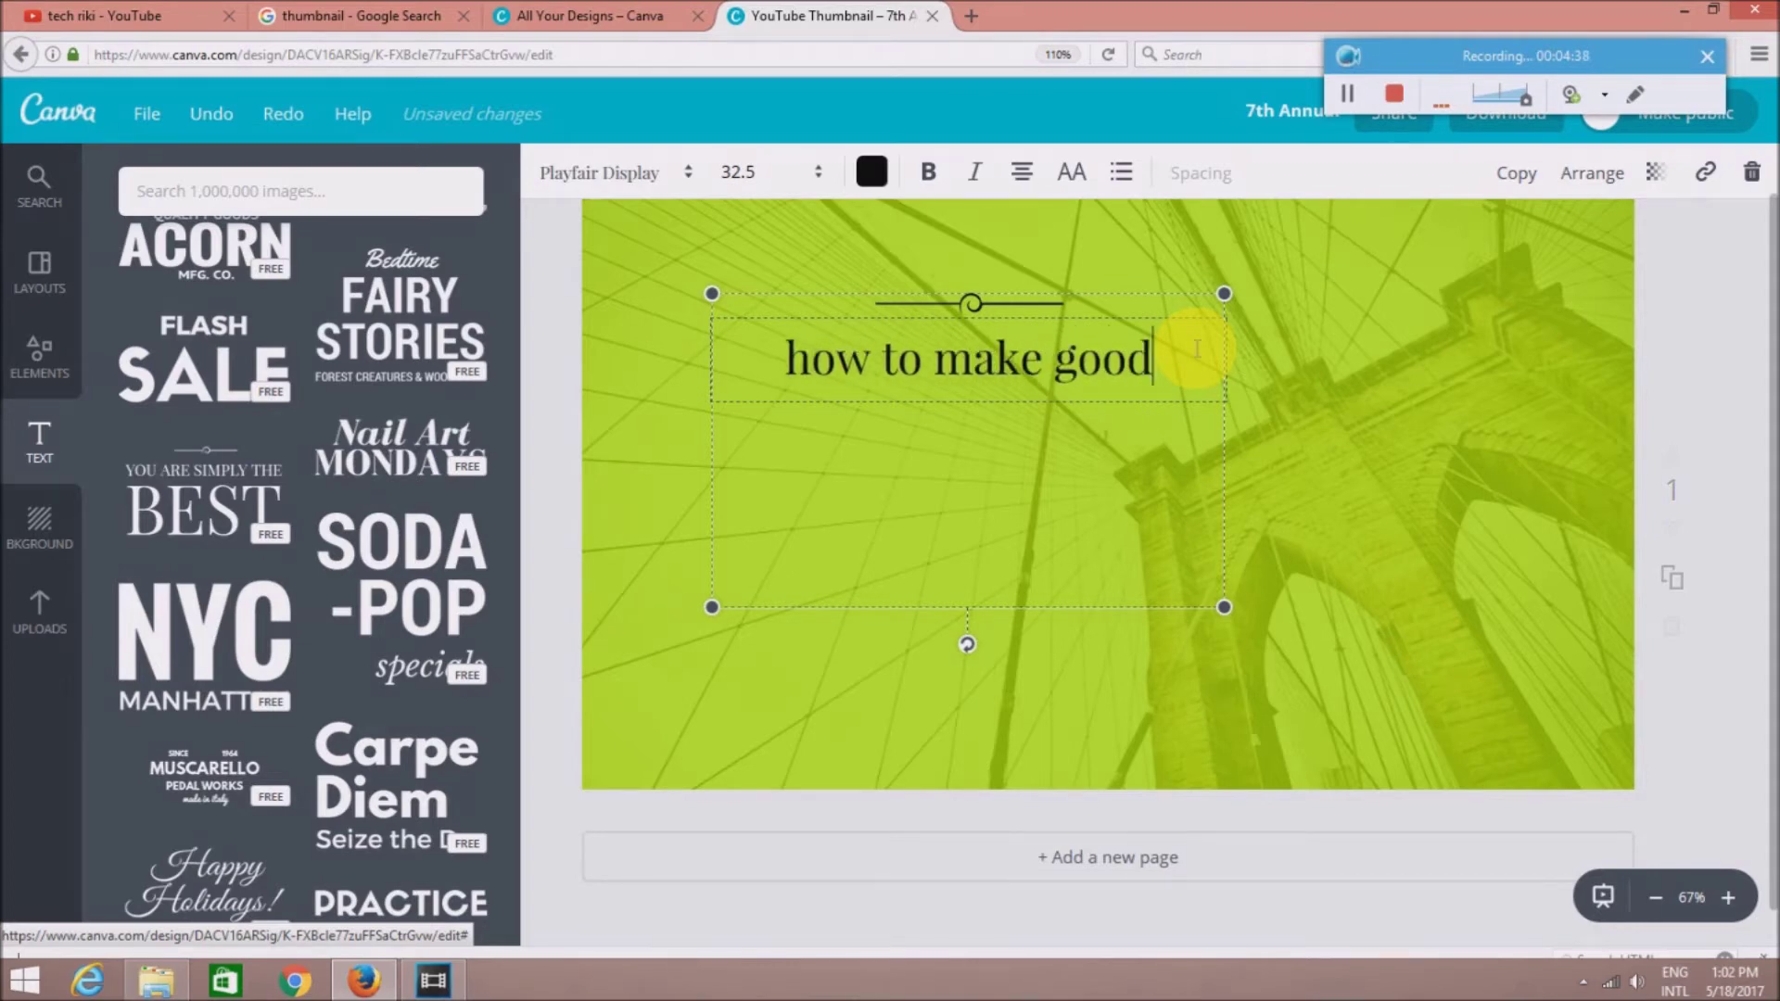
click(1045, 483)
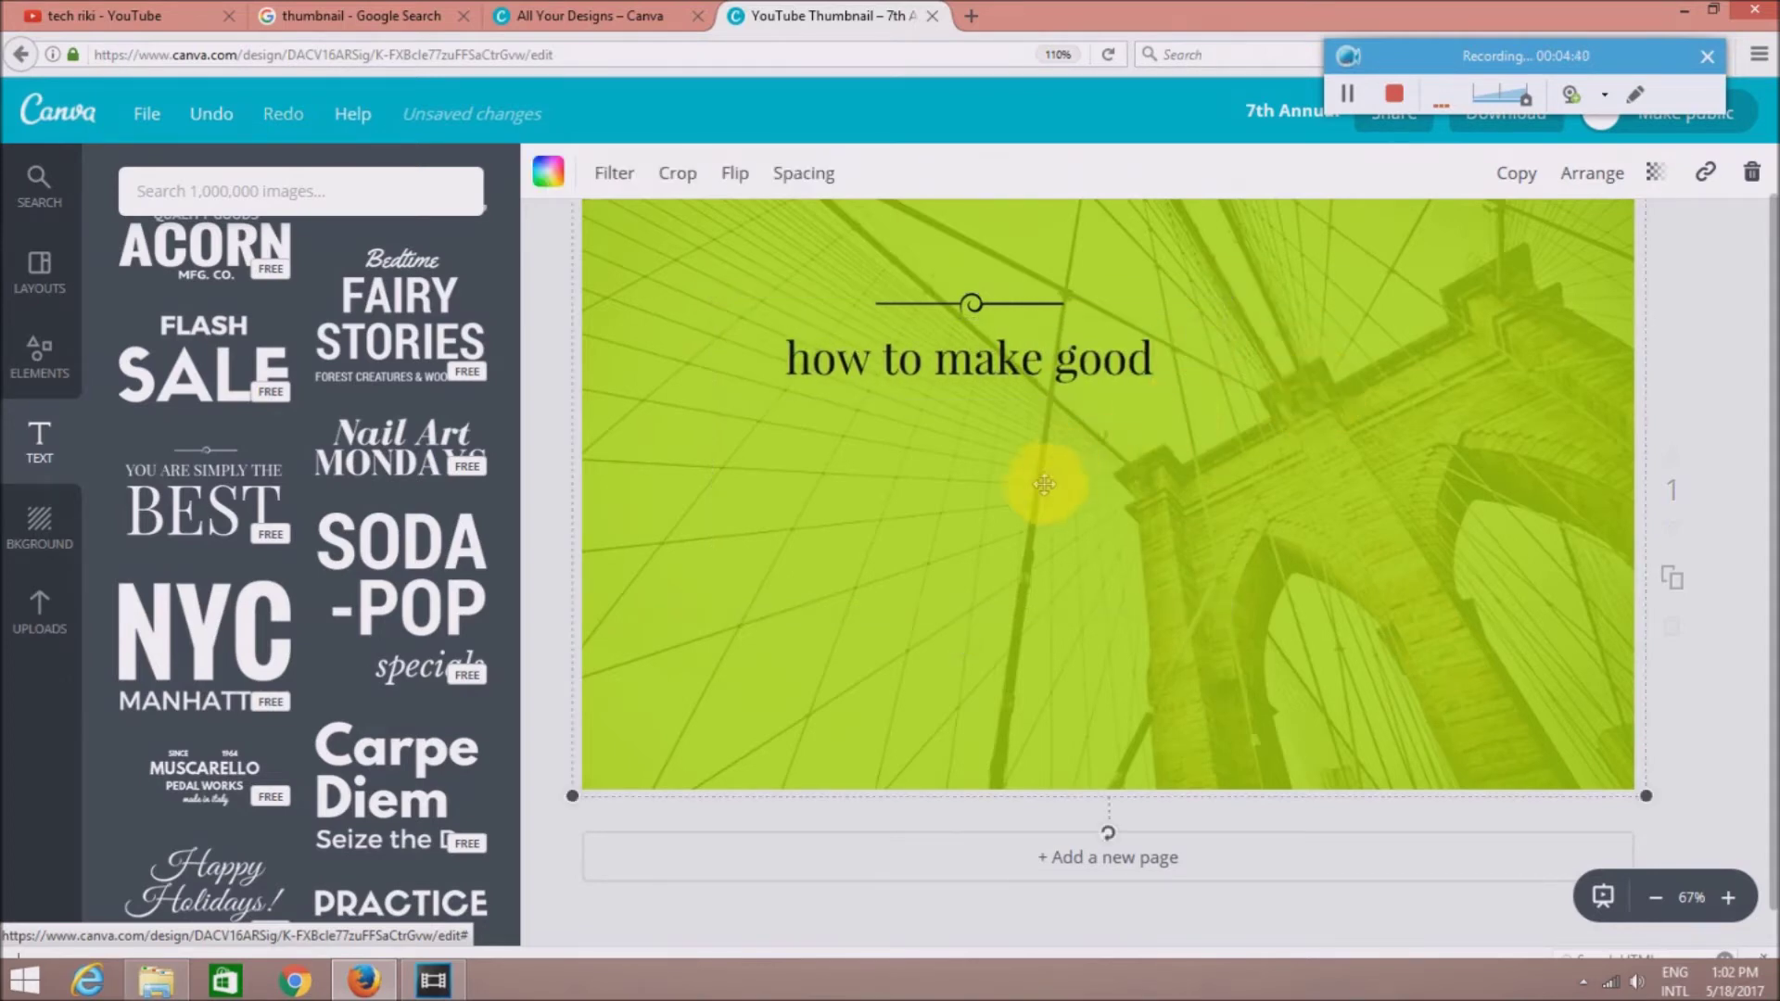
Change the large line to 'YOUTUBE' and shift the text block right toward centre
click(1015, 467)
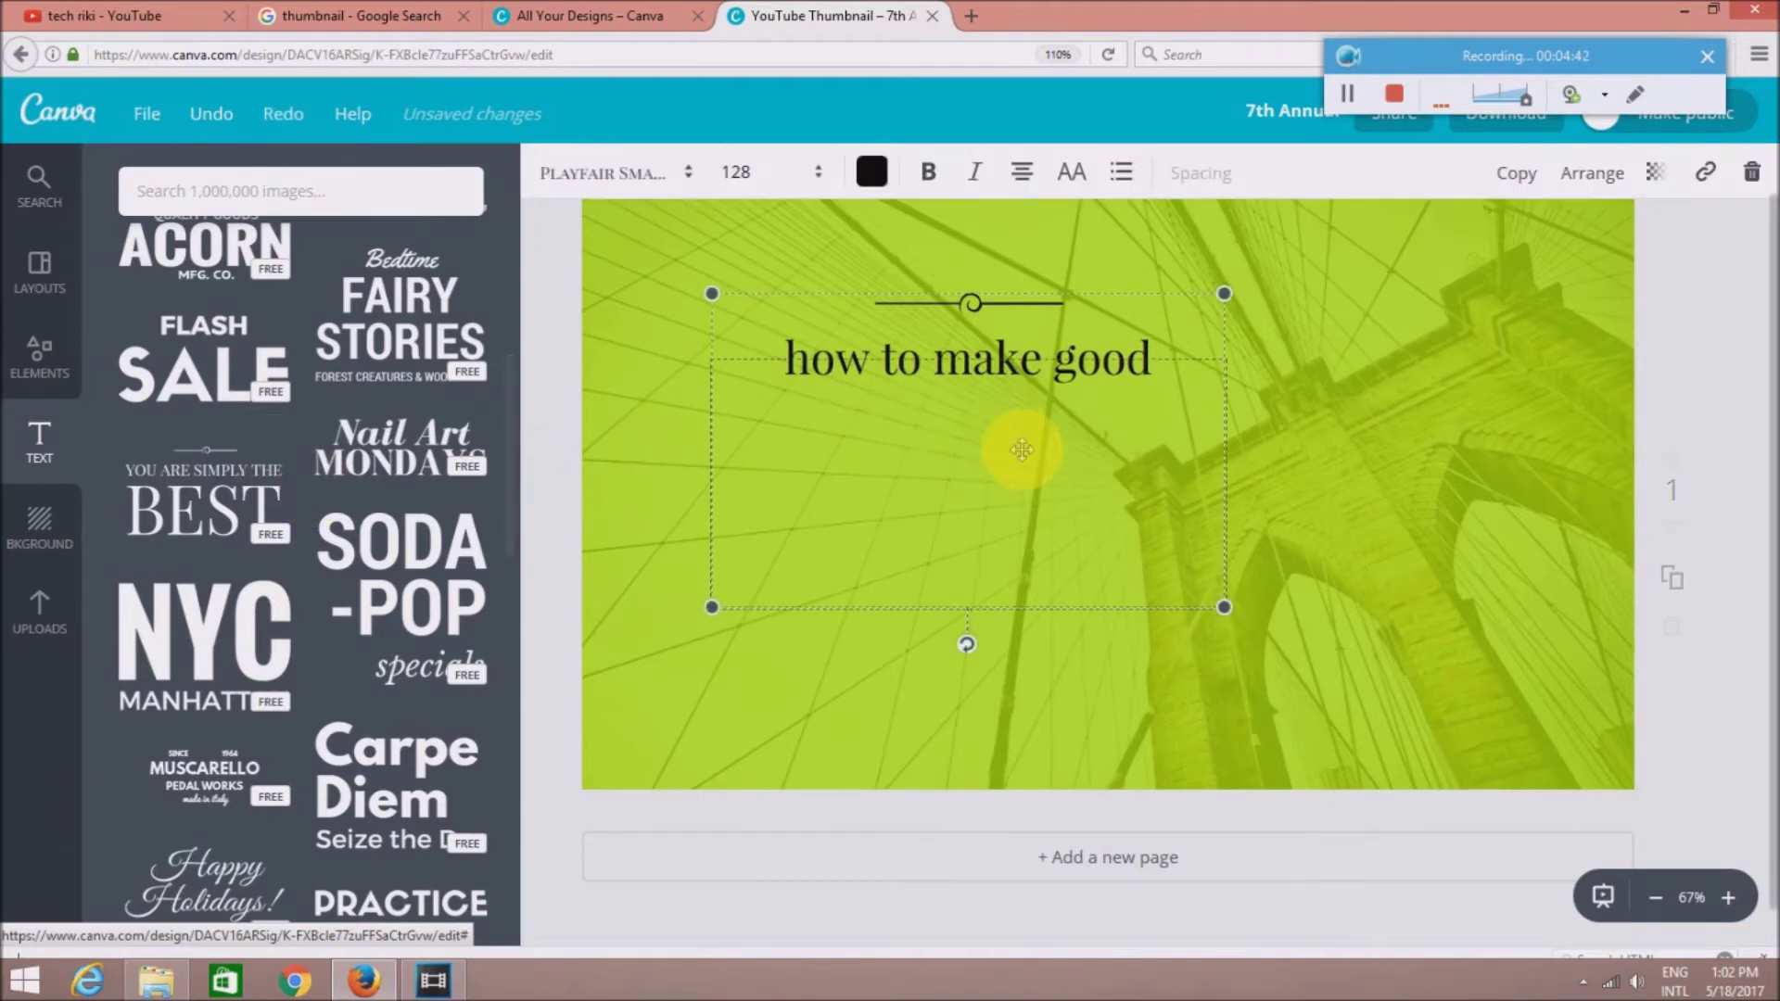
text(YO)
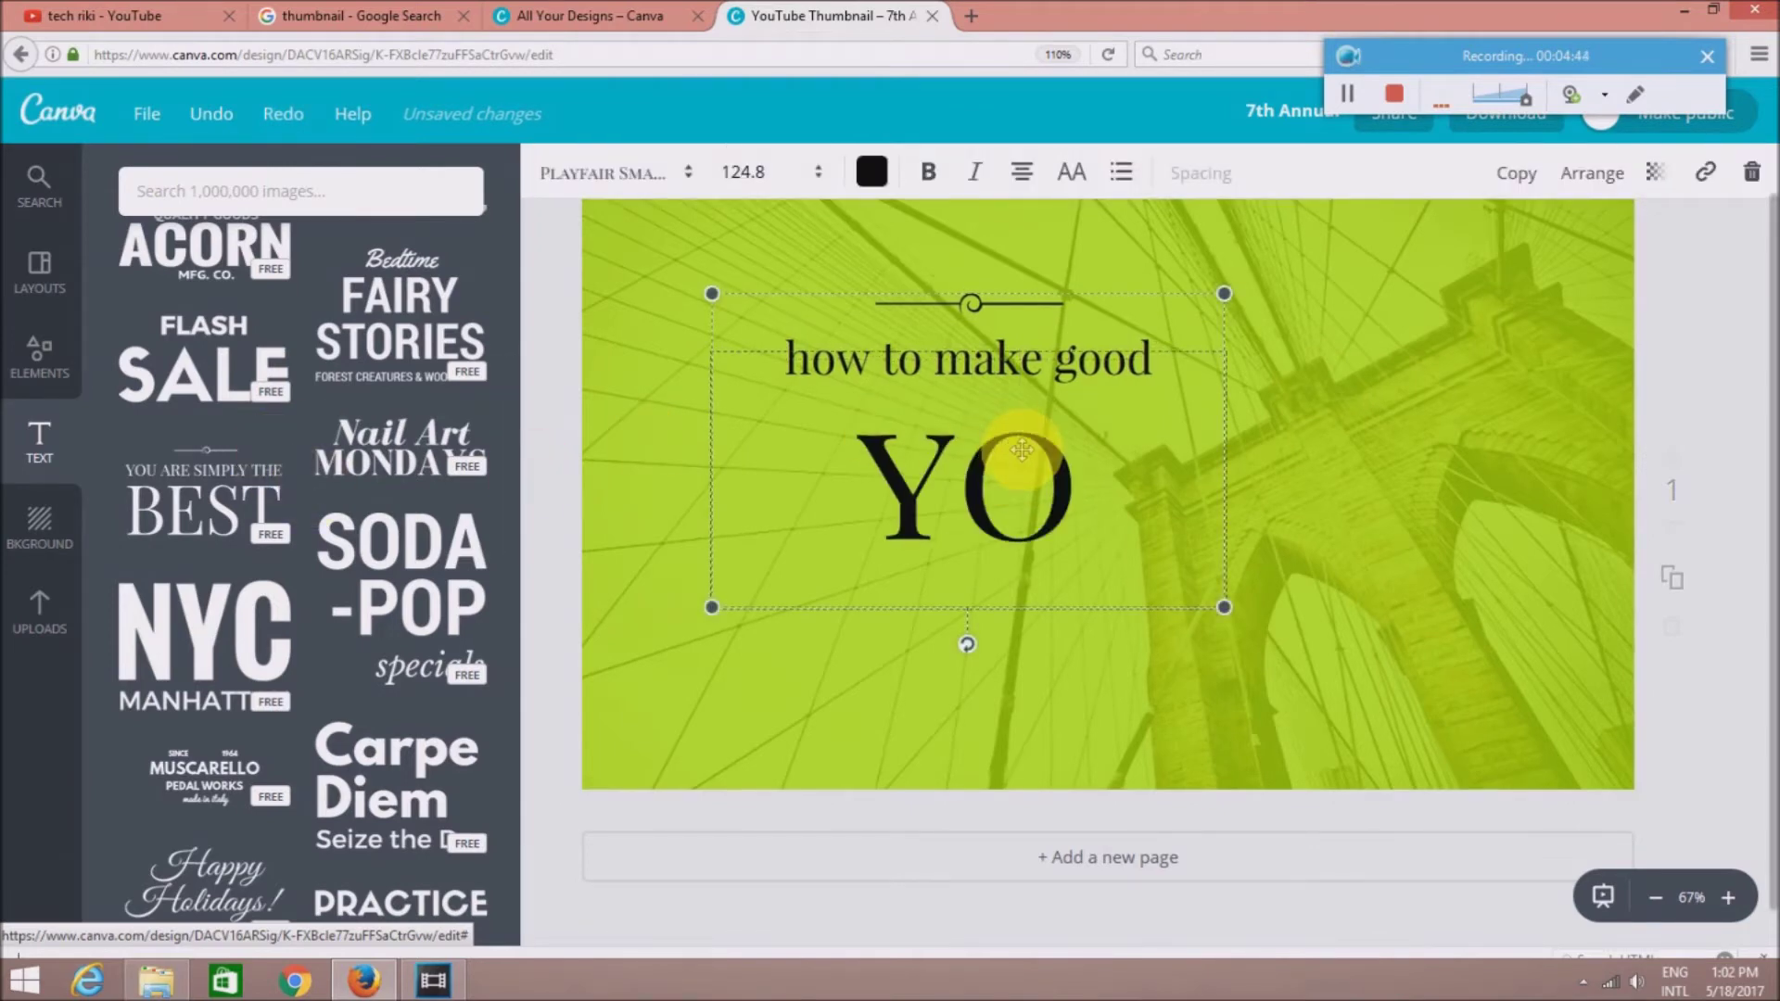
text(UTUBE)
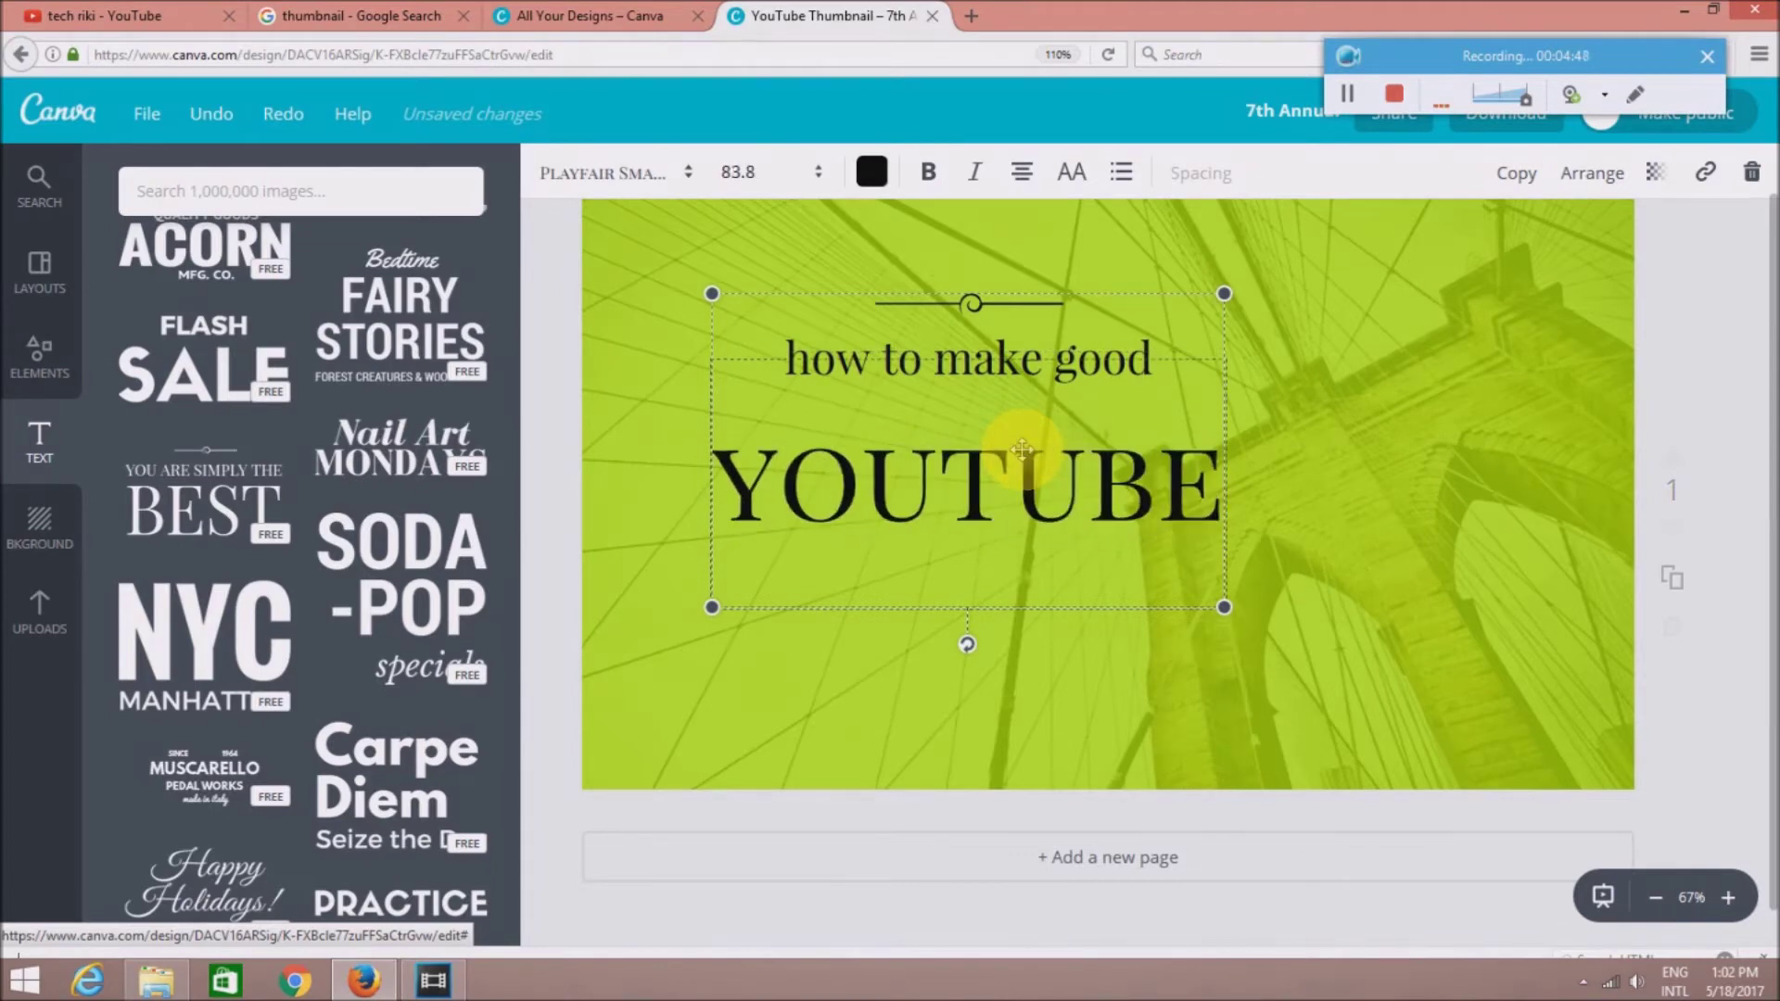
drag(1042, 432, 1184, 446)
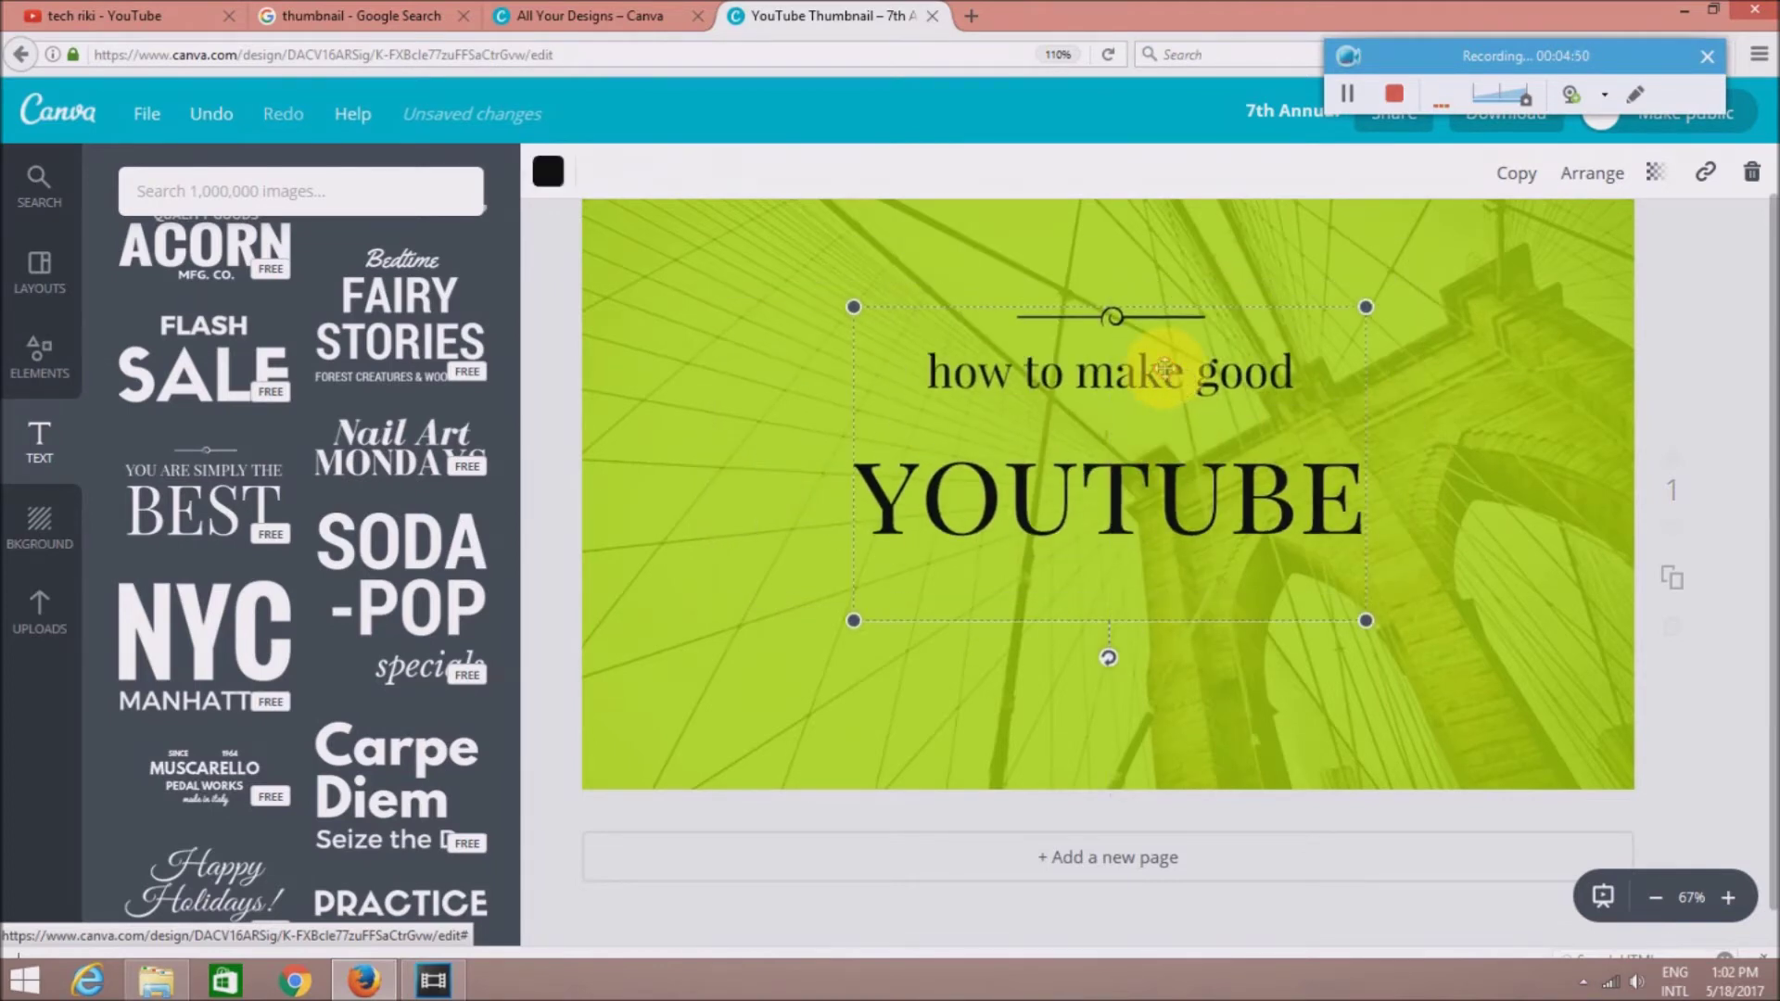
Move the heading block up and slightly left
click(1136, 536)
click(1178, 510)
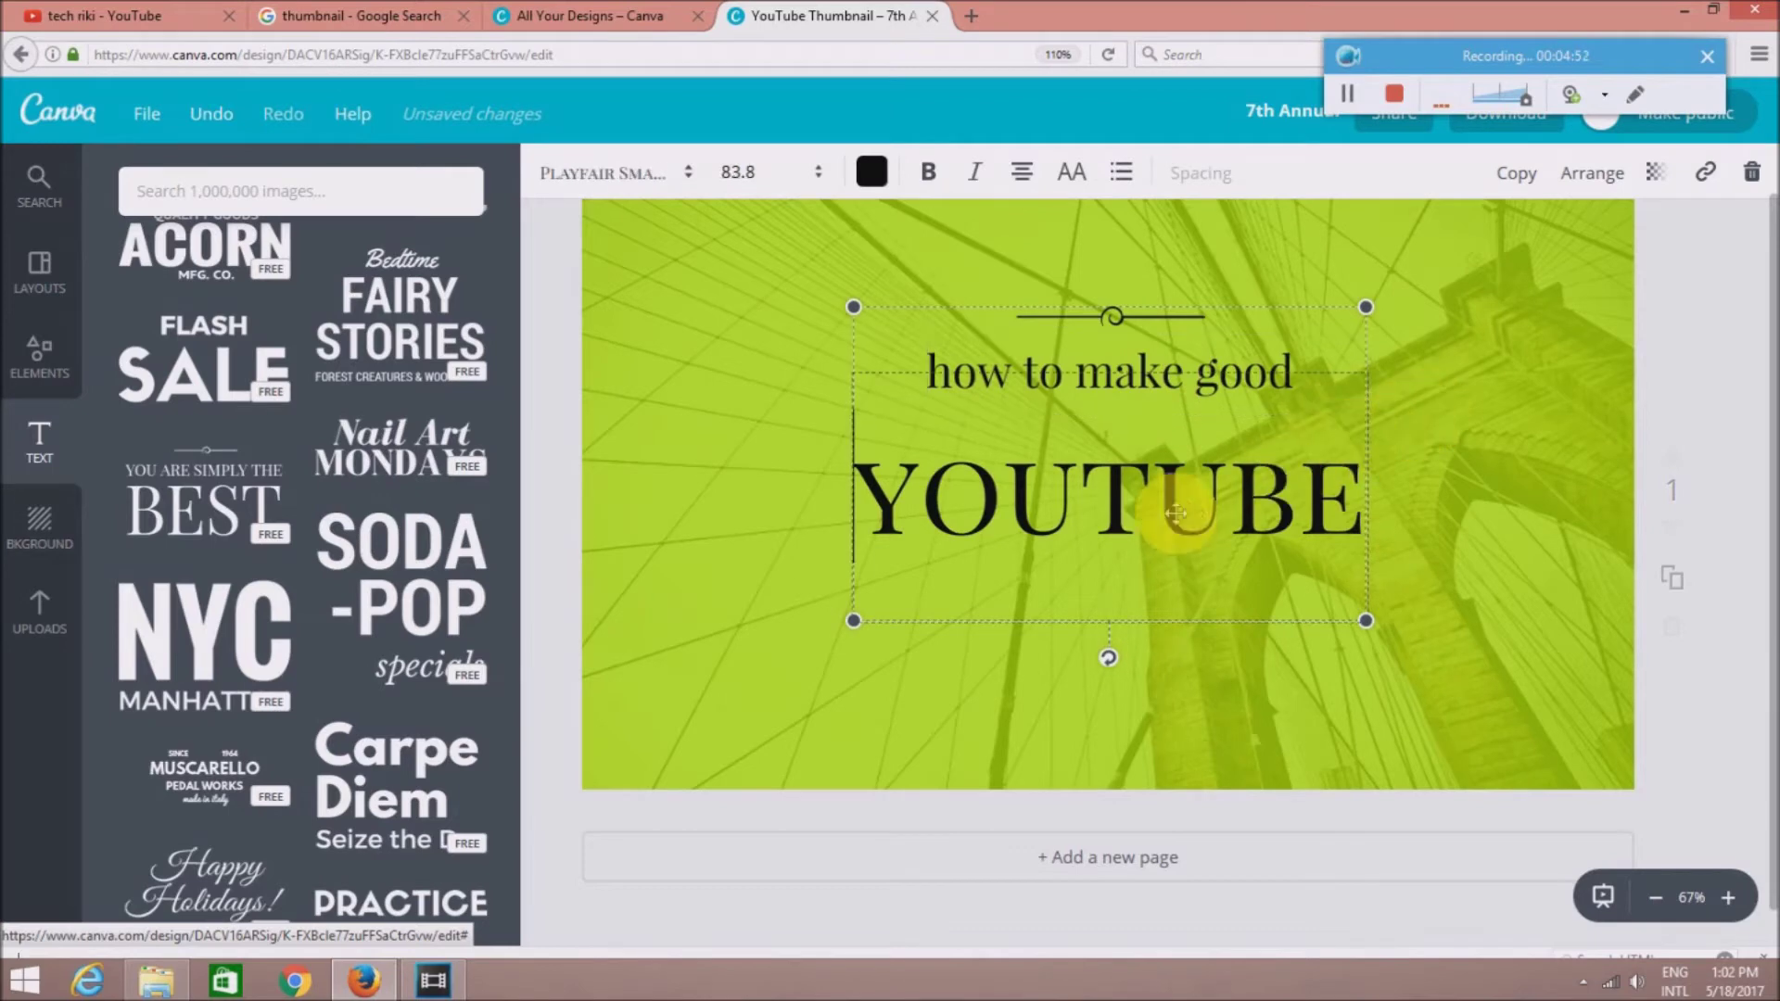
click(1159, 464)
drag(1159, 464, 1152, 448)
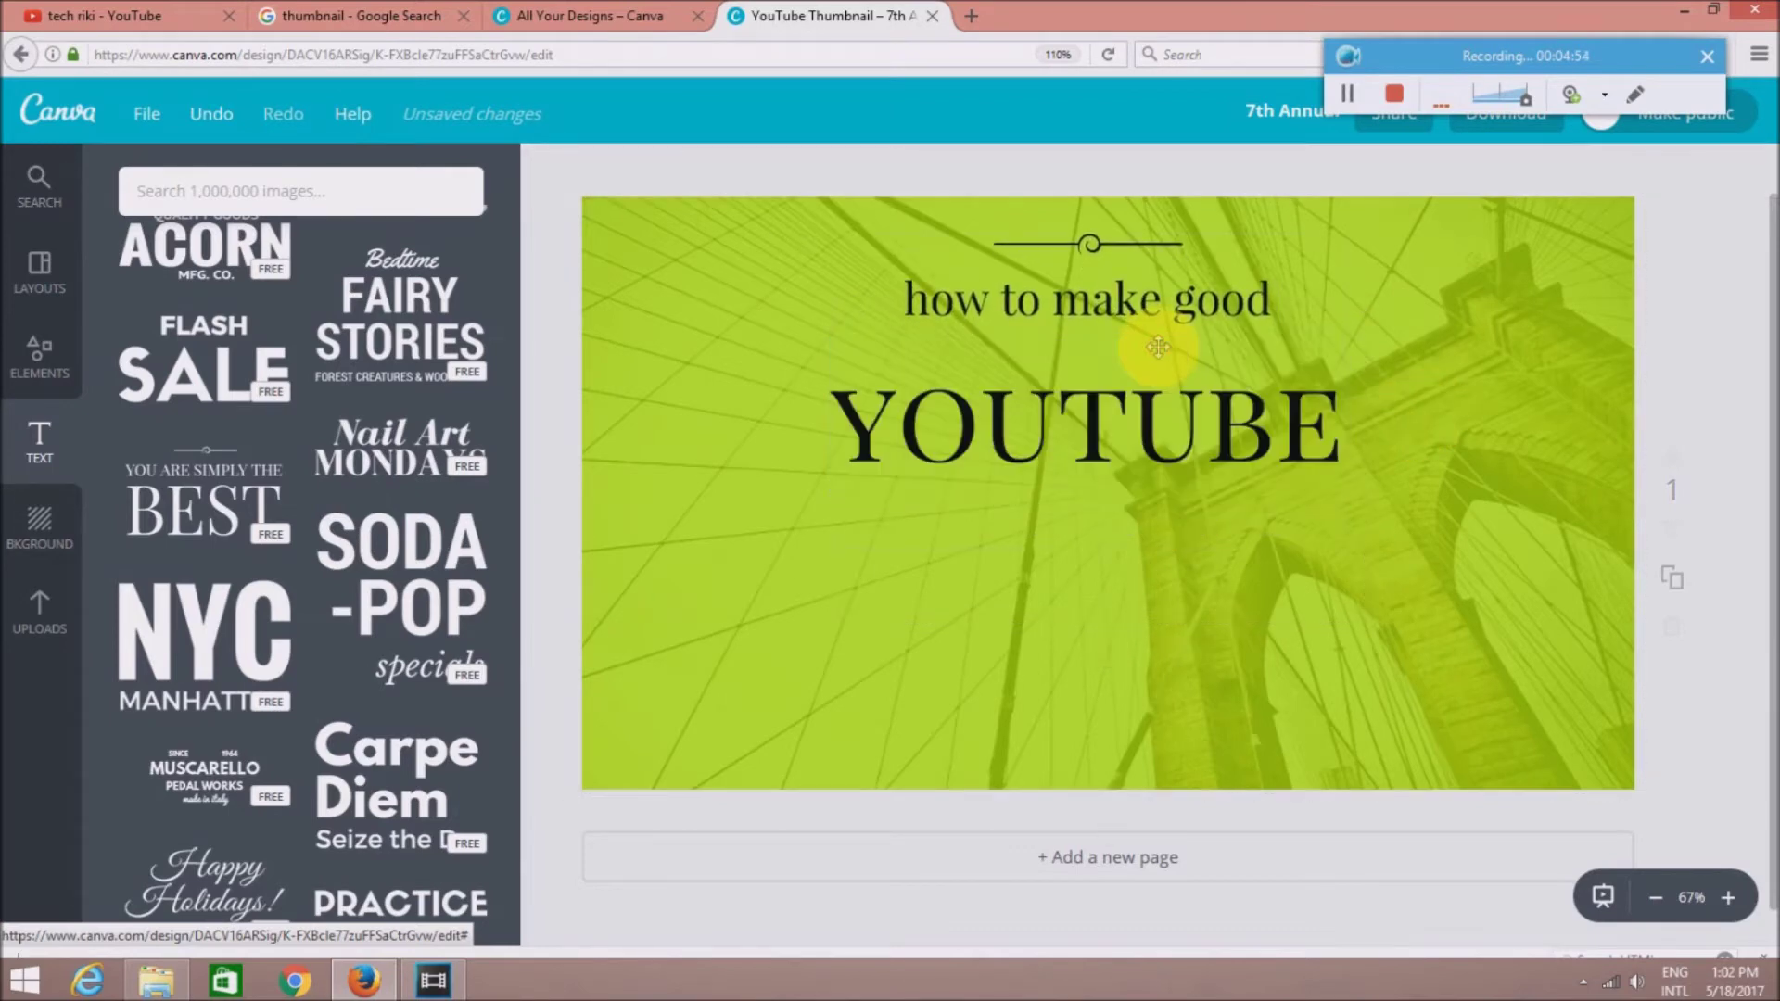
Recolour 'how to make good' blue, then reset it to black
click(1123, 315)
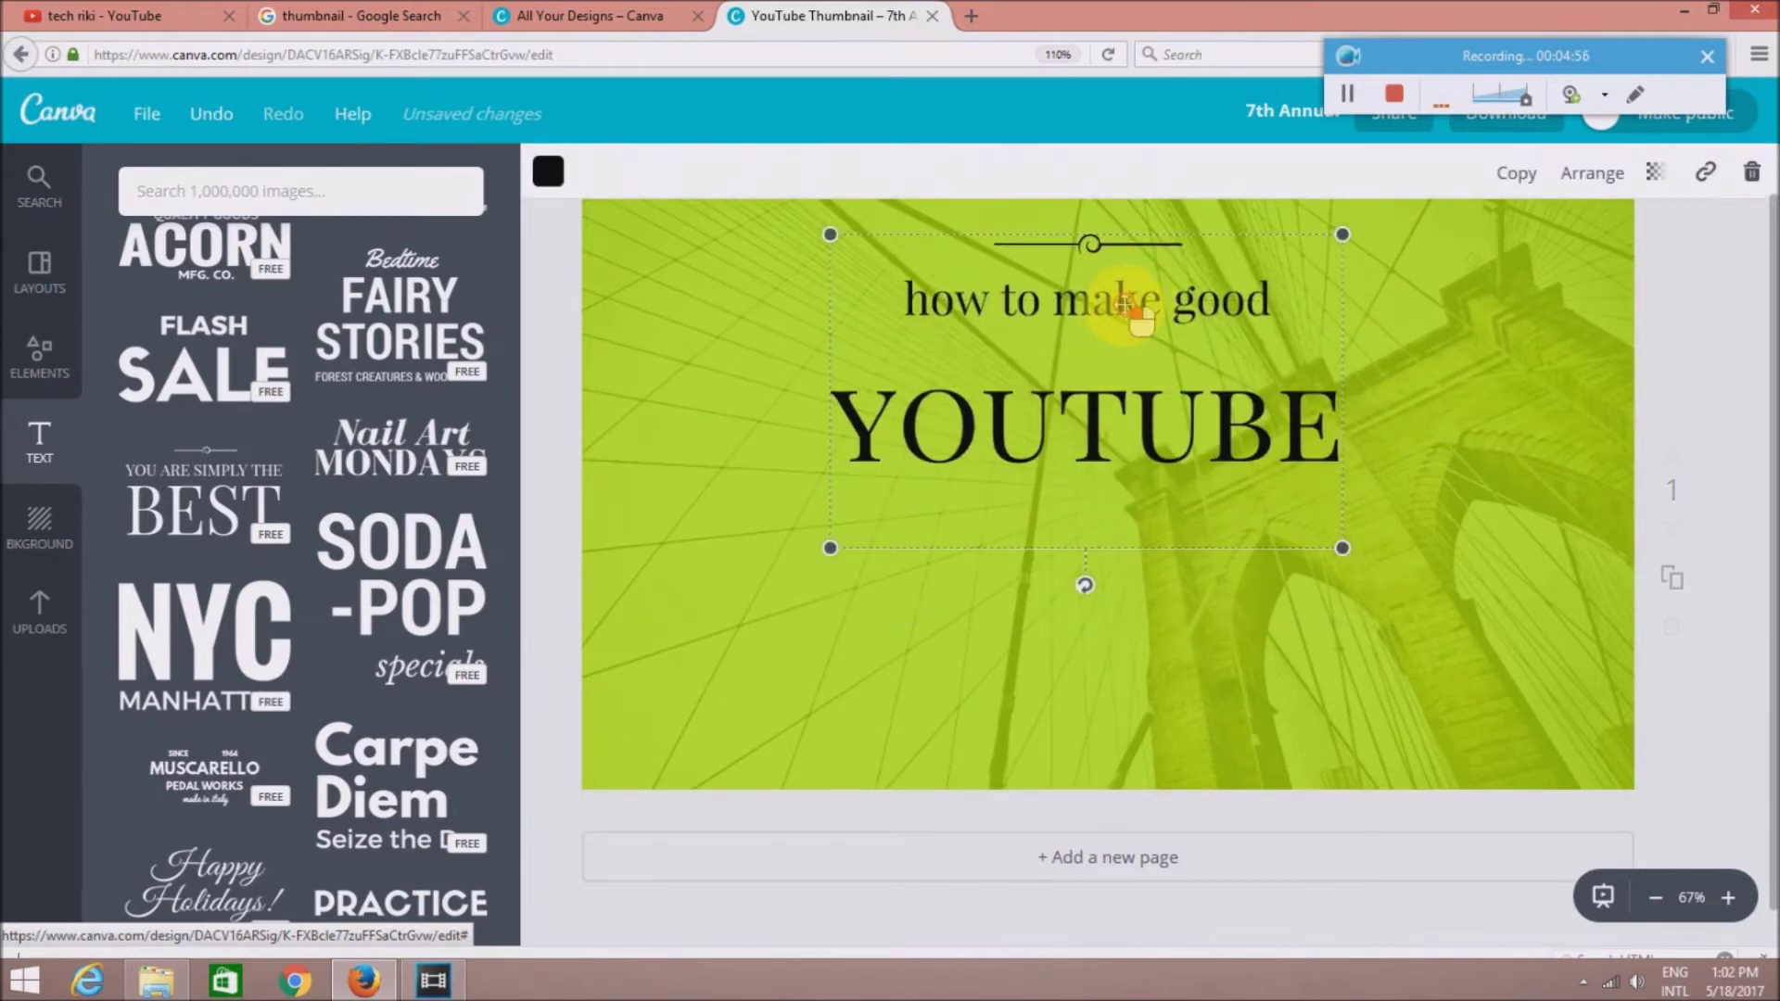
click(1126, 306)
click(870, 172)
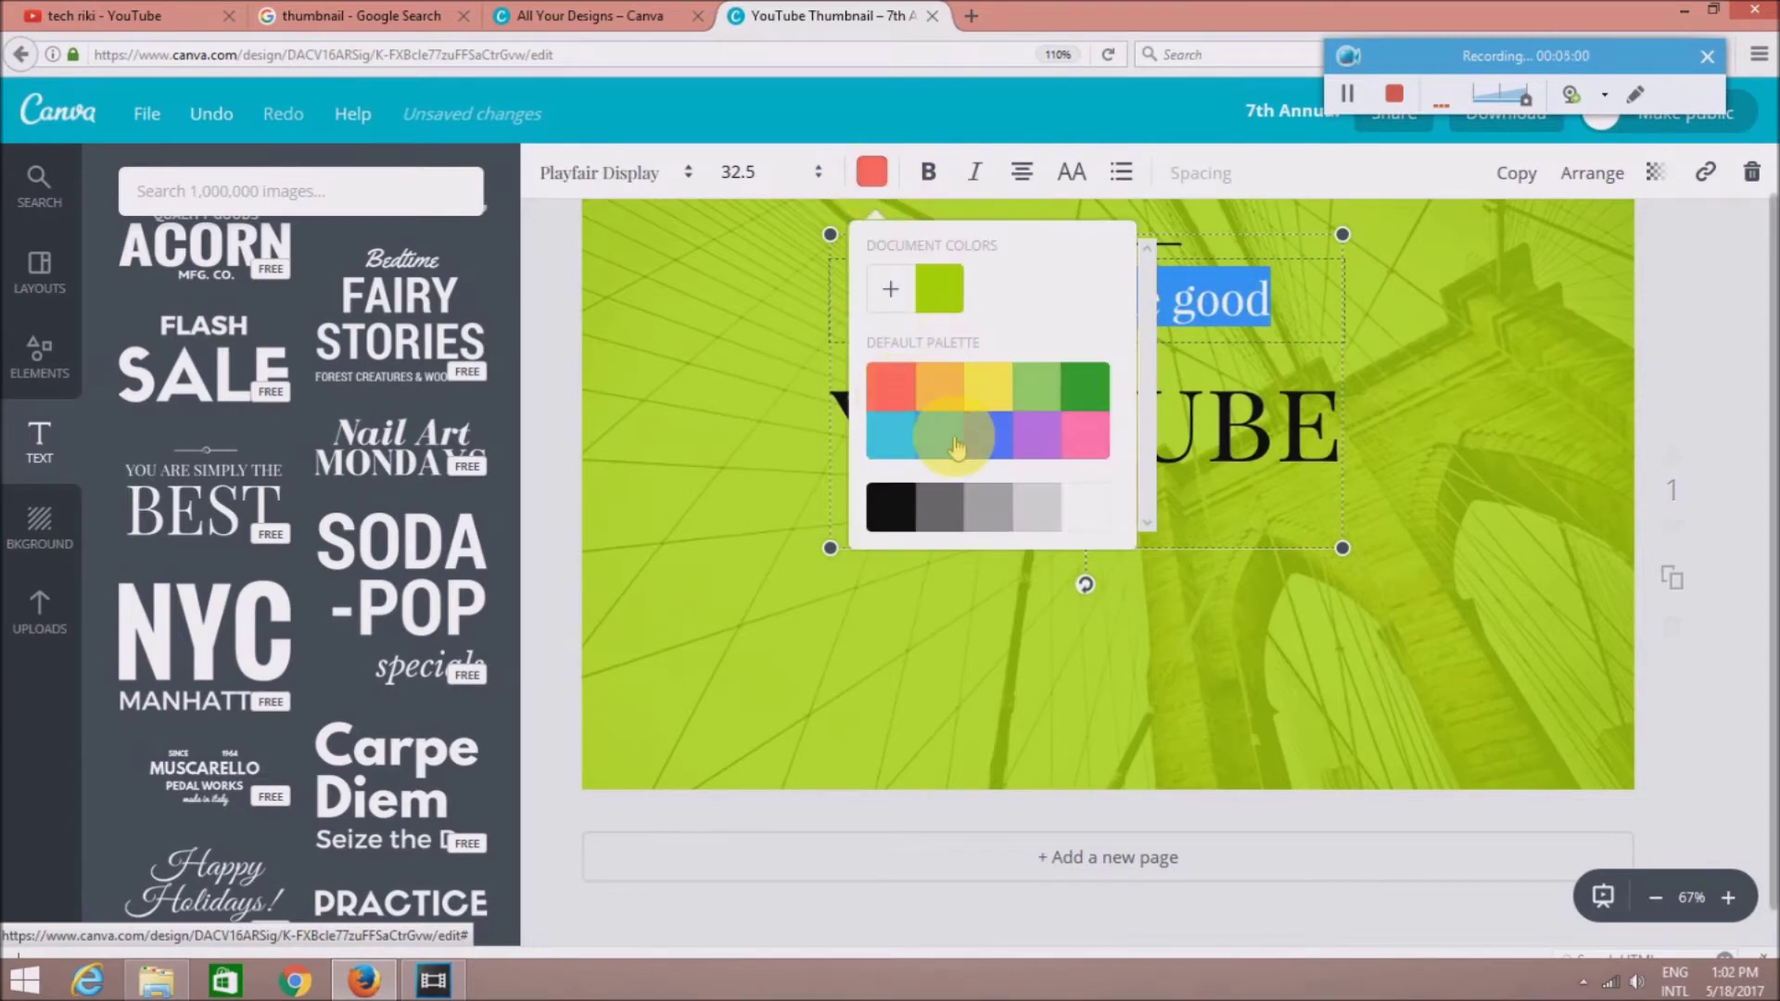
click(1420, 349)
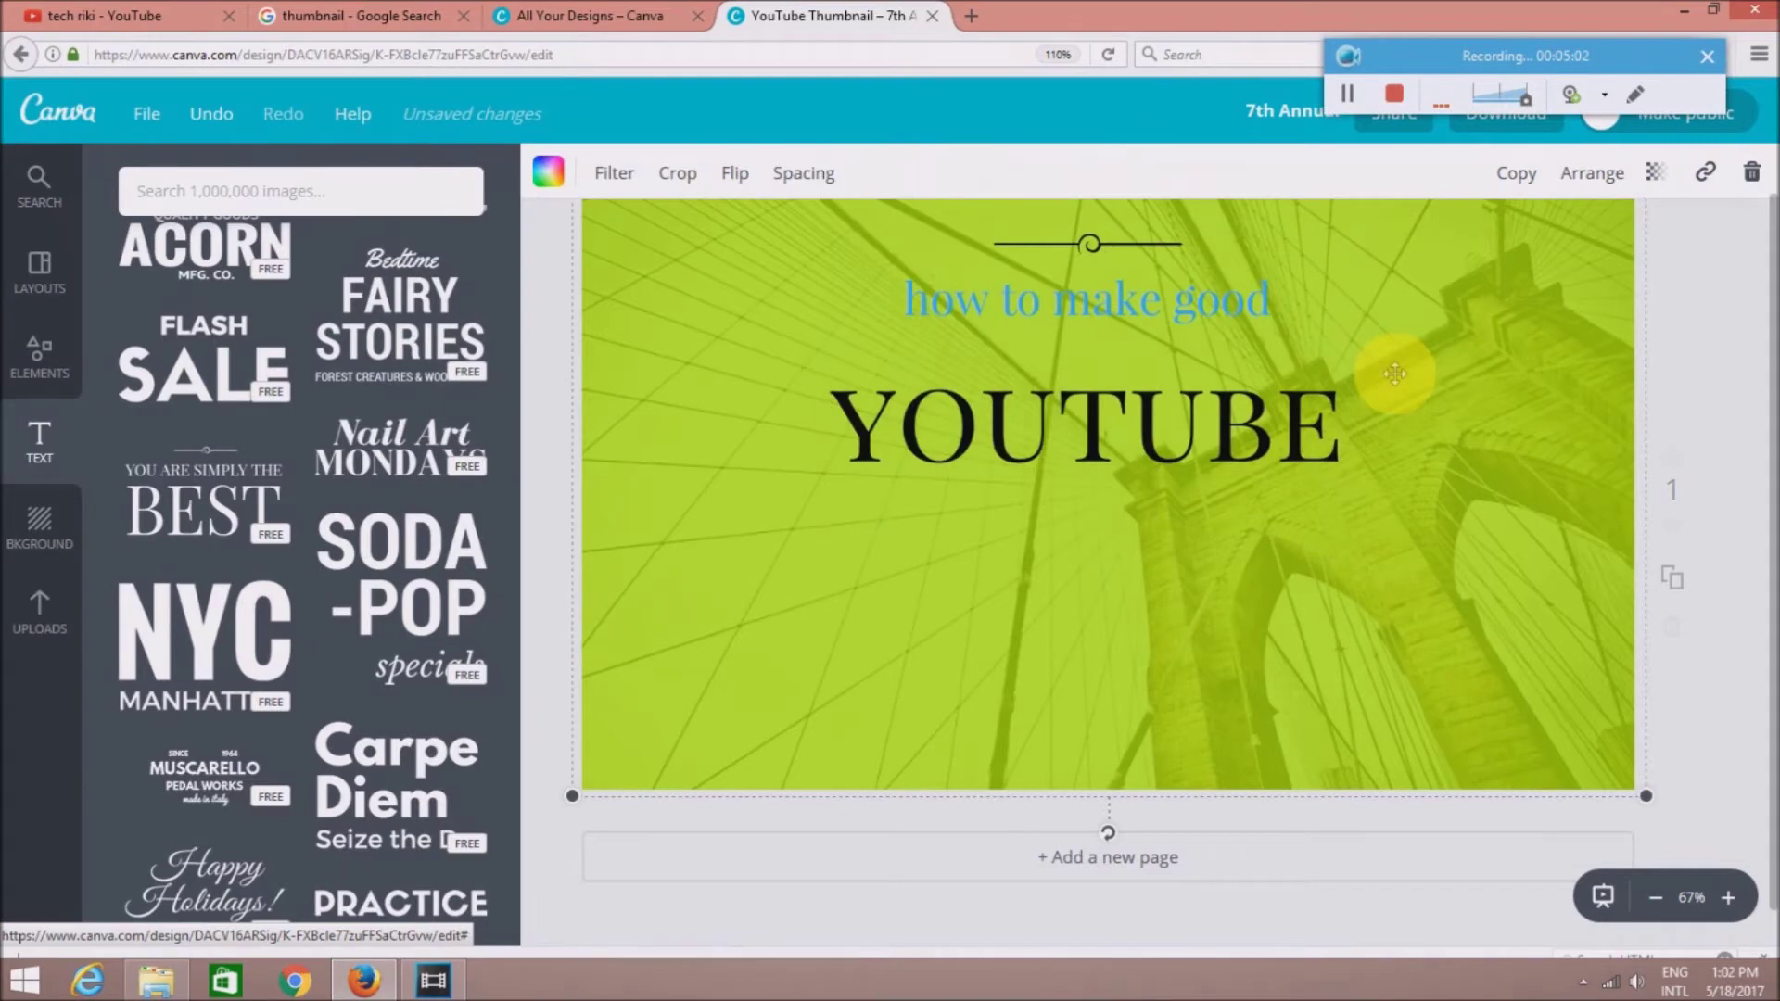
double_click(1024, 316)
click(872, 171)
click(890, 506)
click(1297, 399)
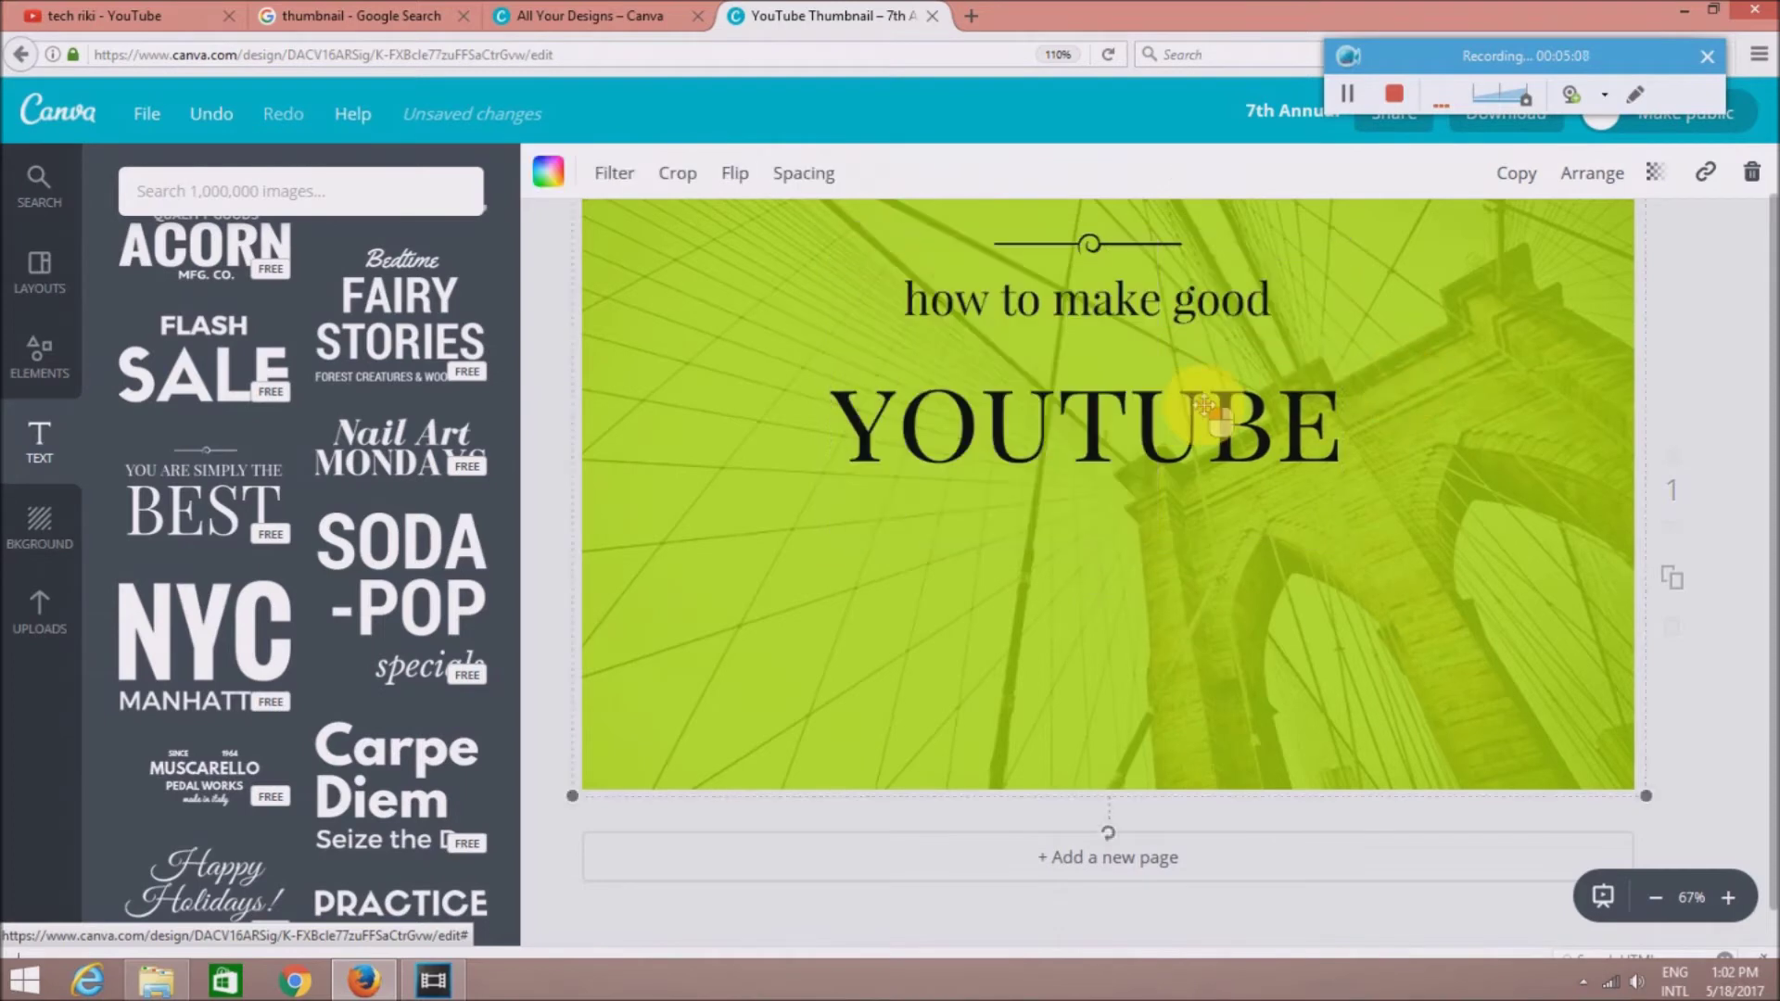
Colour the word 'YOUTUBE' coral from the text colour swatches
double_click(986, 422)
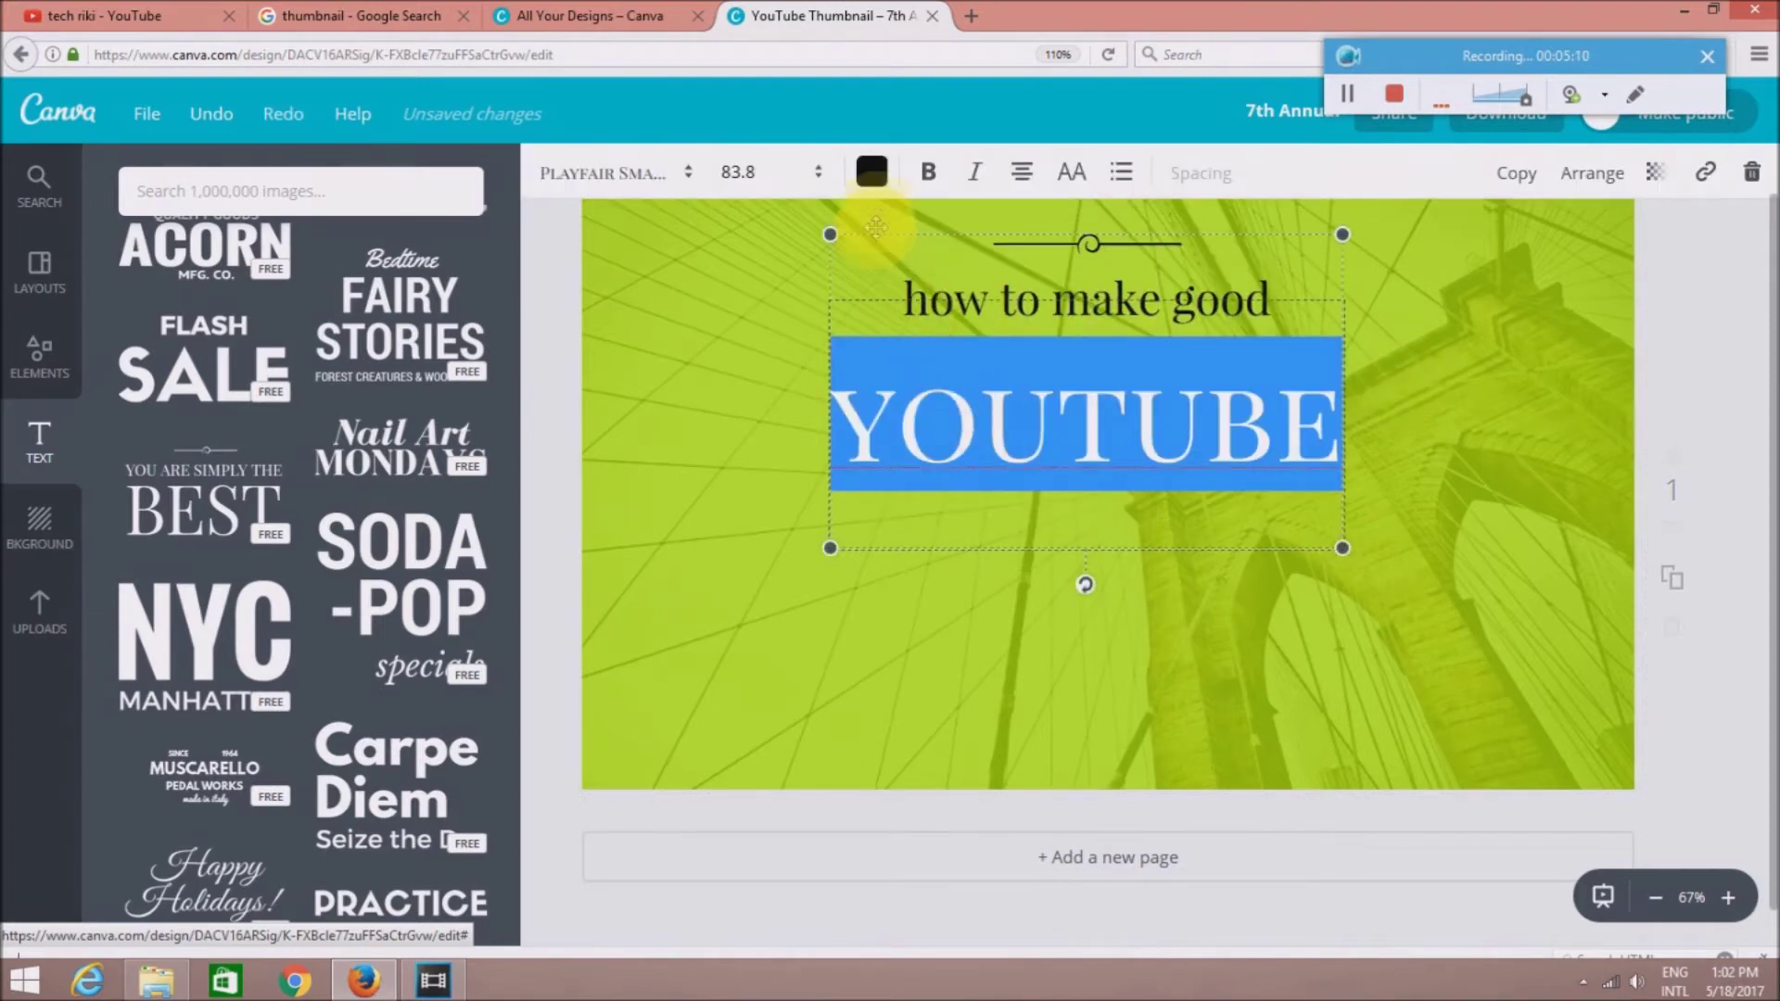
click(872, 171)
click(893, 386)
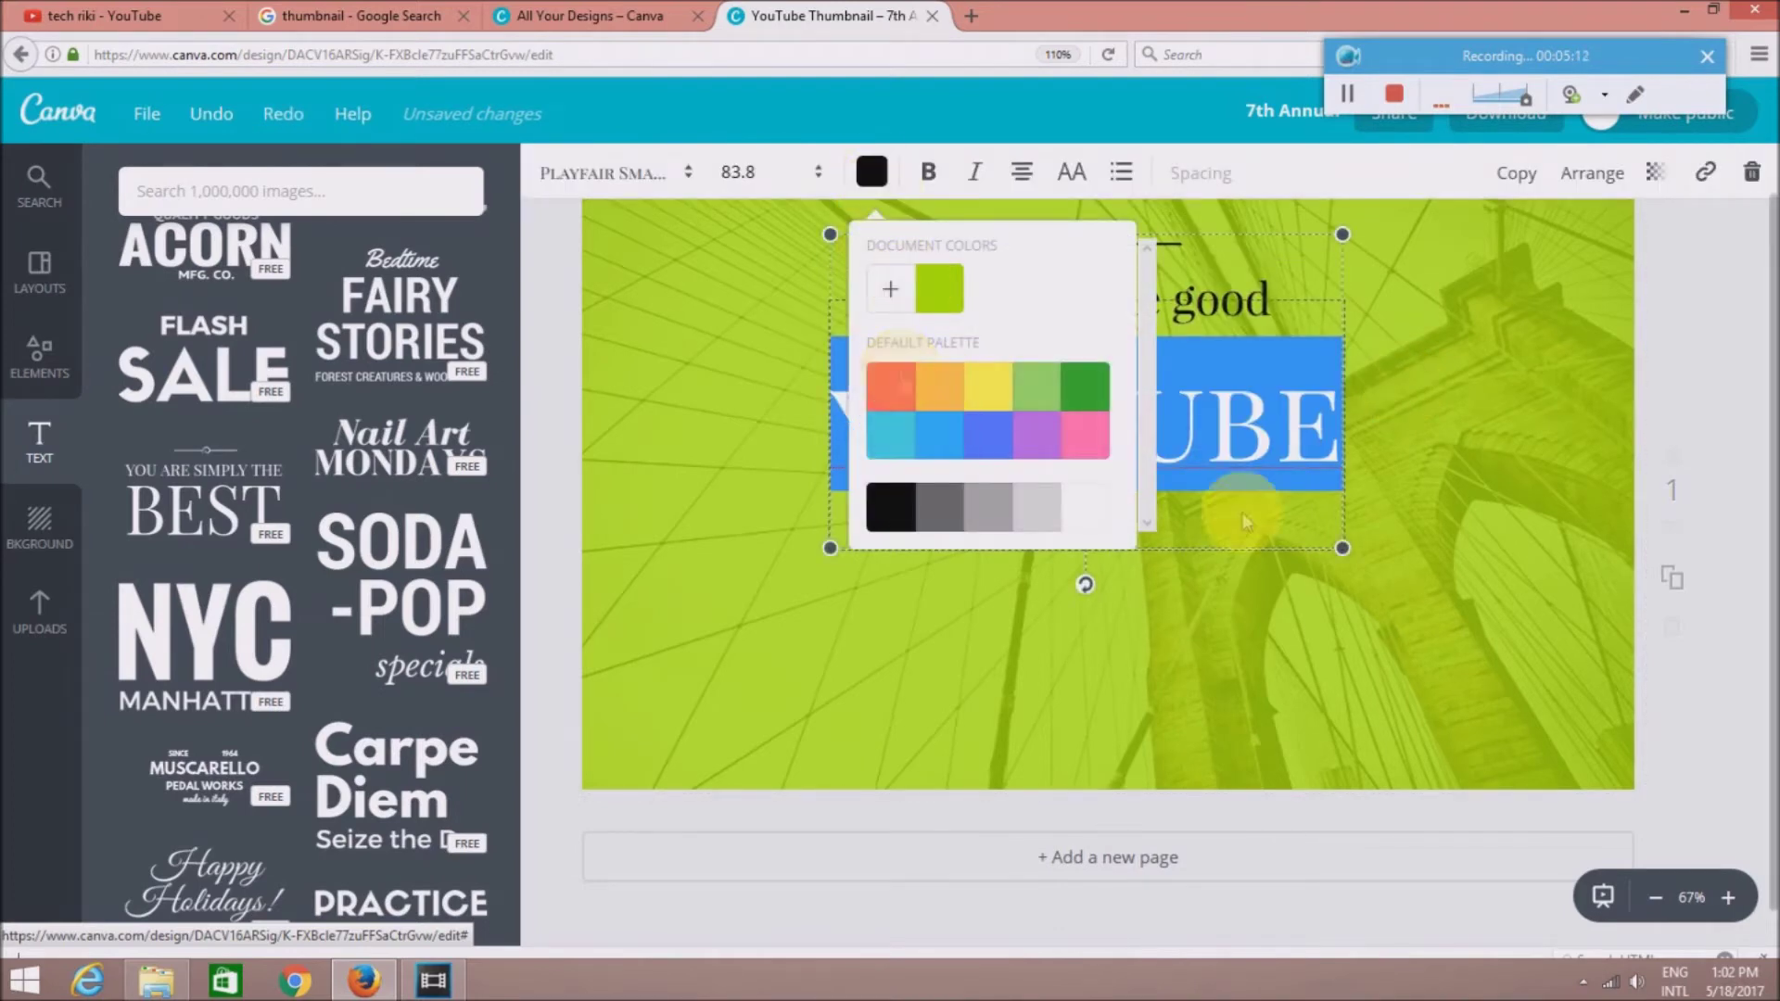
click(1513, 583)
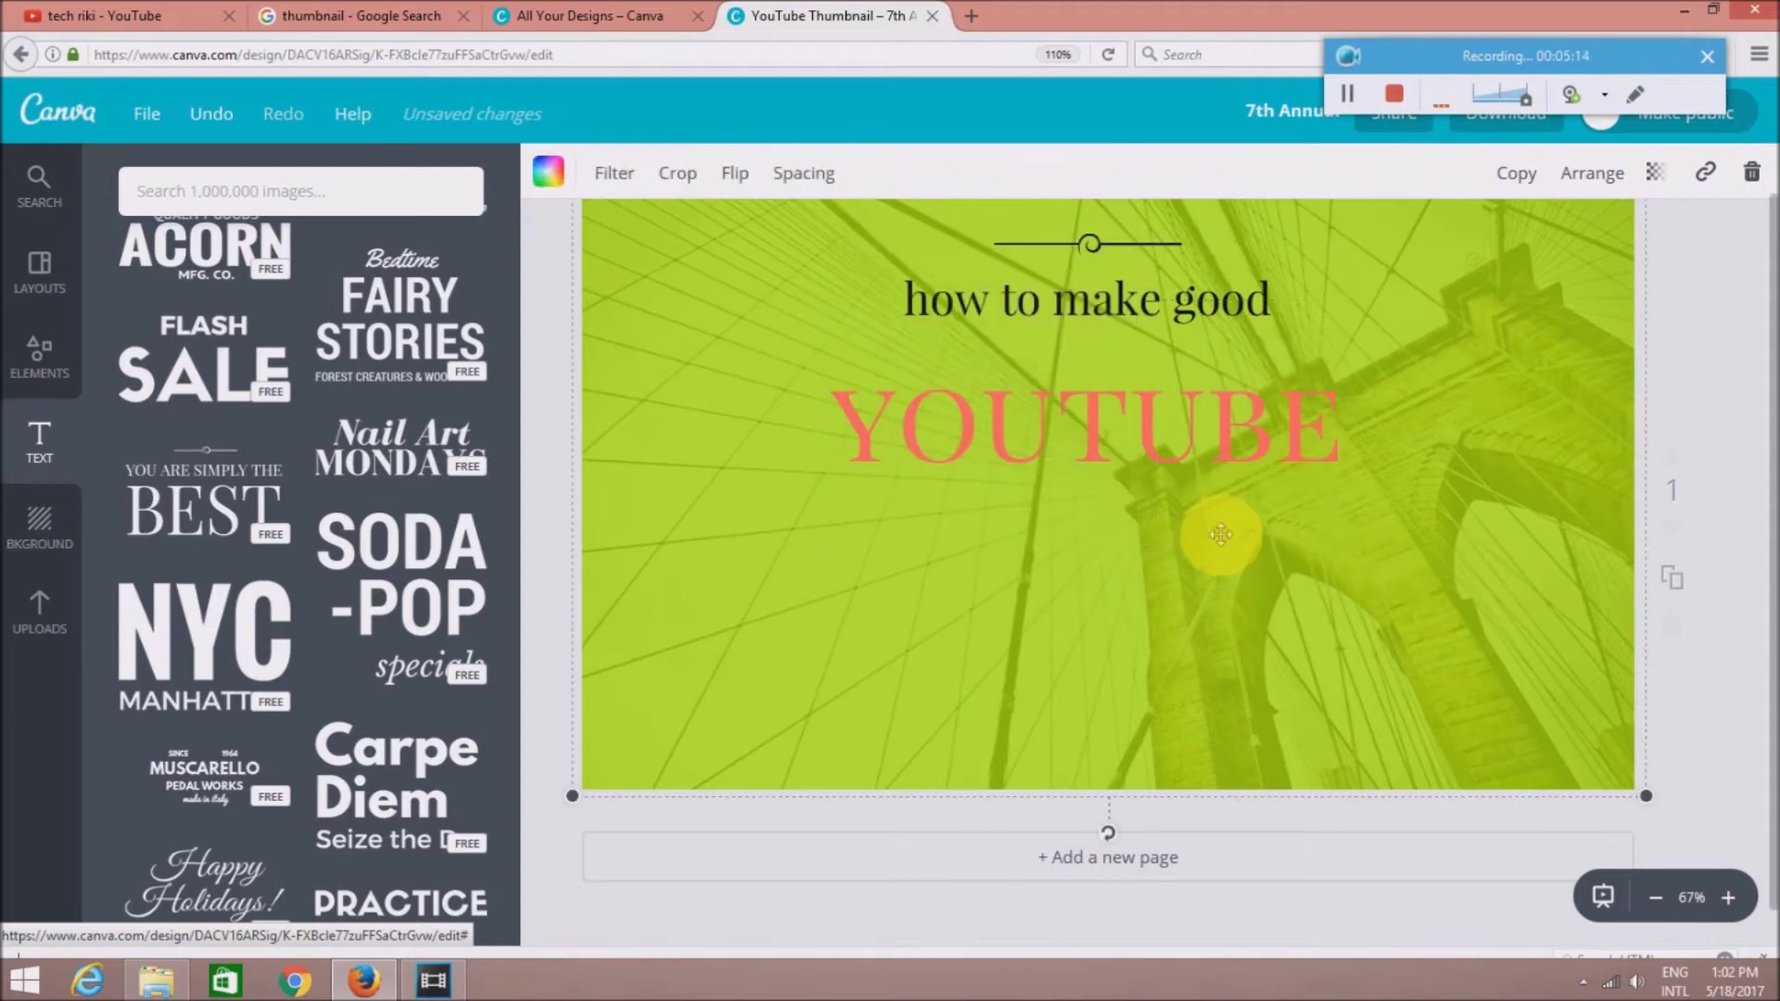
mouse_move(349, 518)
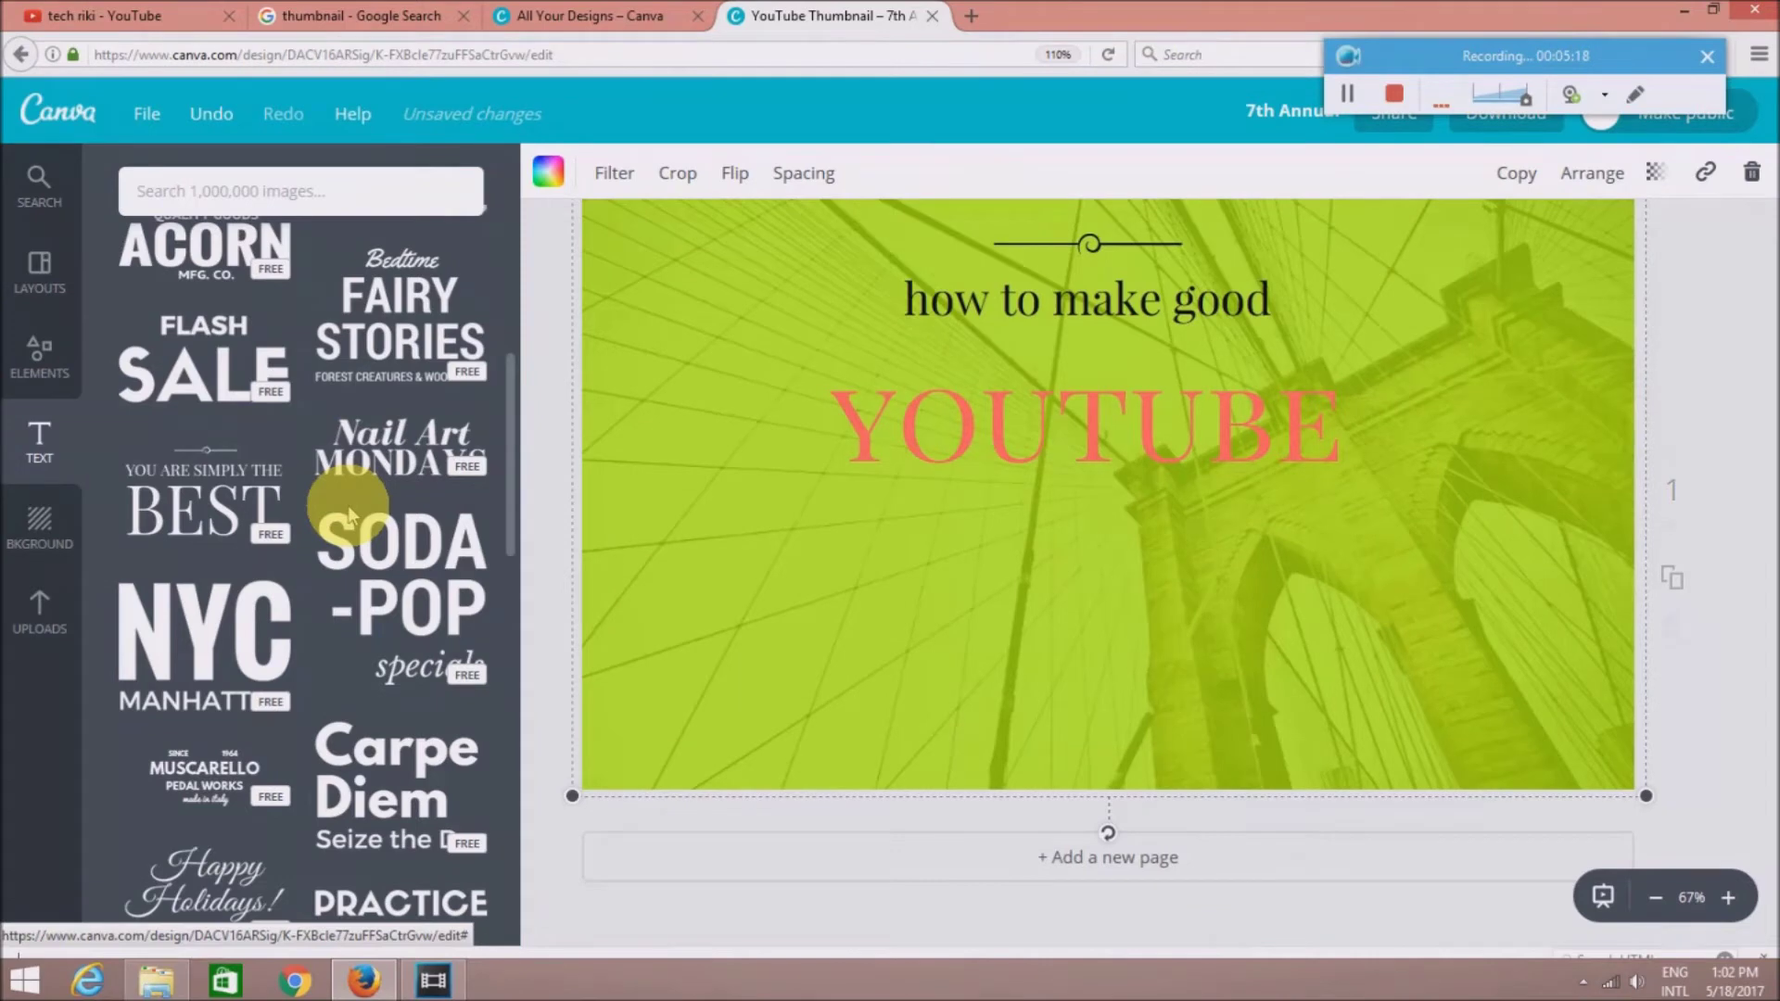
scroll(318, 455, up, 5)
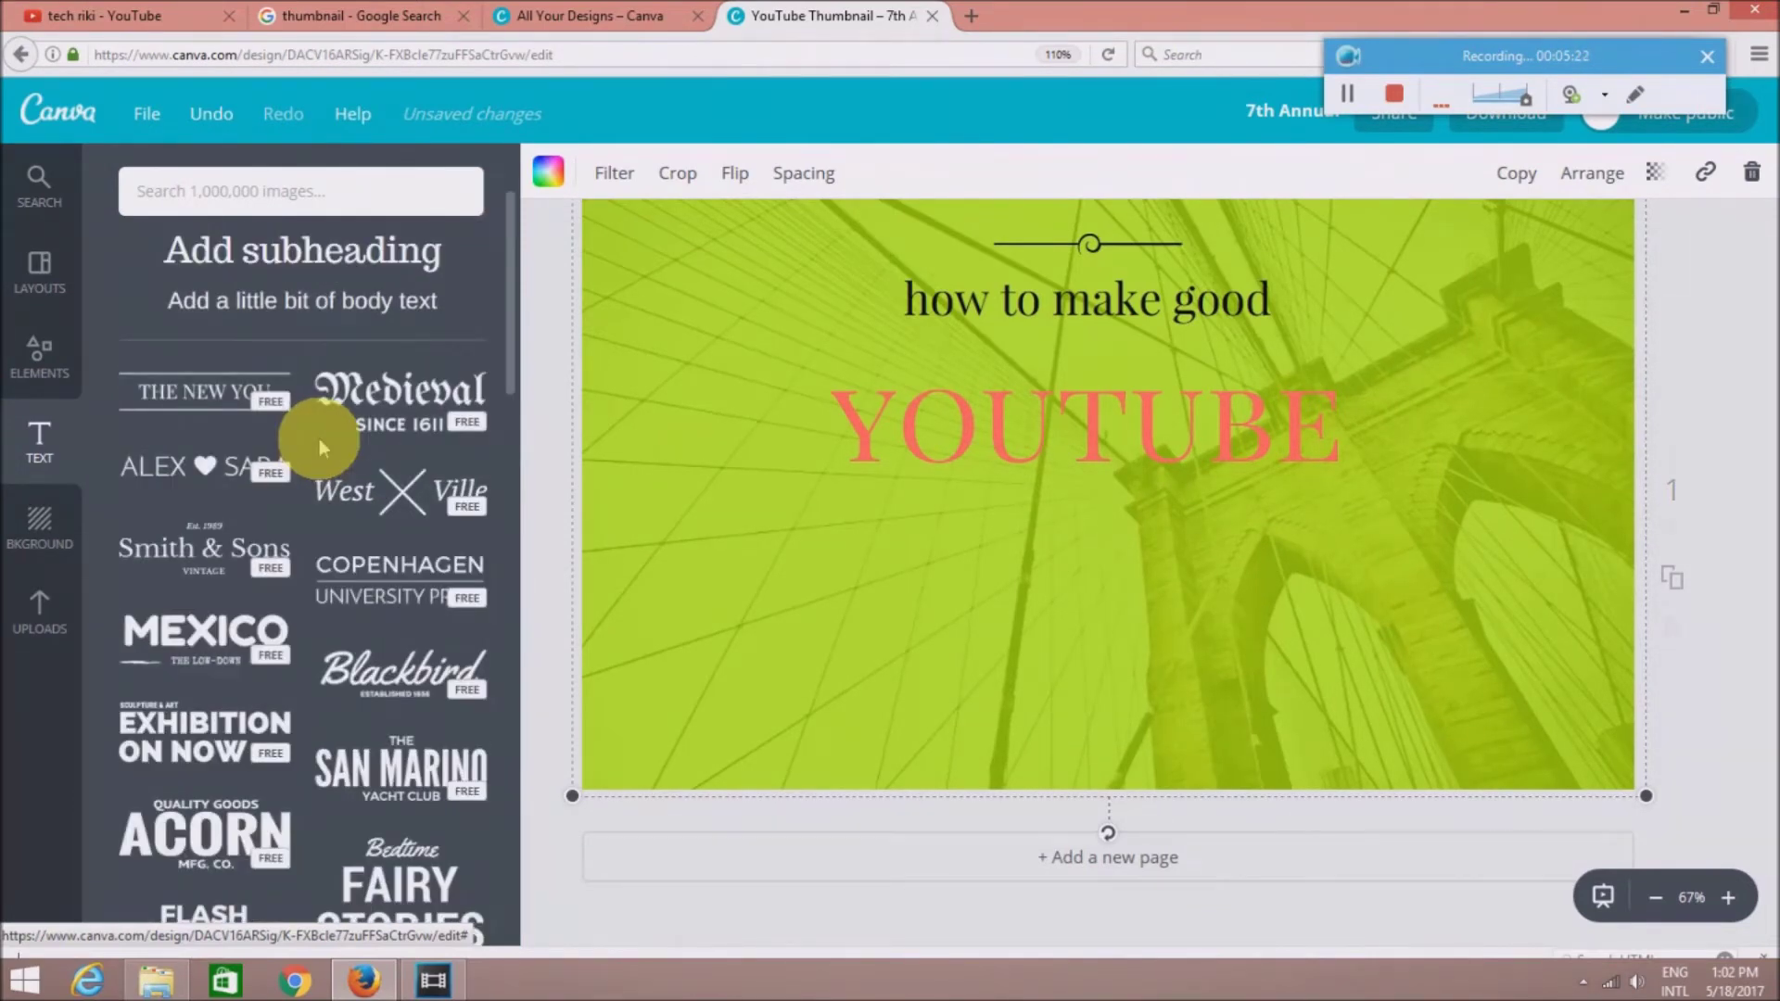
Add a 'thumbnails' text line below YOUTUBE and set its font size to 72
click(269, 400)
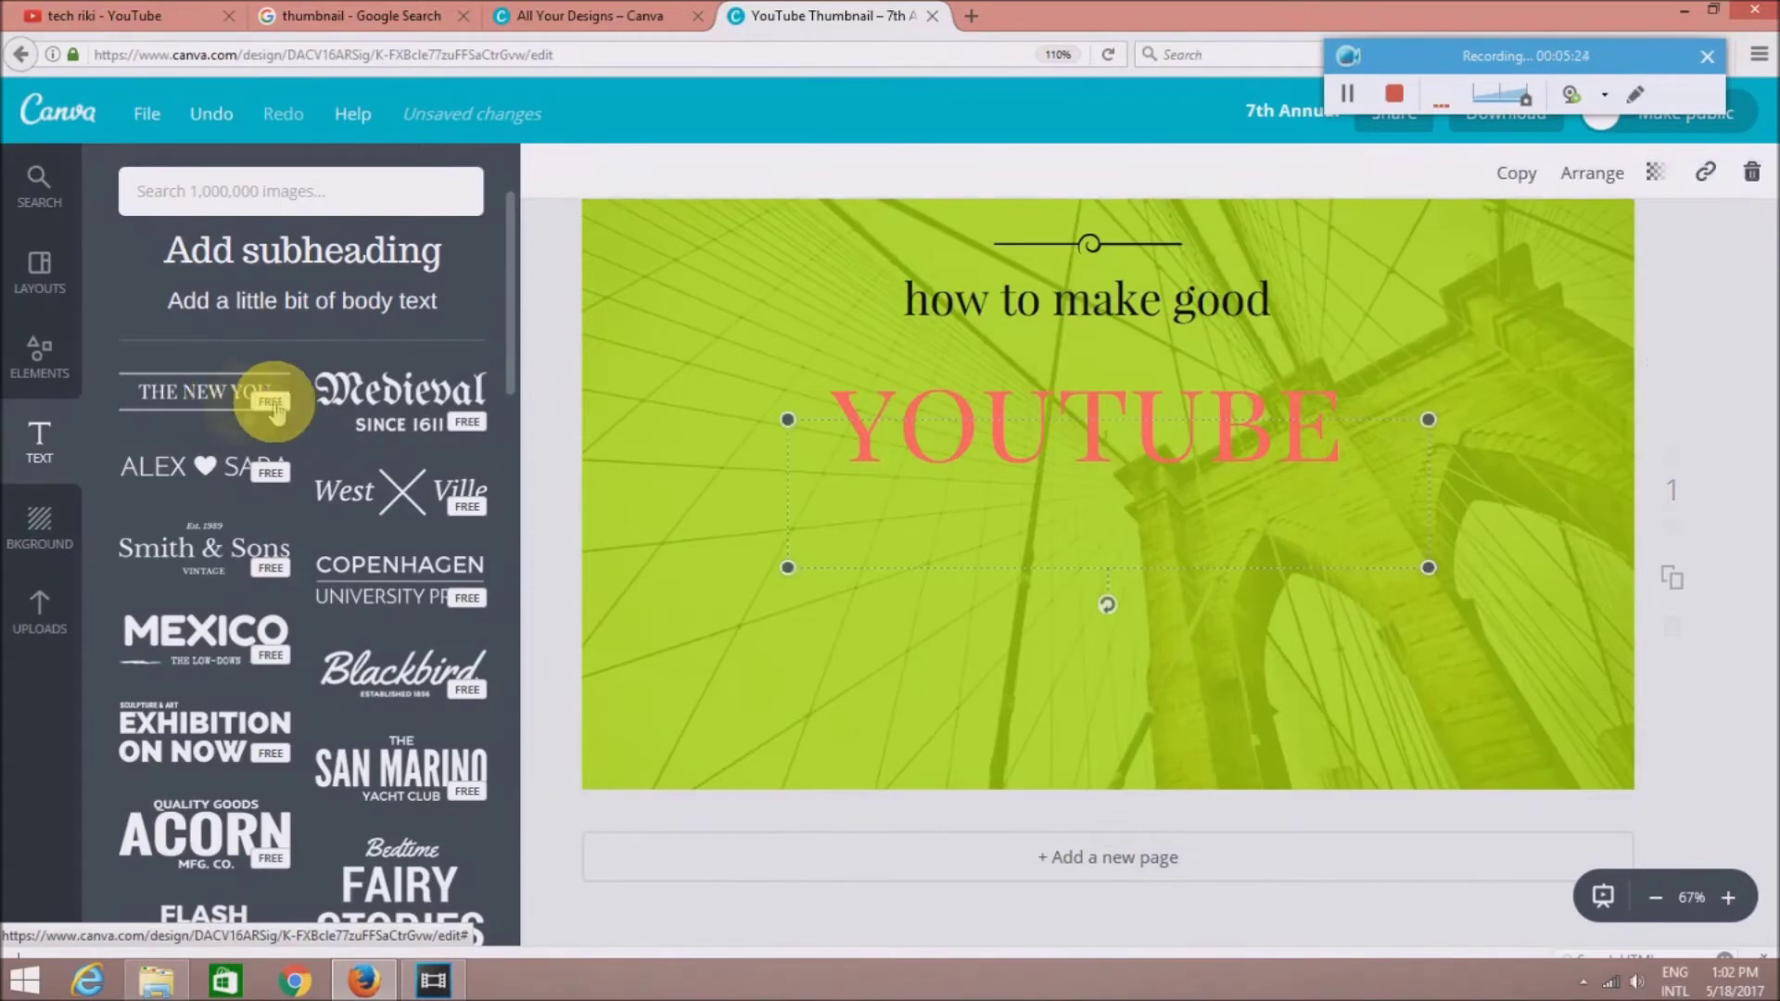
double_click(1013, 517)
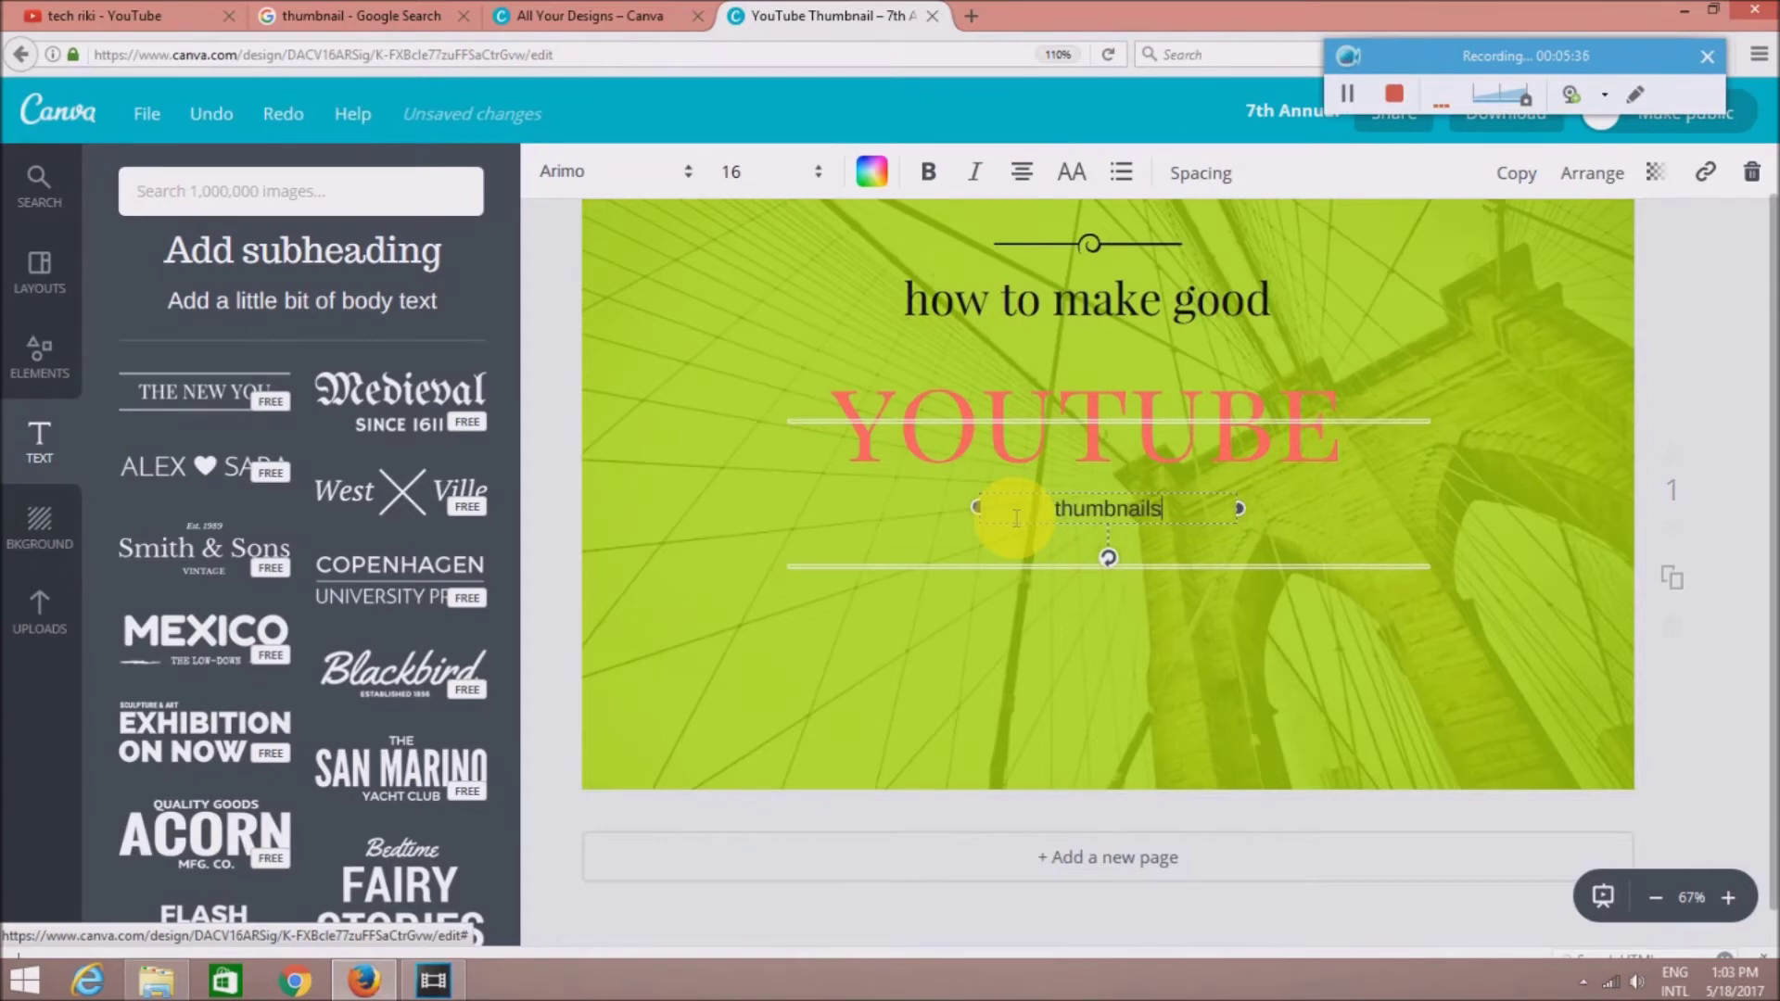
click(795, 190)
click(742, 640)
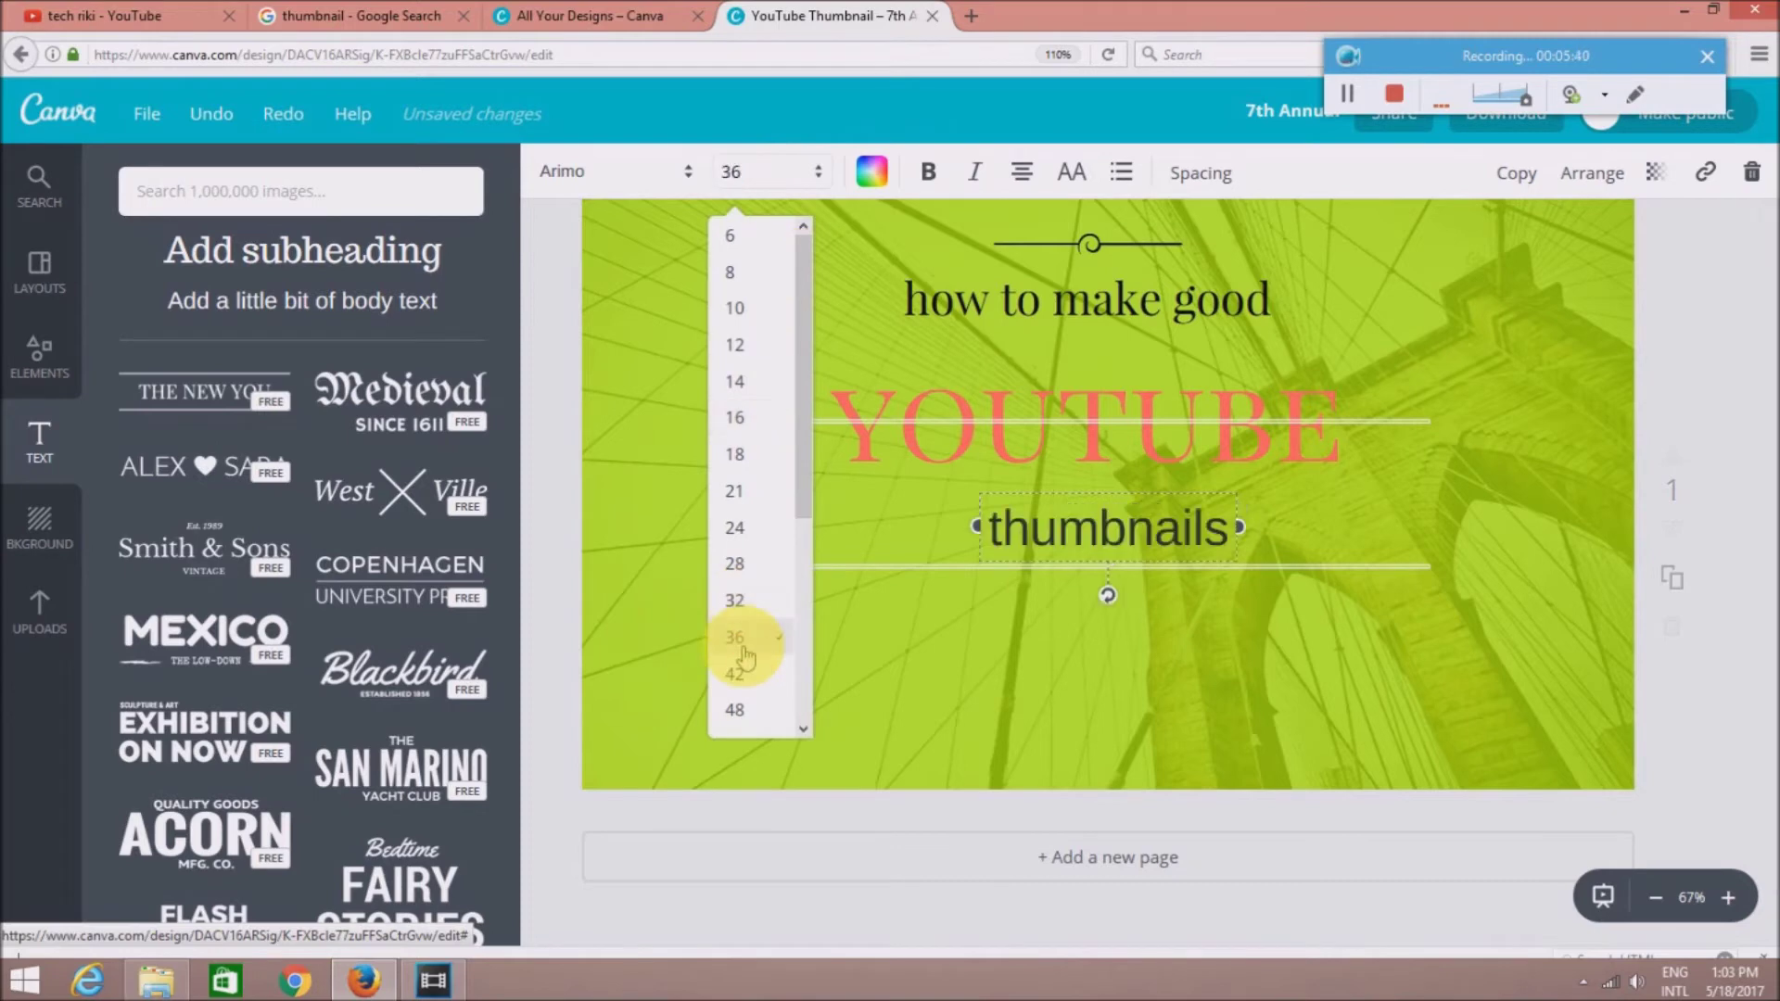
click(732, 171)
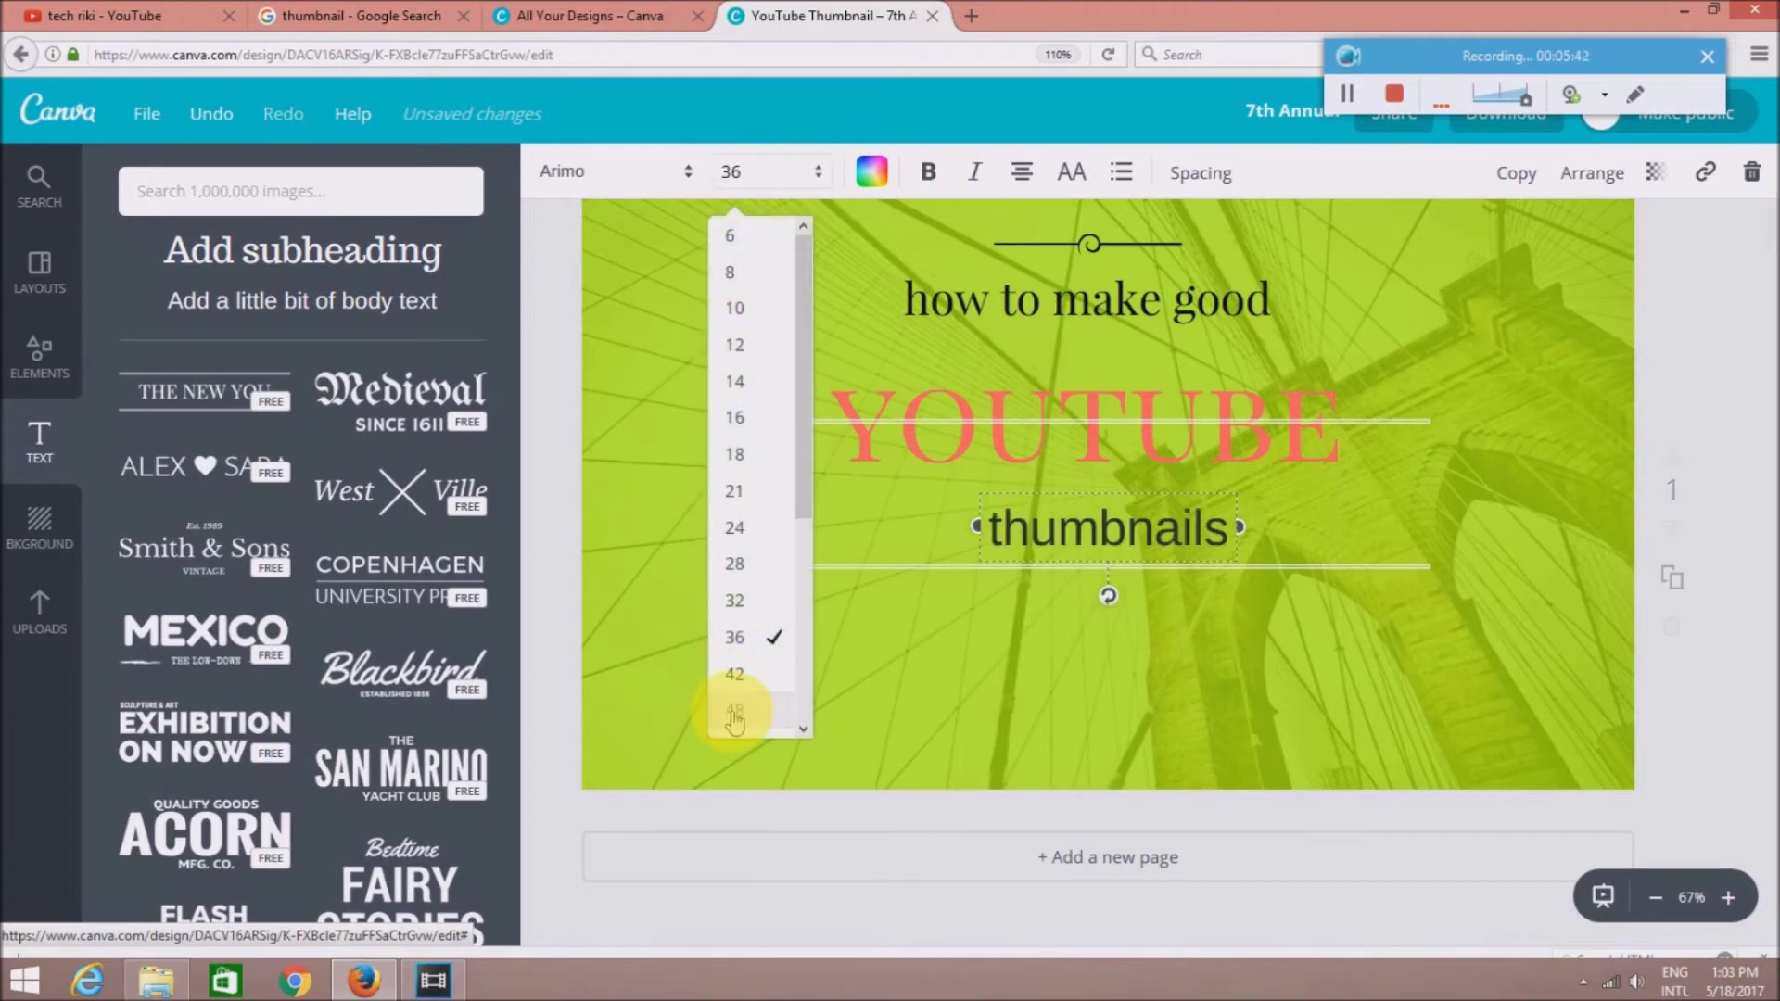
click(735, 711)
click(732, 170)
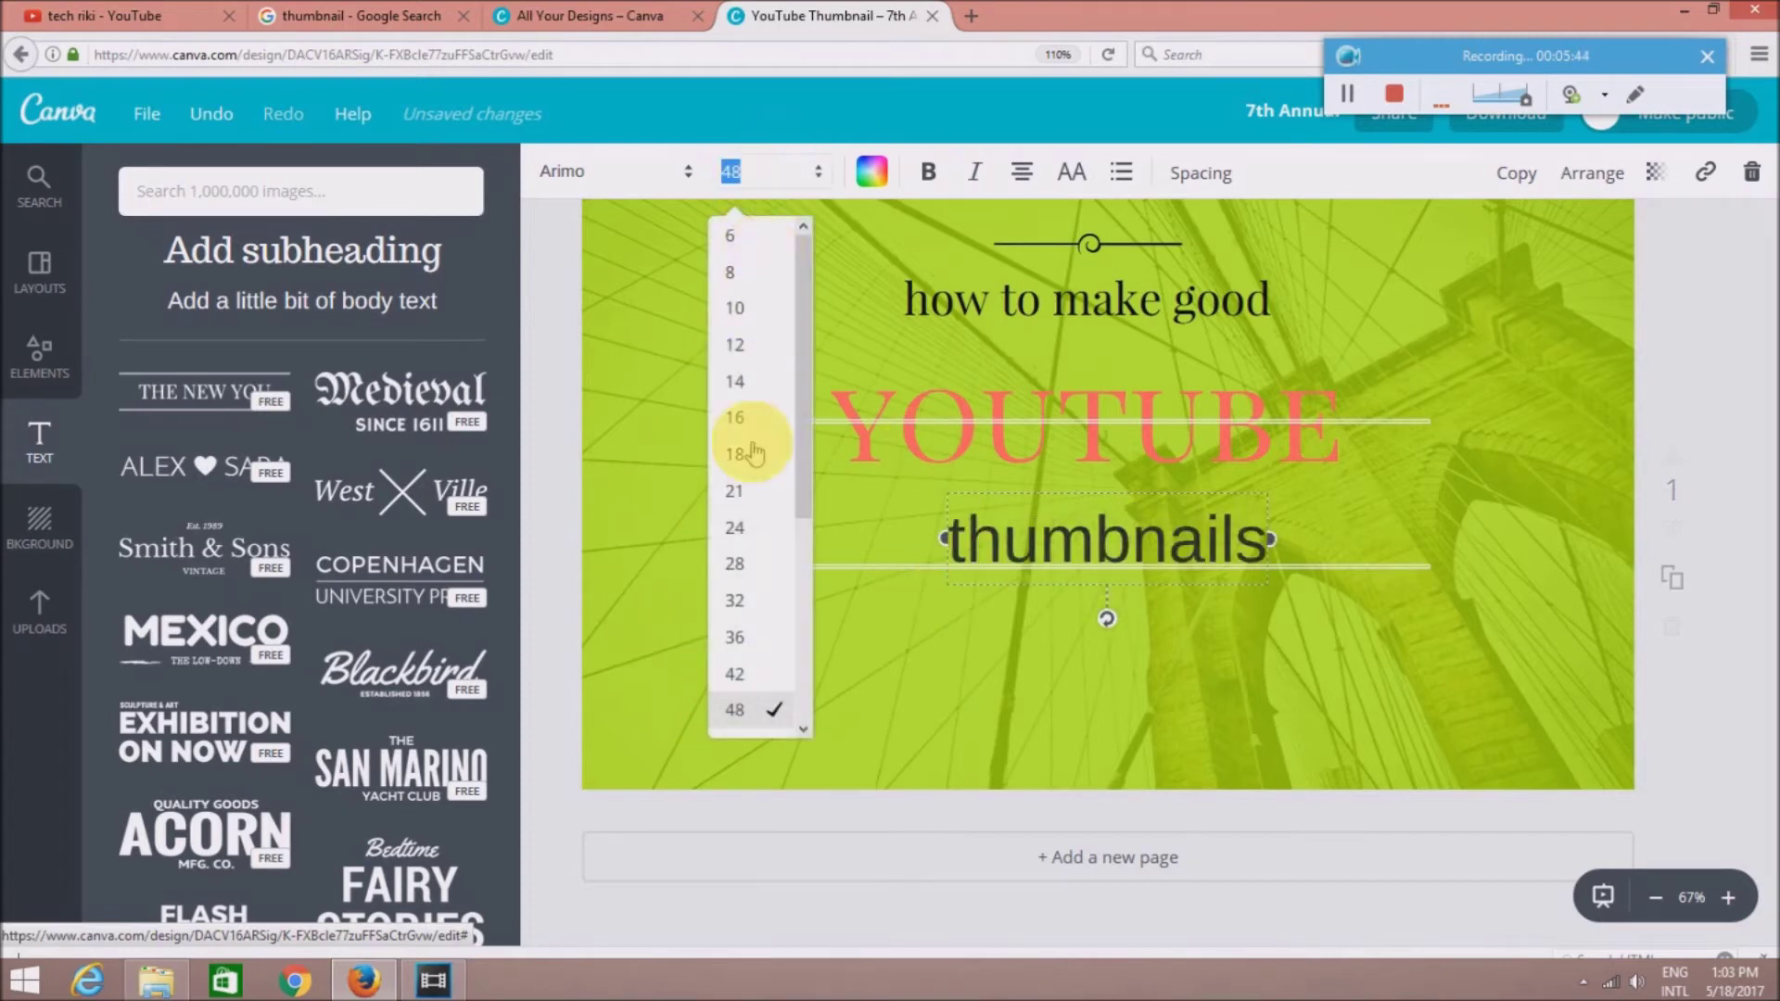
scroll(749, 649, down, 3)
click(736, 507)
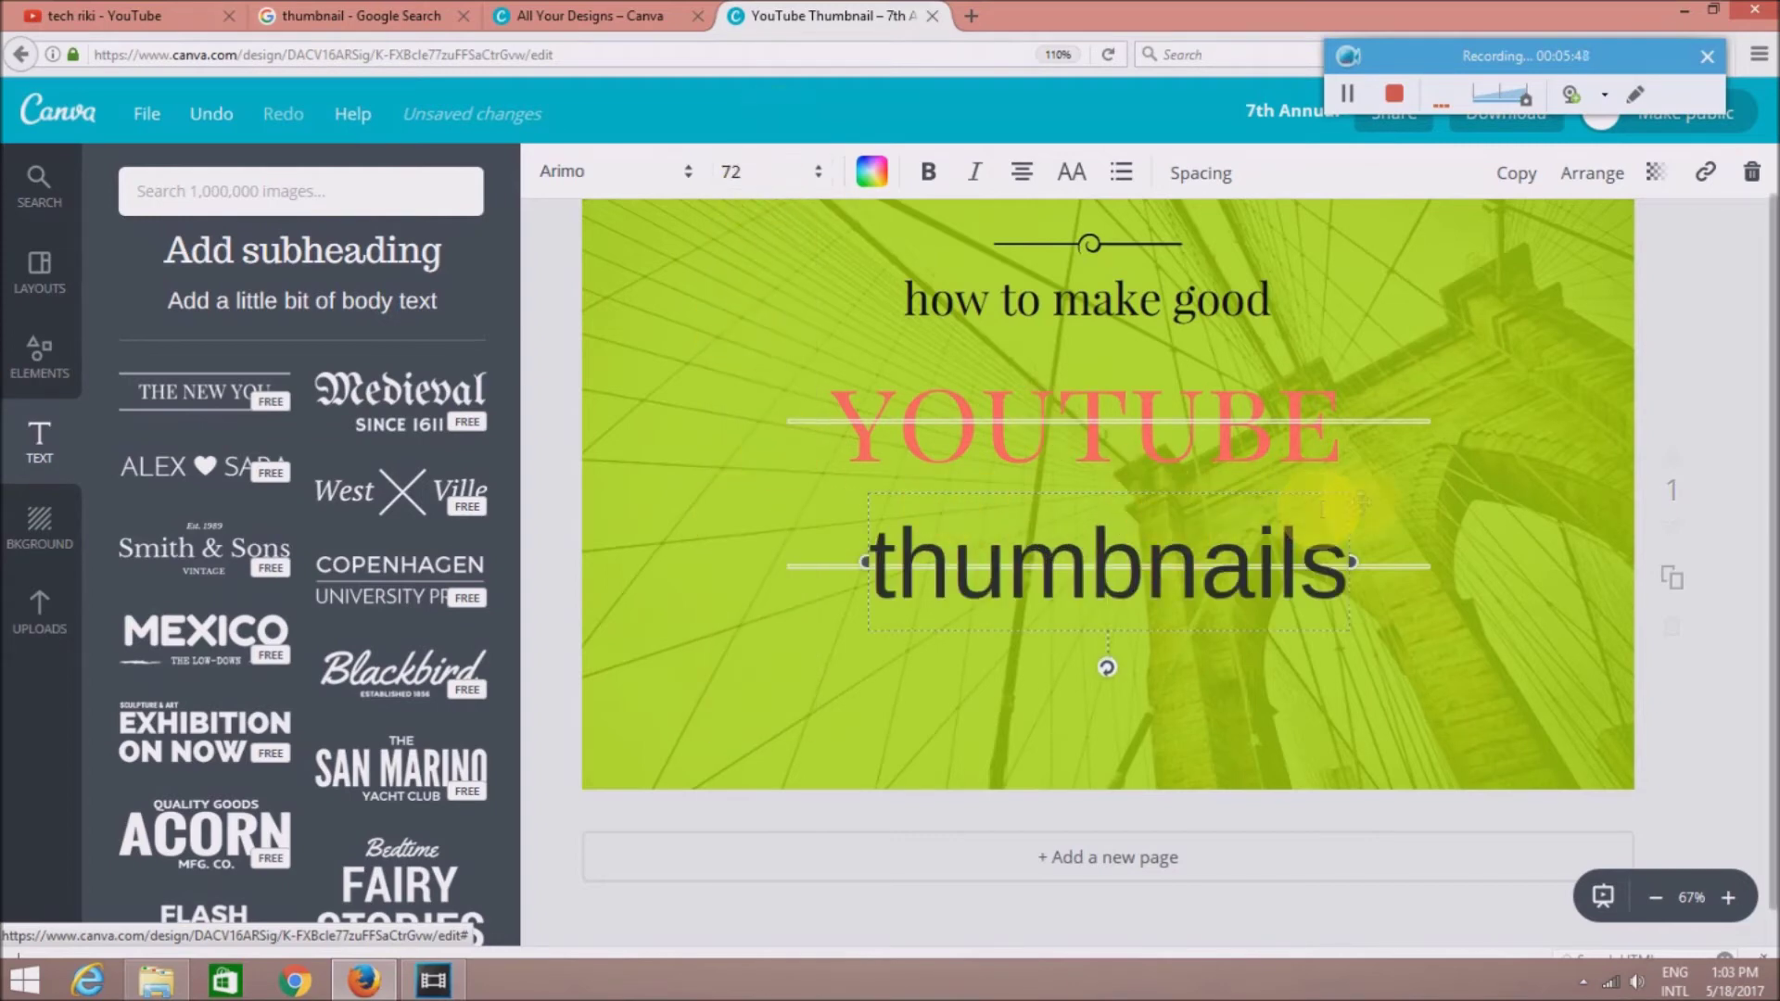
shift+click(1391, 445)
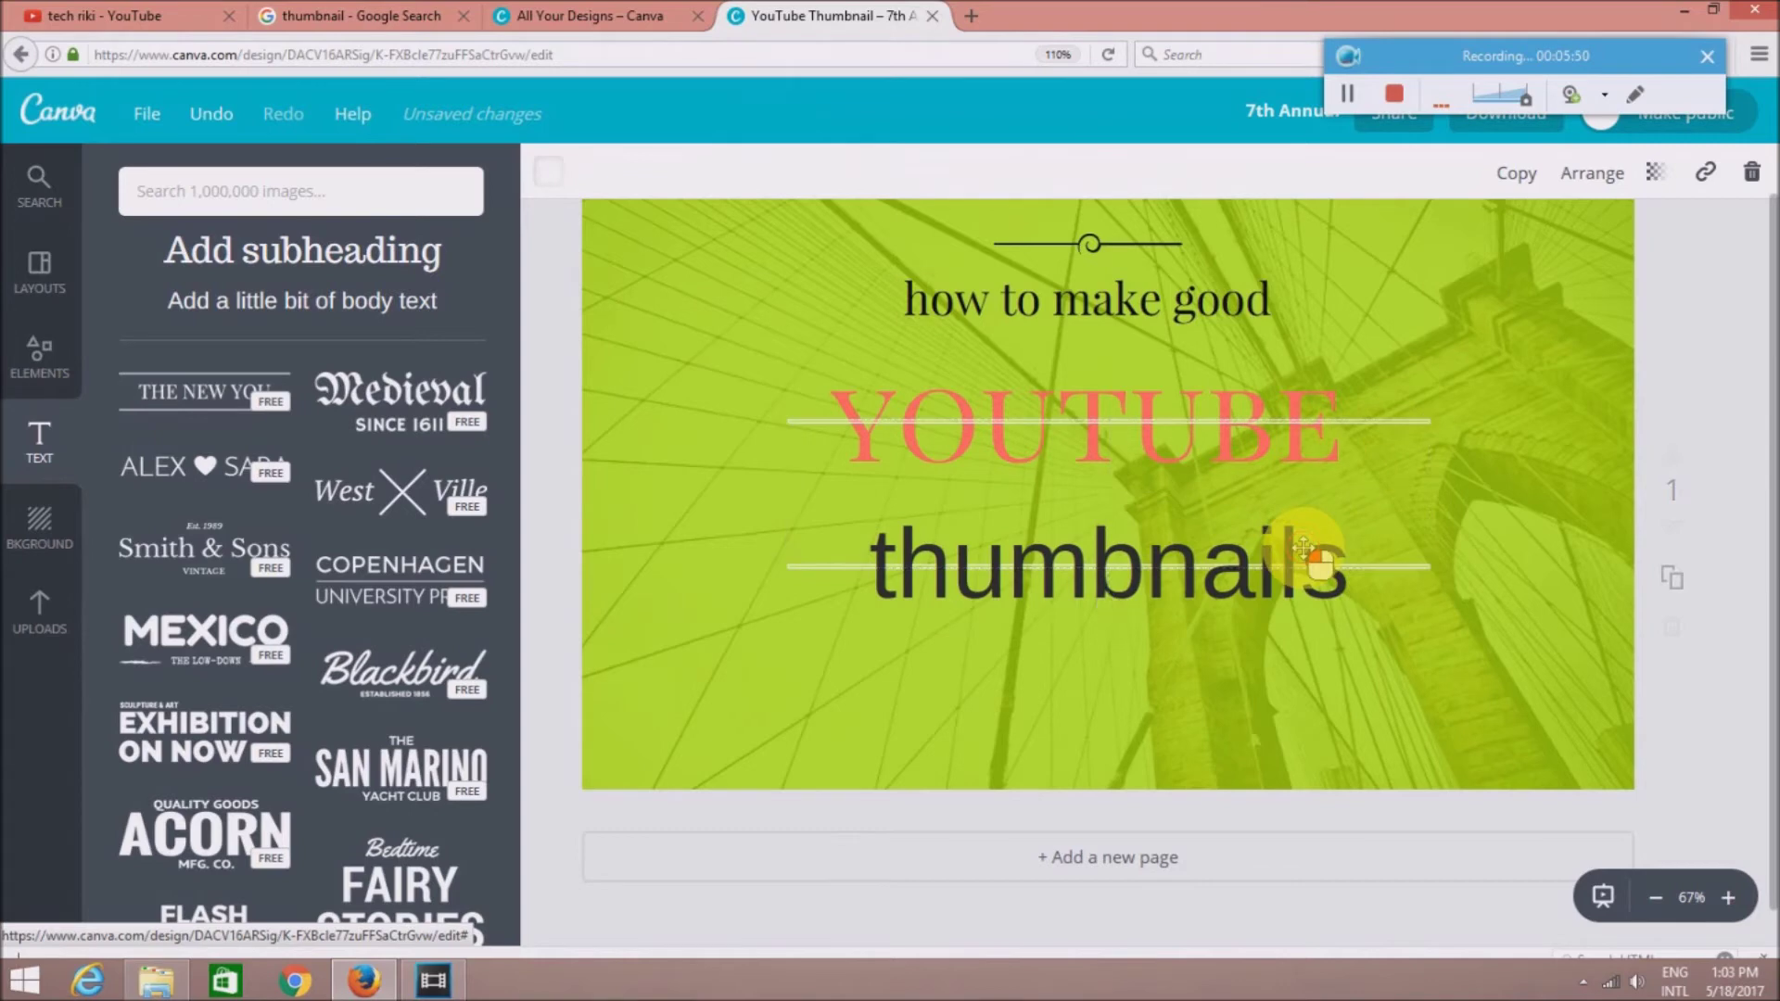
Shift 'thumbnails' and the heading group, and restore the bridge photo to fill the canvas top
drag(1304, 547, 1405, 400)
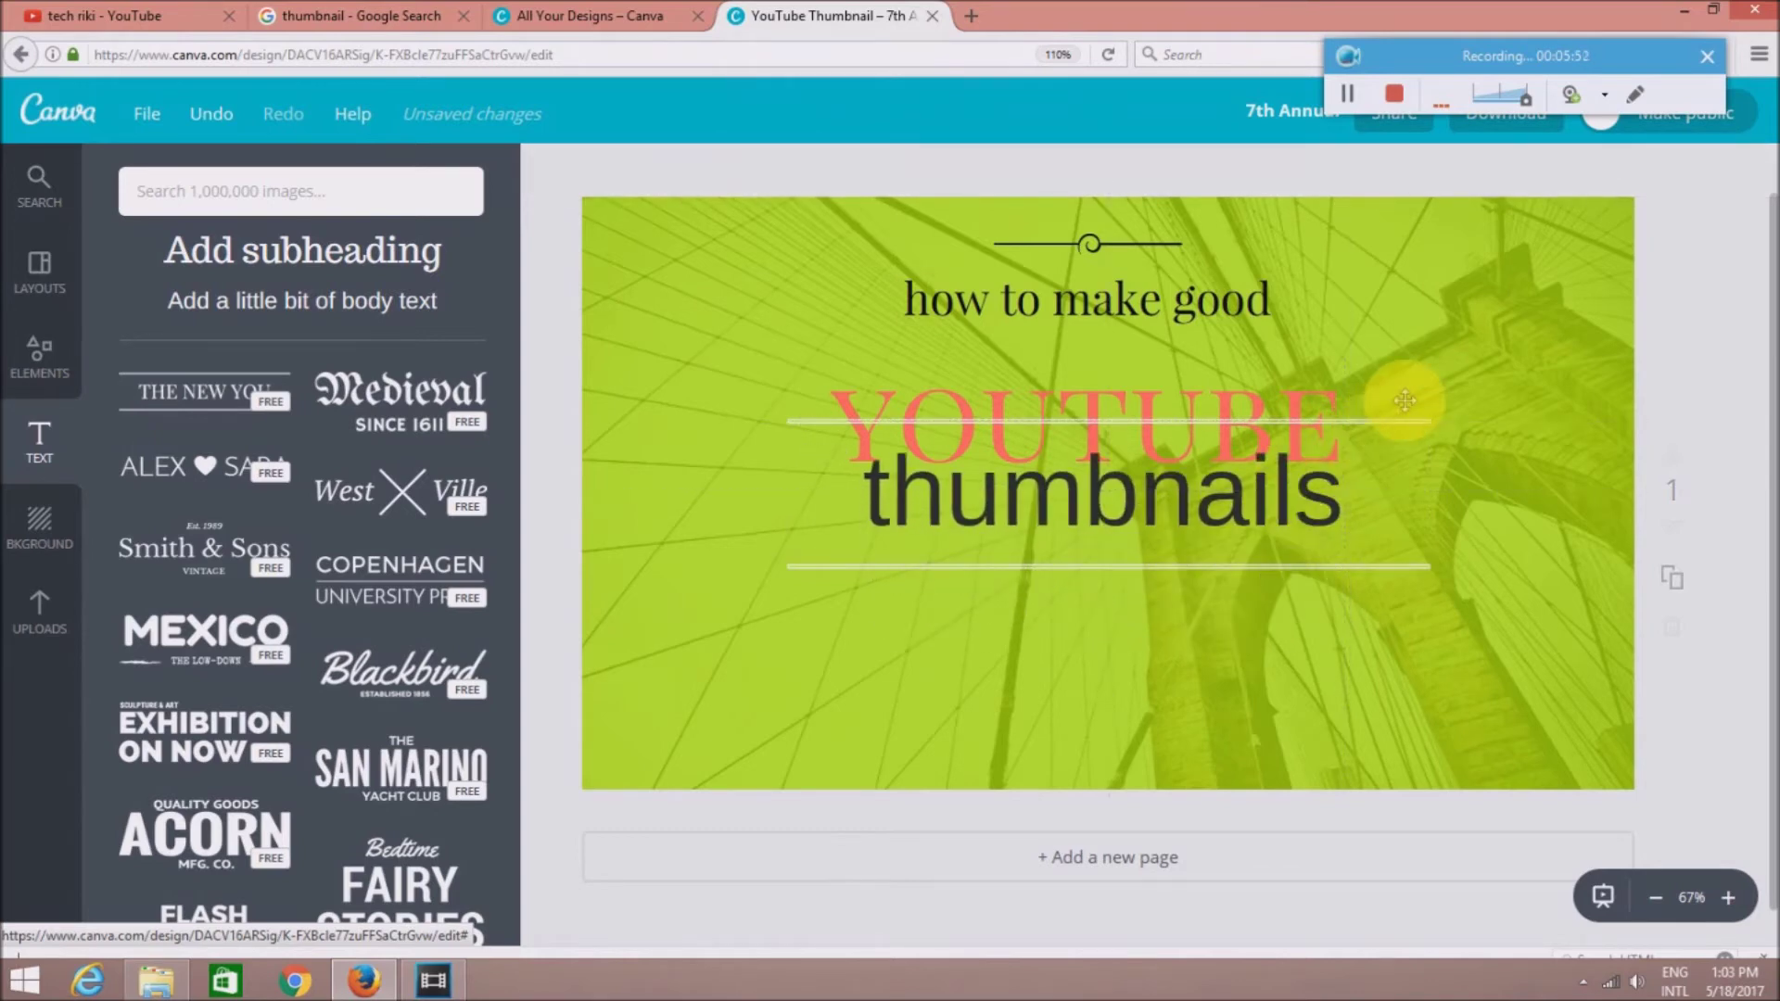
drag(1406, 413, 1391, 557)
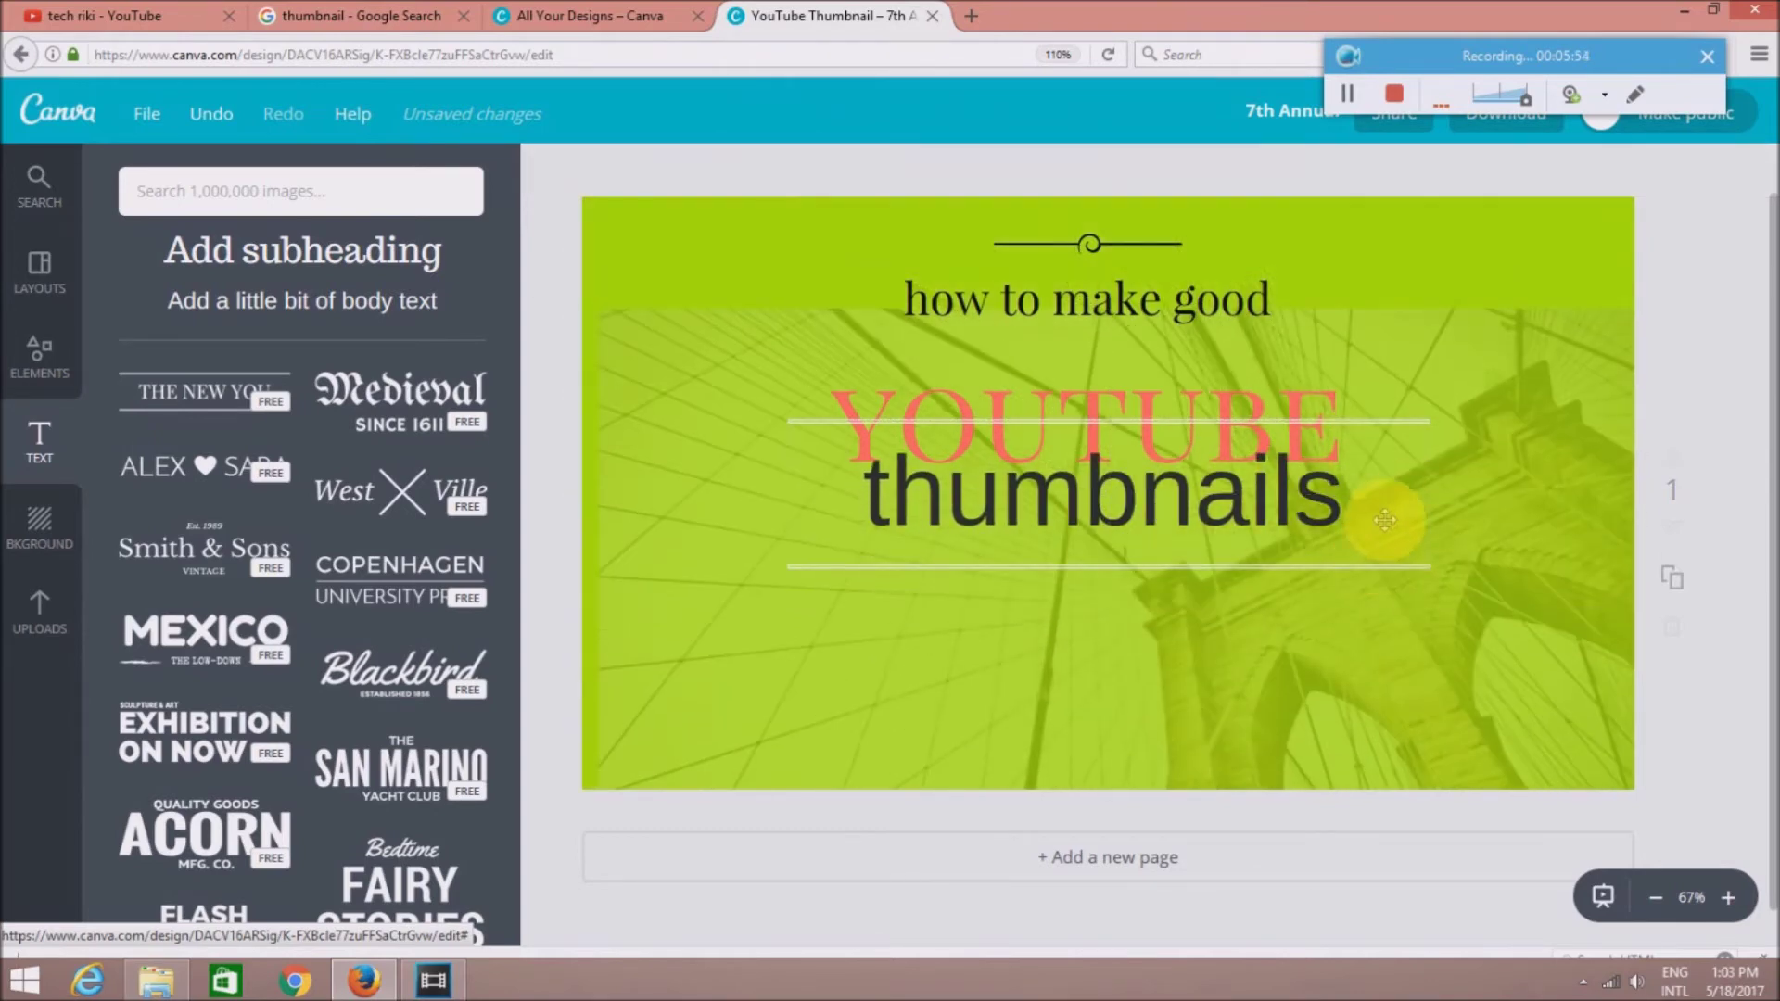
drag(1446, 322, 1445, 336)
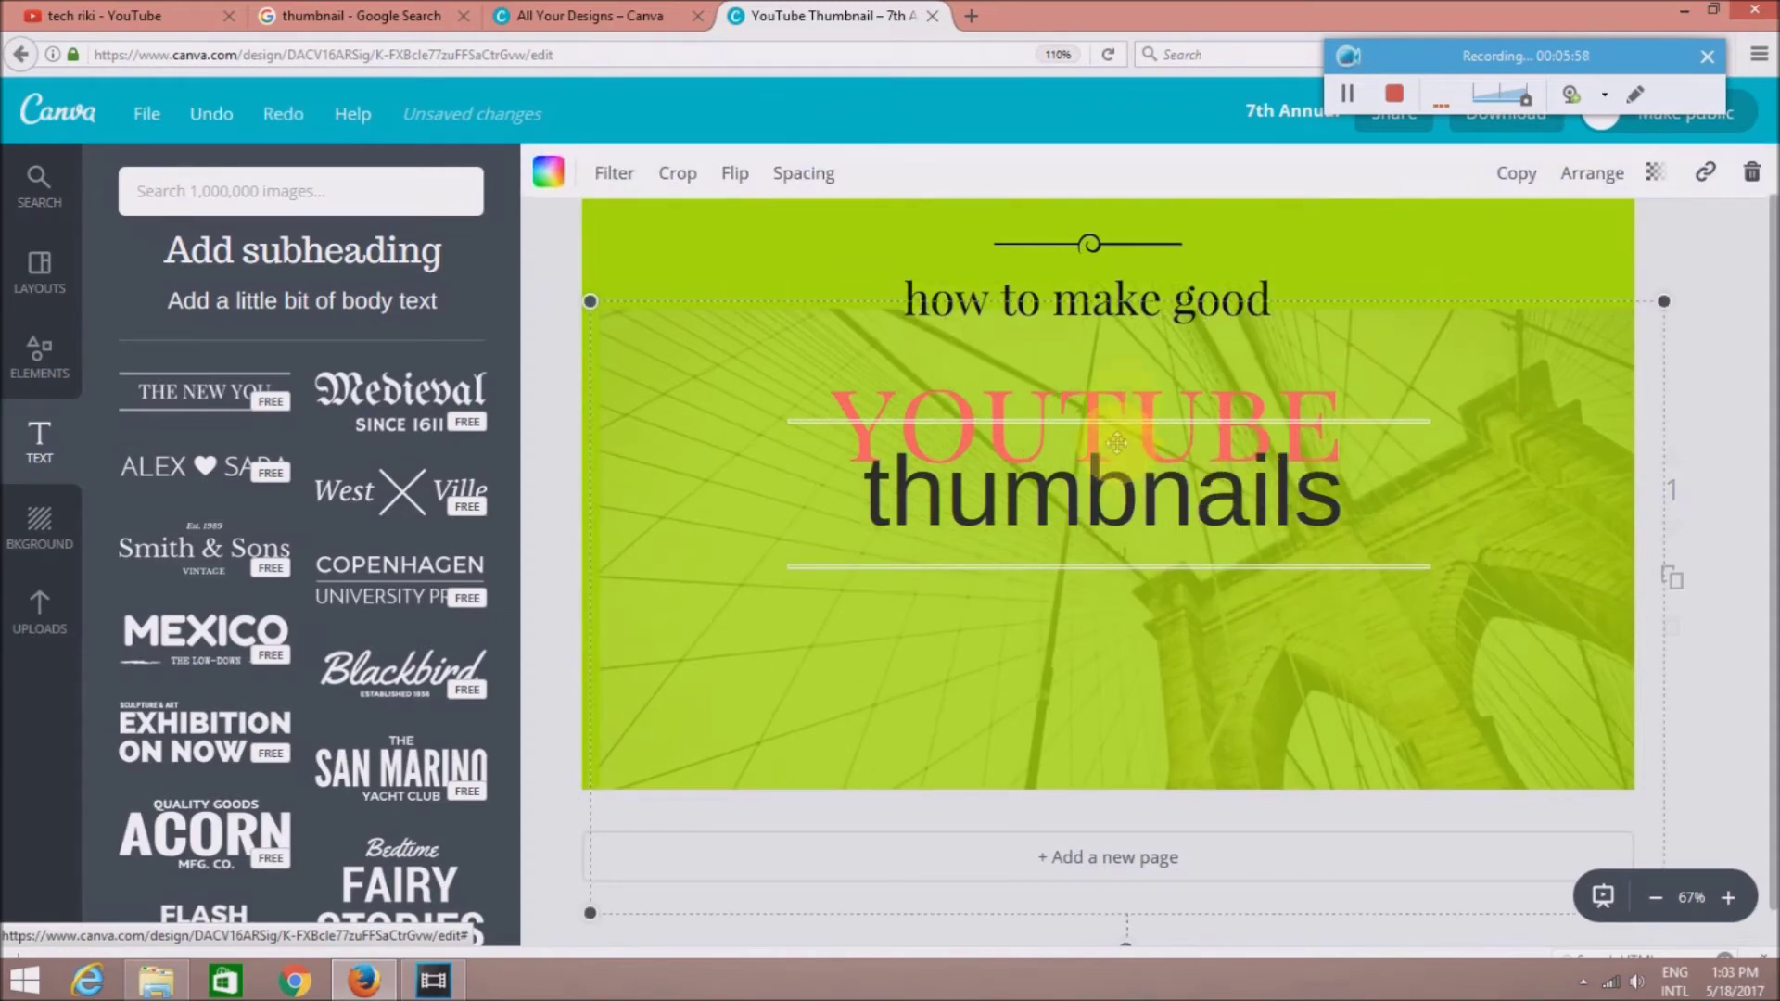
click(1154, 428)
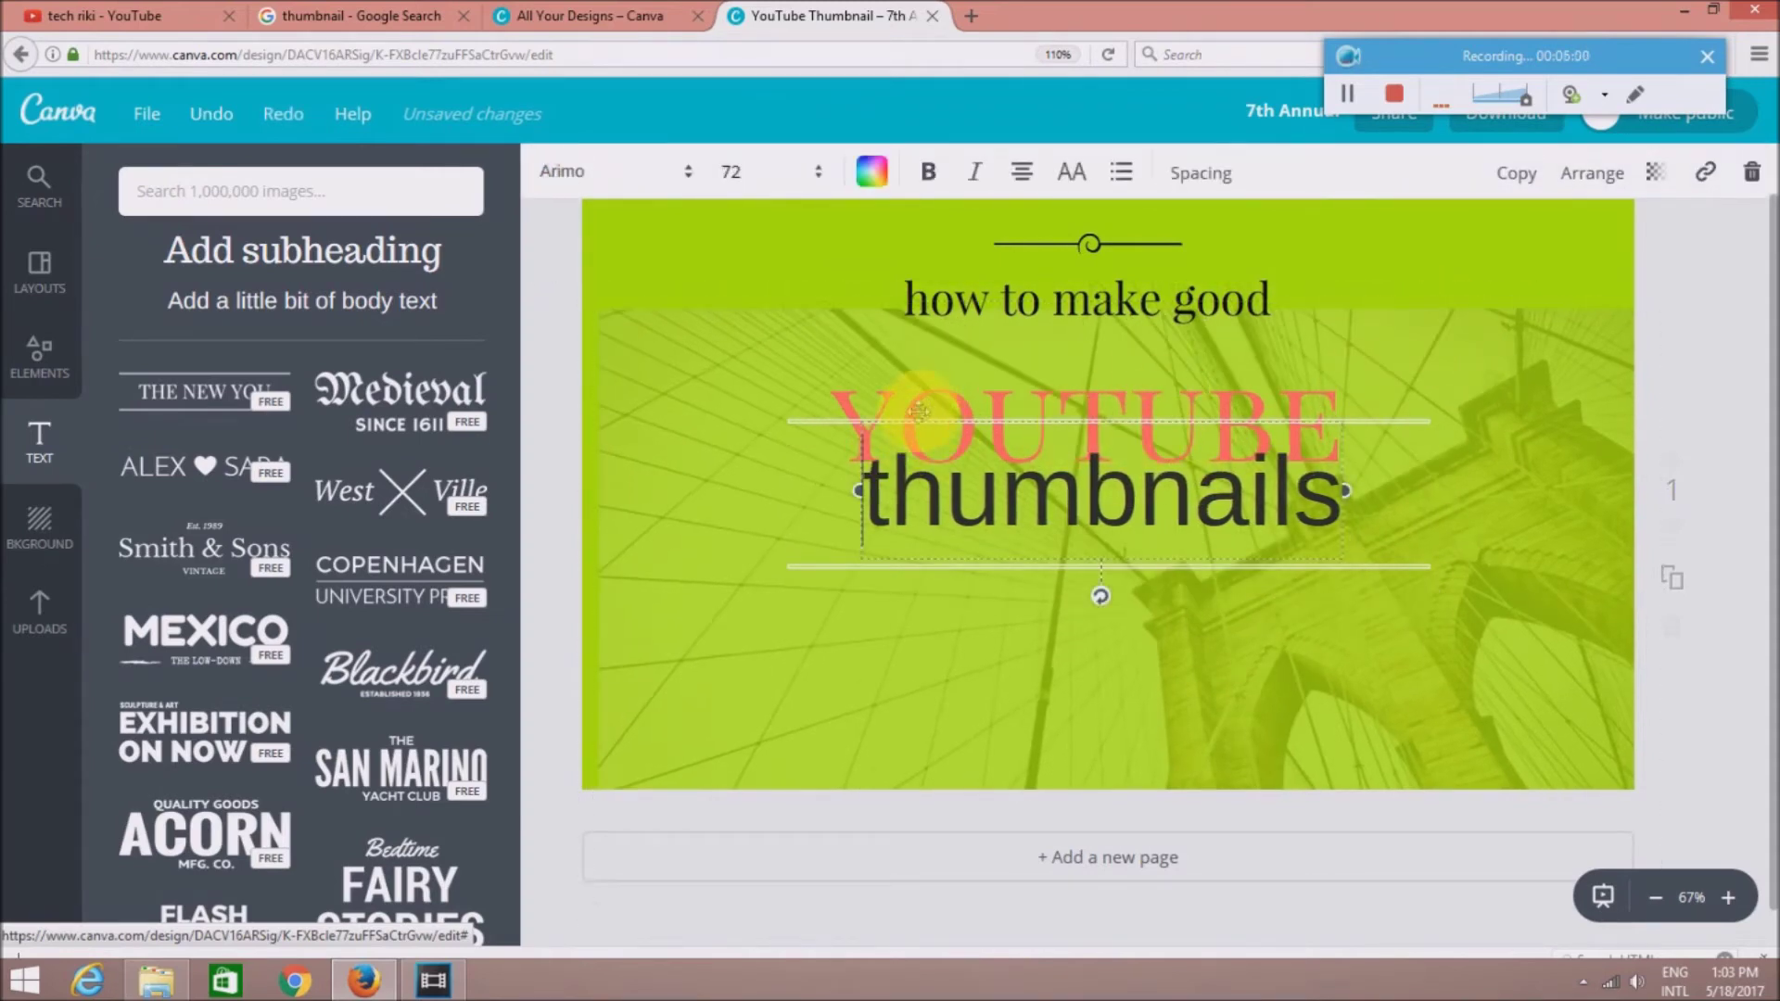
mouse_move(847, 318)
mouse_down()
mouse_move(841, 293)
mouse_move(844, 458)
mouse_up()
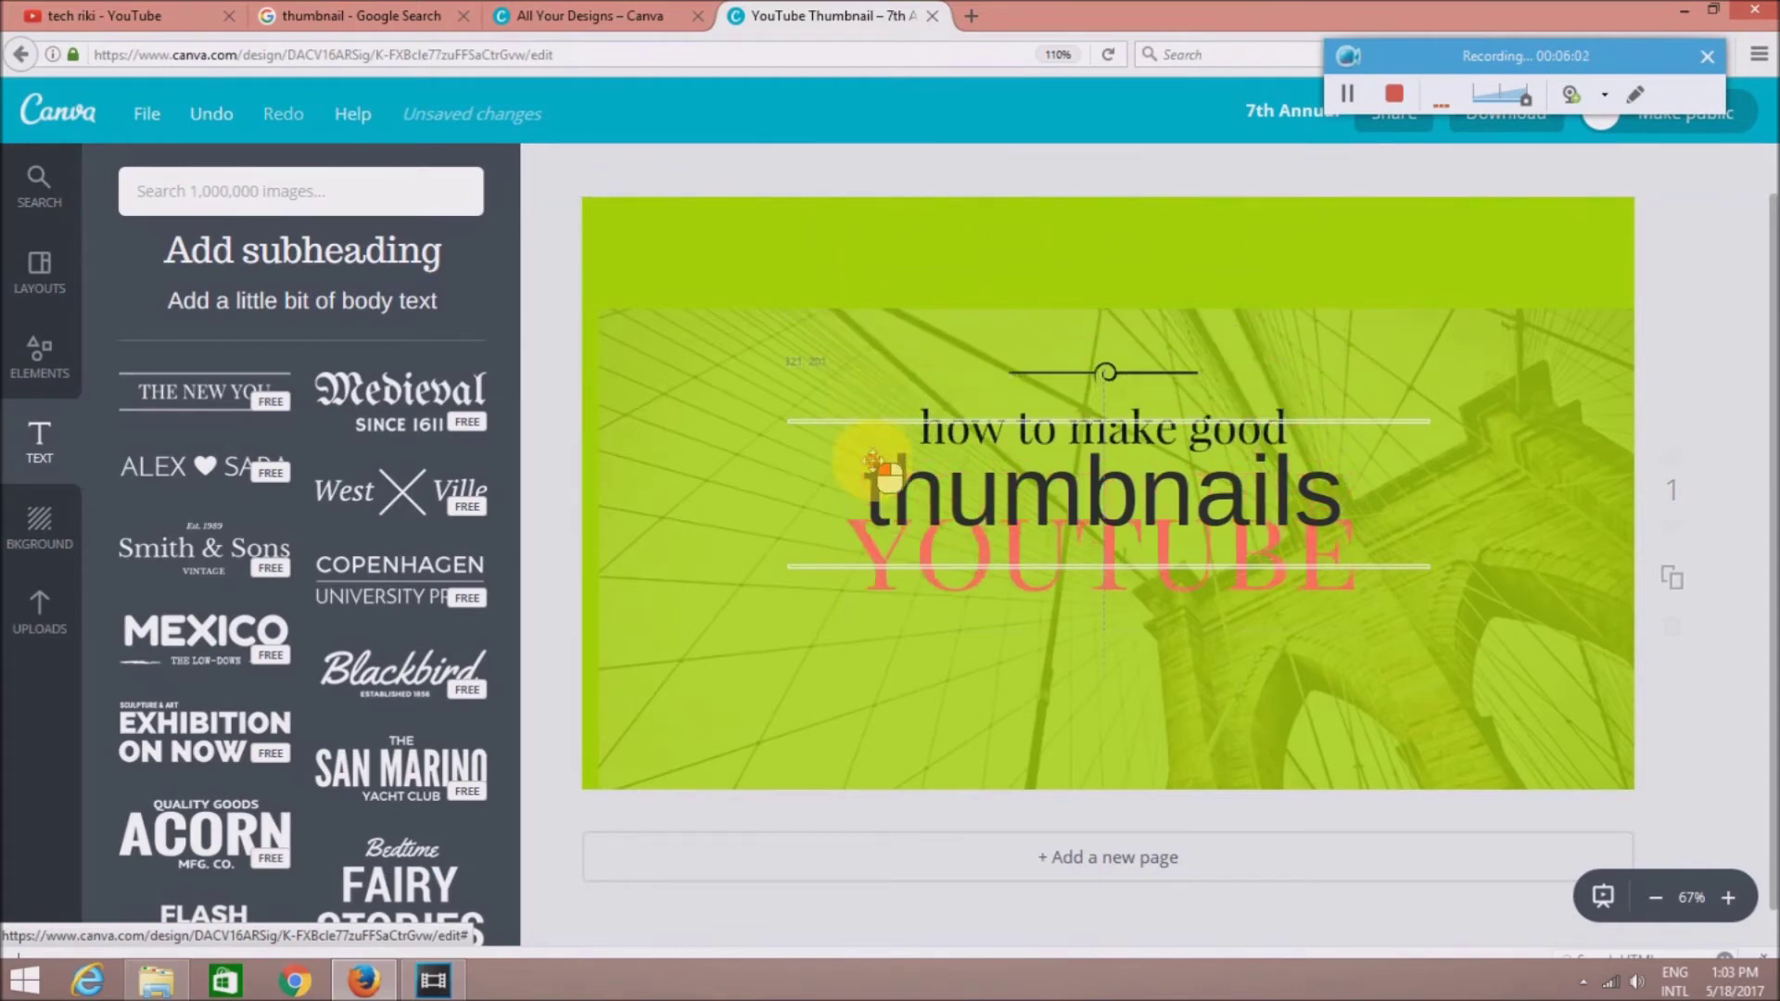
drag(608, 312, 603, 244)
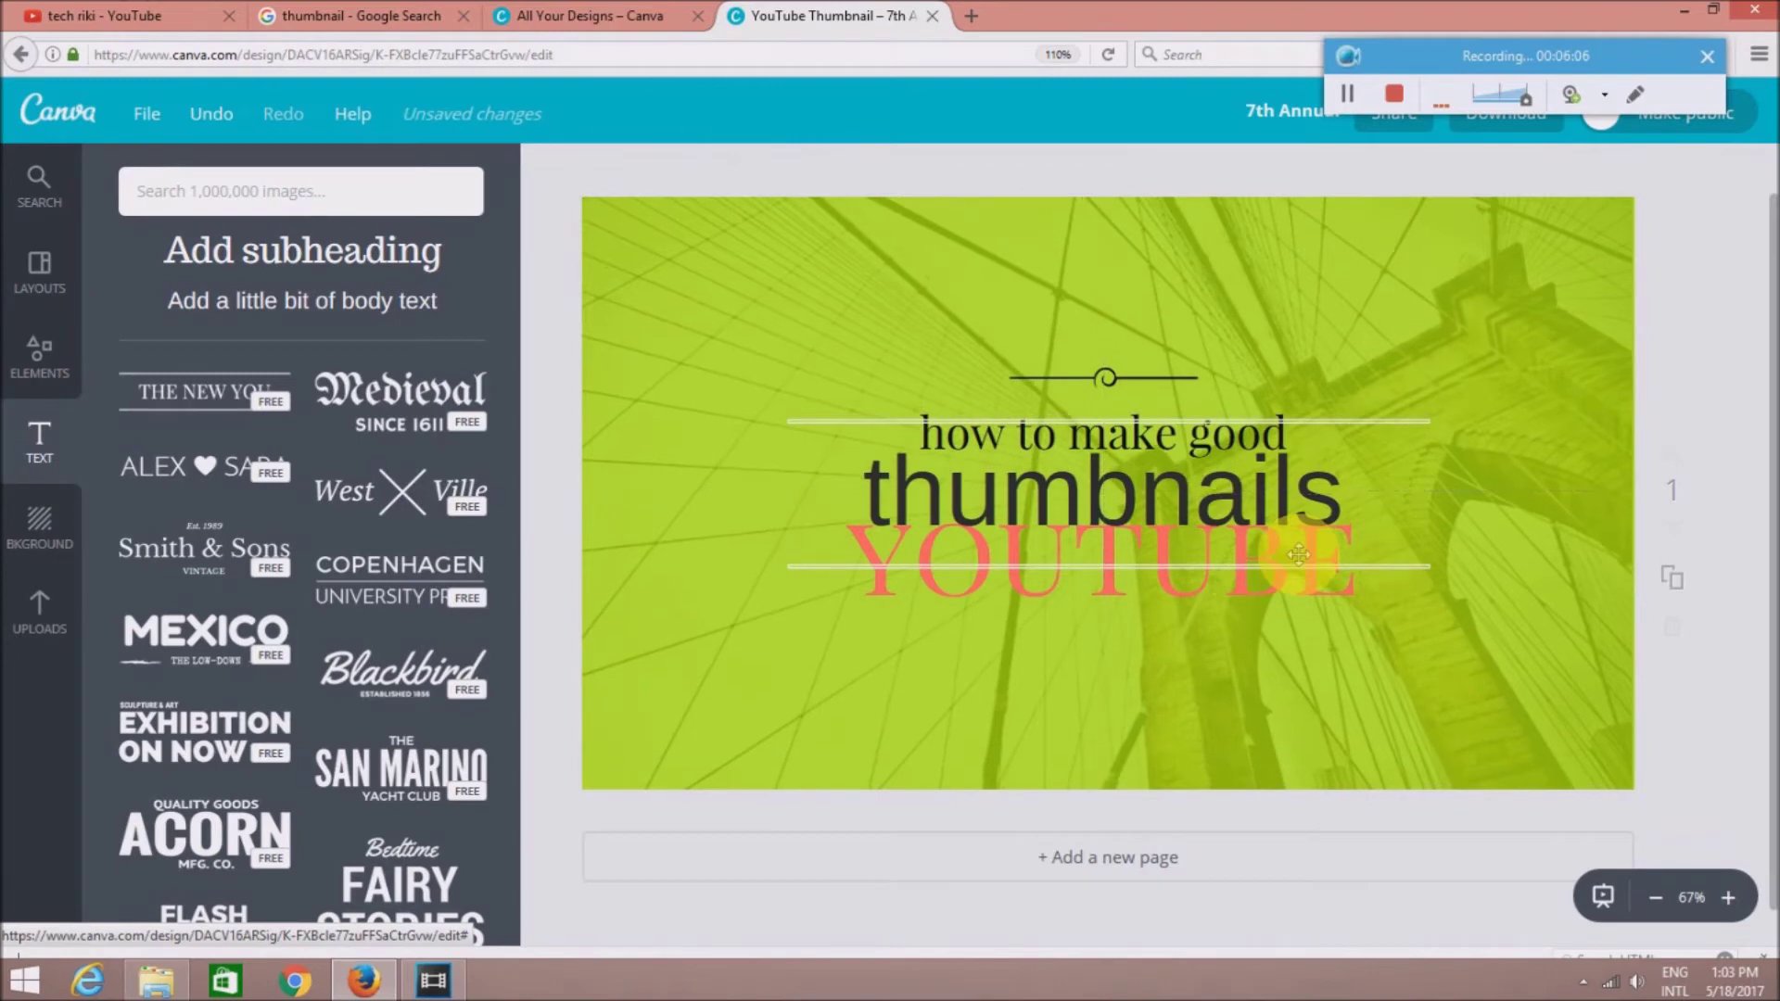
Place 'how to make good' above YOUTUBE and 'thumbnails' on the line beneath it
click(1130, 415)
drag(1129, 428, 1148, 441)
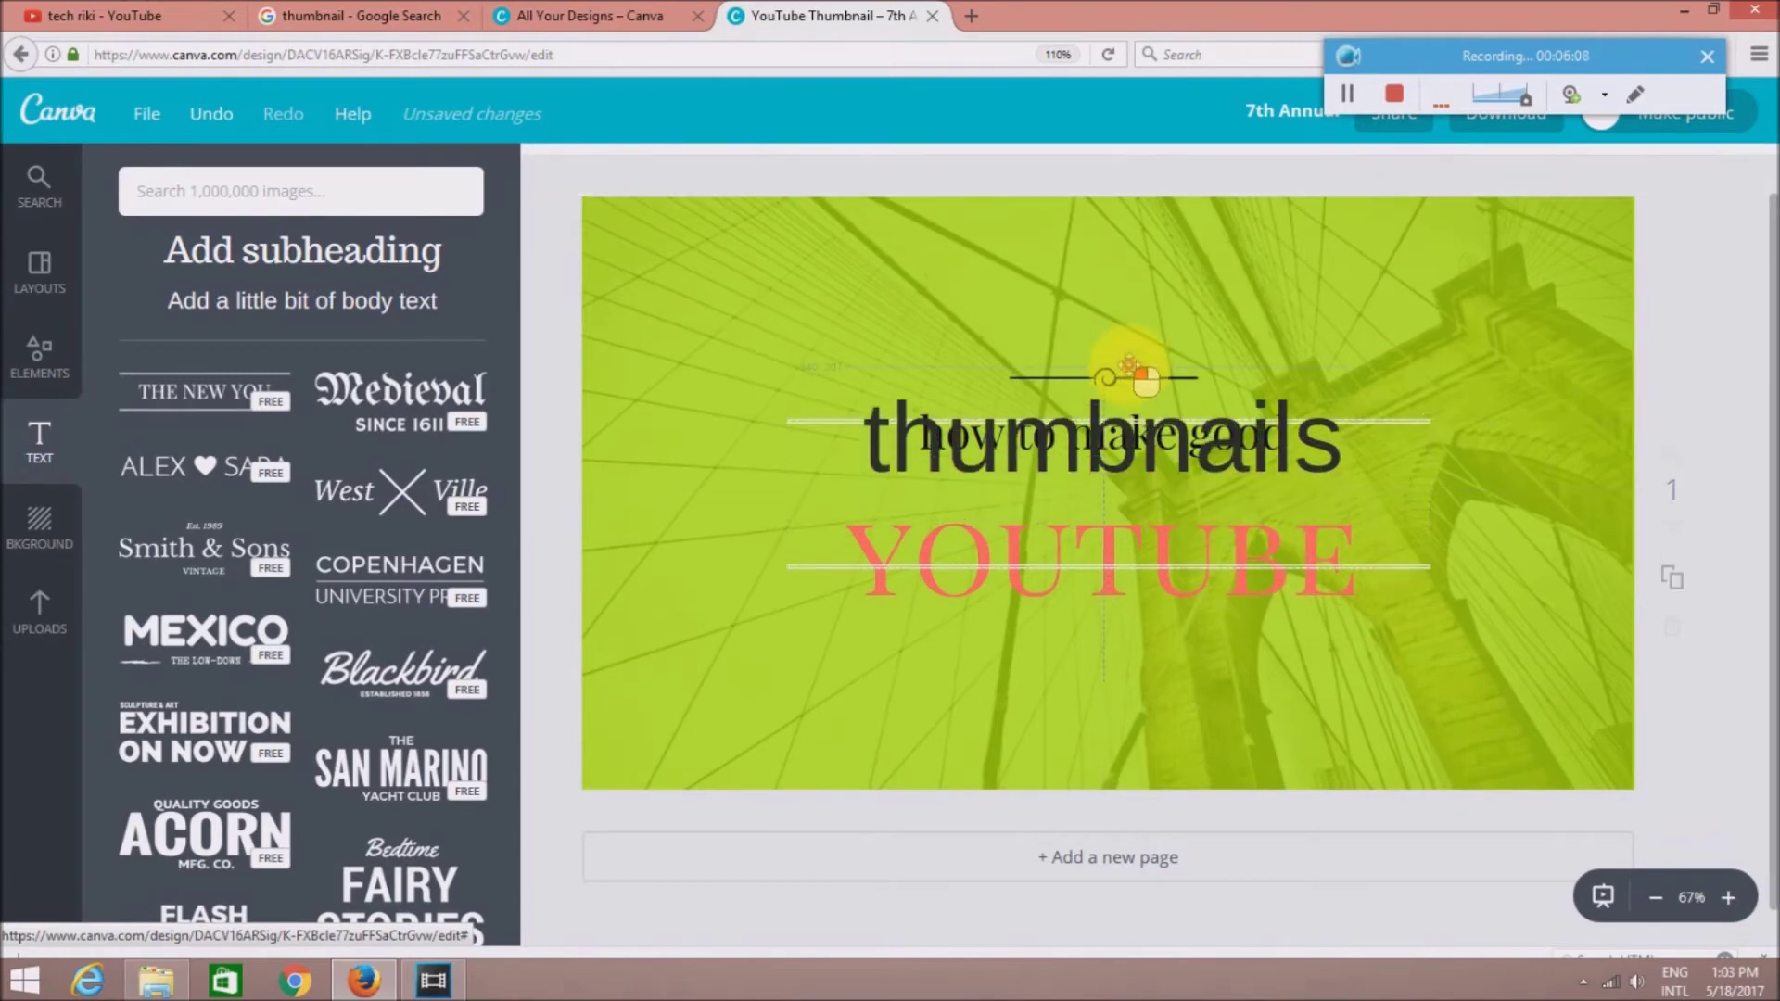
drag(1150, 377, 1146, 299)
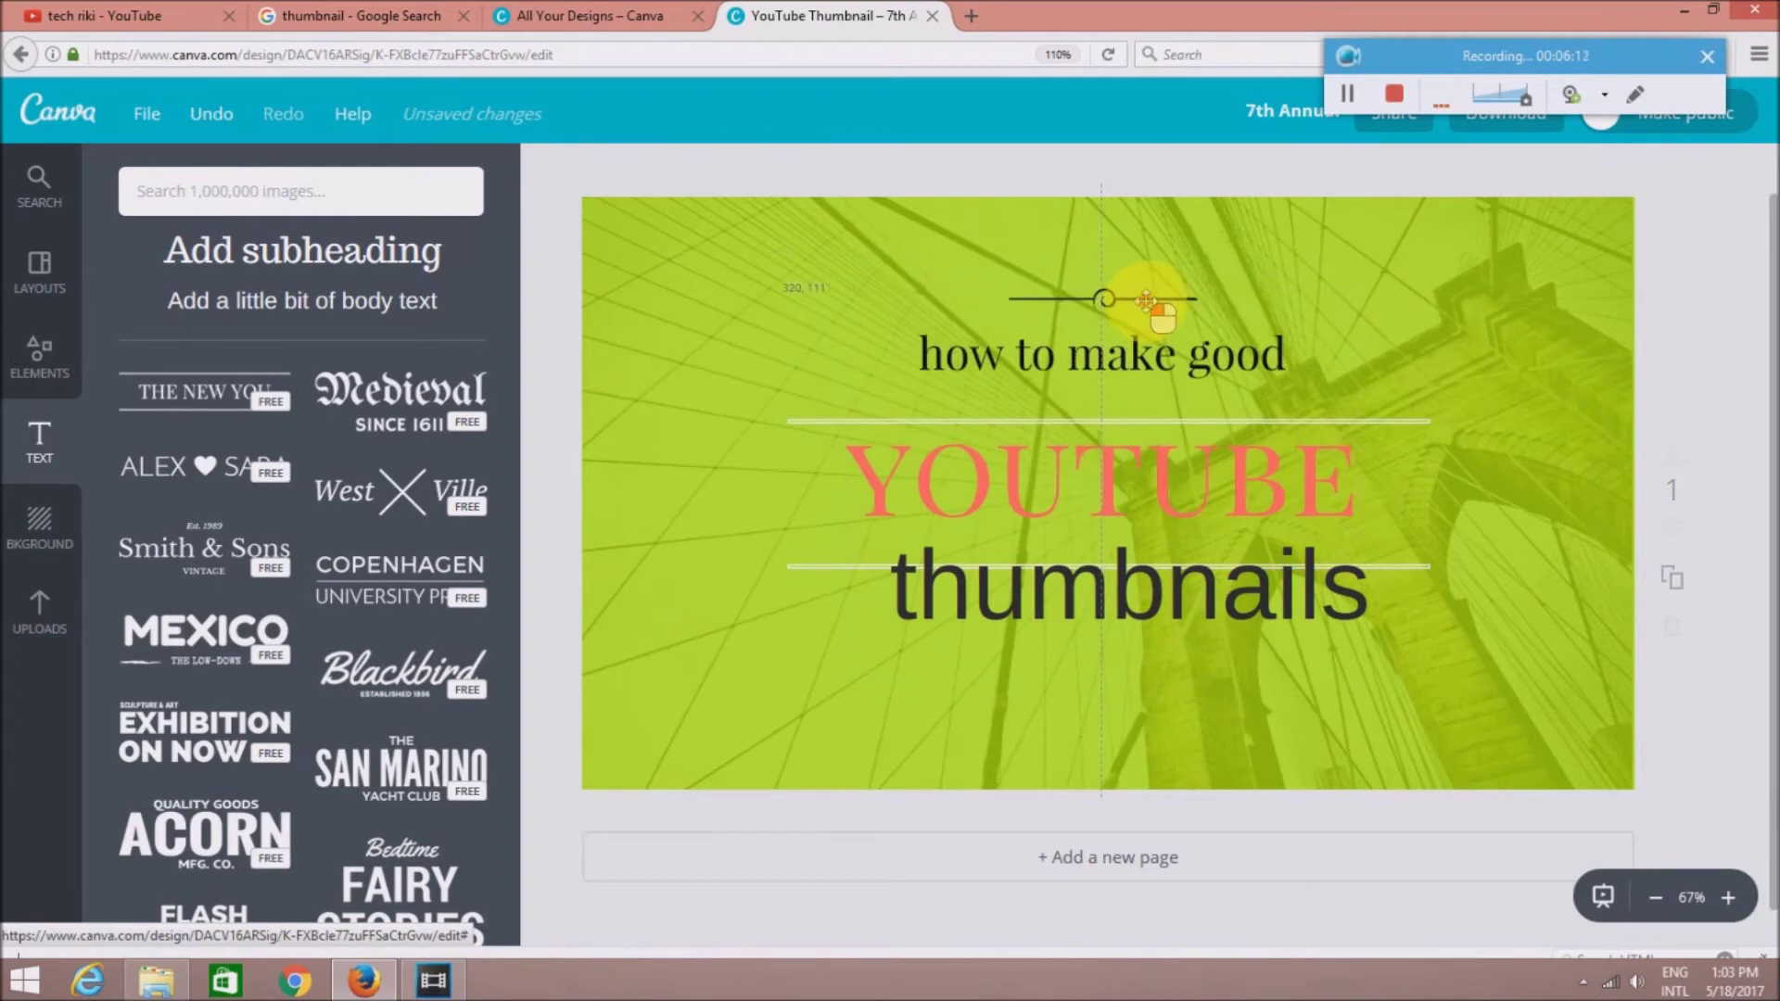
drag(1166, 600, 1170, 652)
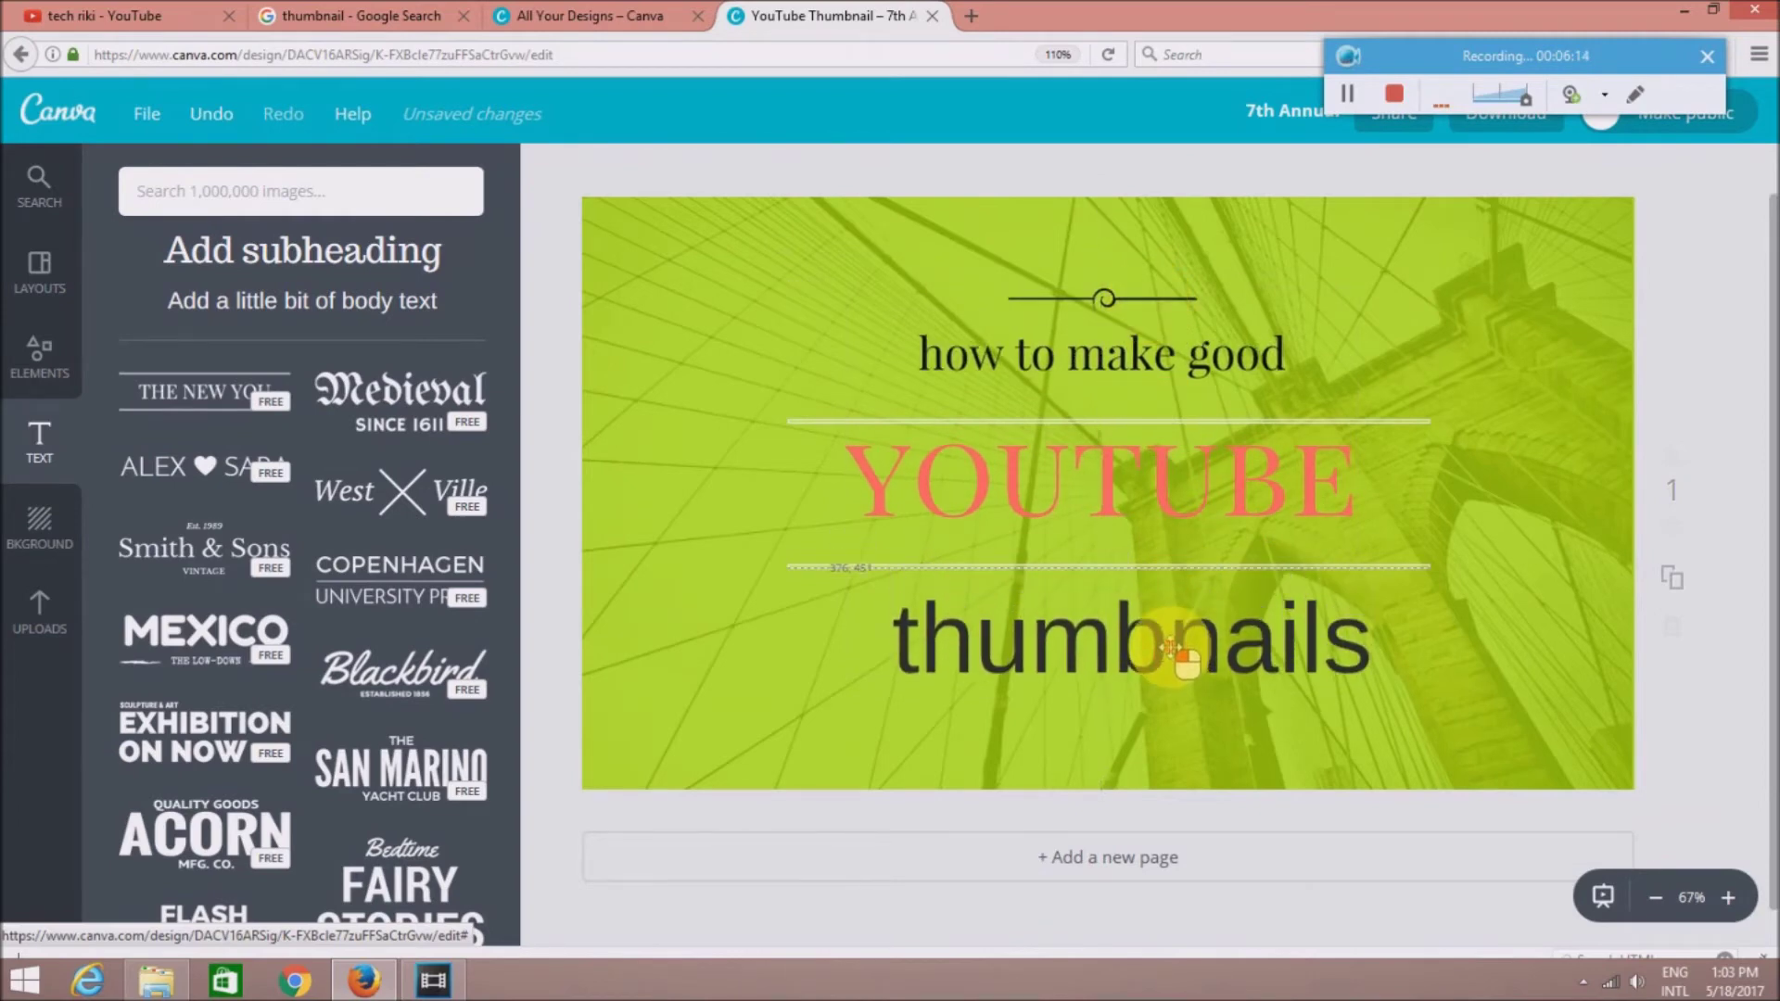
click(1359, 352)
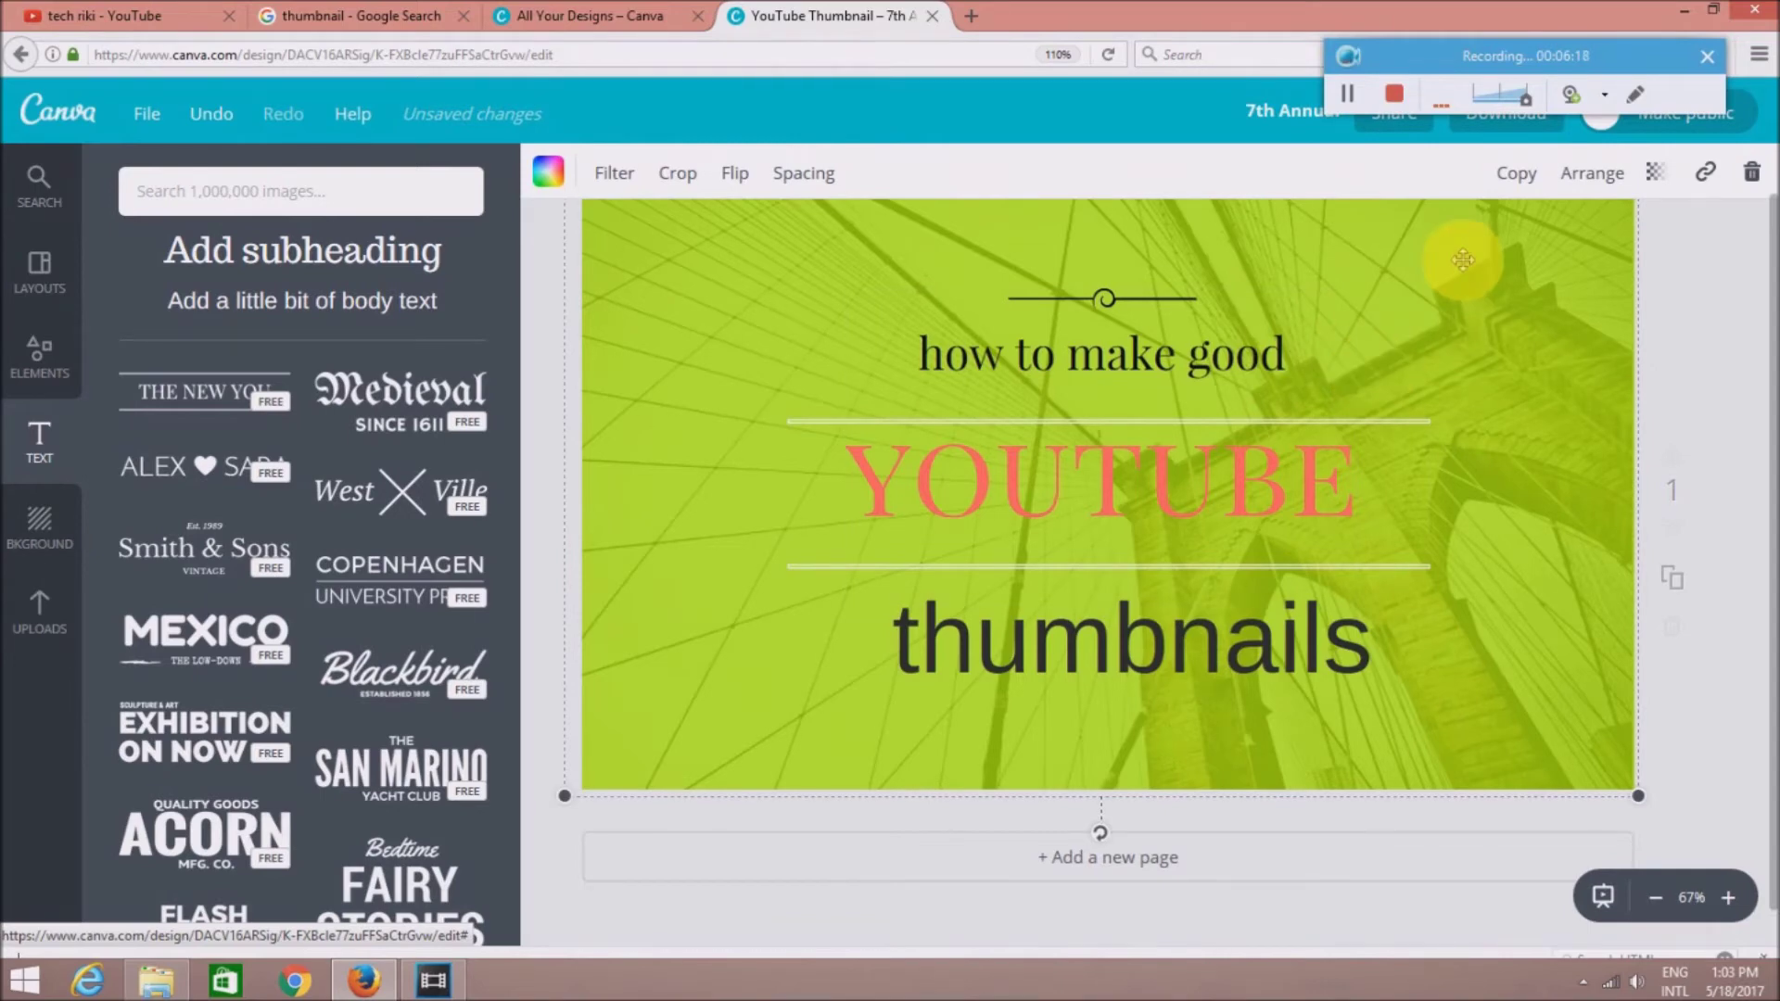
Browse the Elements panel's Icons, image search and element collections
click(13, 378)
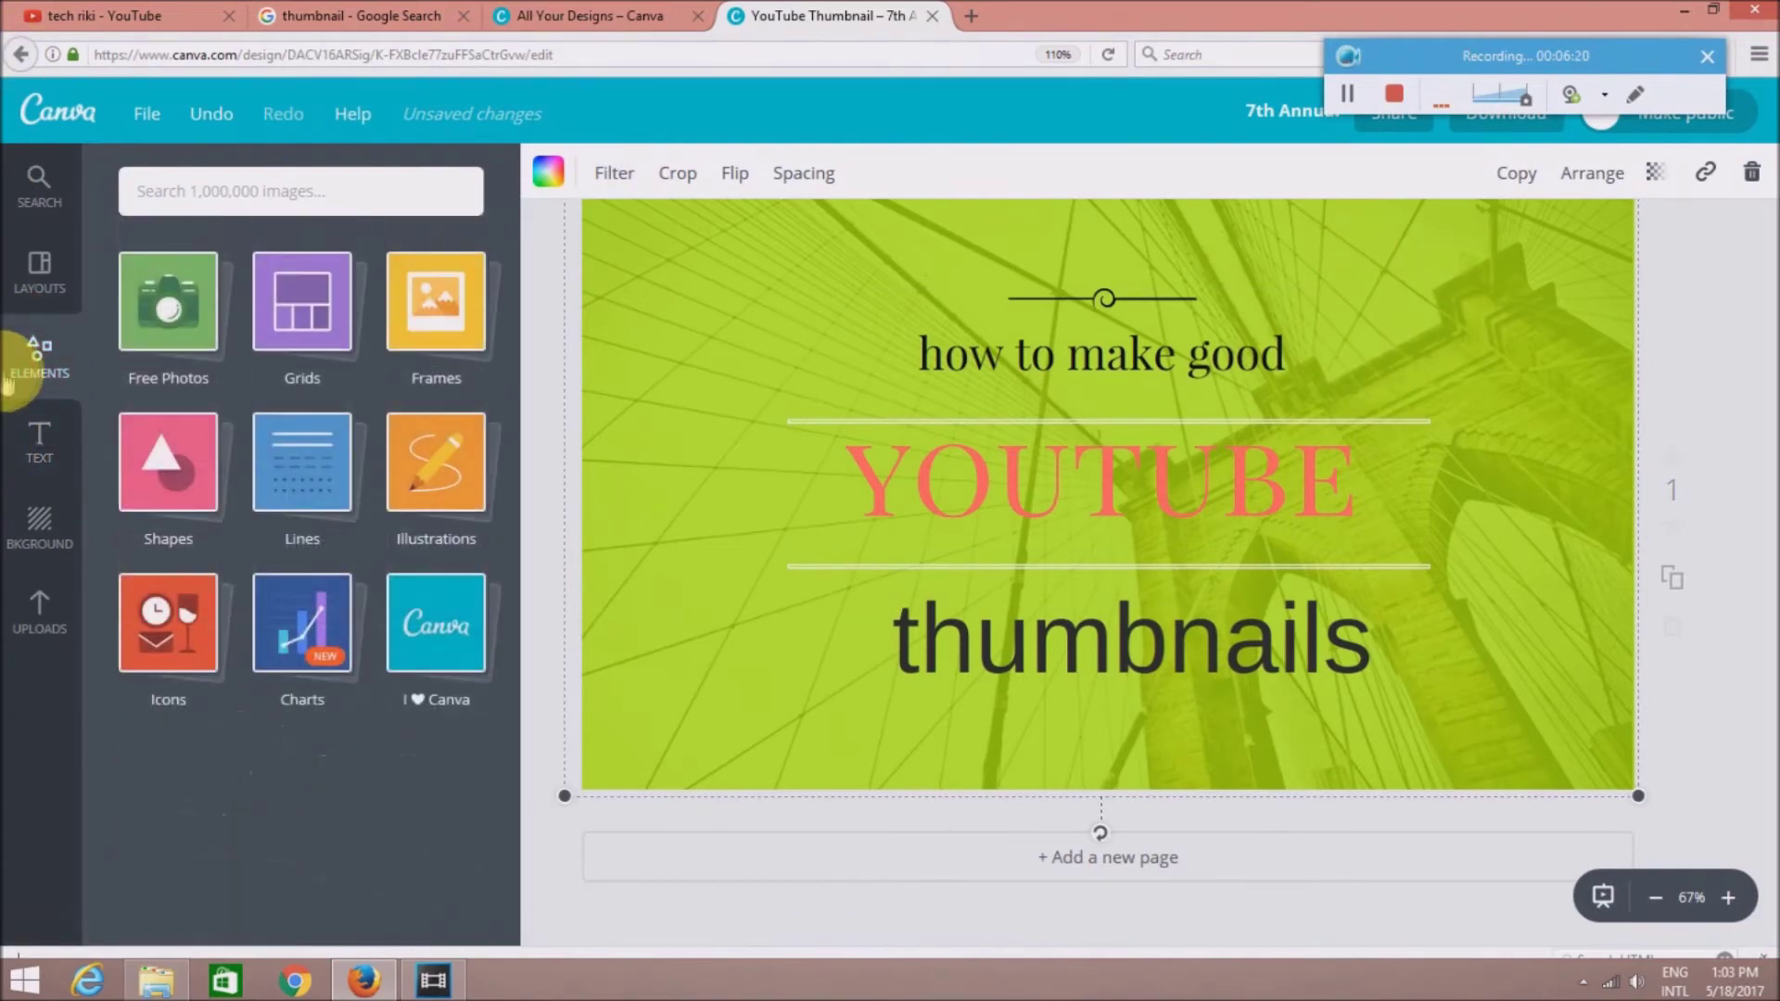
click(188, 647)
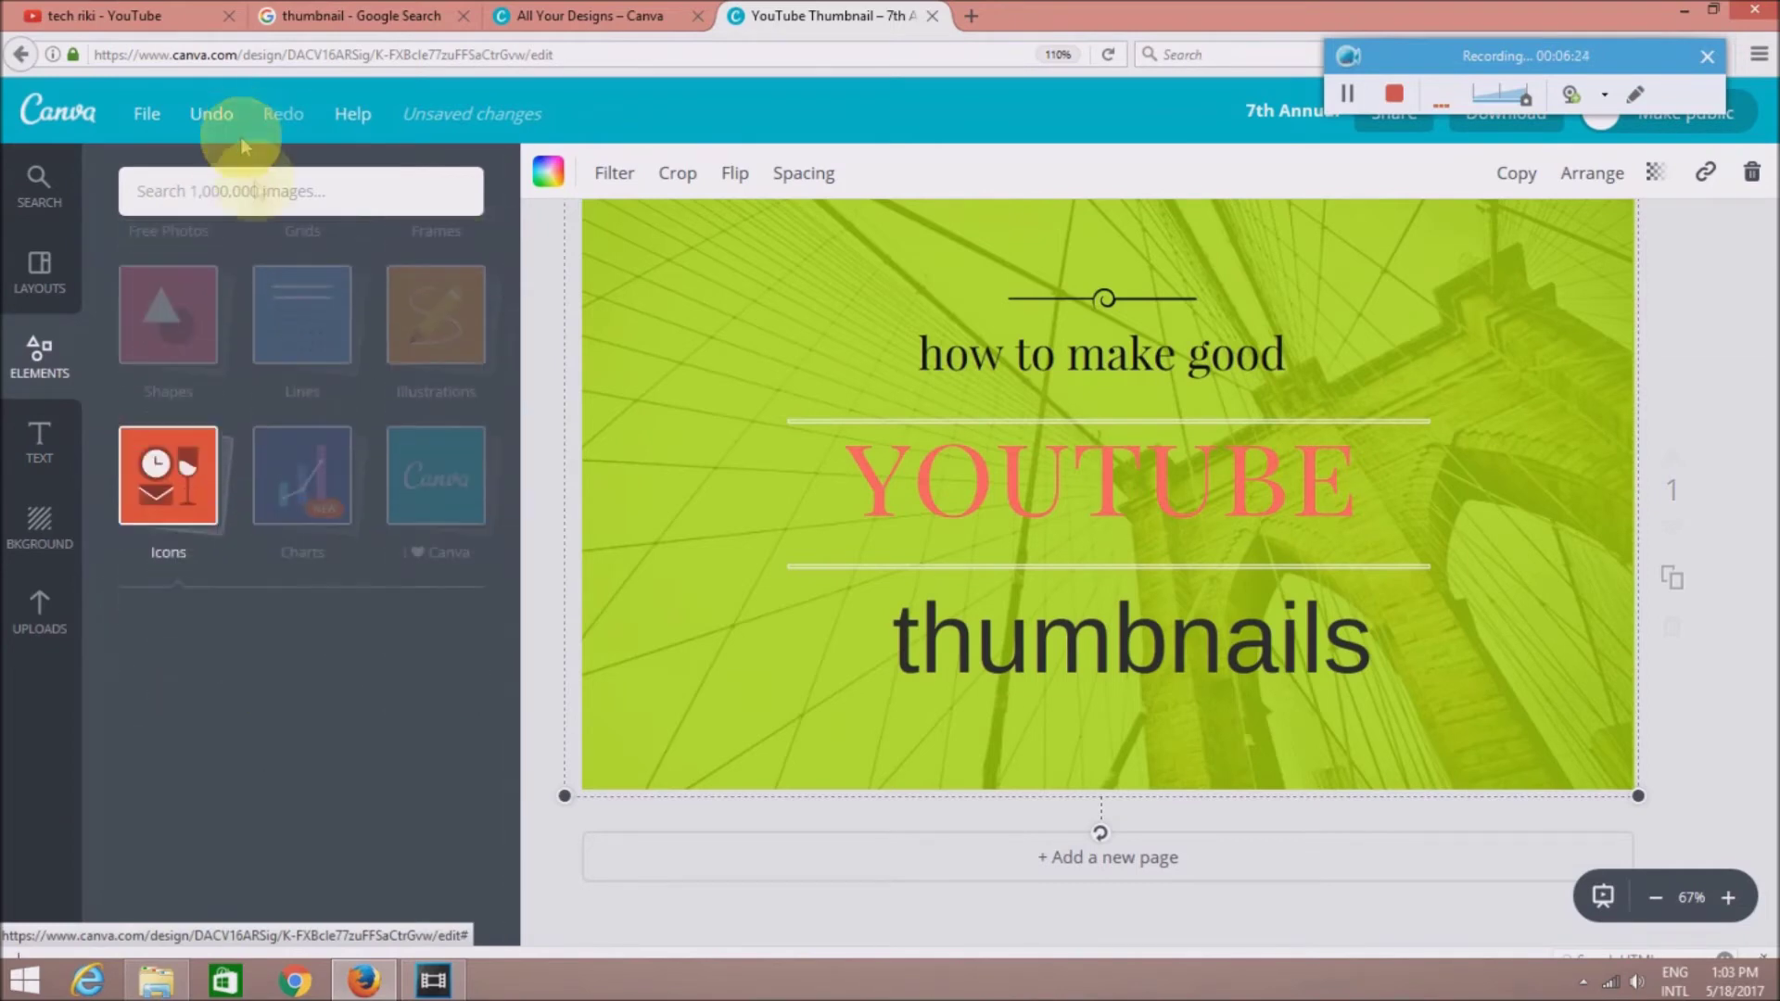
click(267, 198)
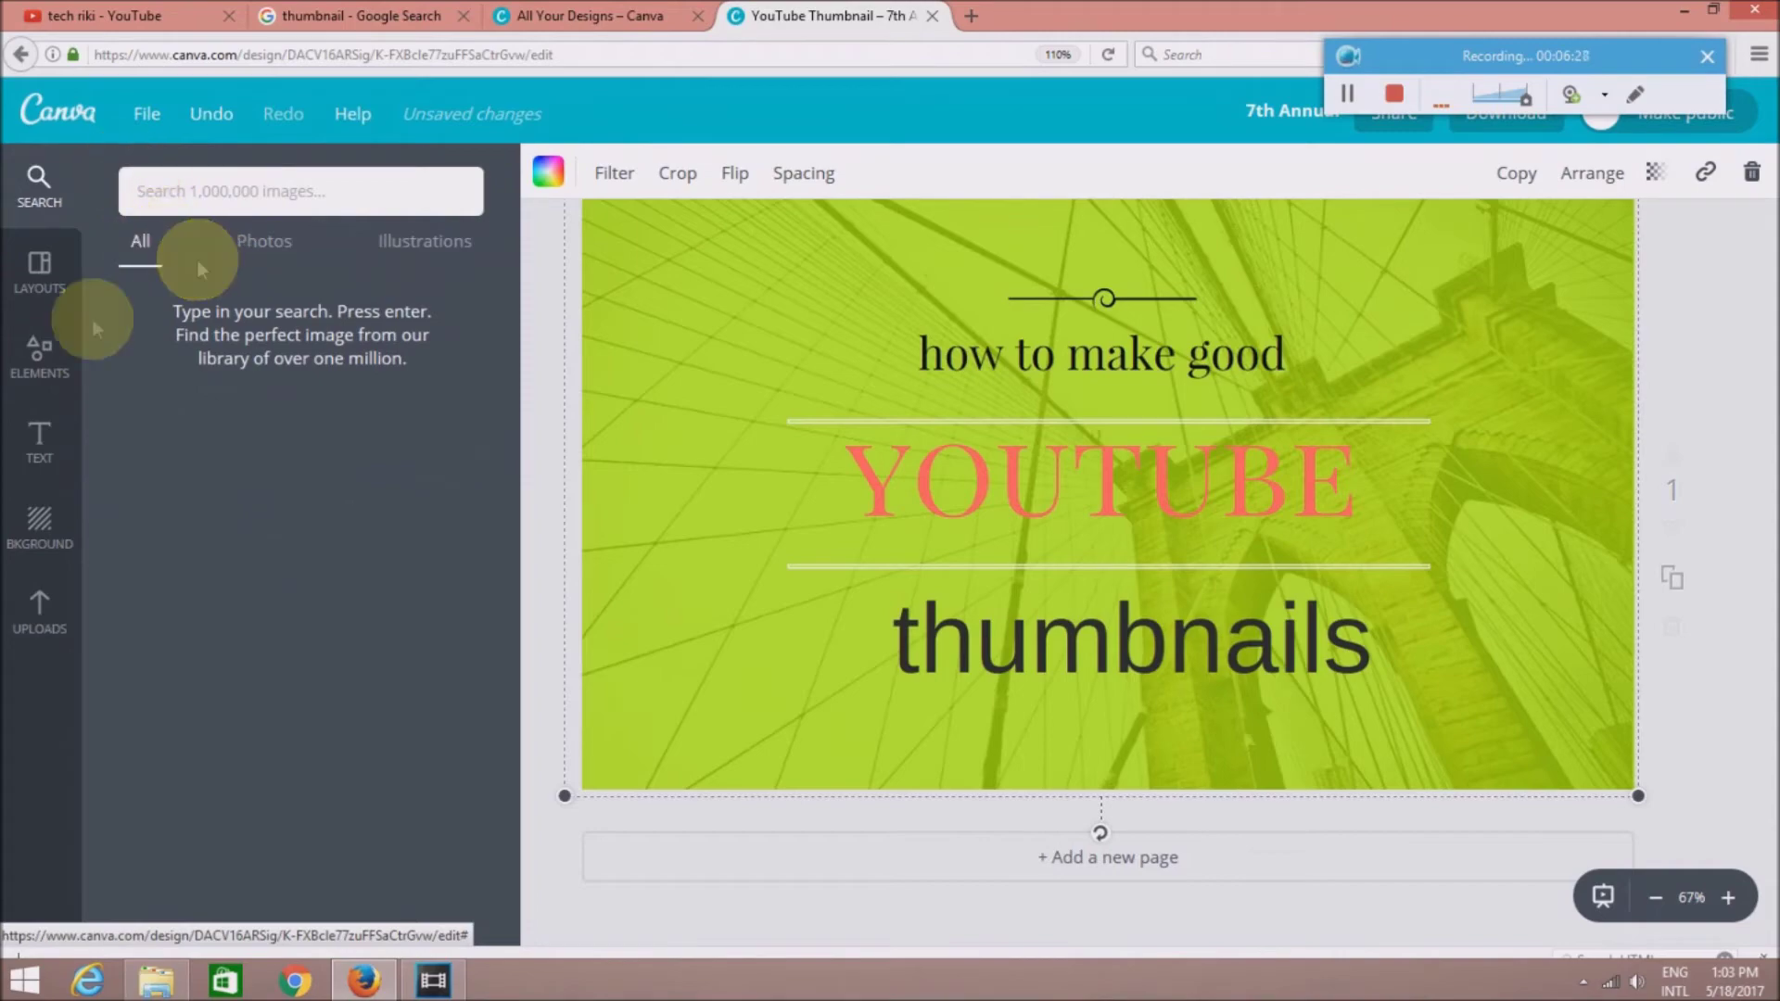
click(39, 357)
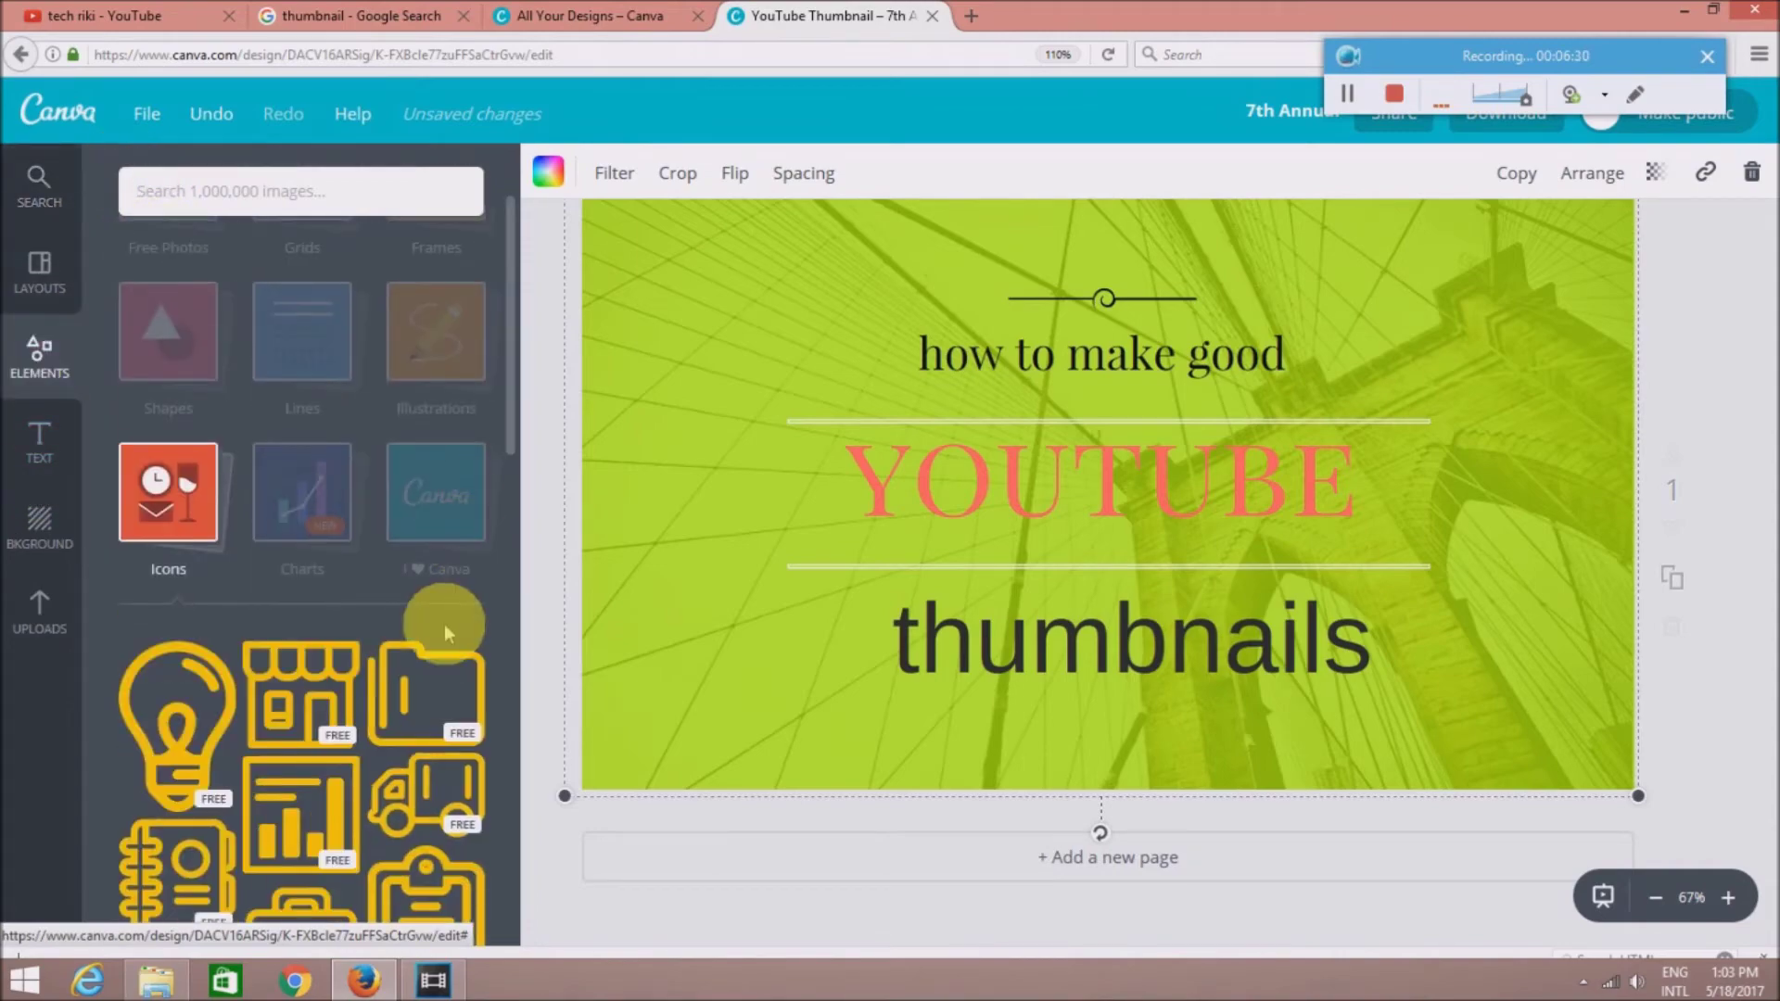
scroll(399, 501, down, 5)
scroll(371, 516, down, 5)
scroll(377, 517, down, 5)
scroll(380, 537, down, 5)
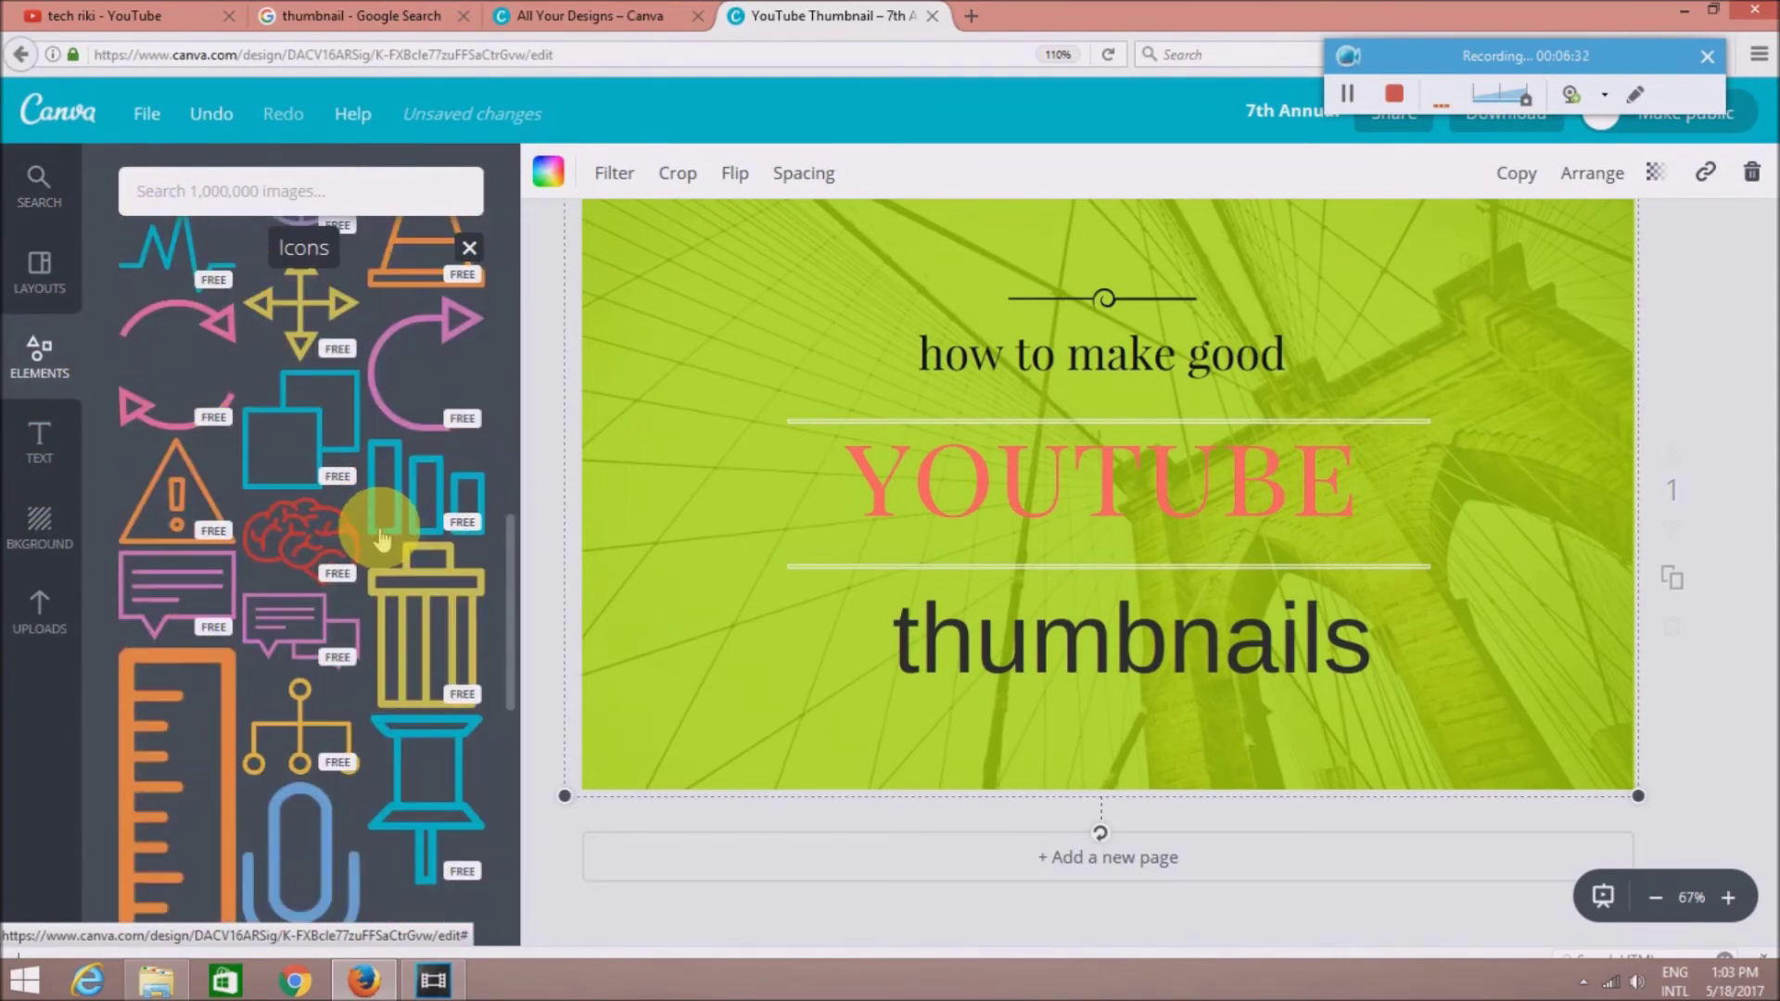
scroll(320, 675, down, 5)
scroll(327, 686, down, 10)
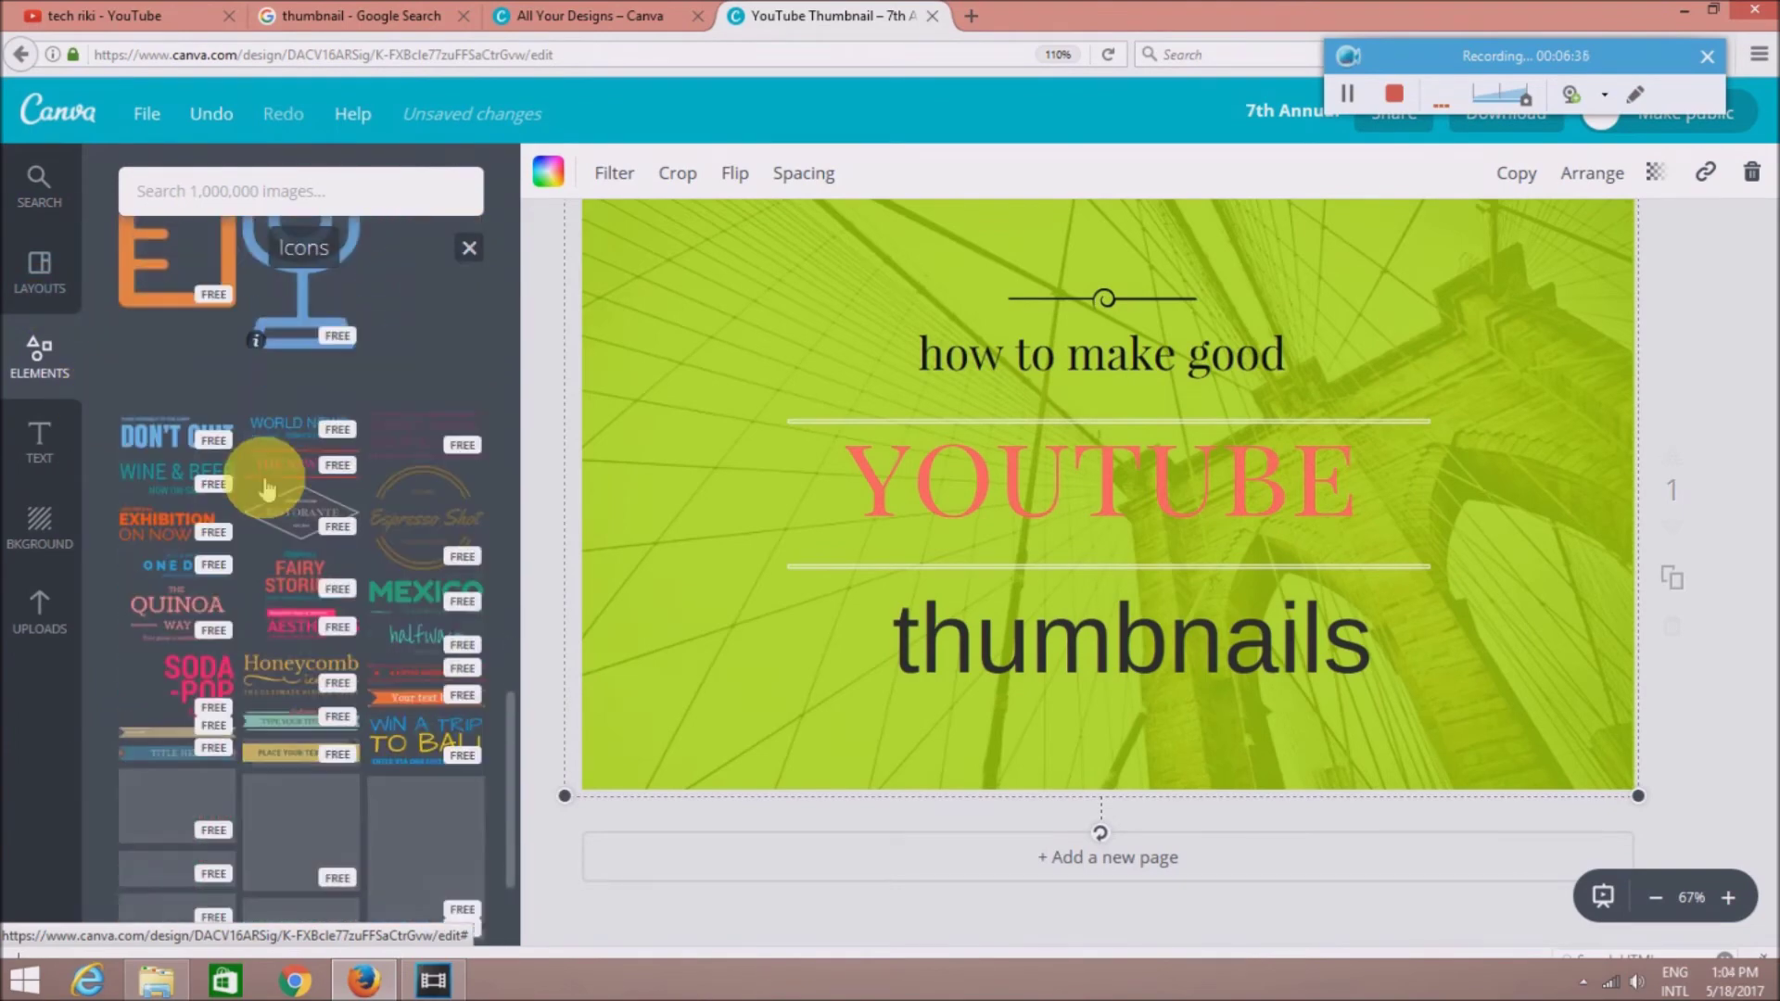
scroll(266, 482, up, 5)
scroll(264, 477, up, 5)
scroll(264, 477, up, 3)
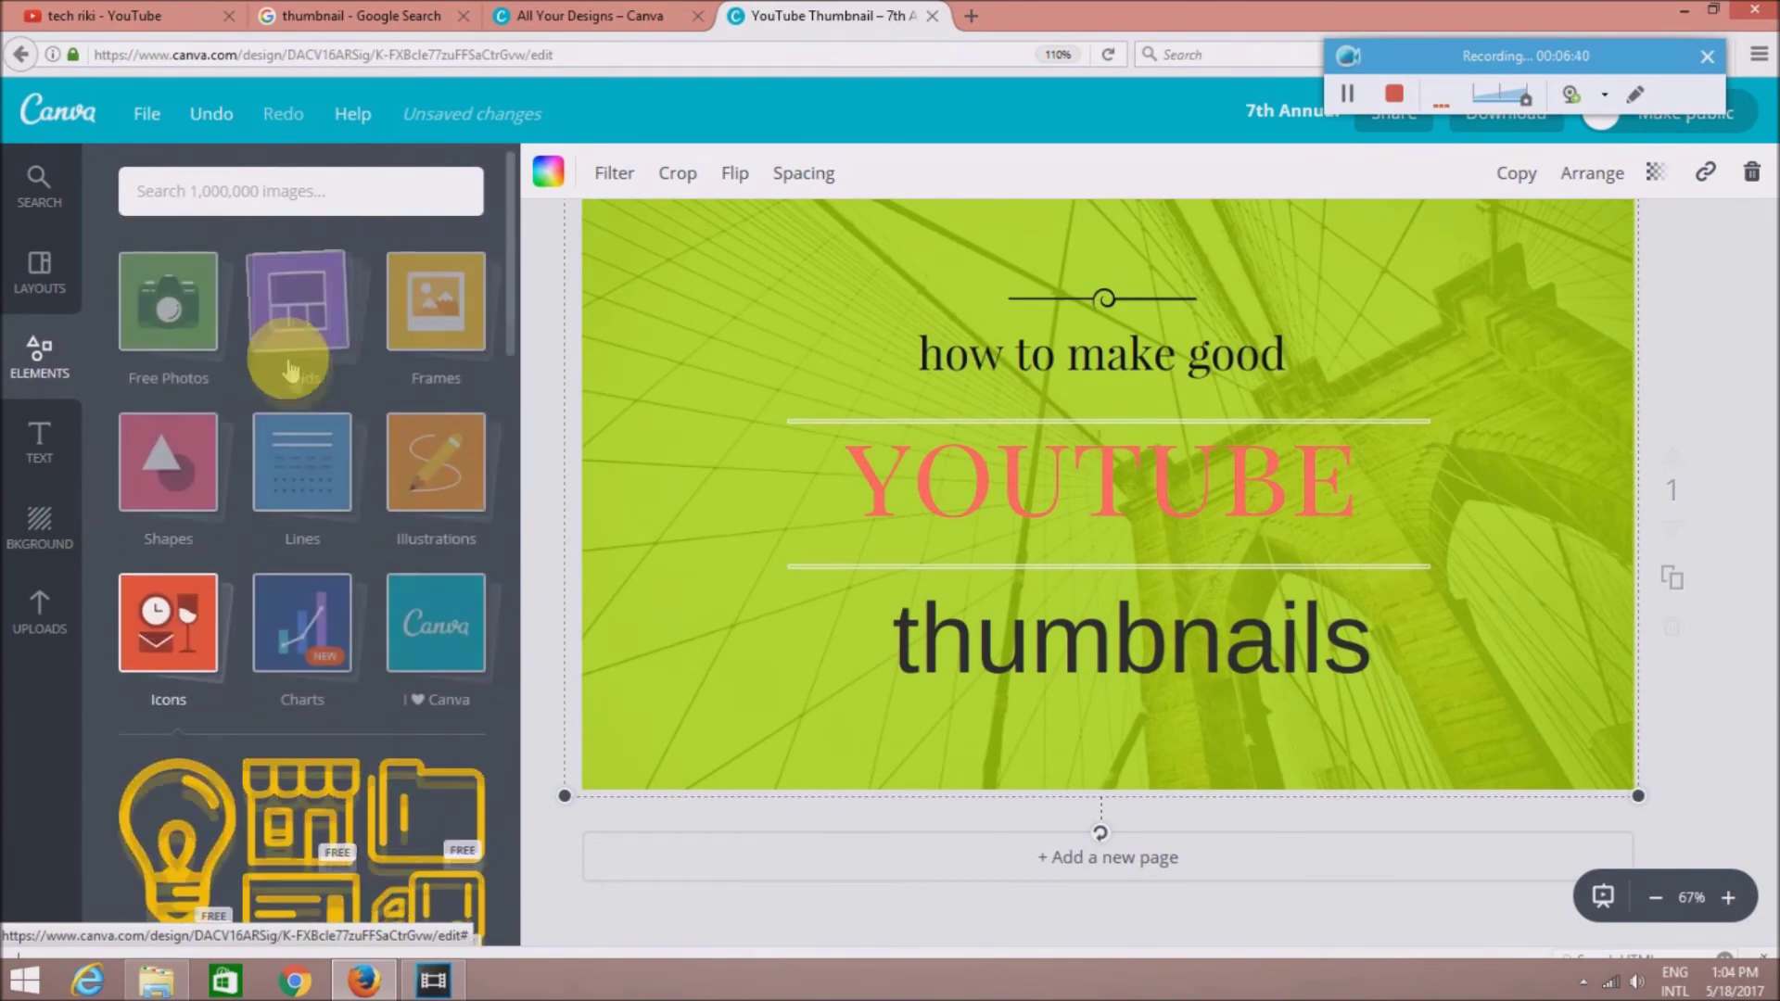
Insert the teal scooter photo from Free Photos into the thumbnail
click(202, 345)
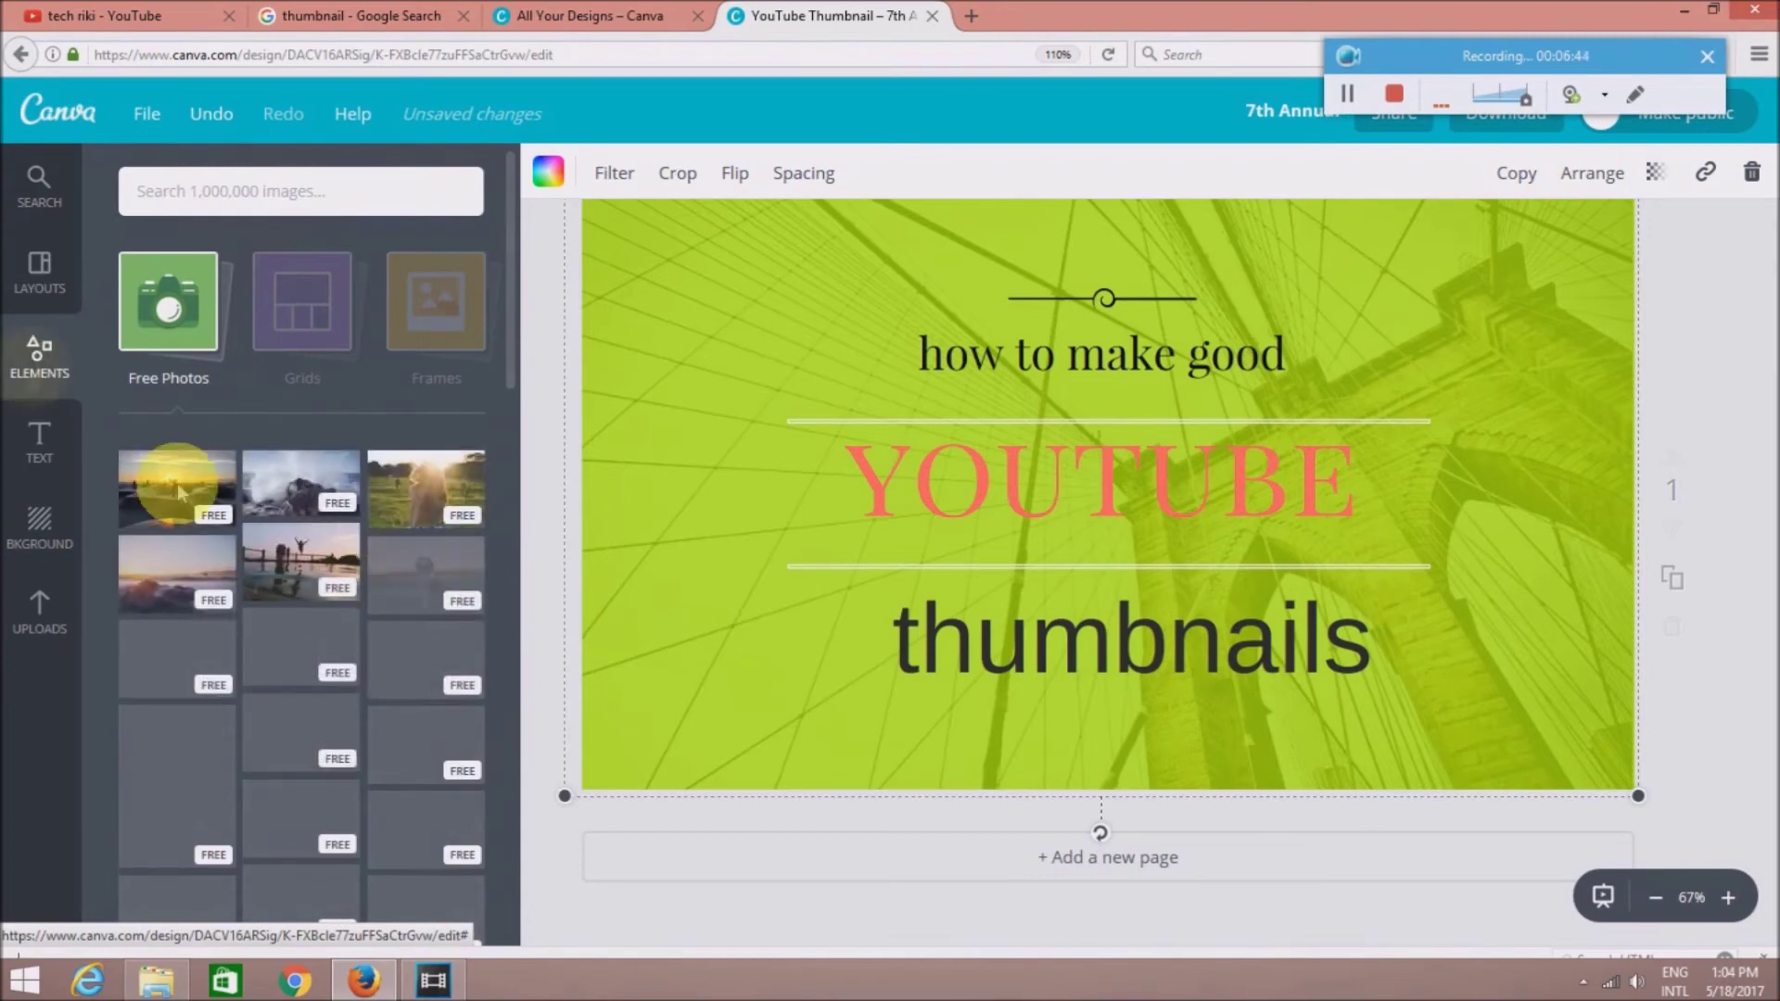
scroll(343, 593, down, 2)
scroll(350, 577, down, 3)
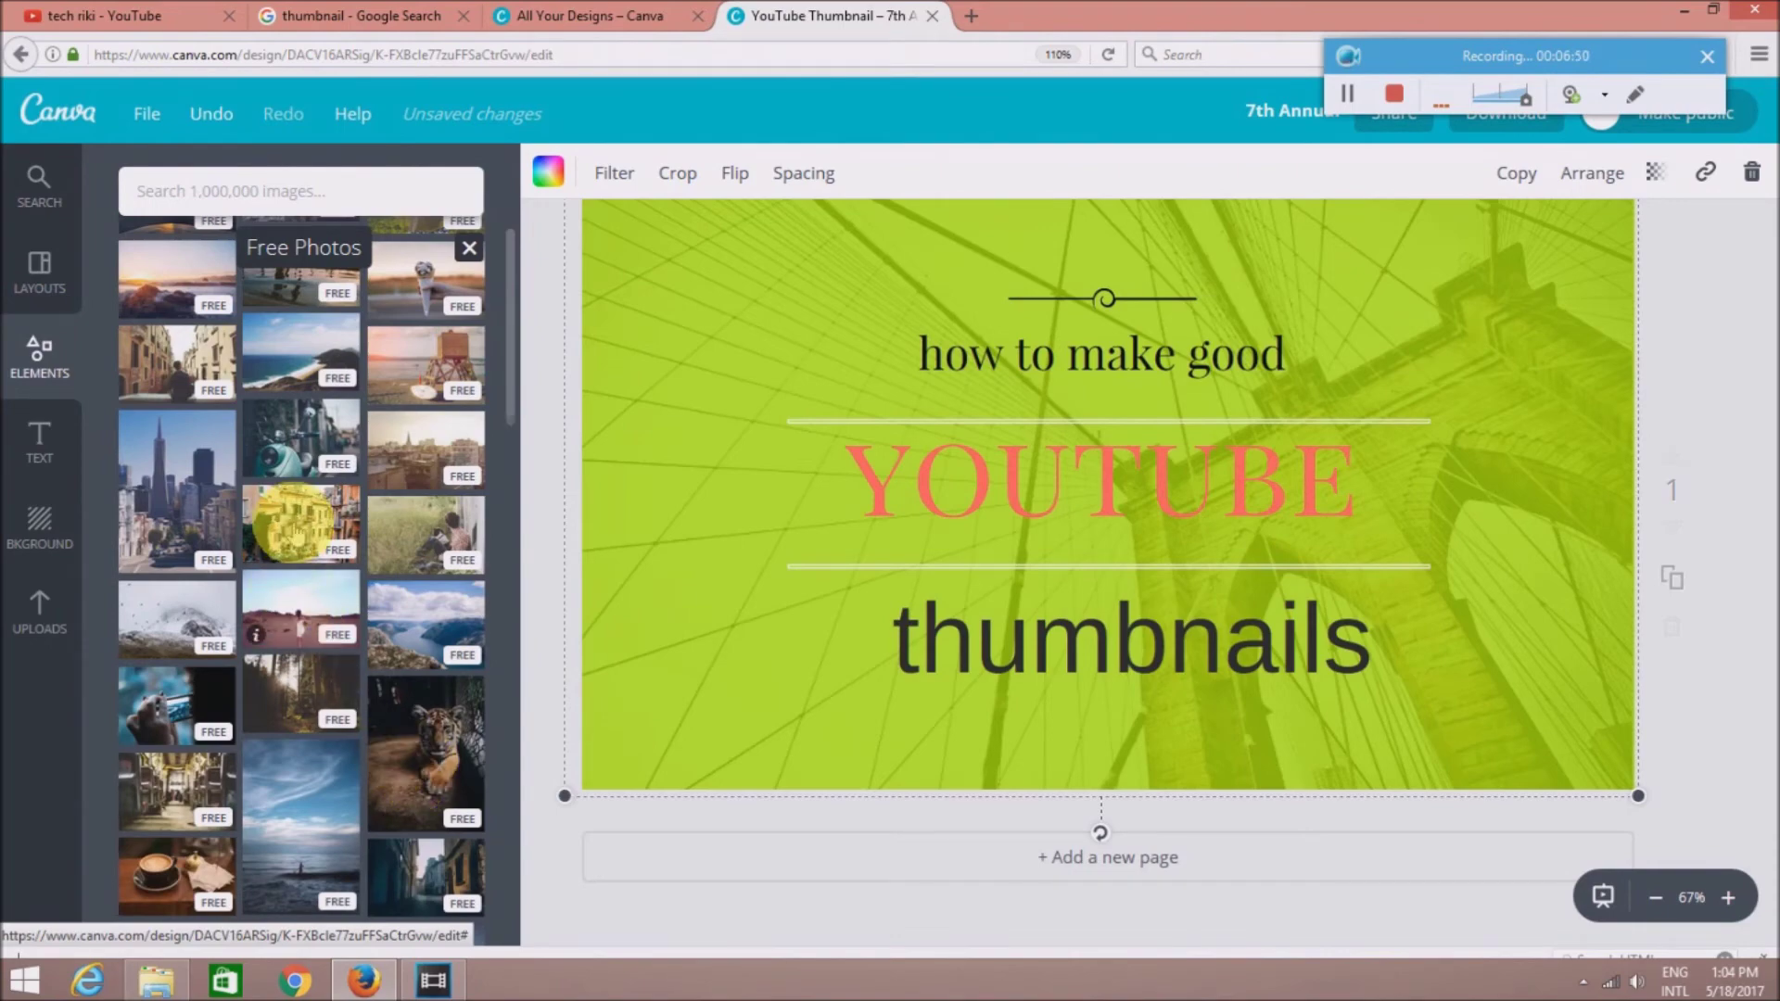
click(299, 432)
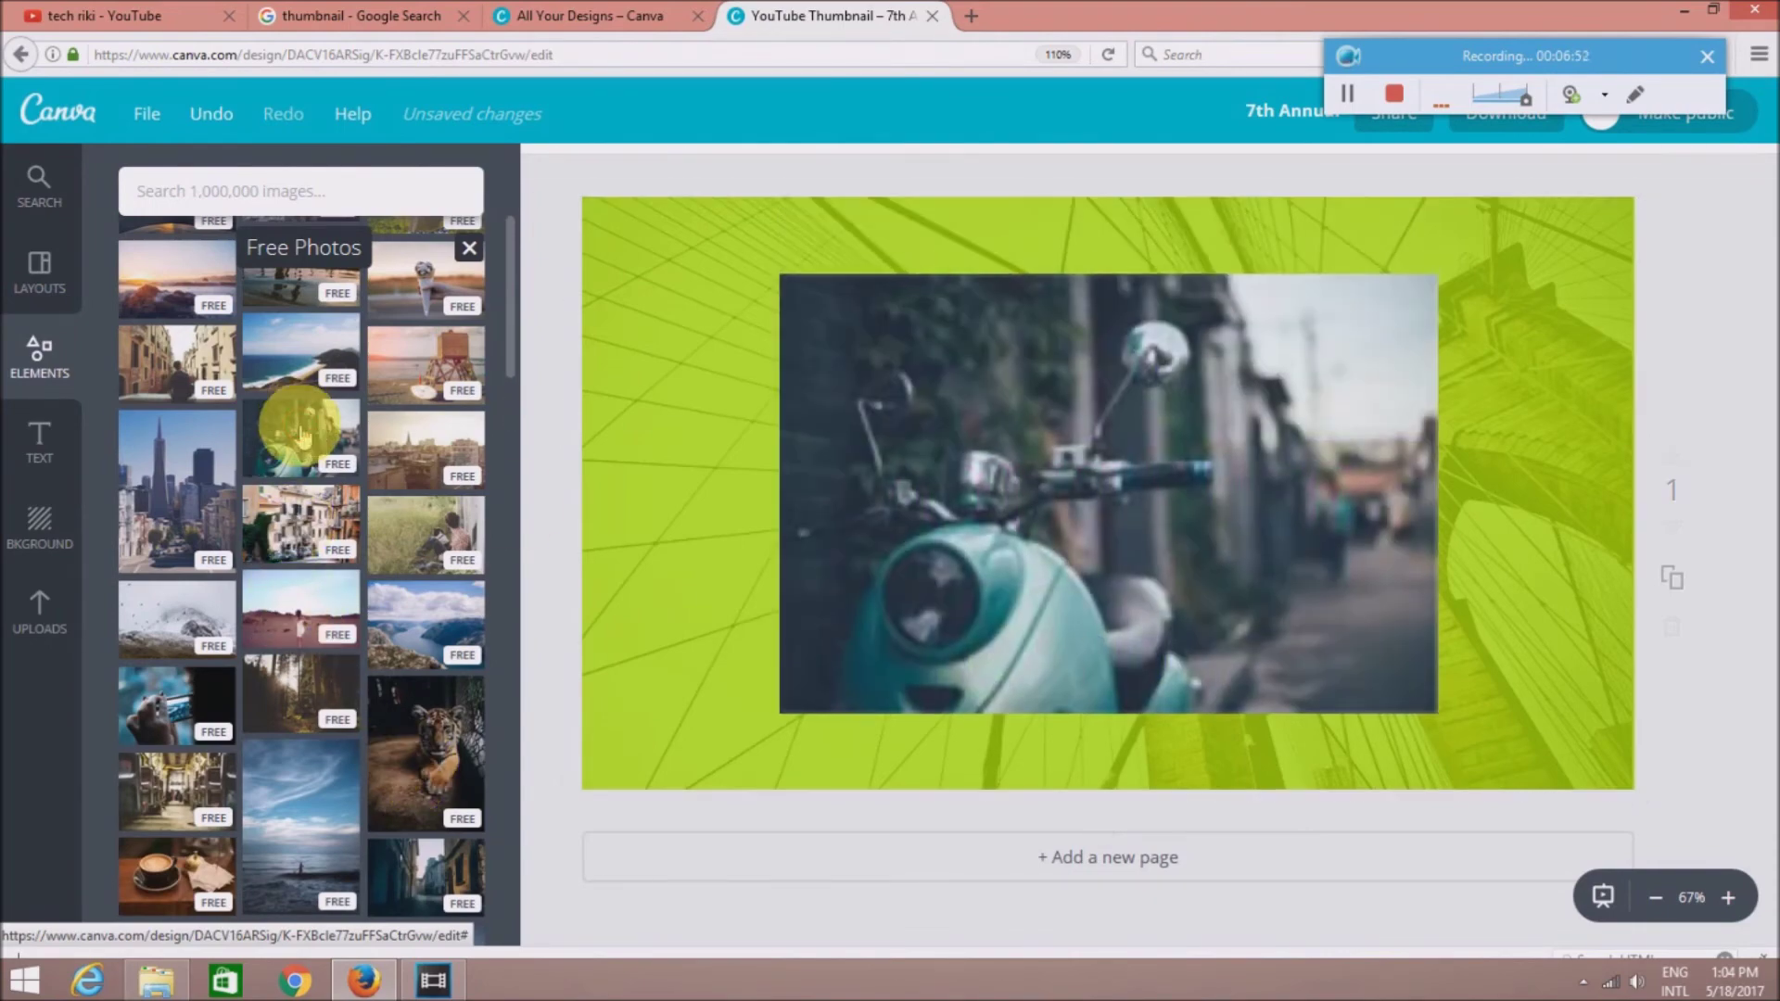
Move the scooter photo to the page's left edge and check its Flip options
drag(1133, 702, 984, 516)
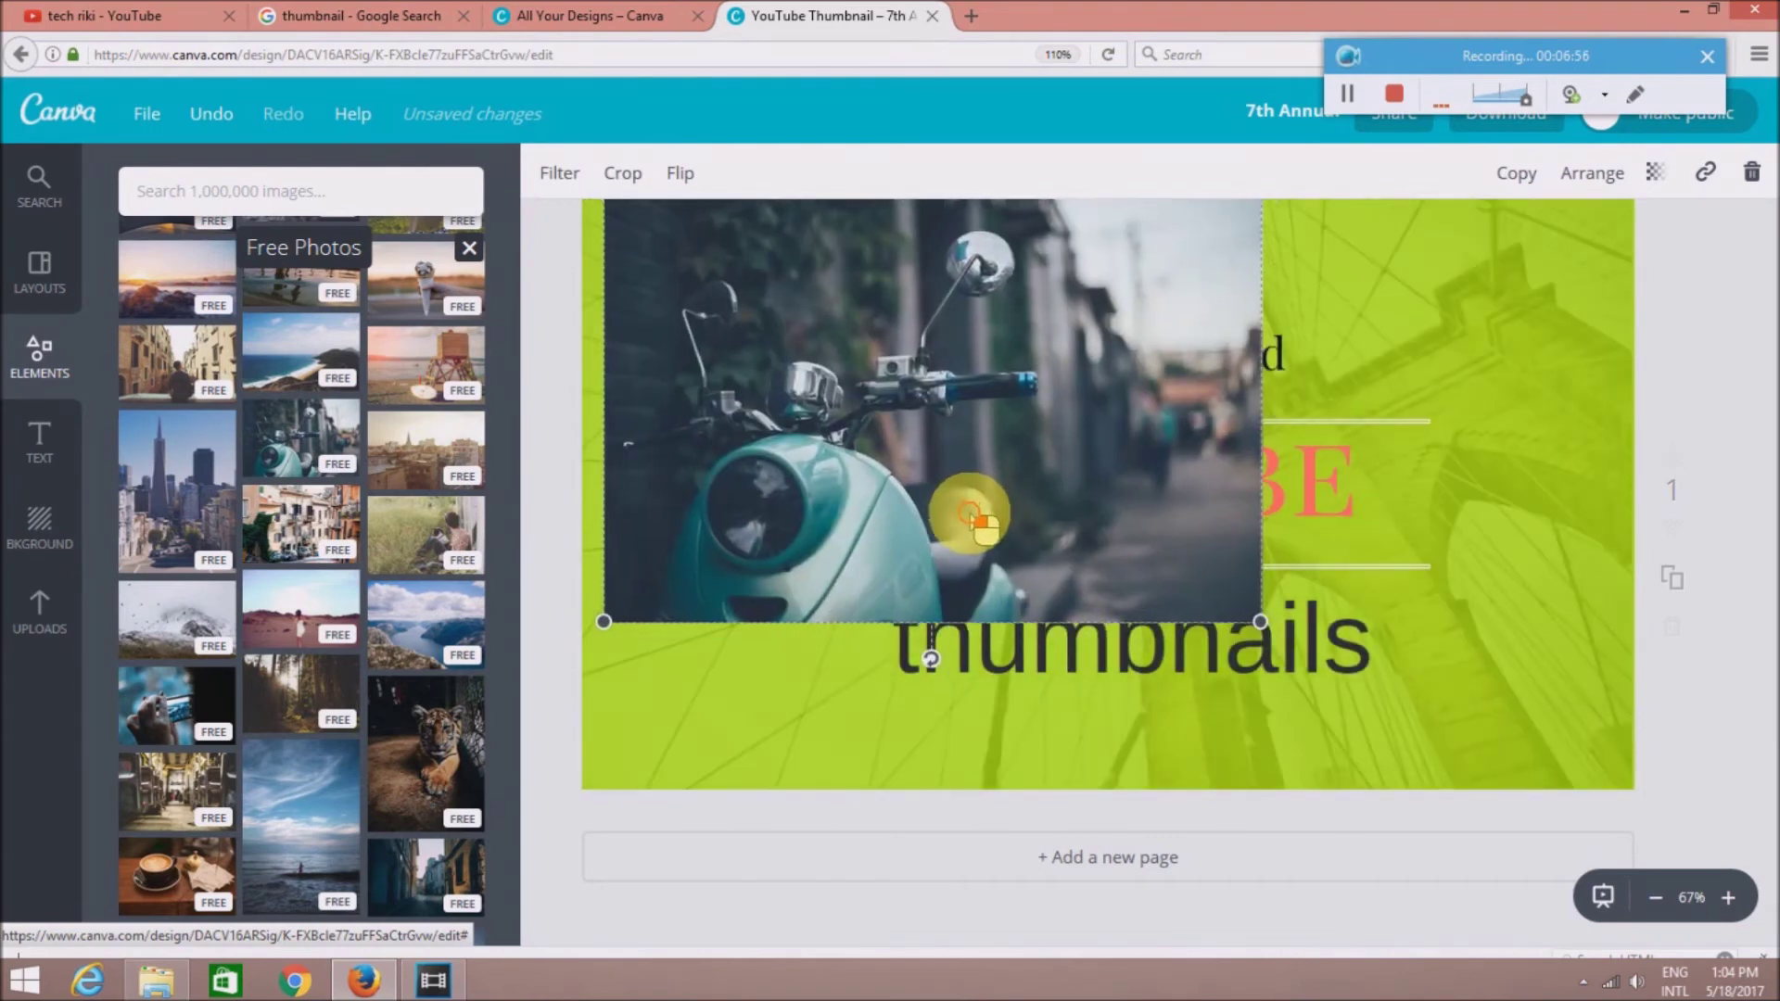
drag(985, 515, 961, 529)
click(681, 170)
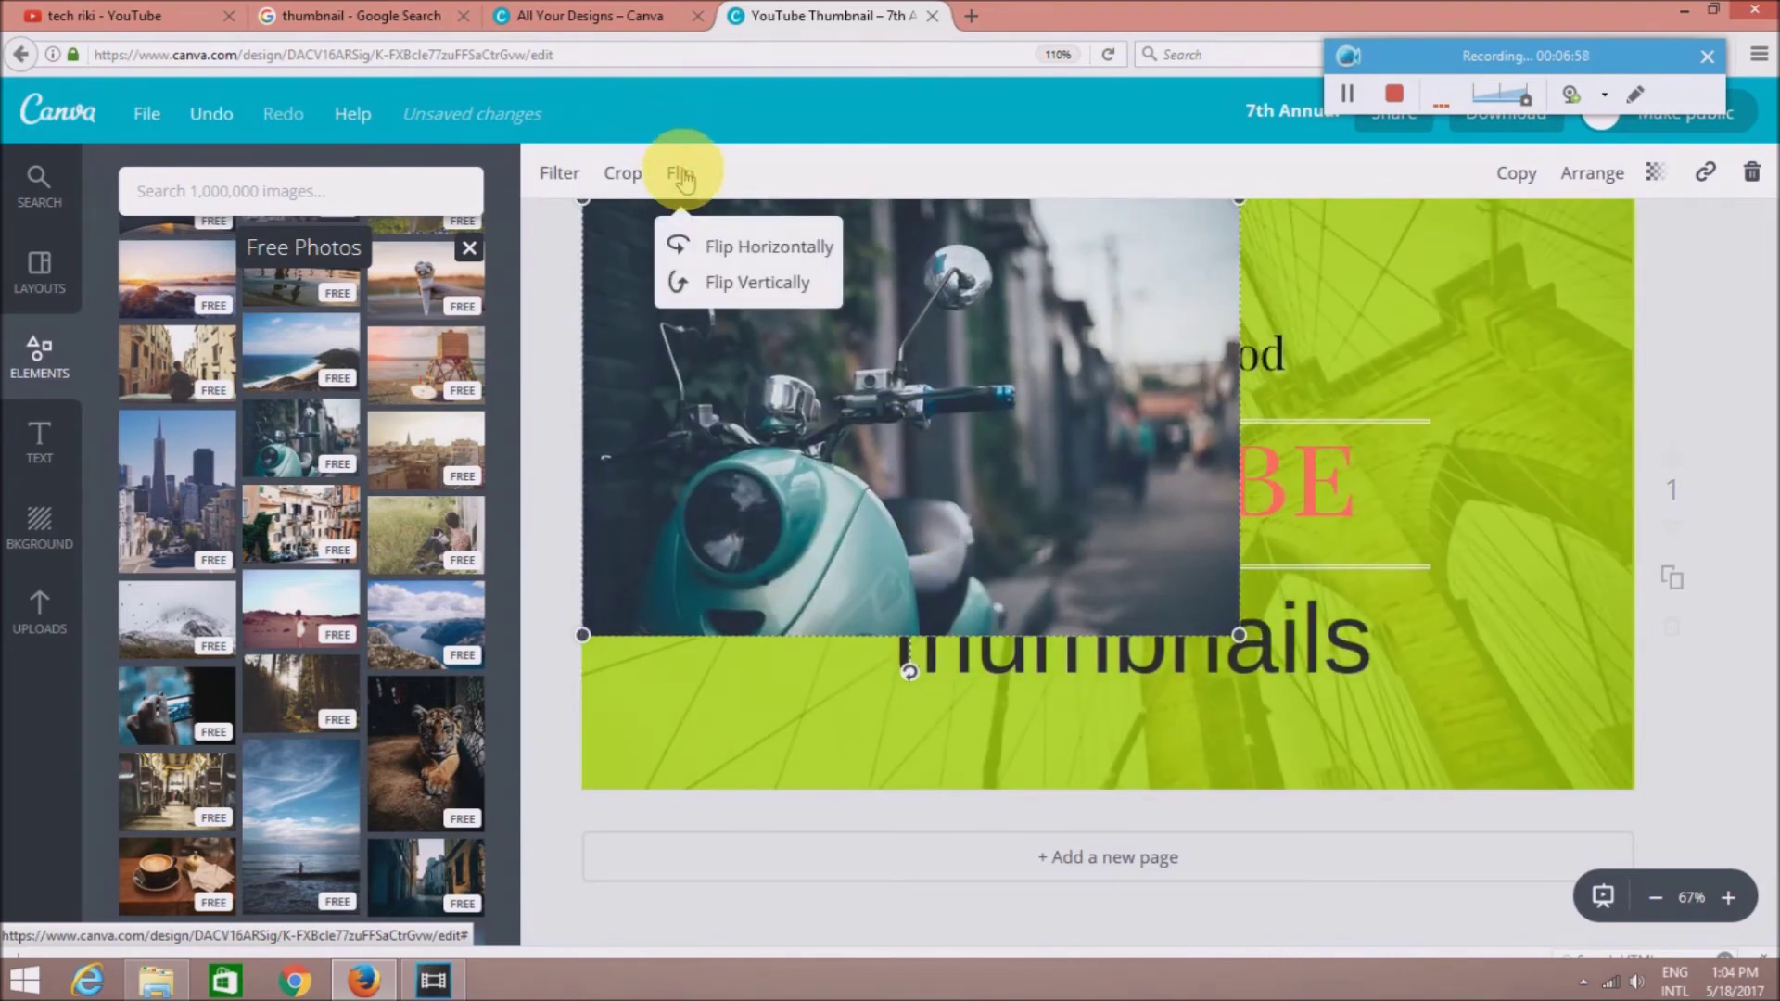
Raise the background photo's transparency to 63, then delete the scooter photo
click(1355, 336)
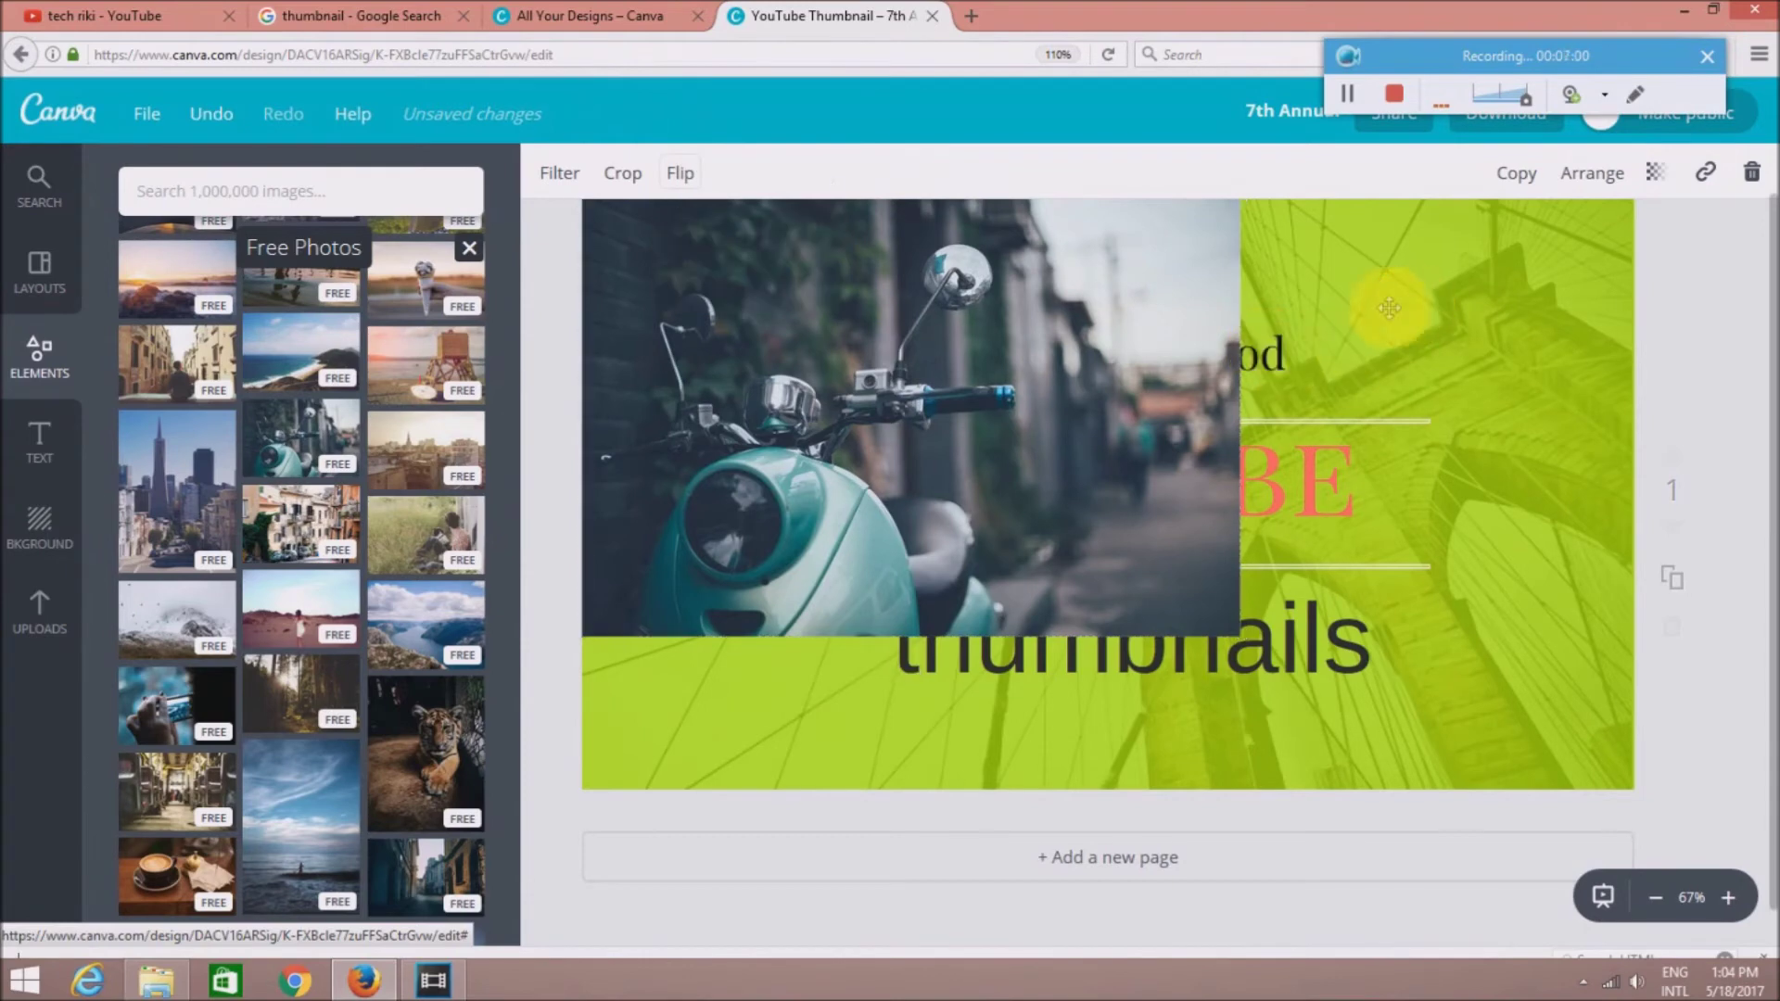
click(1656, 173)
drag(1476, 244, 1565, 249)
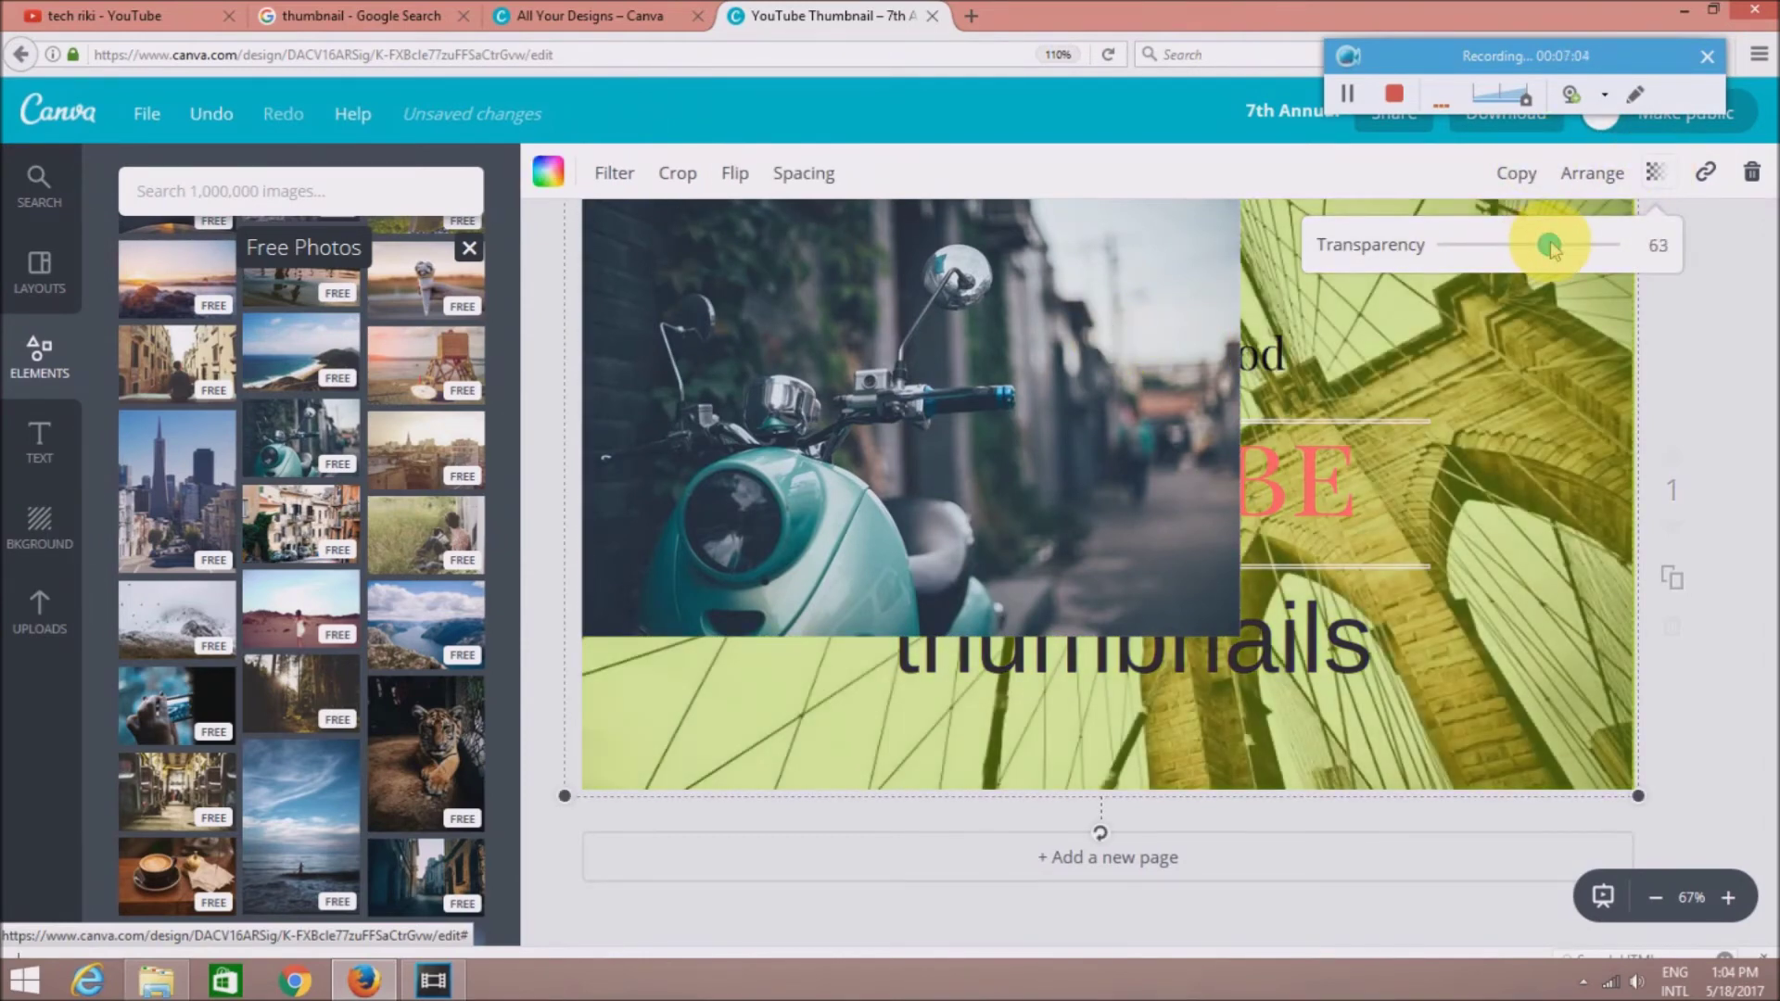
click(1118, 306)
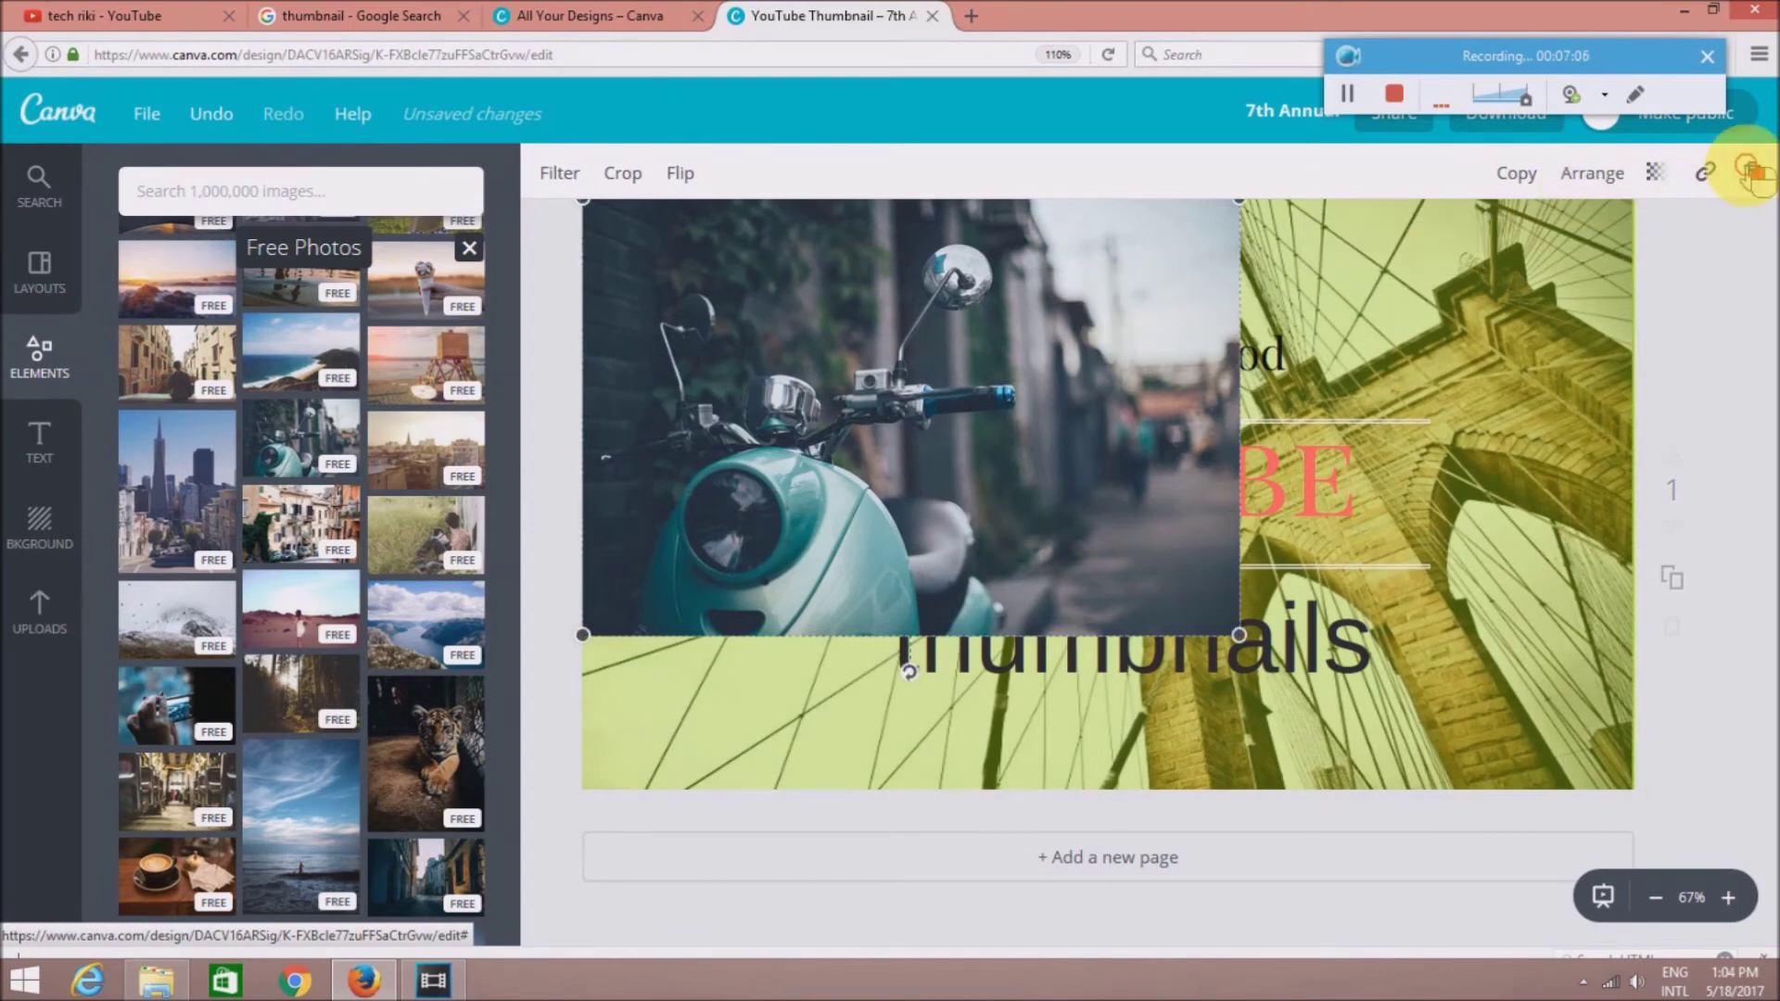
click(1752, 172)
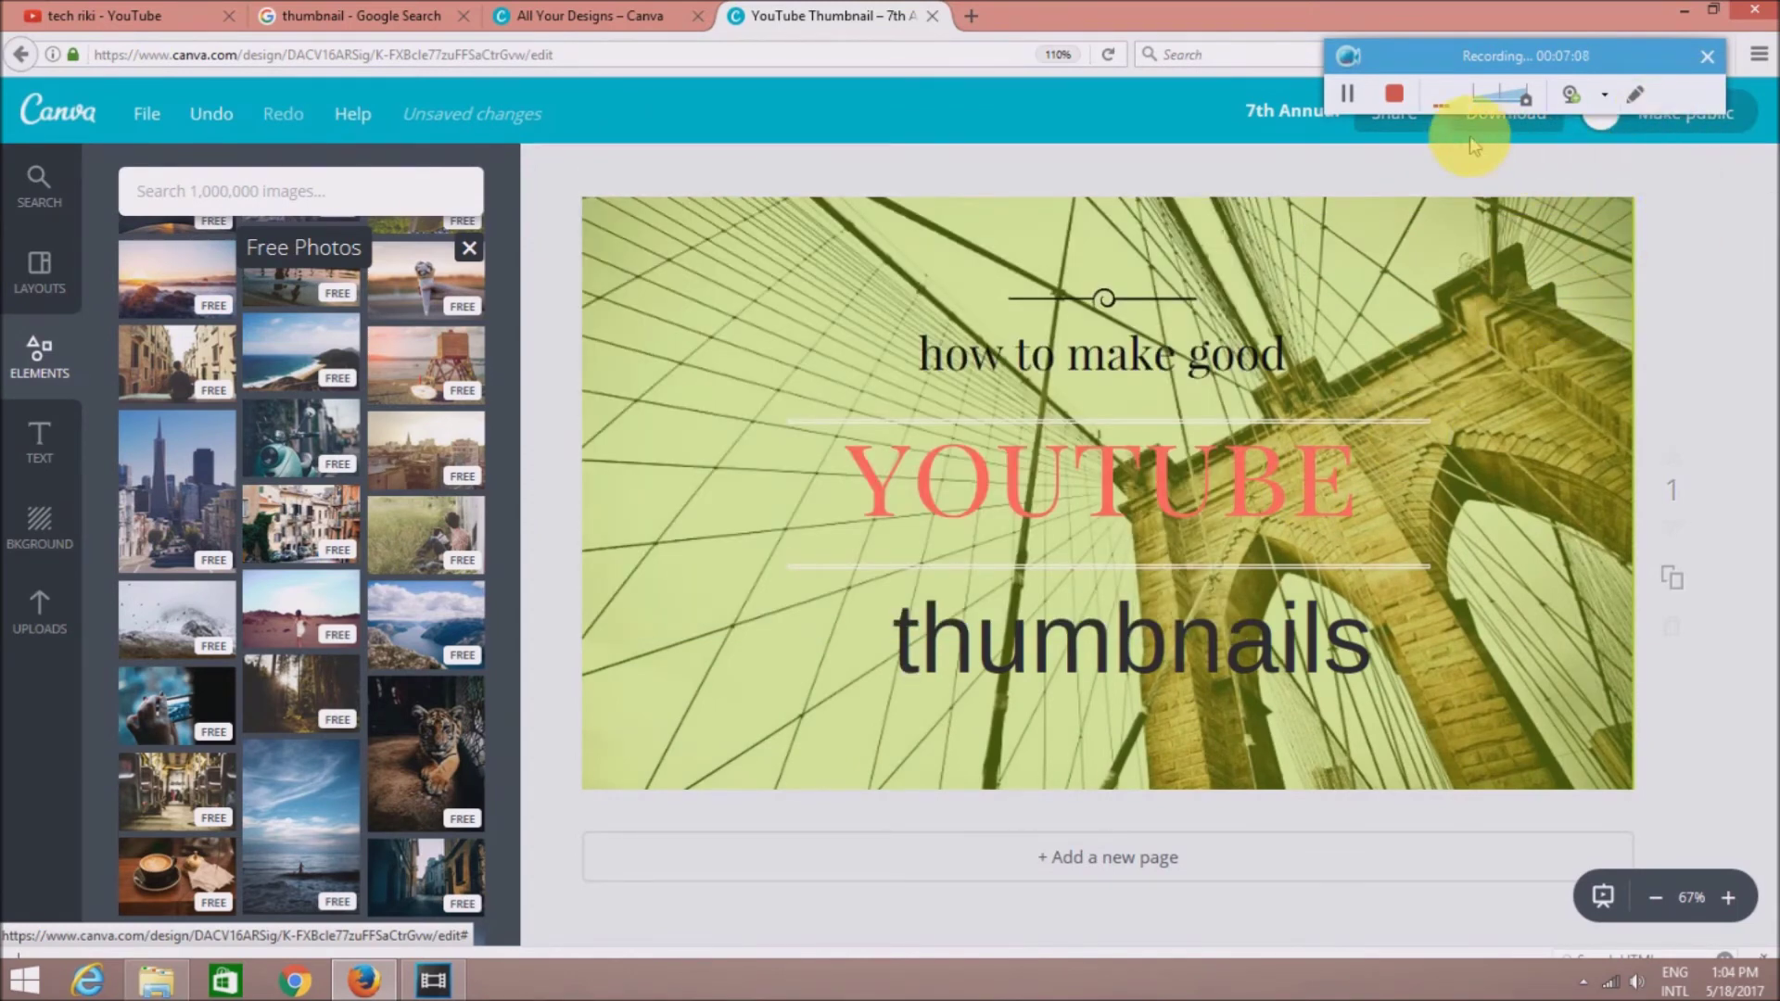
Lower the bridge background's transparency to about 17 for a green tint, then delete it
click(739, 387)
click(1176, 260)
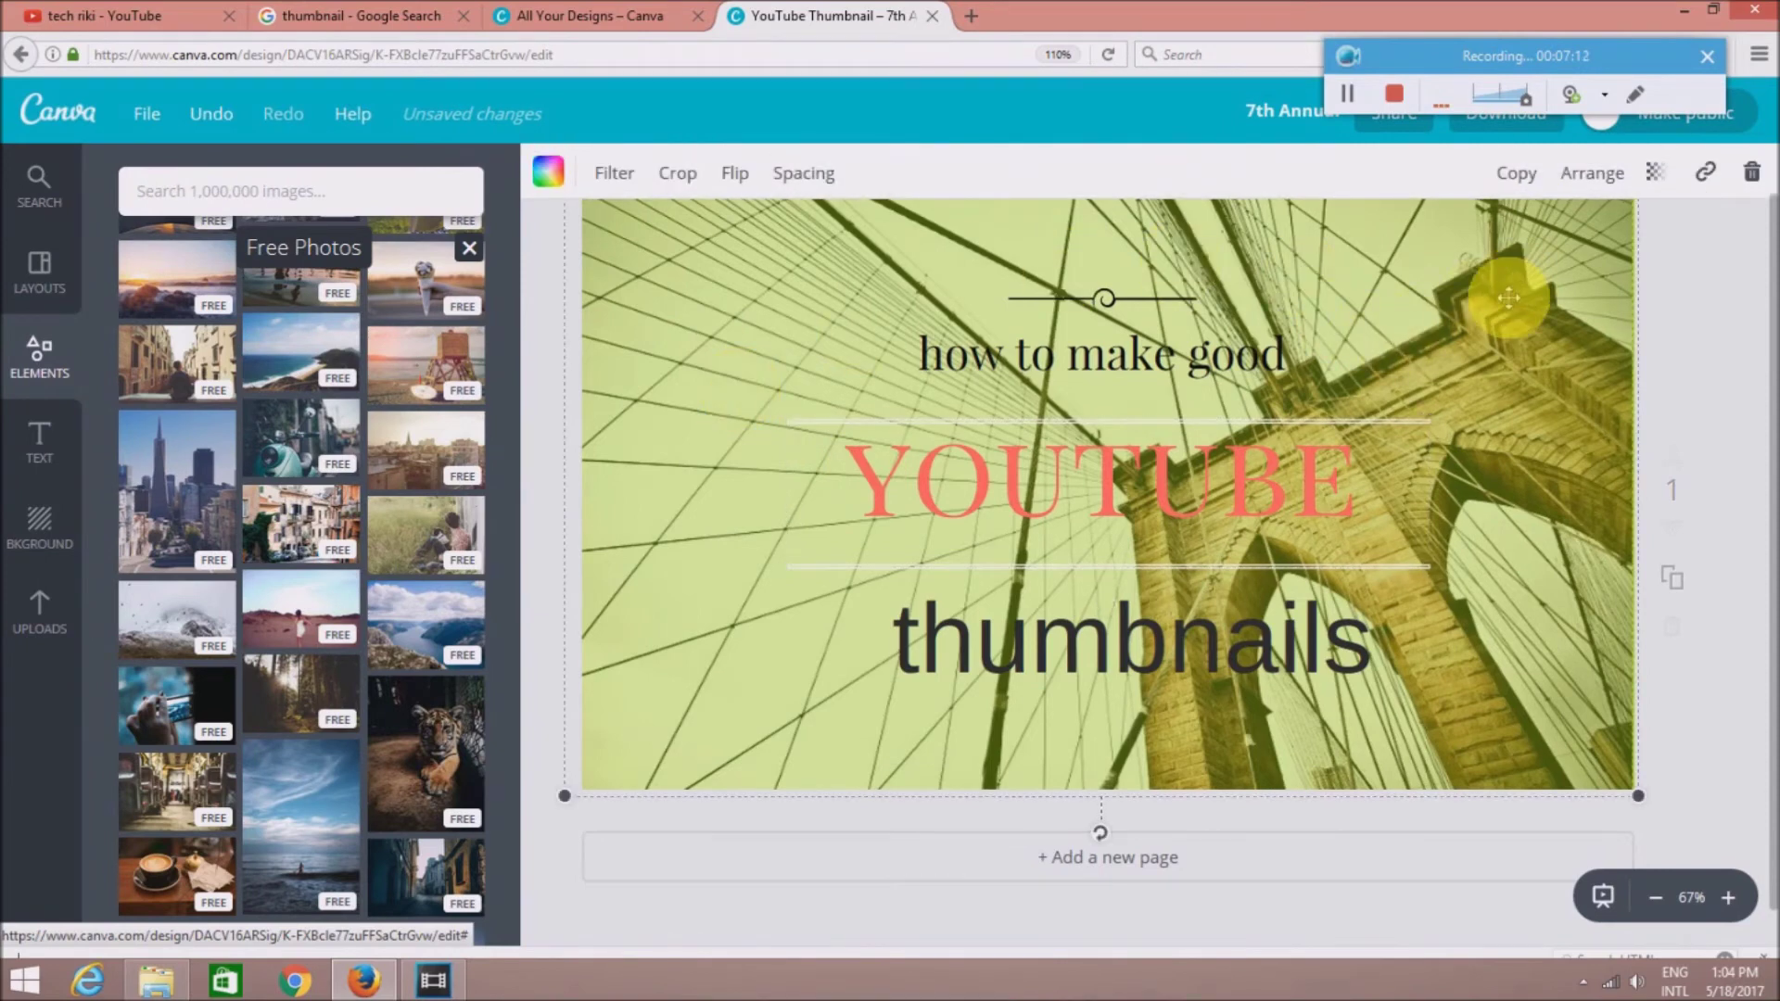
click(1655, 172)
mouse_move(1549, 246)
mouse_down()
mouse_move(1594, 251)
mouse_move(1567, 248)
mouse_up()
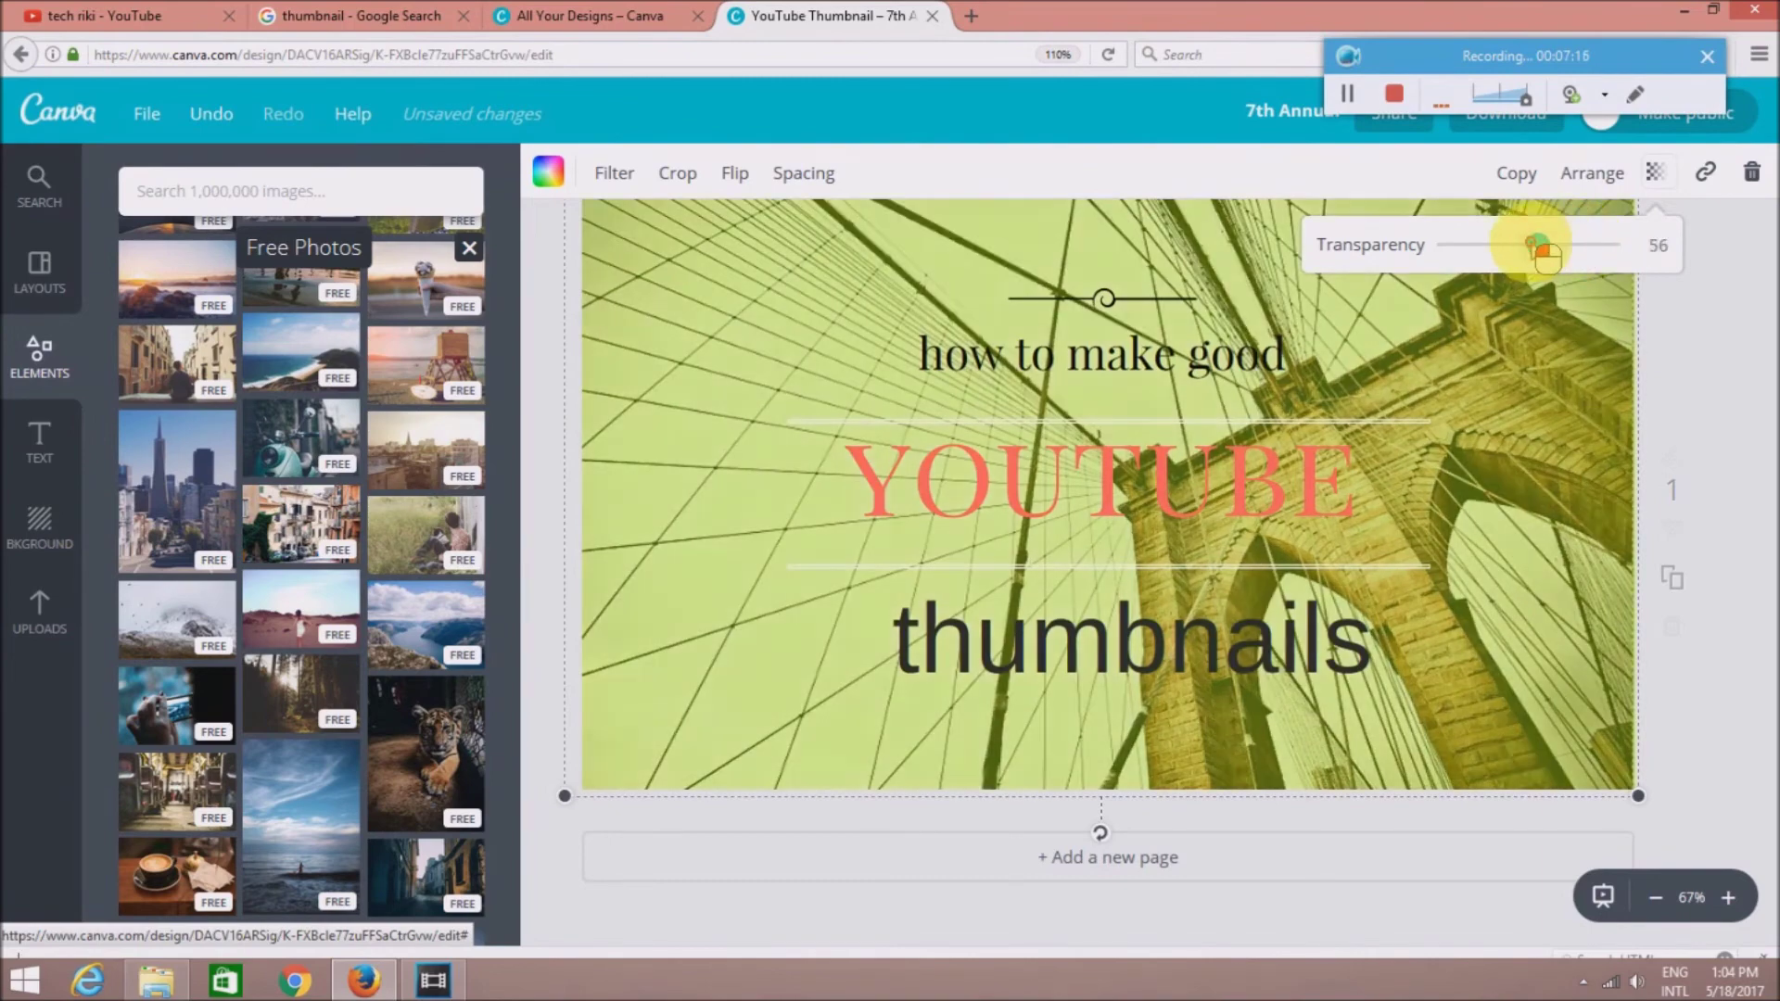
mouse_move(1551, 255)
mouse_down()
mouse_move(1467, 267)
mouse_move(1475, 246)
mouse_up()
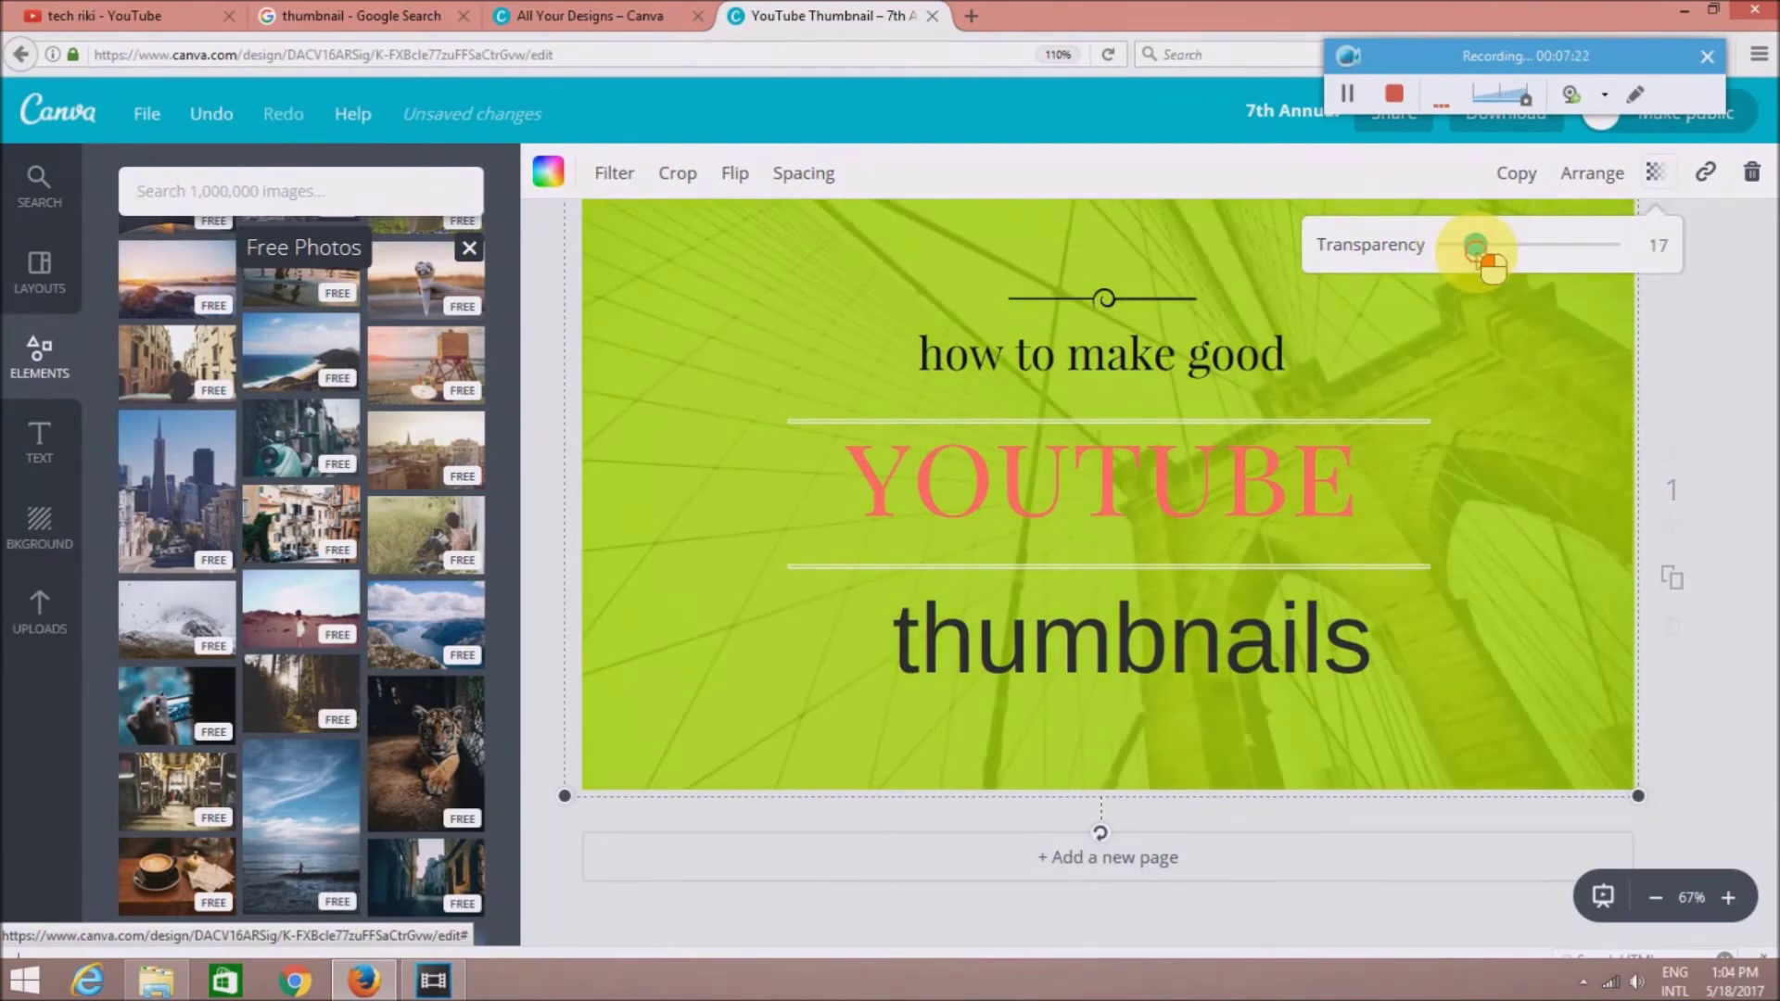
click(1723, 436)
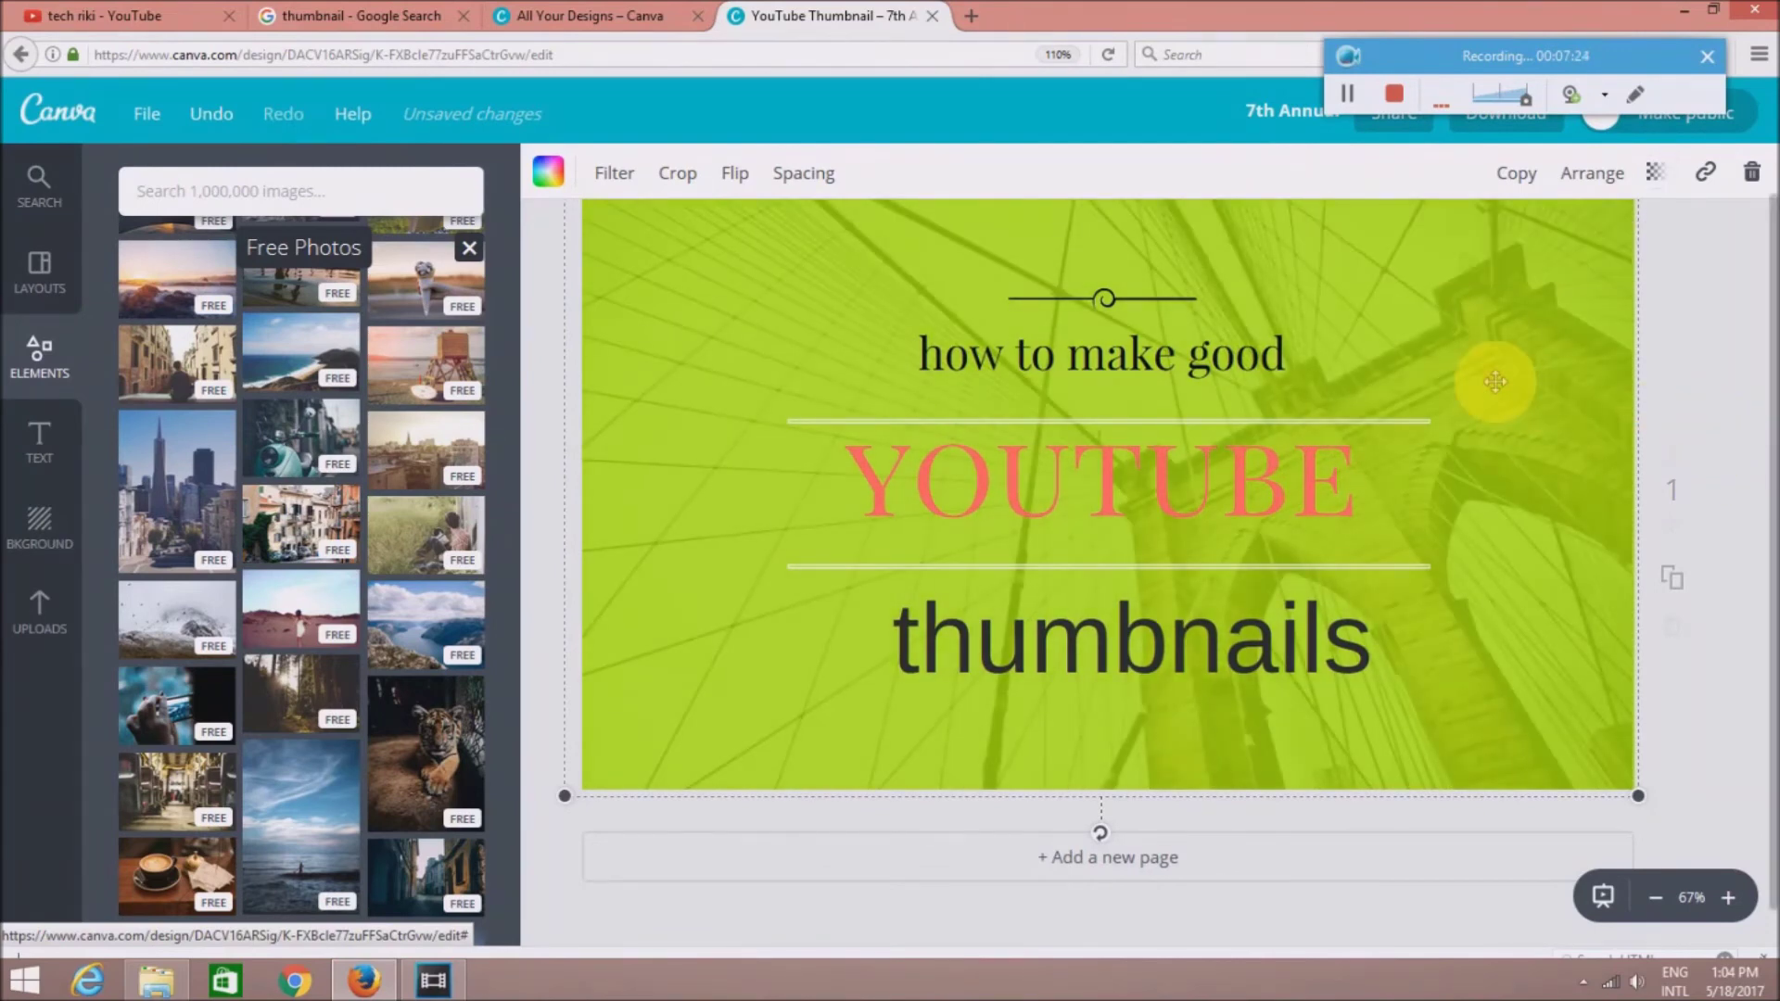
key(Delete)
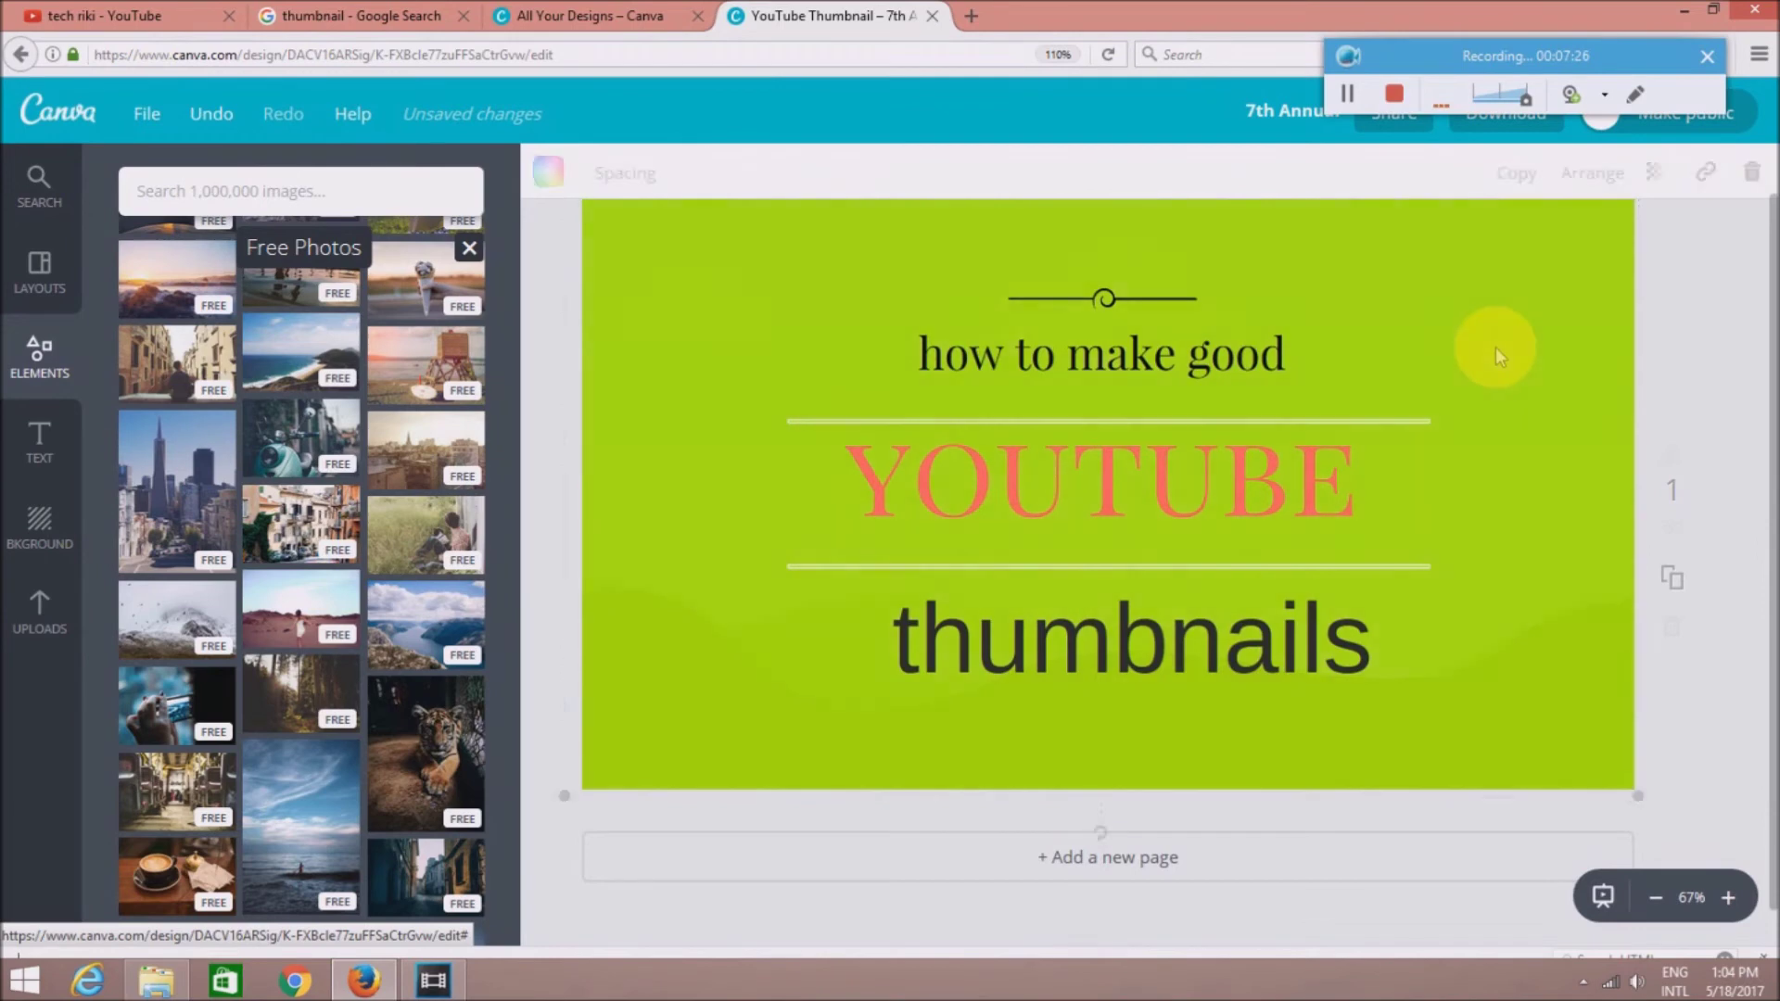
Delete the green wavy background and place the scooter photo, about half transparent, on the page
click(1458, 354)
key(Delete)
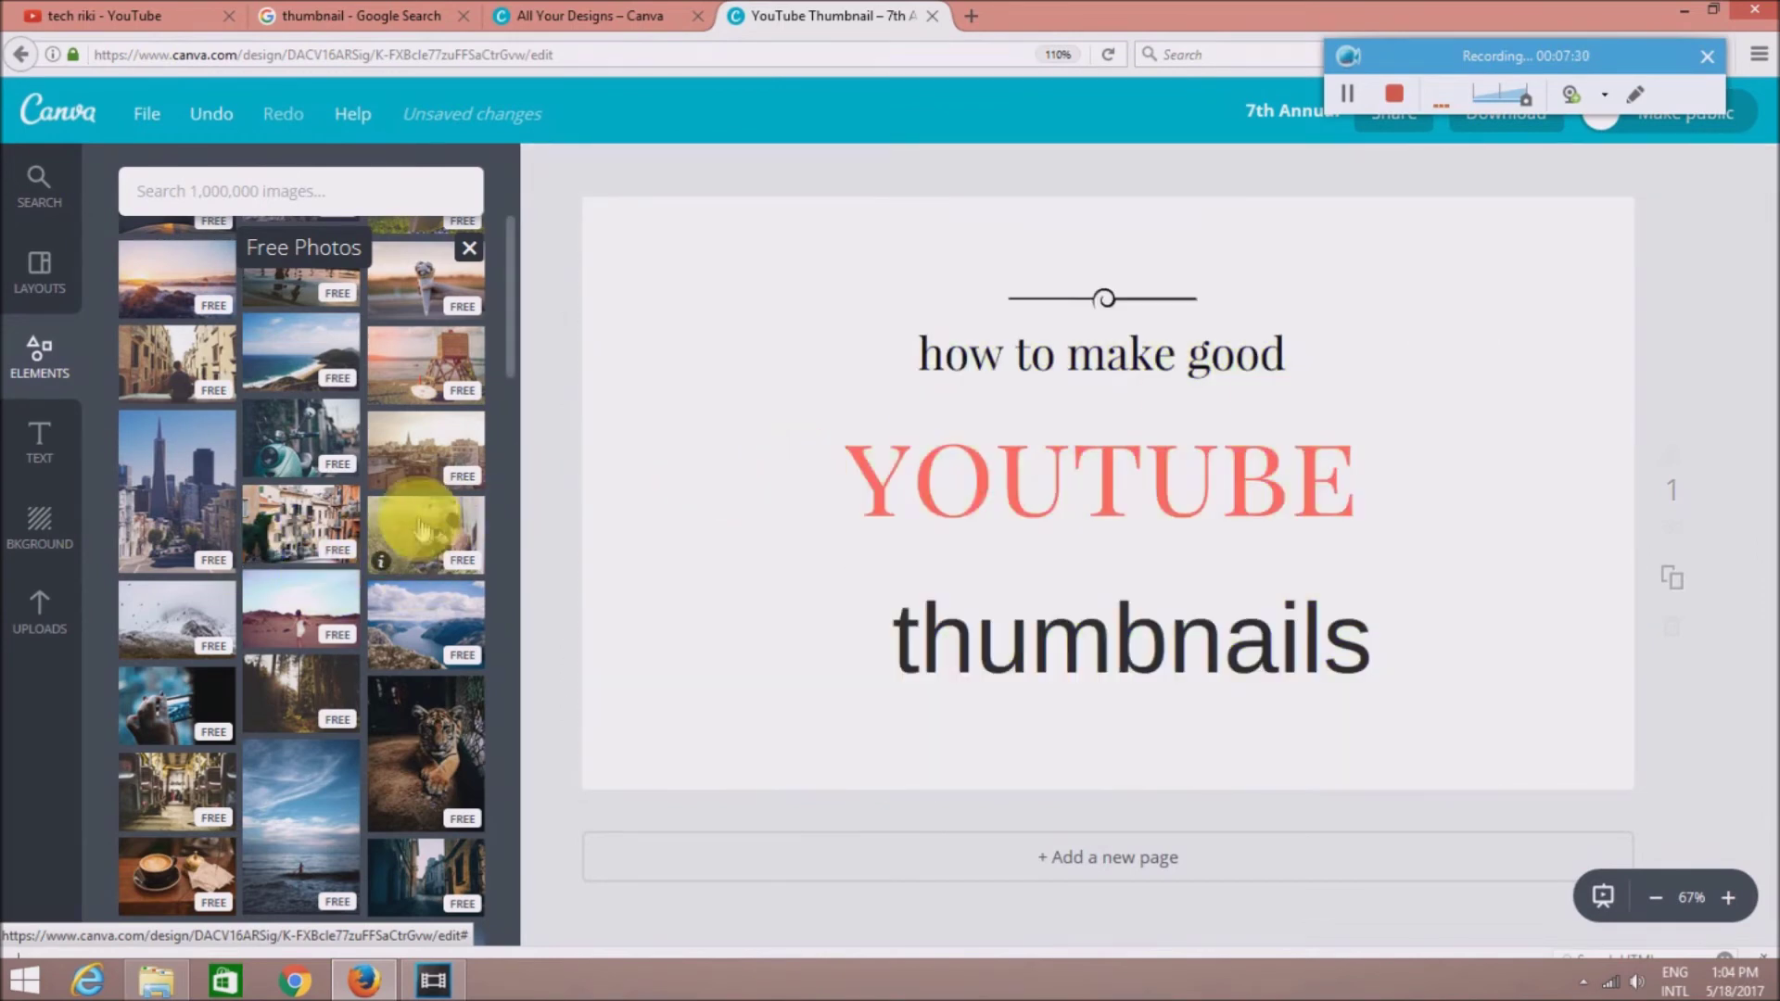
mouse_move(357, 464)
mouse_down()
mouse_move(909, 454)
mouse_move(911, 422)
mouse_up()
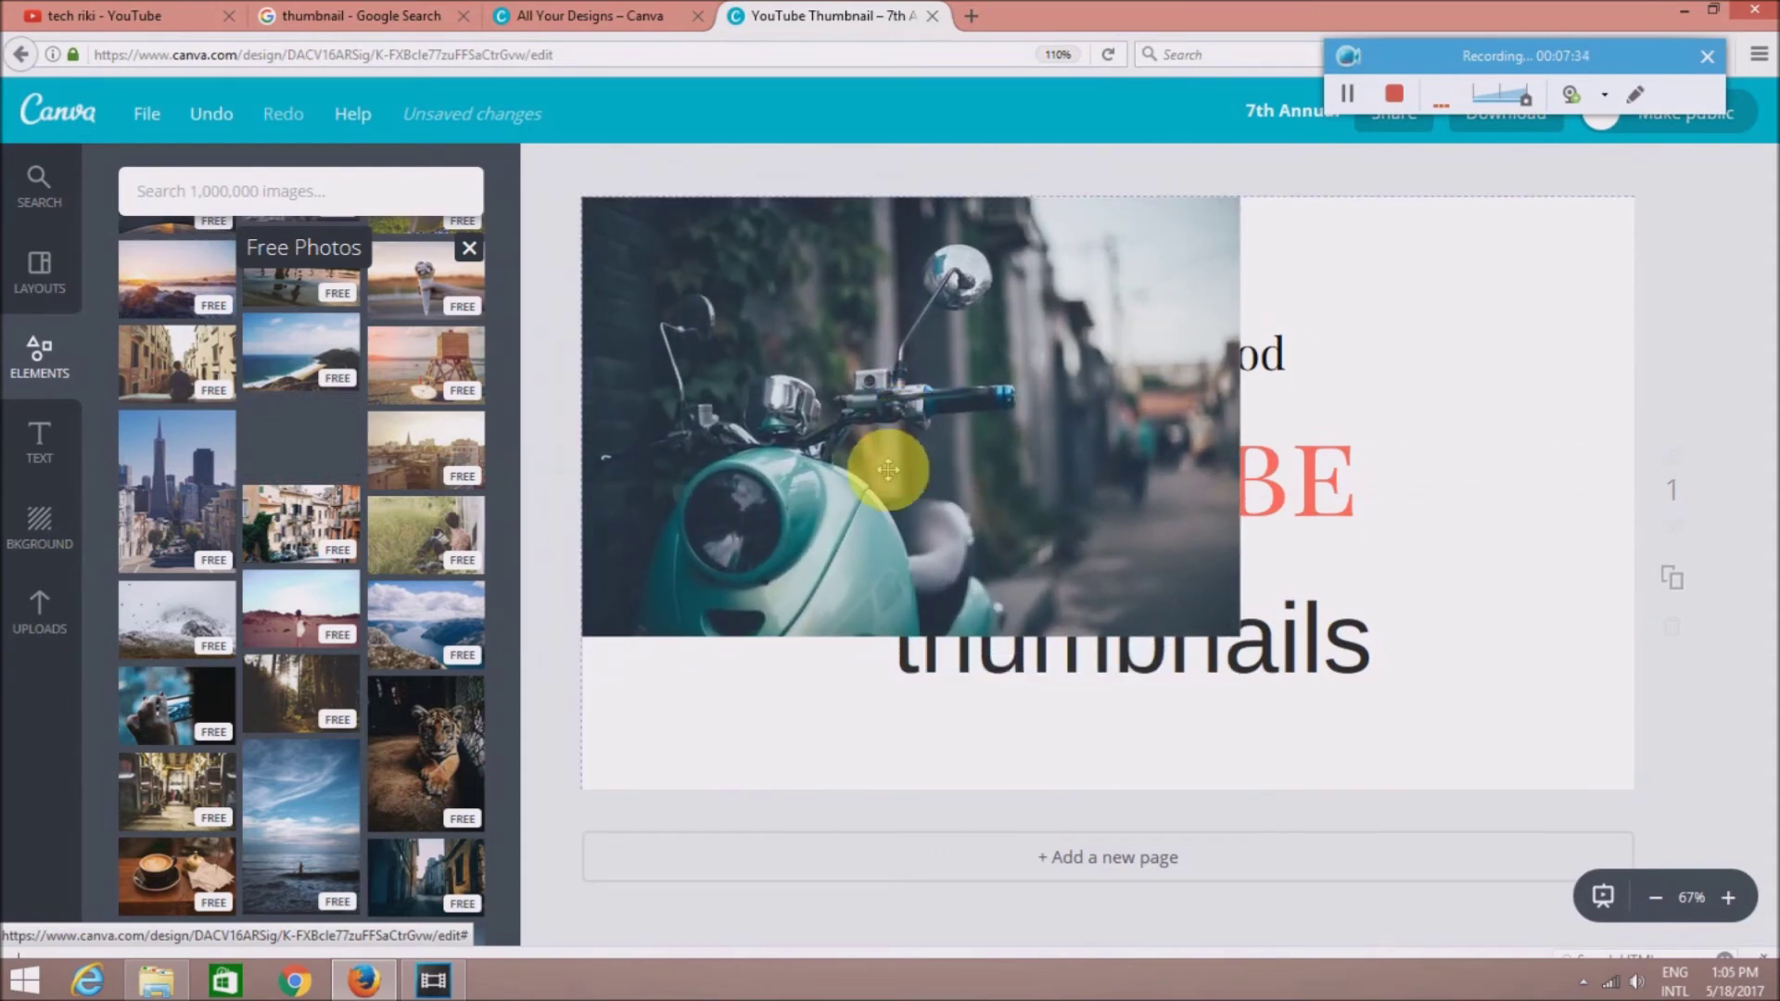
click(1649, 181)
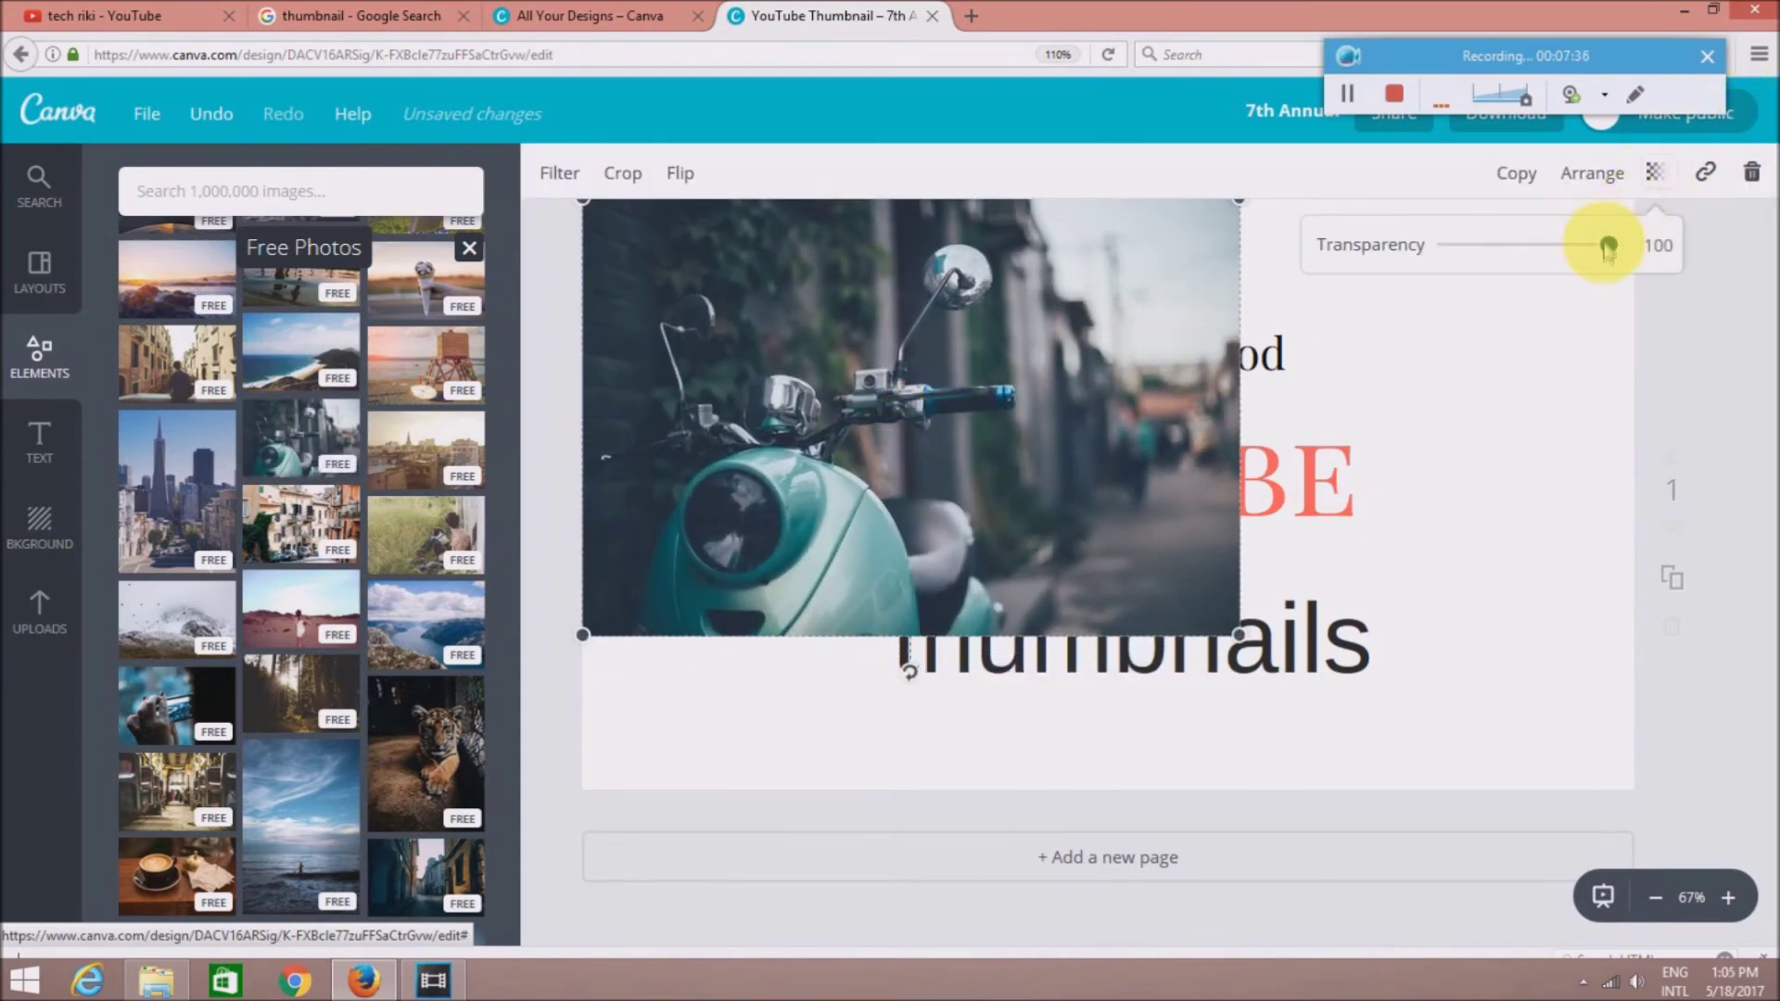
drag(1608, 246, 1526, 246)
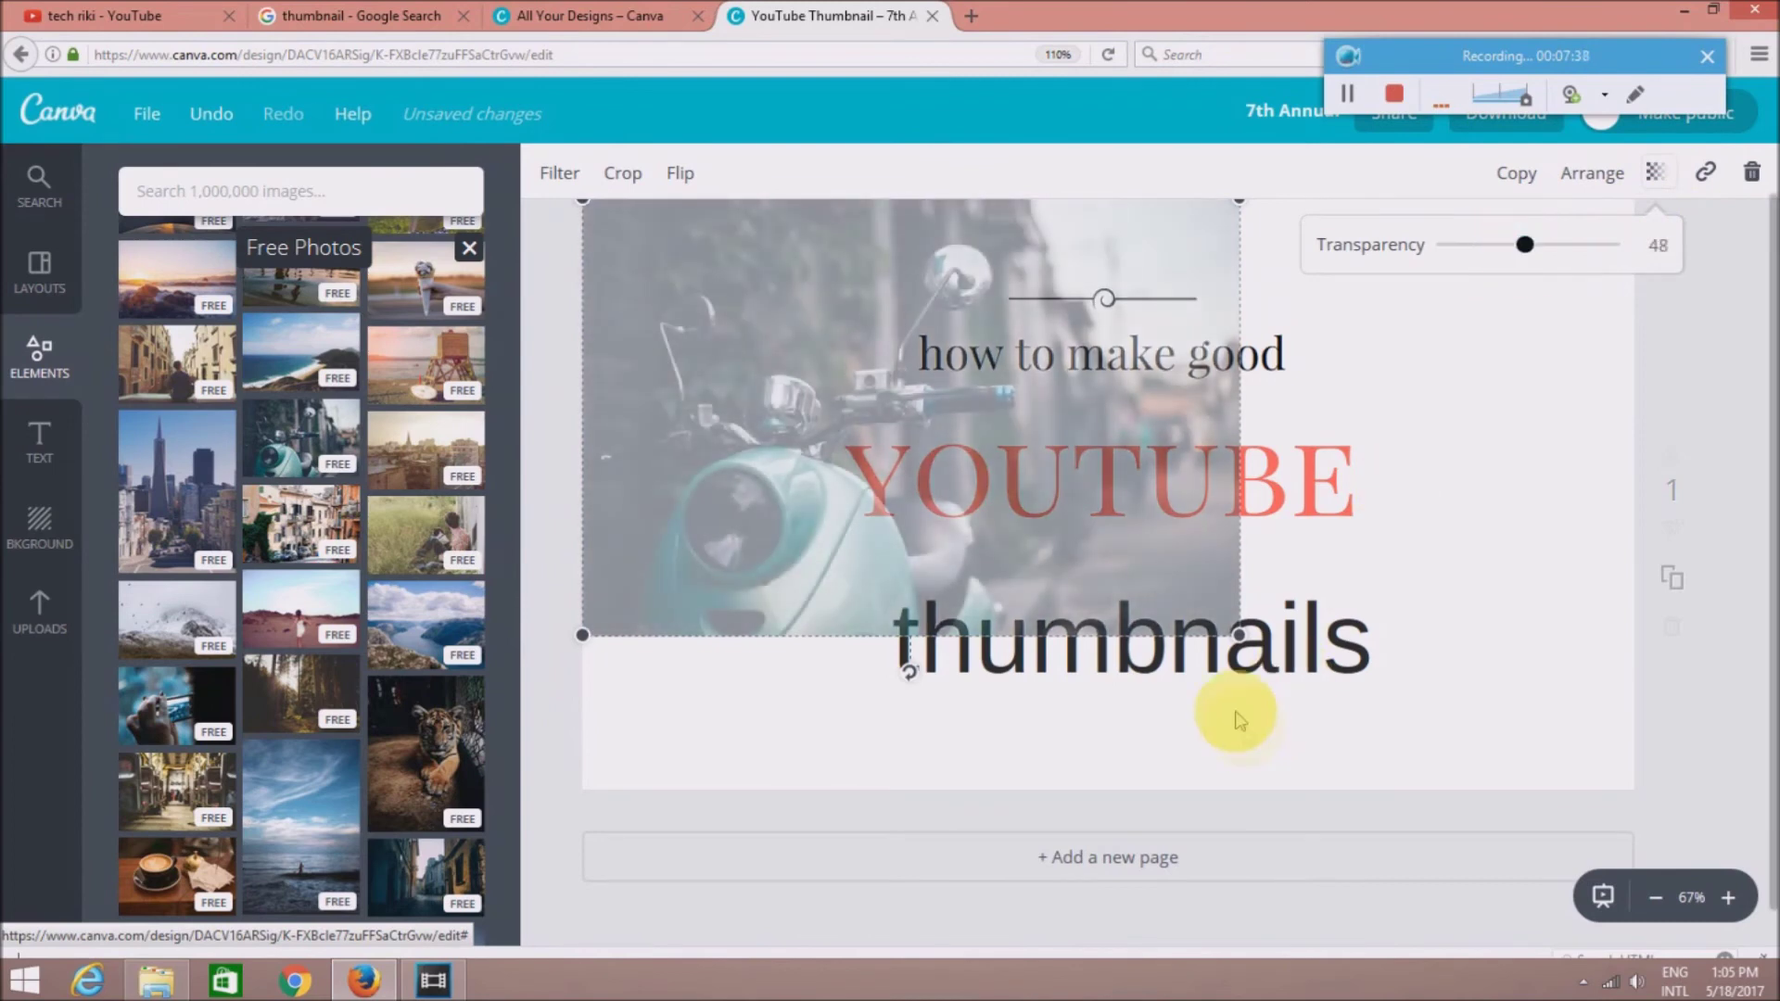
Enlarge the scooter photo to cover most of the page and set its brightness to about +7
drag(1240, 636, 1604, 755)
drag(1461, 659, 1493, 660)
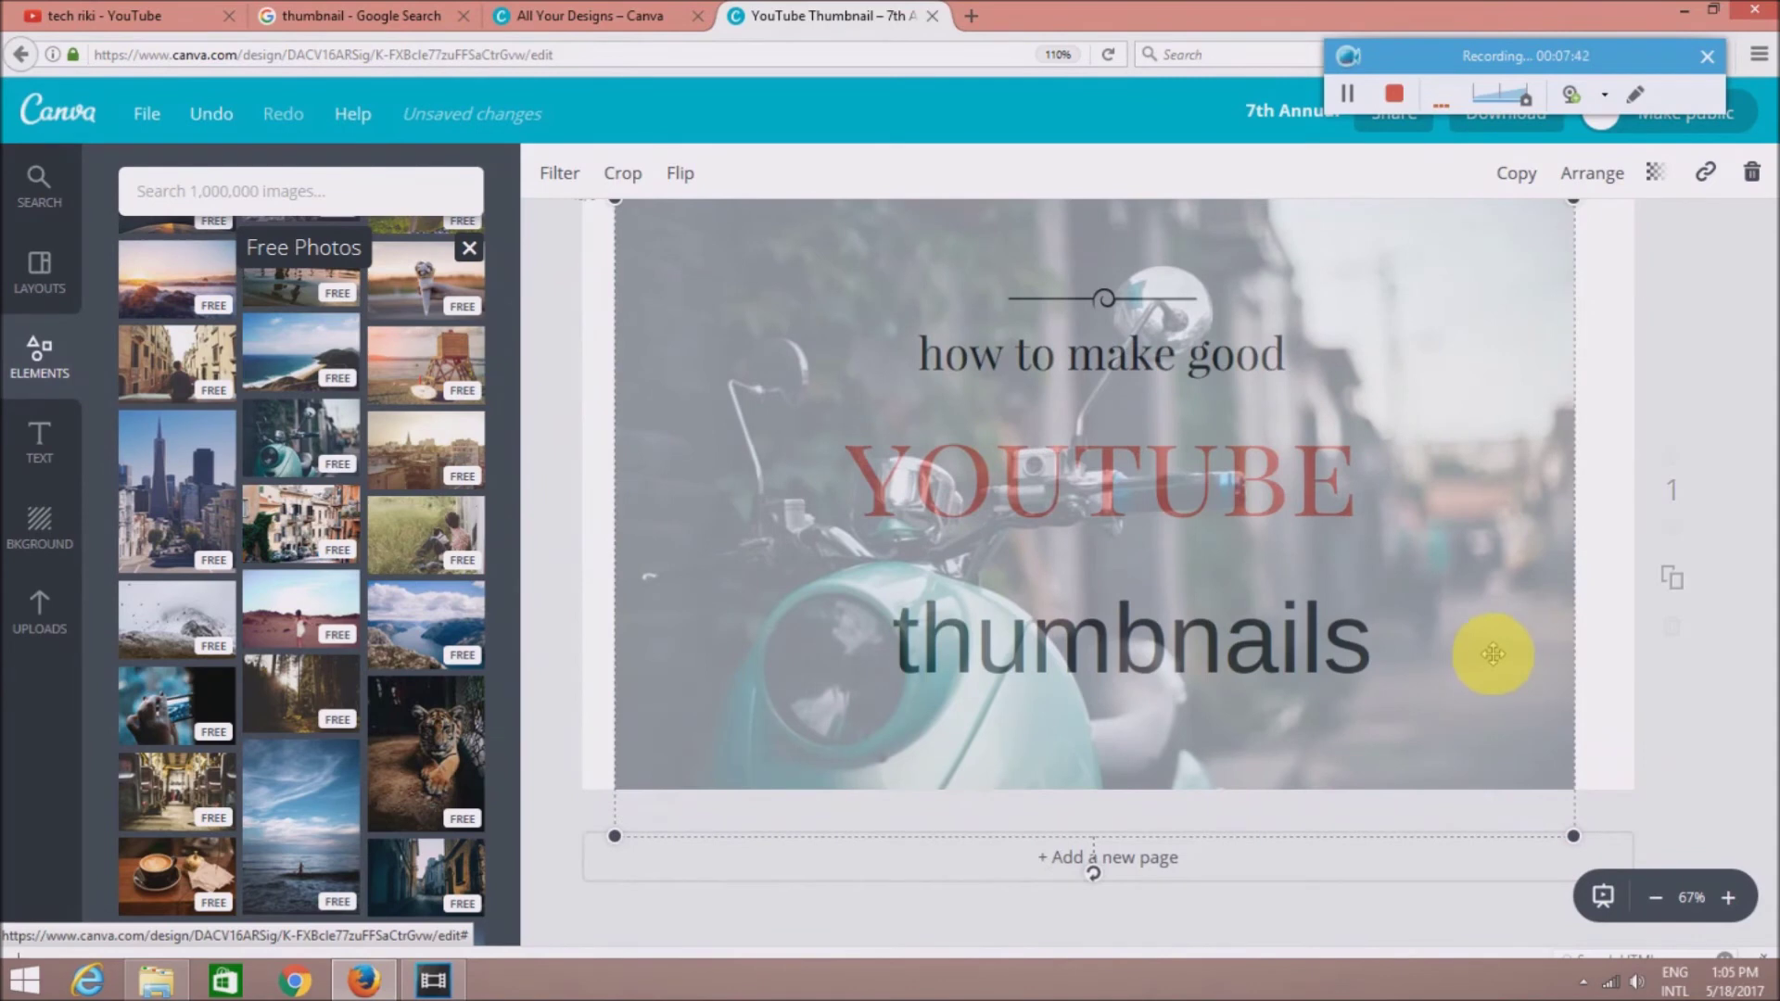
click(678, 180)
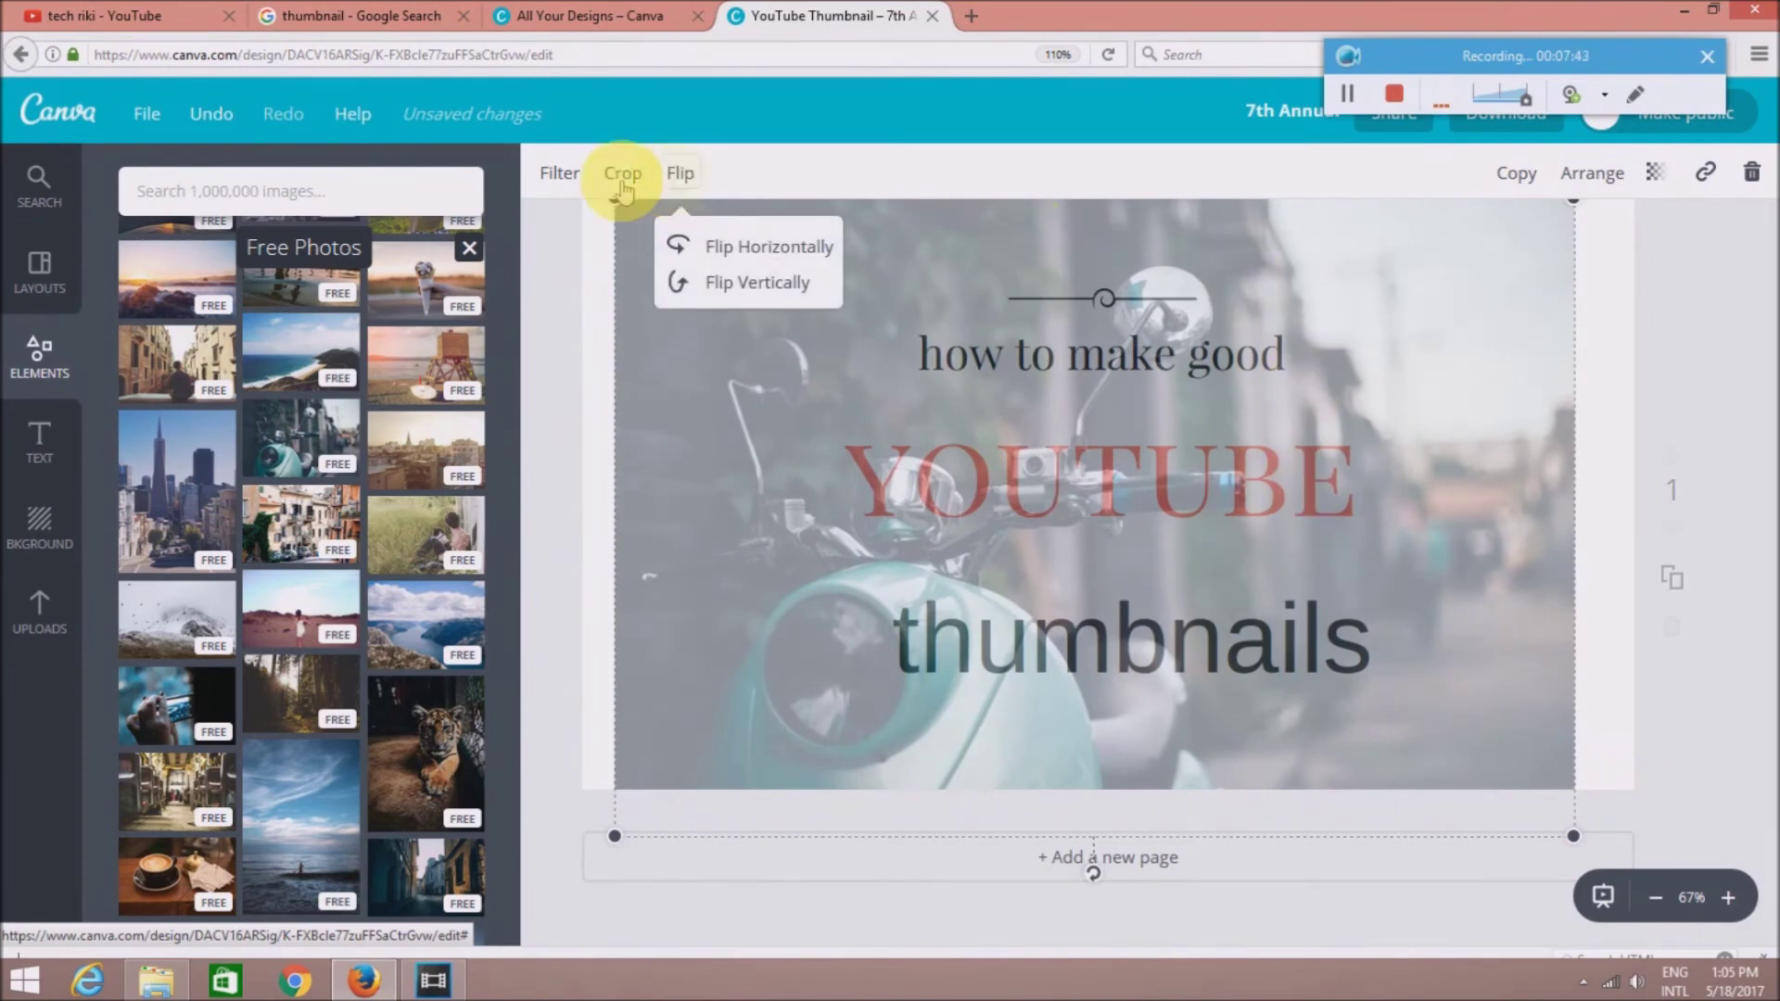
click(560, 181)
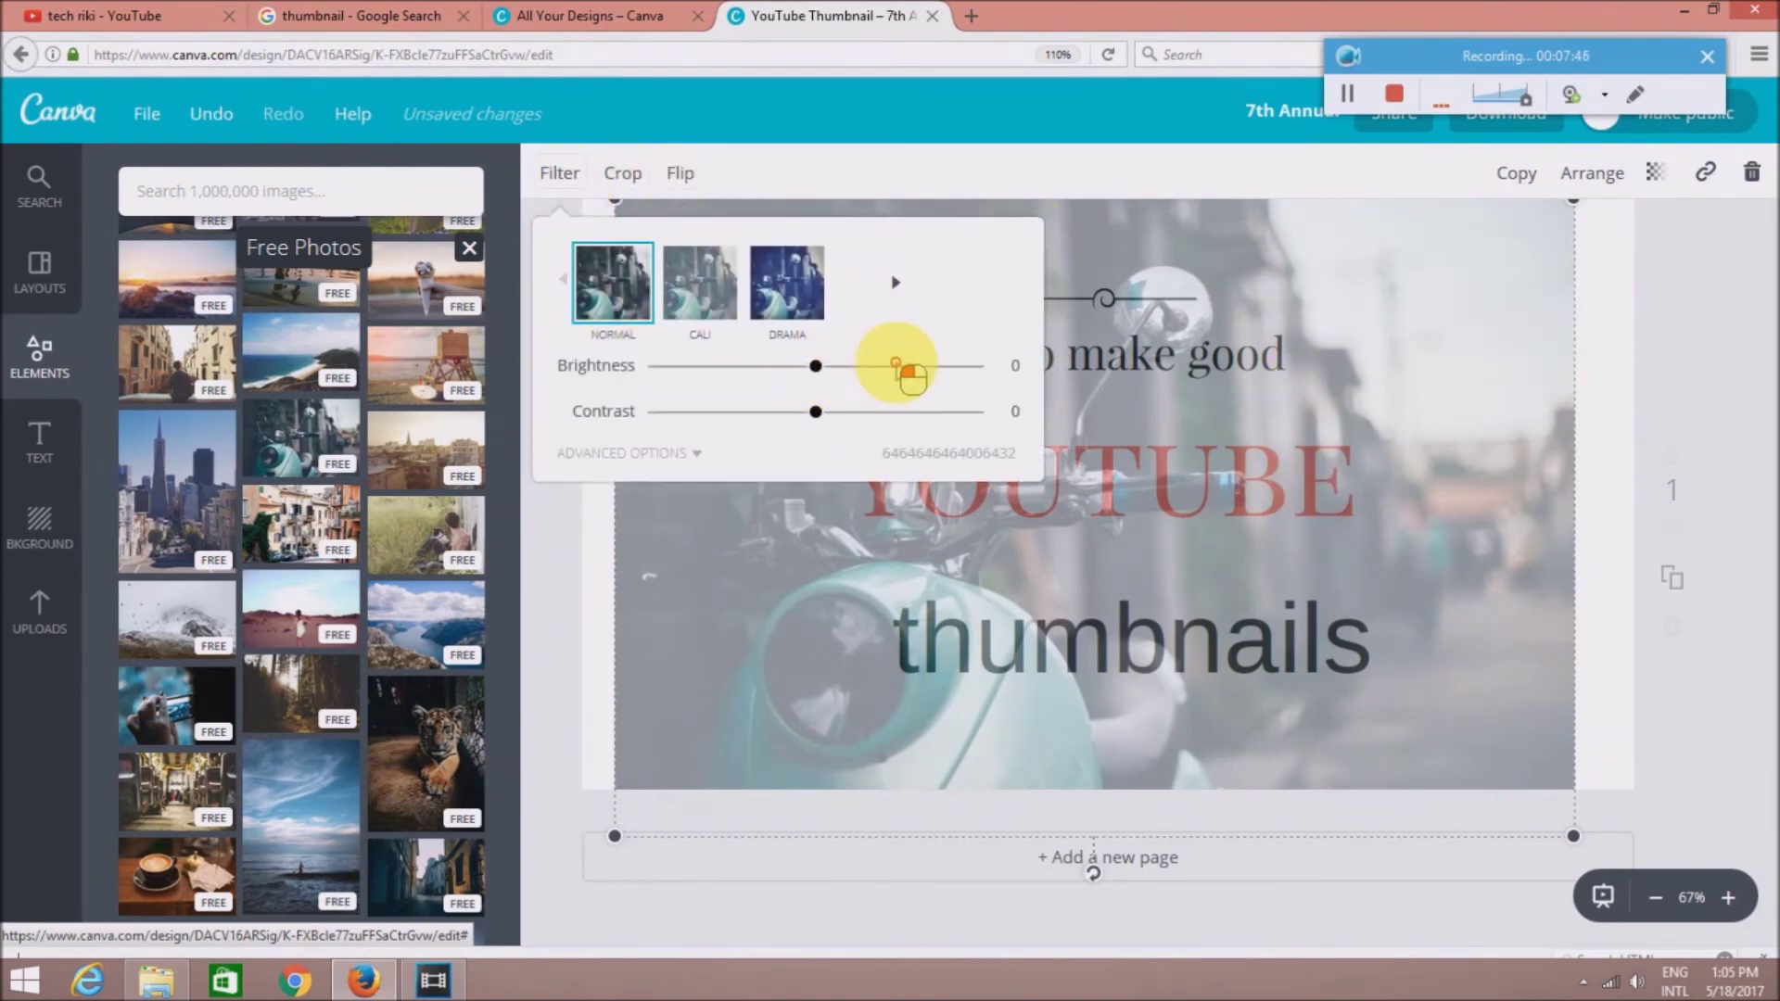
click(896, 366)
drag(890, 367, 826, 369)
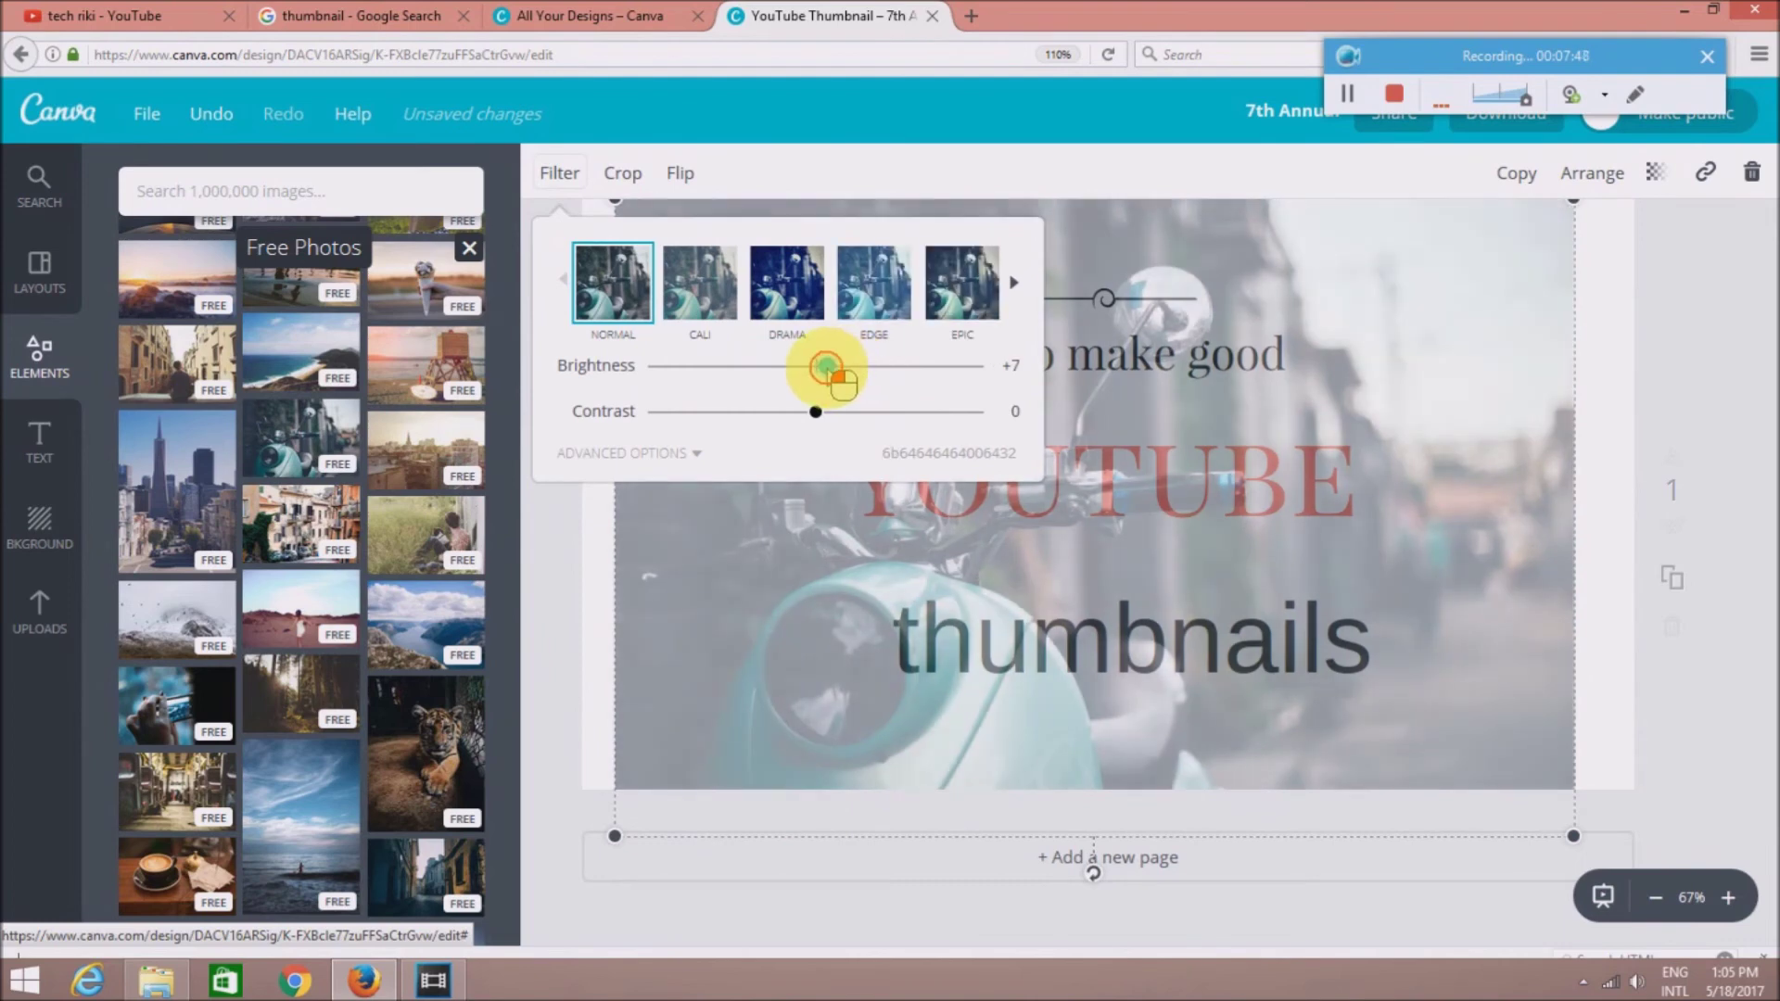
click(1705, 176)
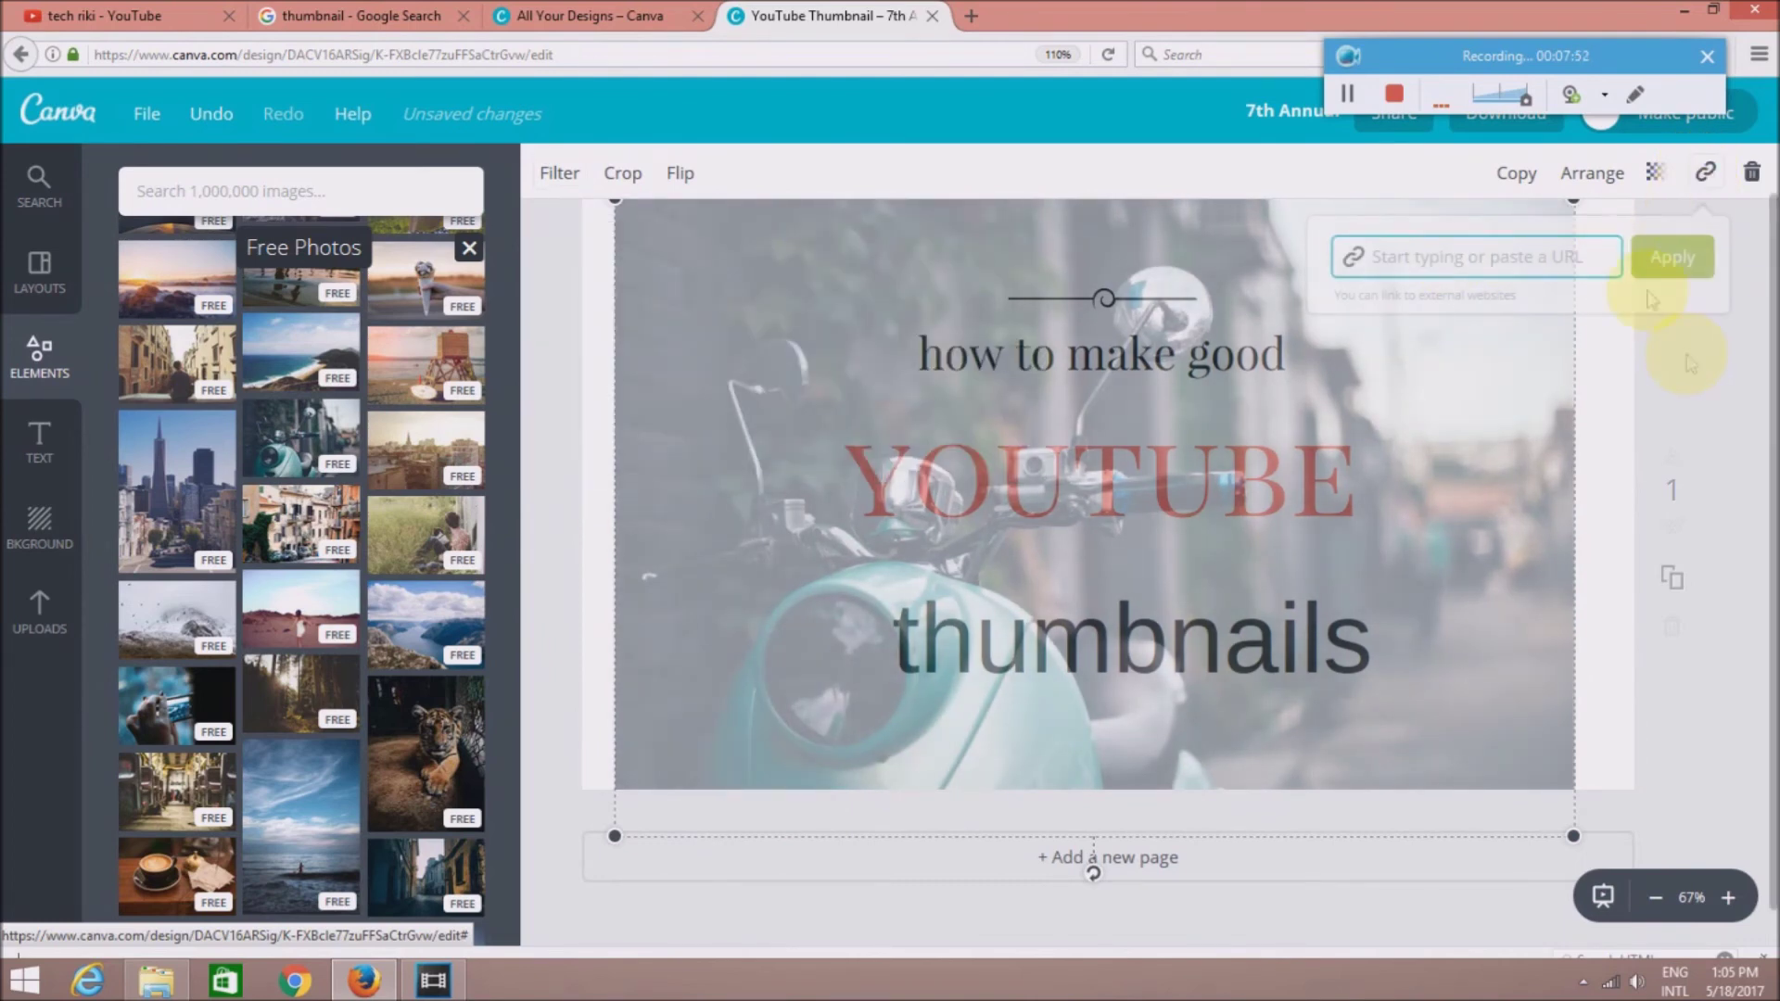
Send the scooter photo behind all the text, set transparency 98, then delete it
click(1592, 181)
click(1573, 283)
click(1573, 283)
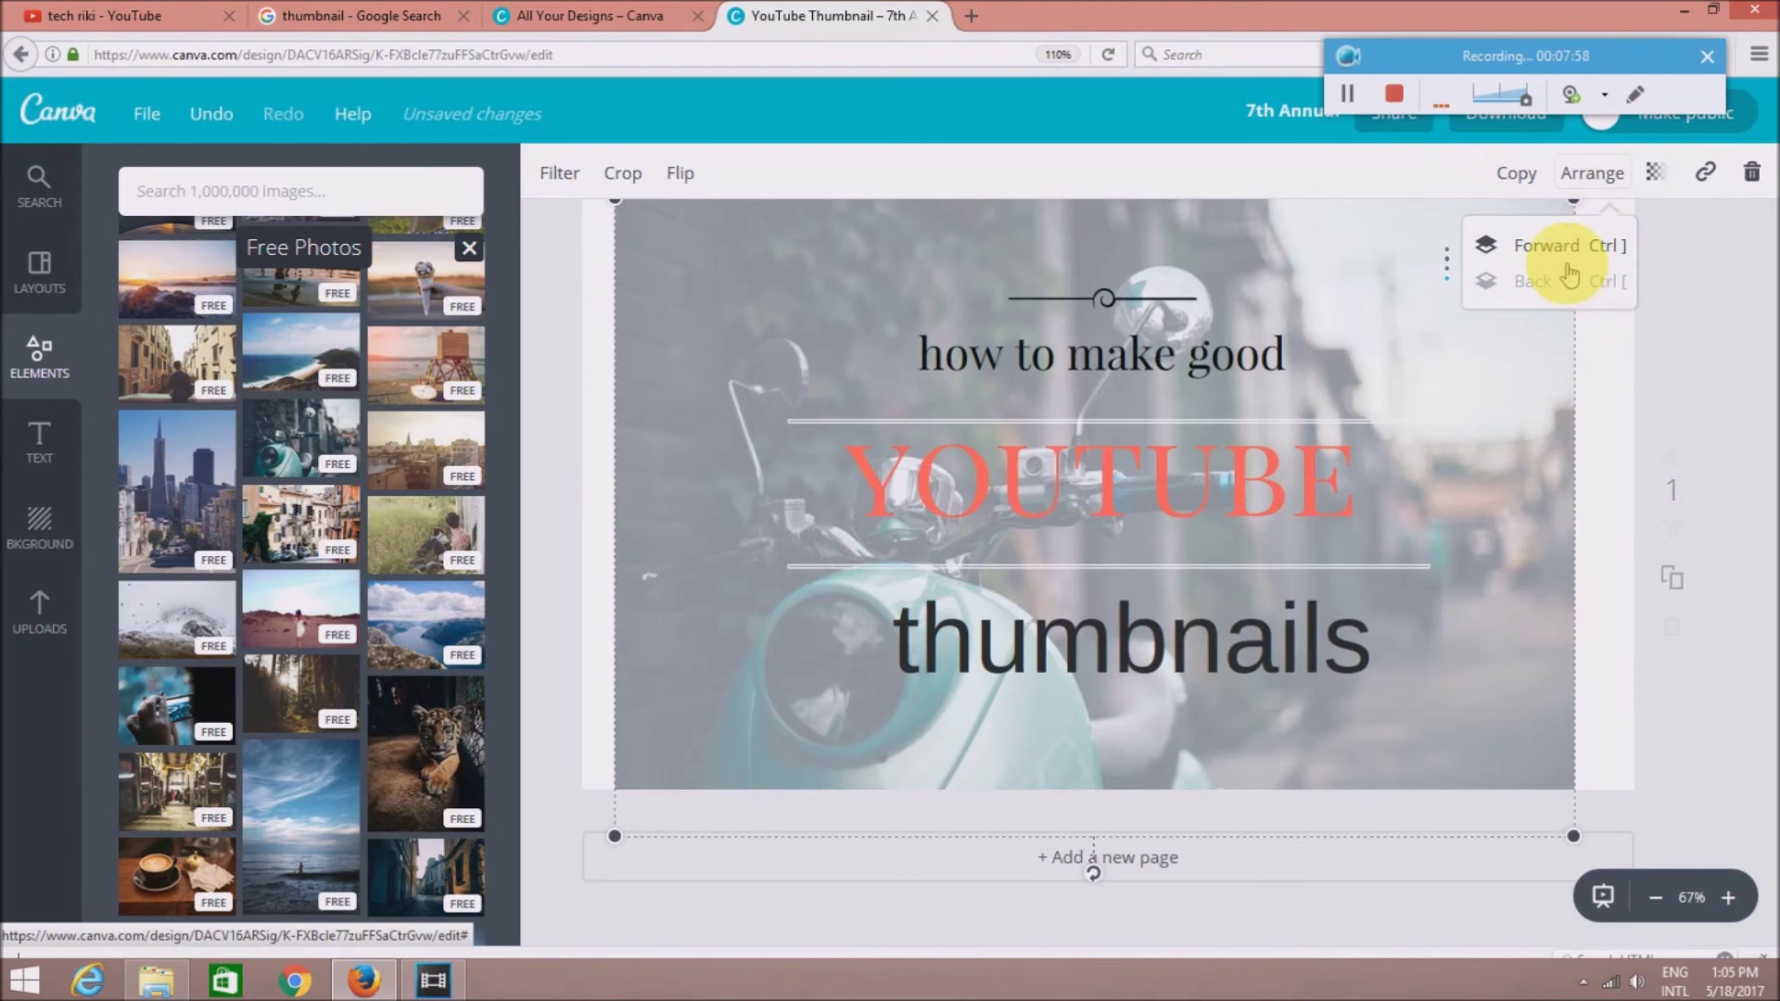
click(1655, 173)
click(1609, 245)
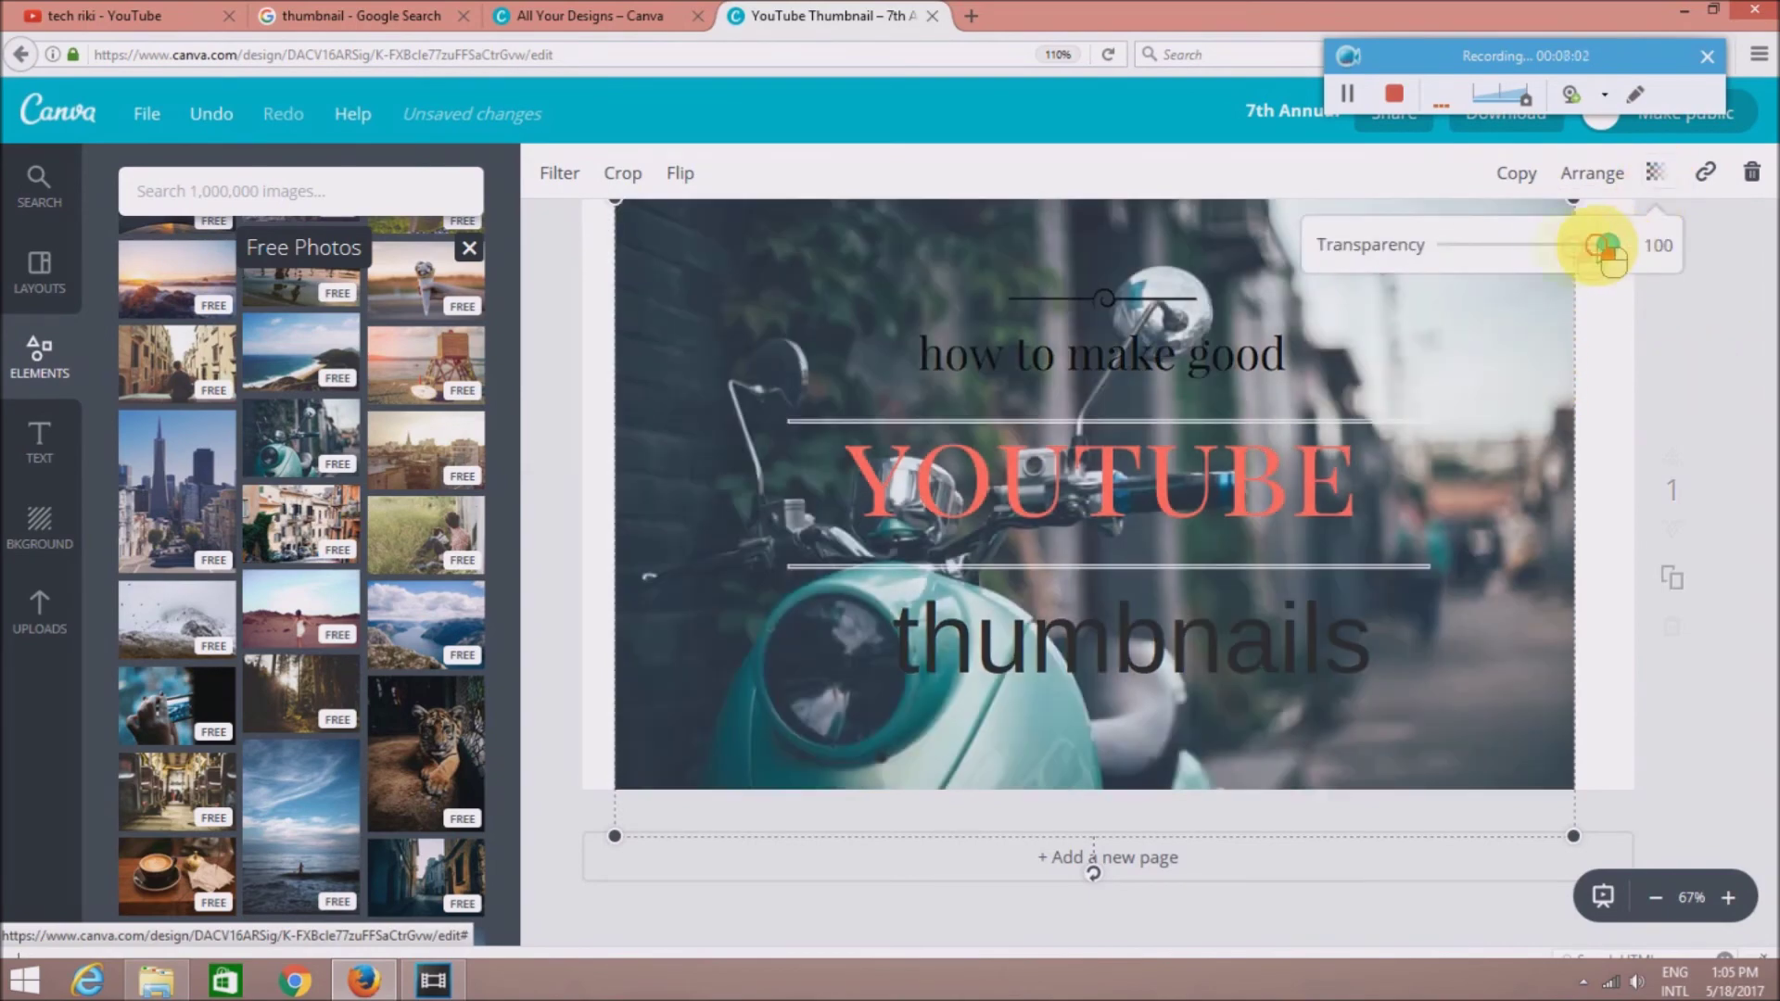
drag(1606, 246, 1606, 246)
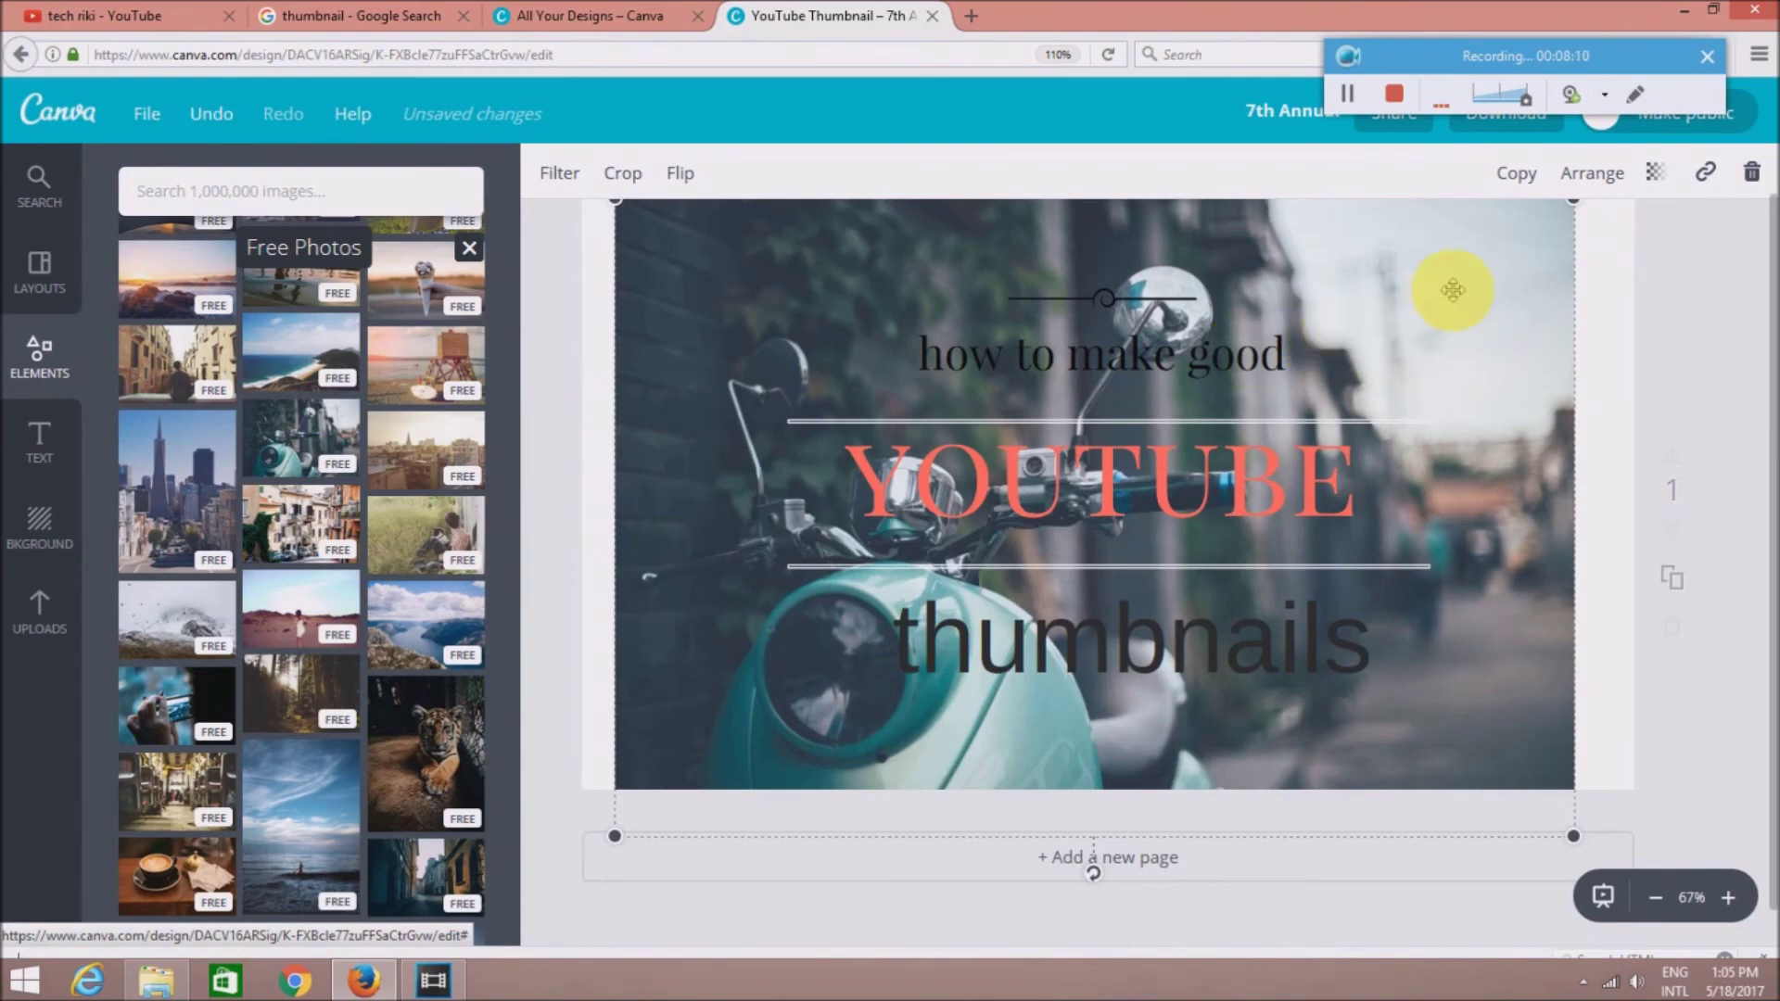
click(1752, 172)
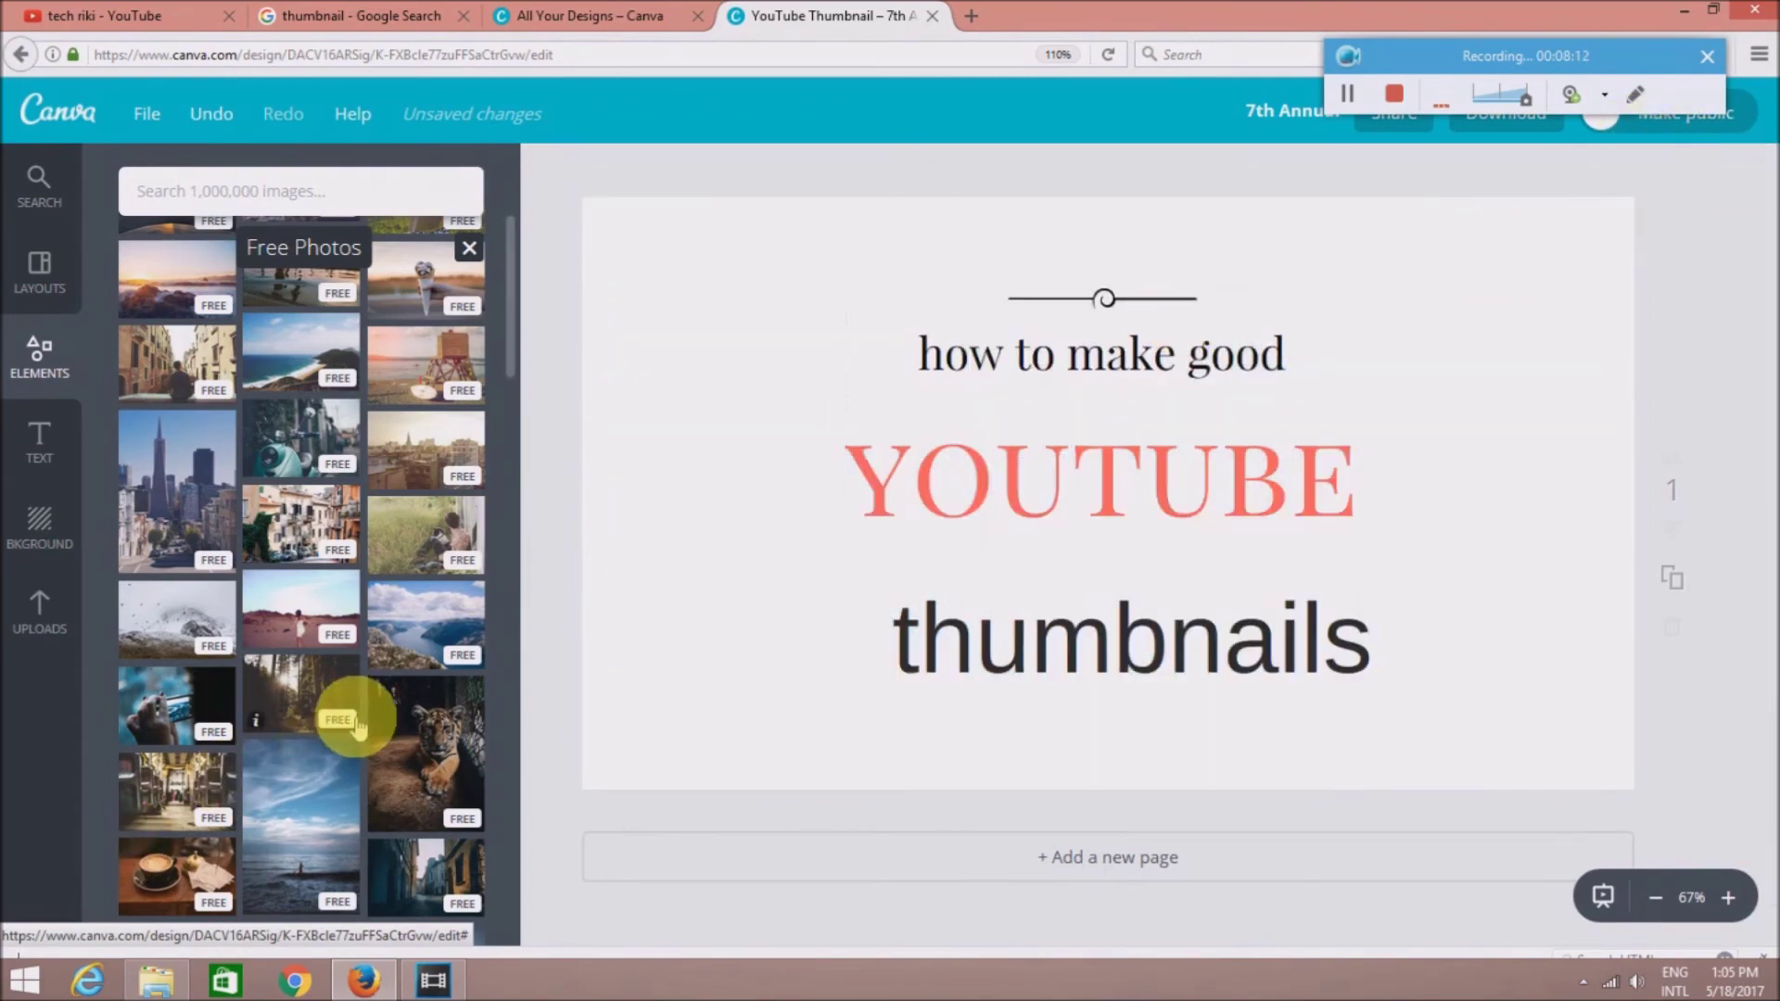
Add the ice-cream cone photo from Free Photos and stretch it from the top-left to cover the canvas
scroll(357, 728, down, 5)
scroll(357, 728, down, 2)
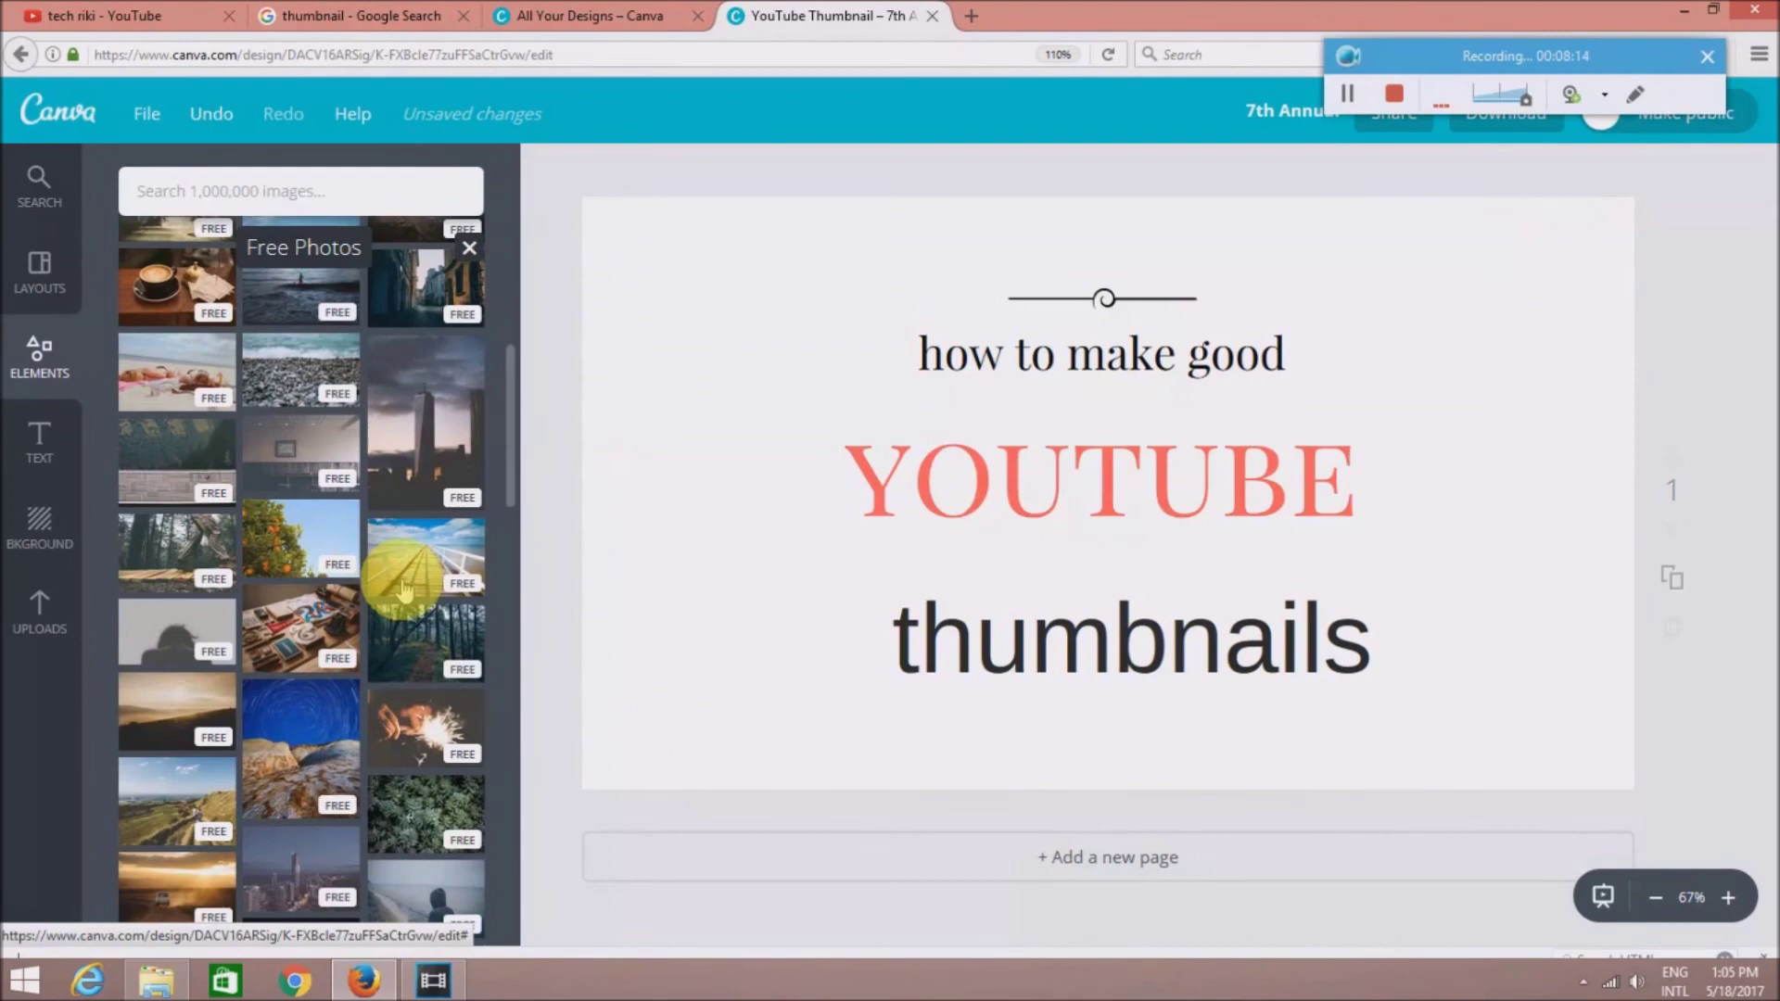
scroll(415, 570, down, 3)
scroll(338, 587, down, 2)
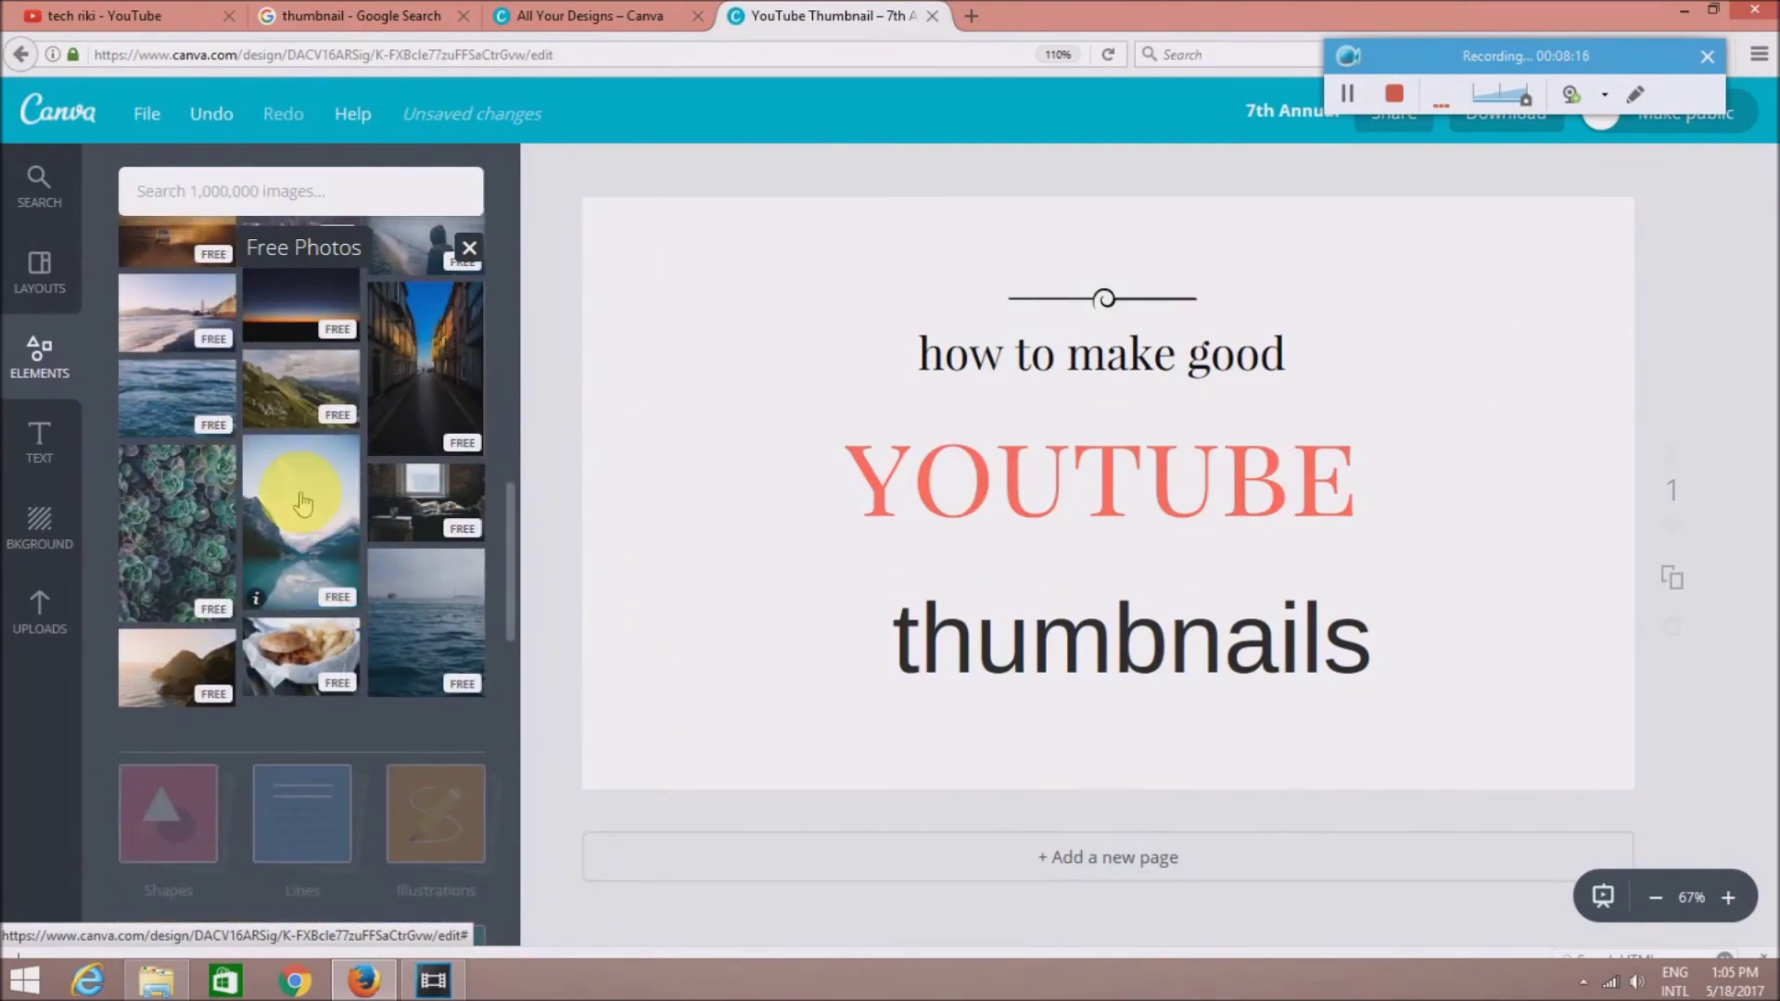
scroll(315, 649, down, 3)
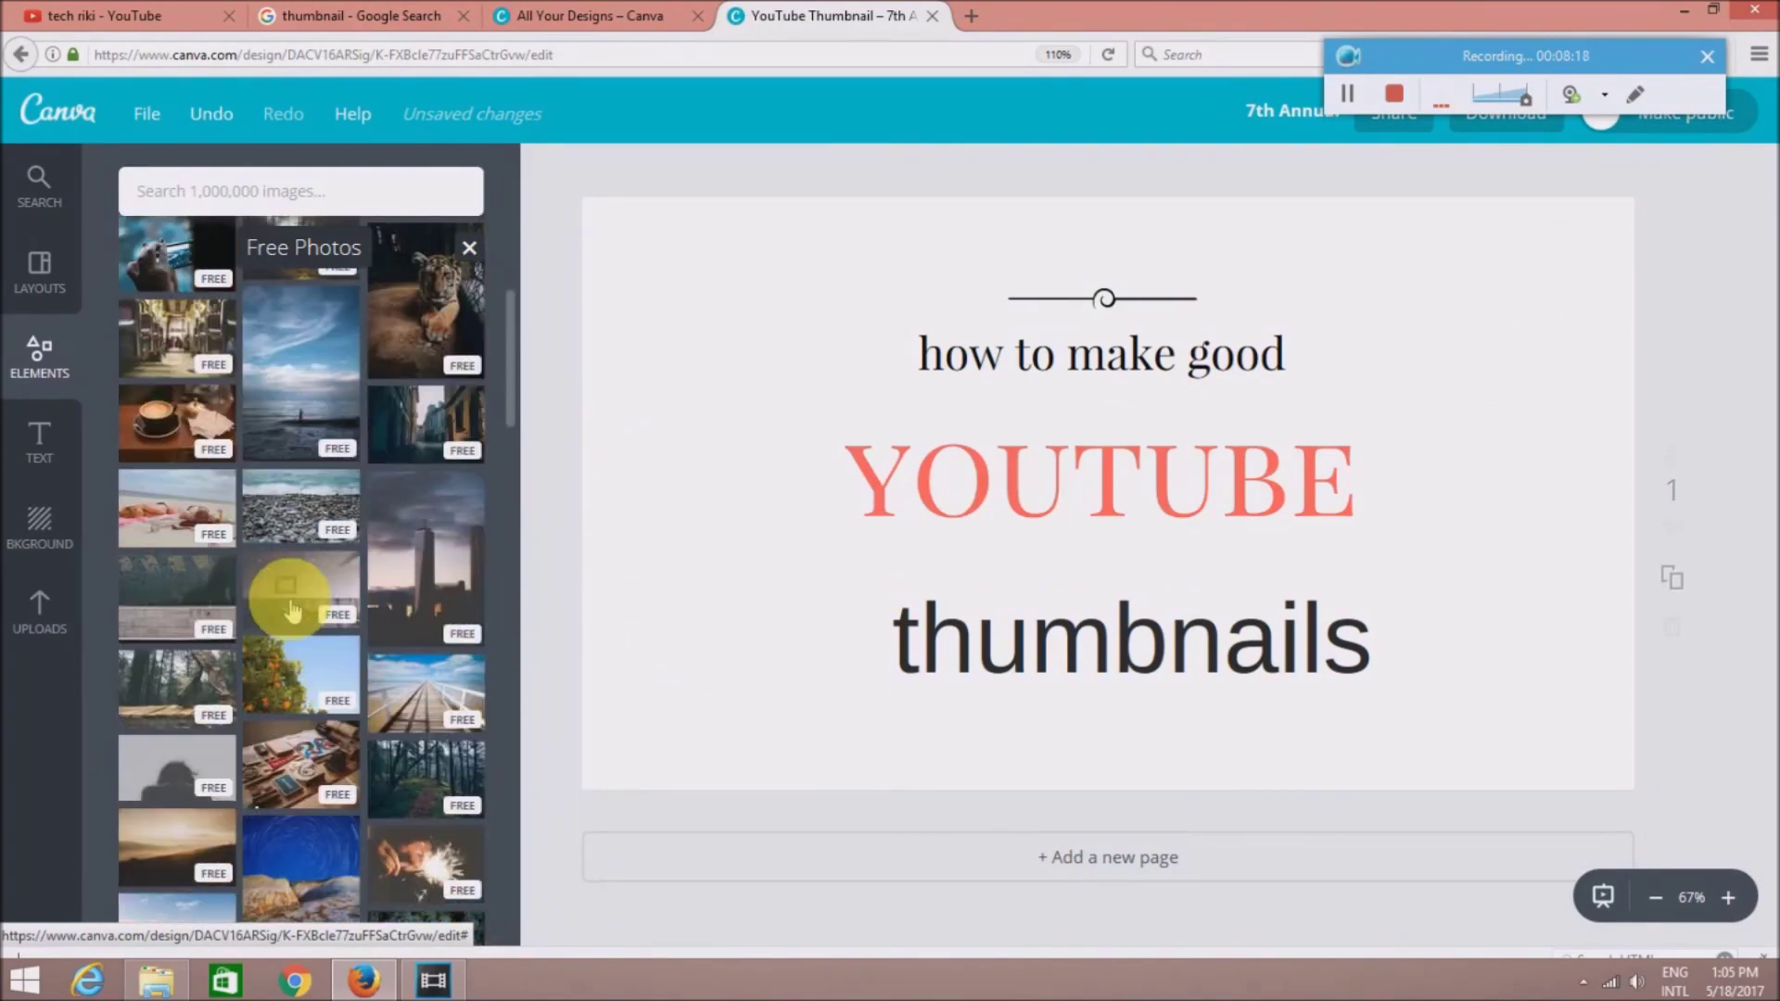
scroll(290, 610, up, 3)
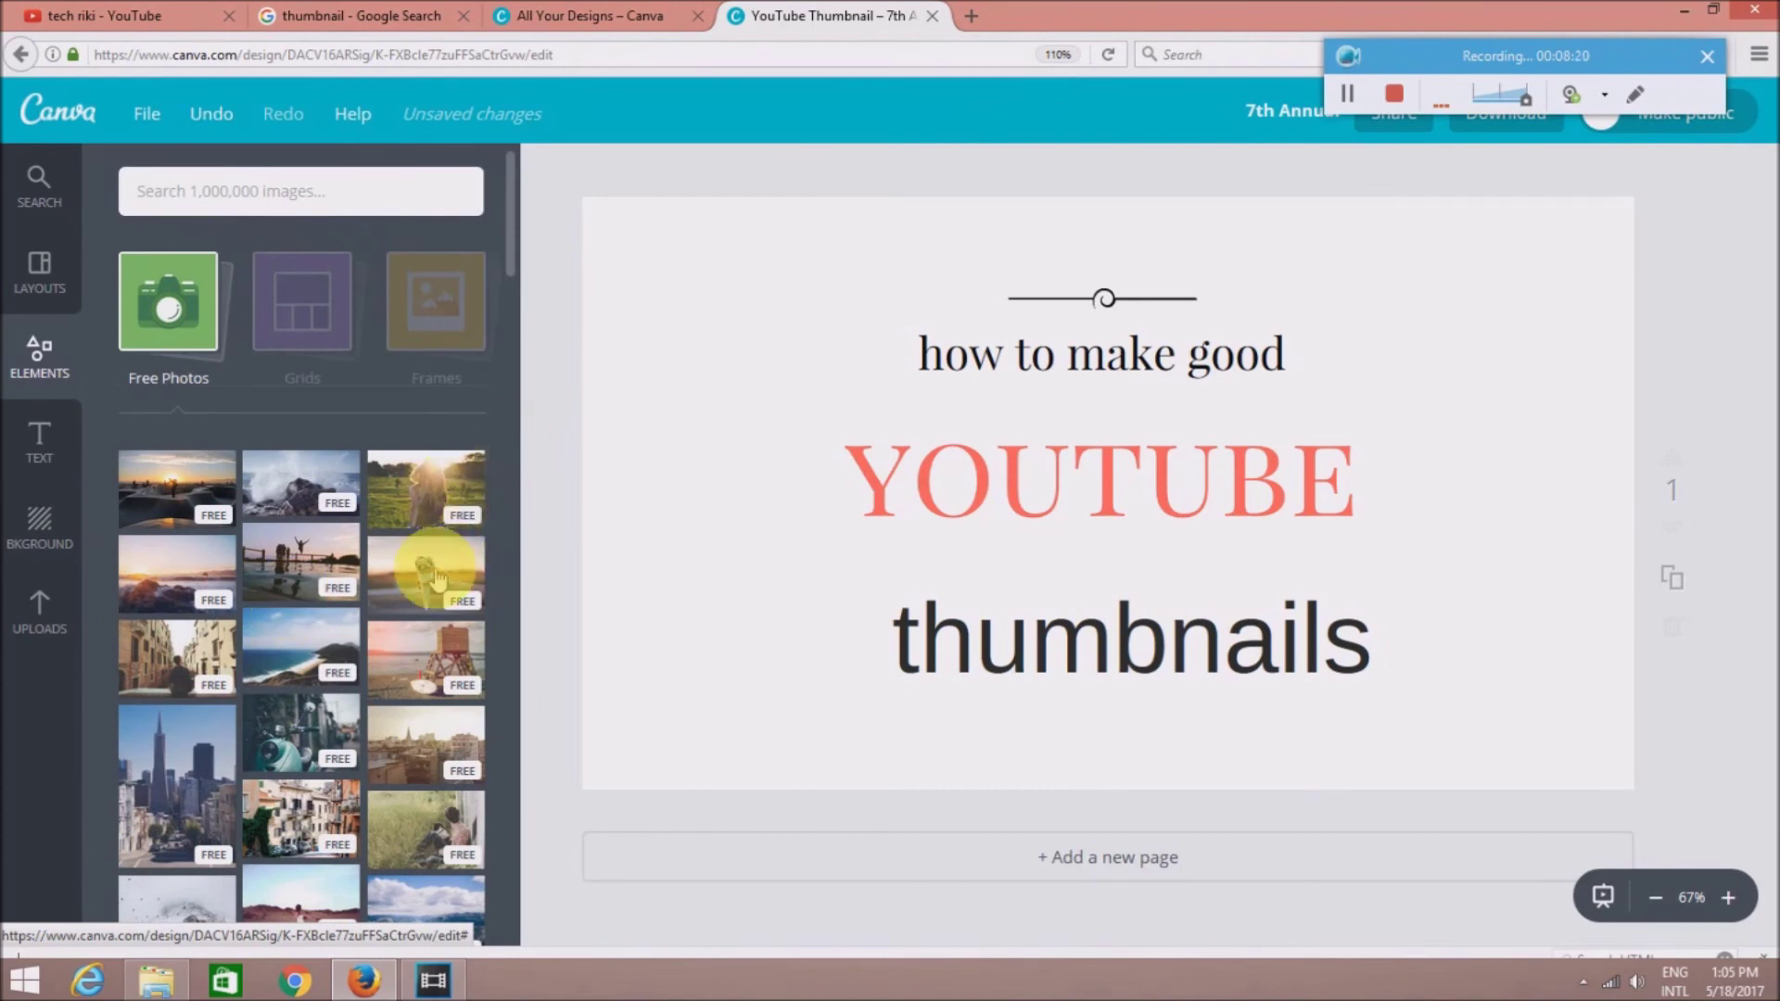
click(432, 565)
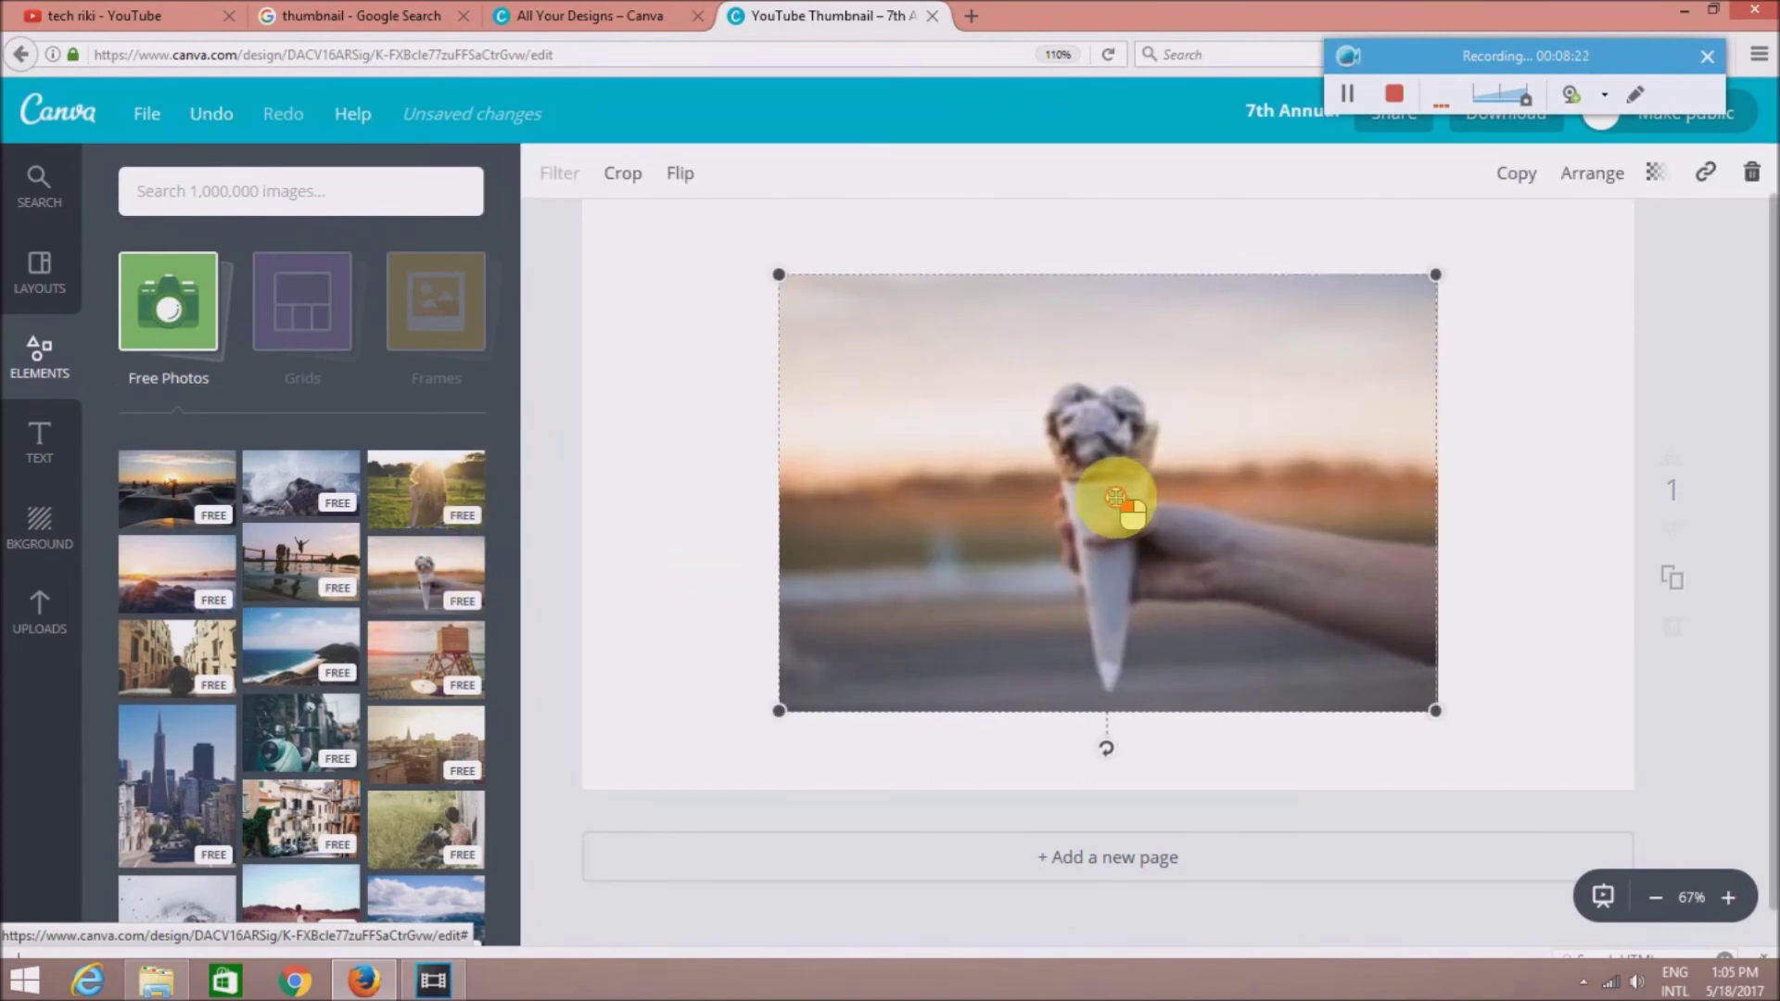
drag(1030, 464, 920, 426)
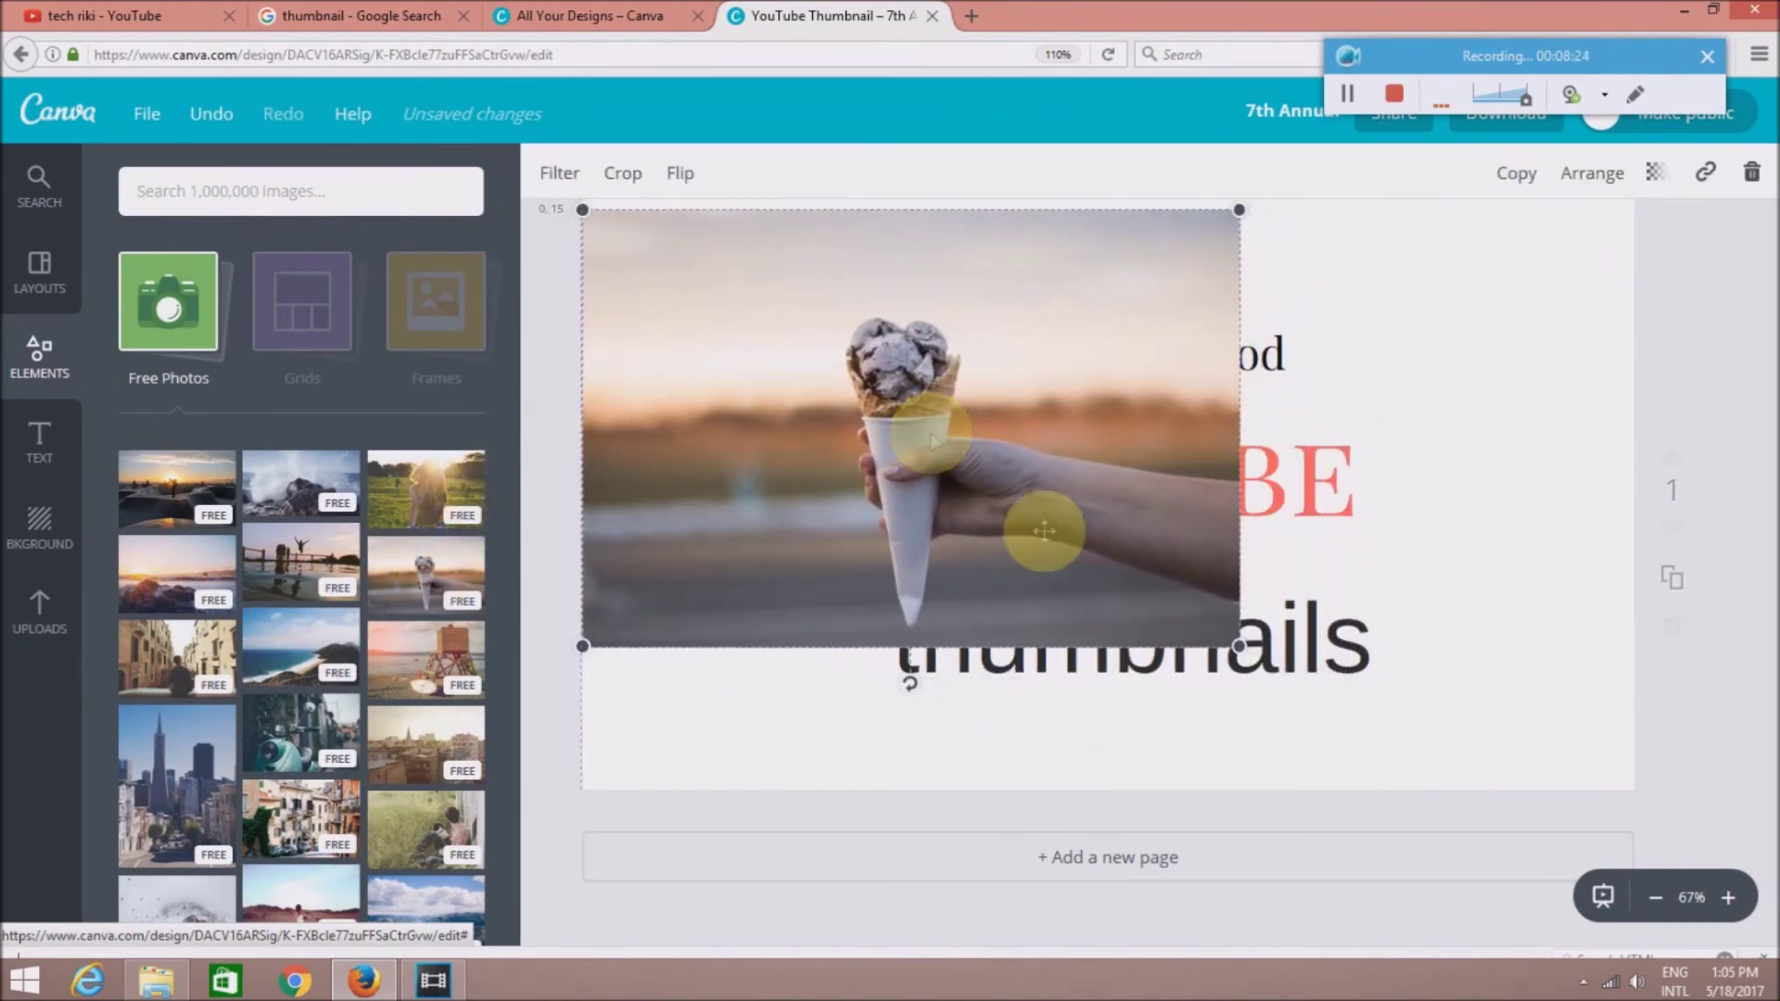
drag(1239, 646, 1666, 774)
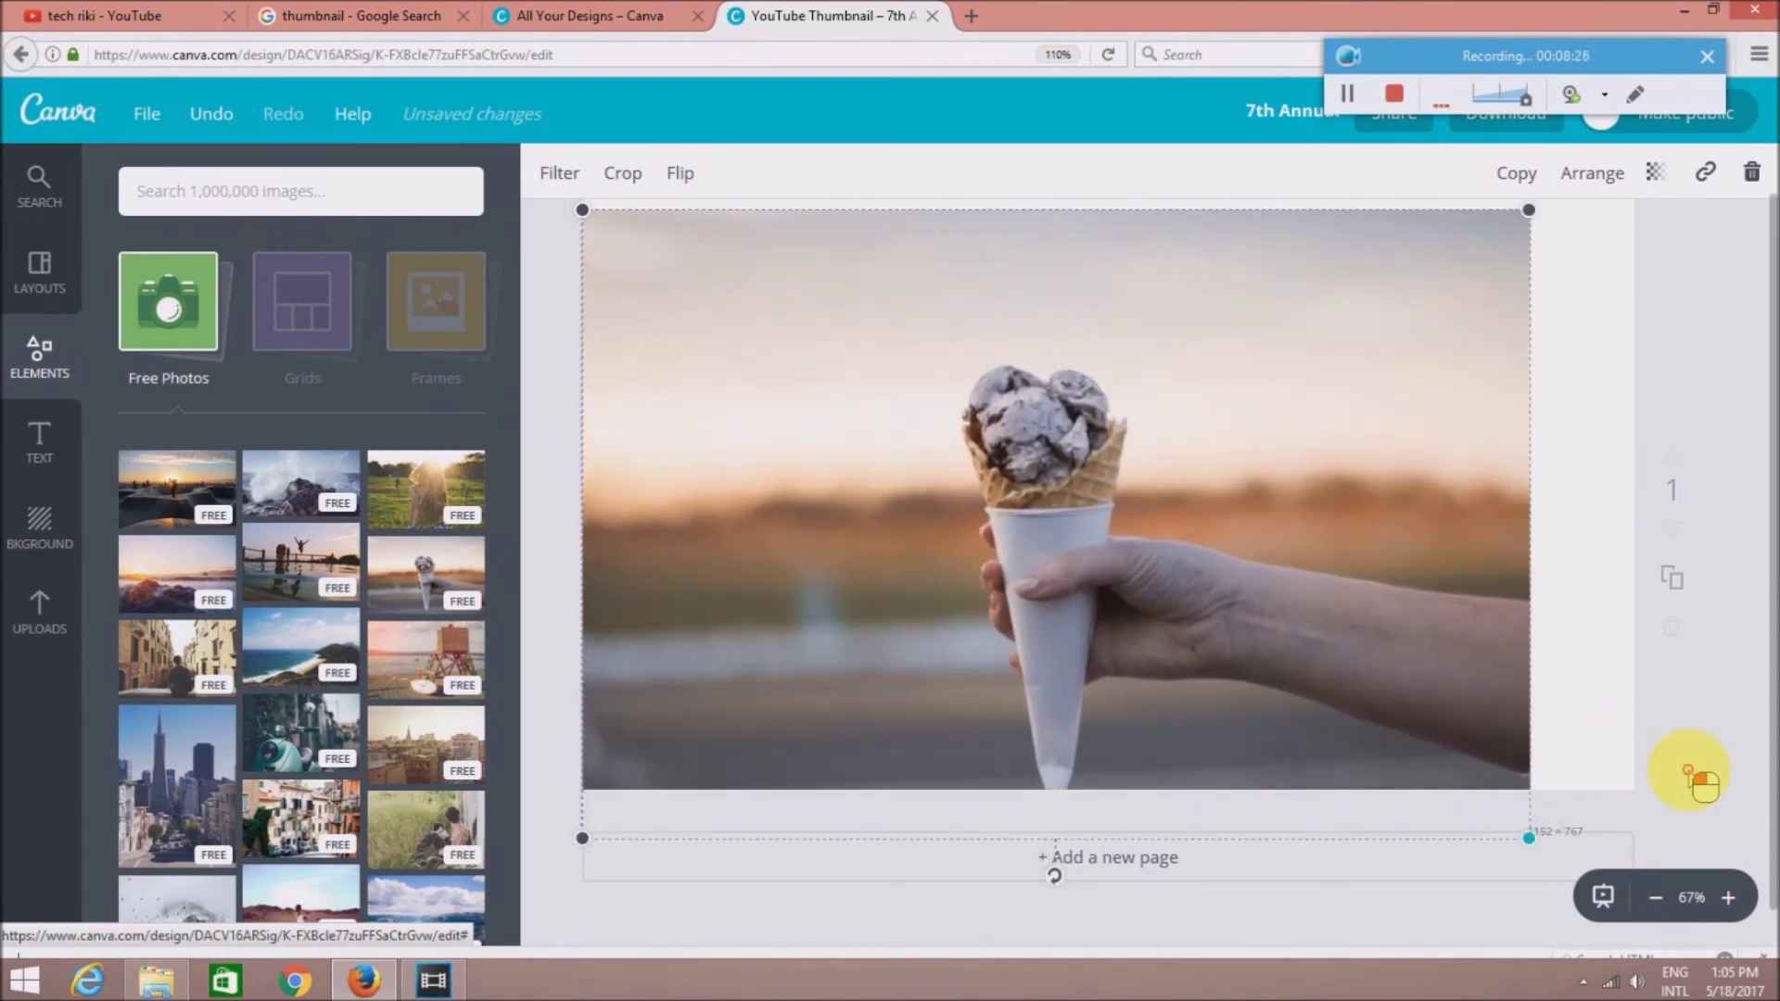
drag(1666, 774, 1522, 674)
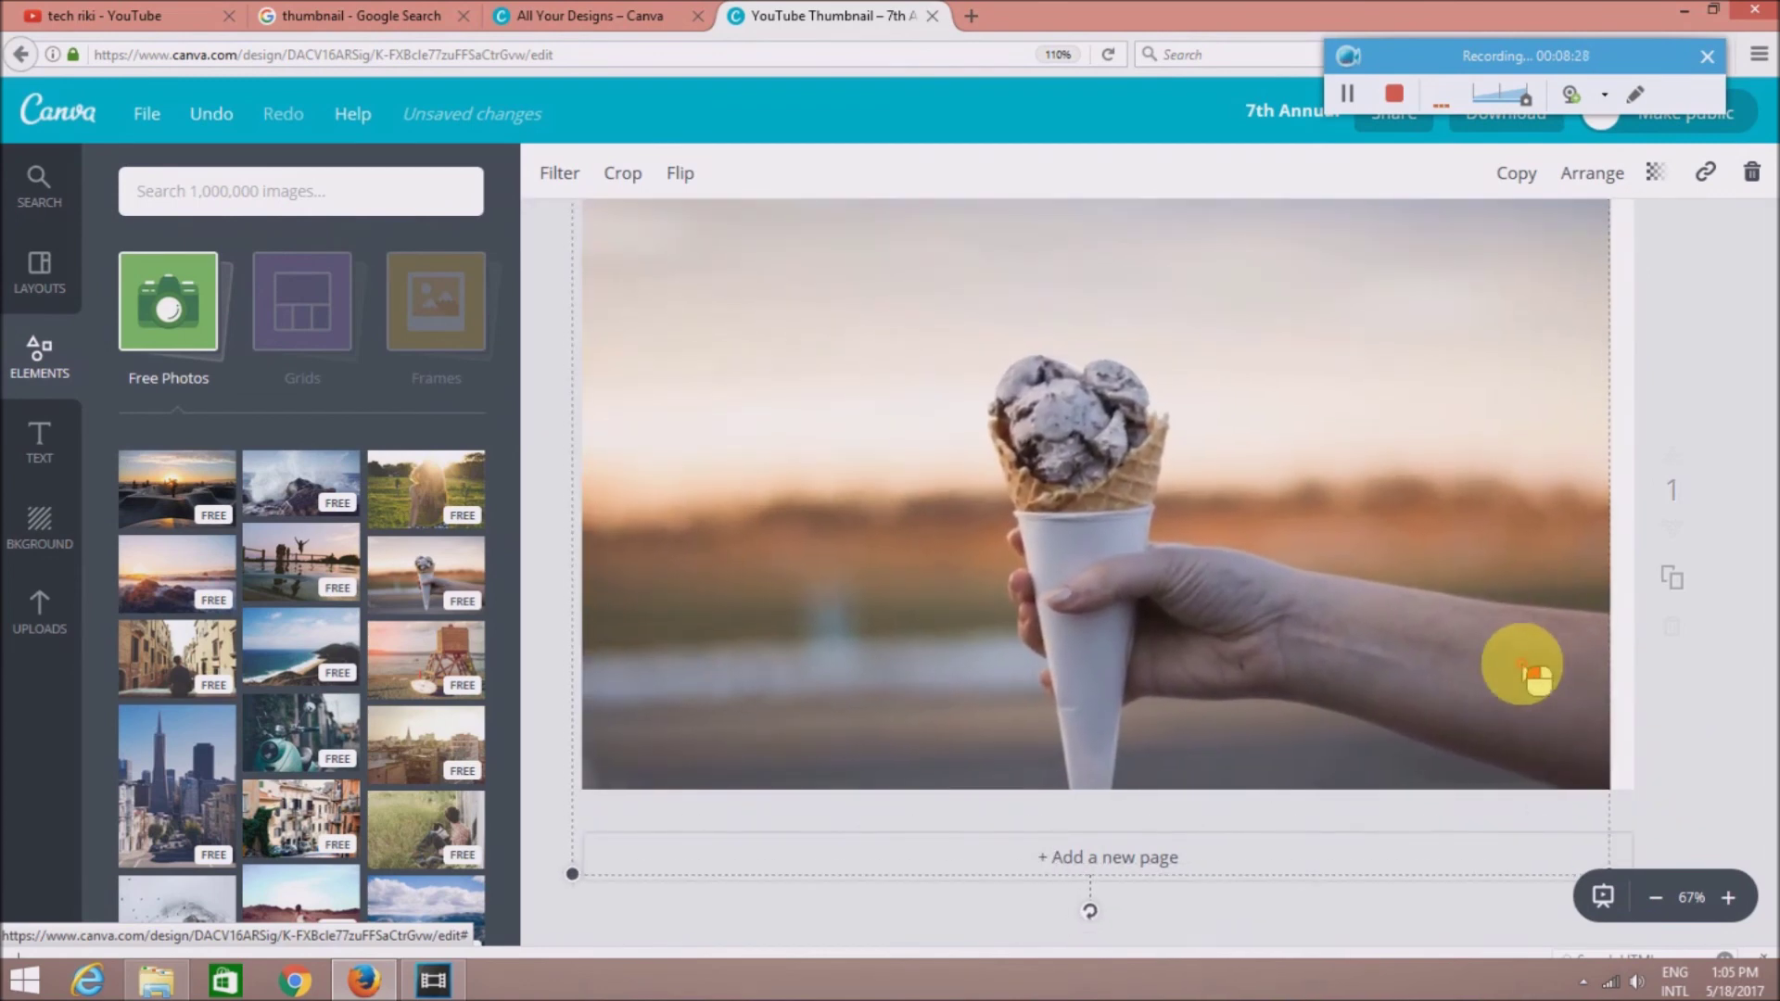
click(1657, 174)
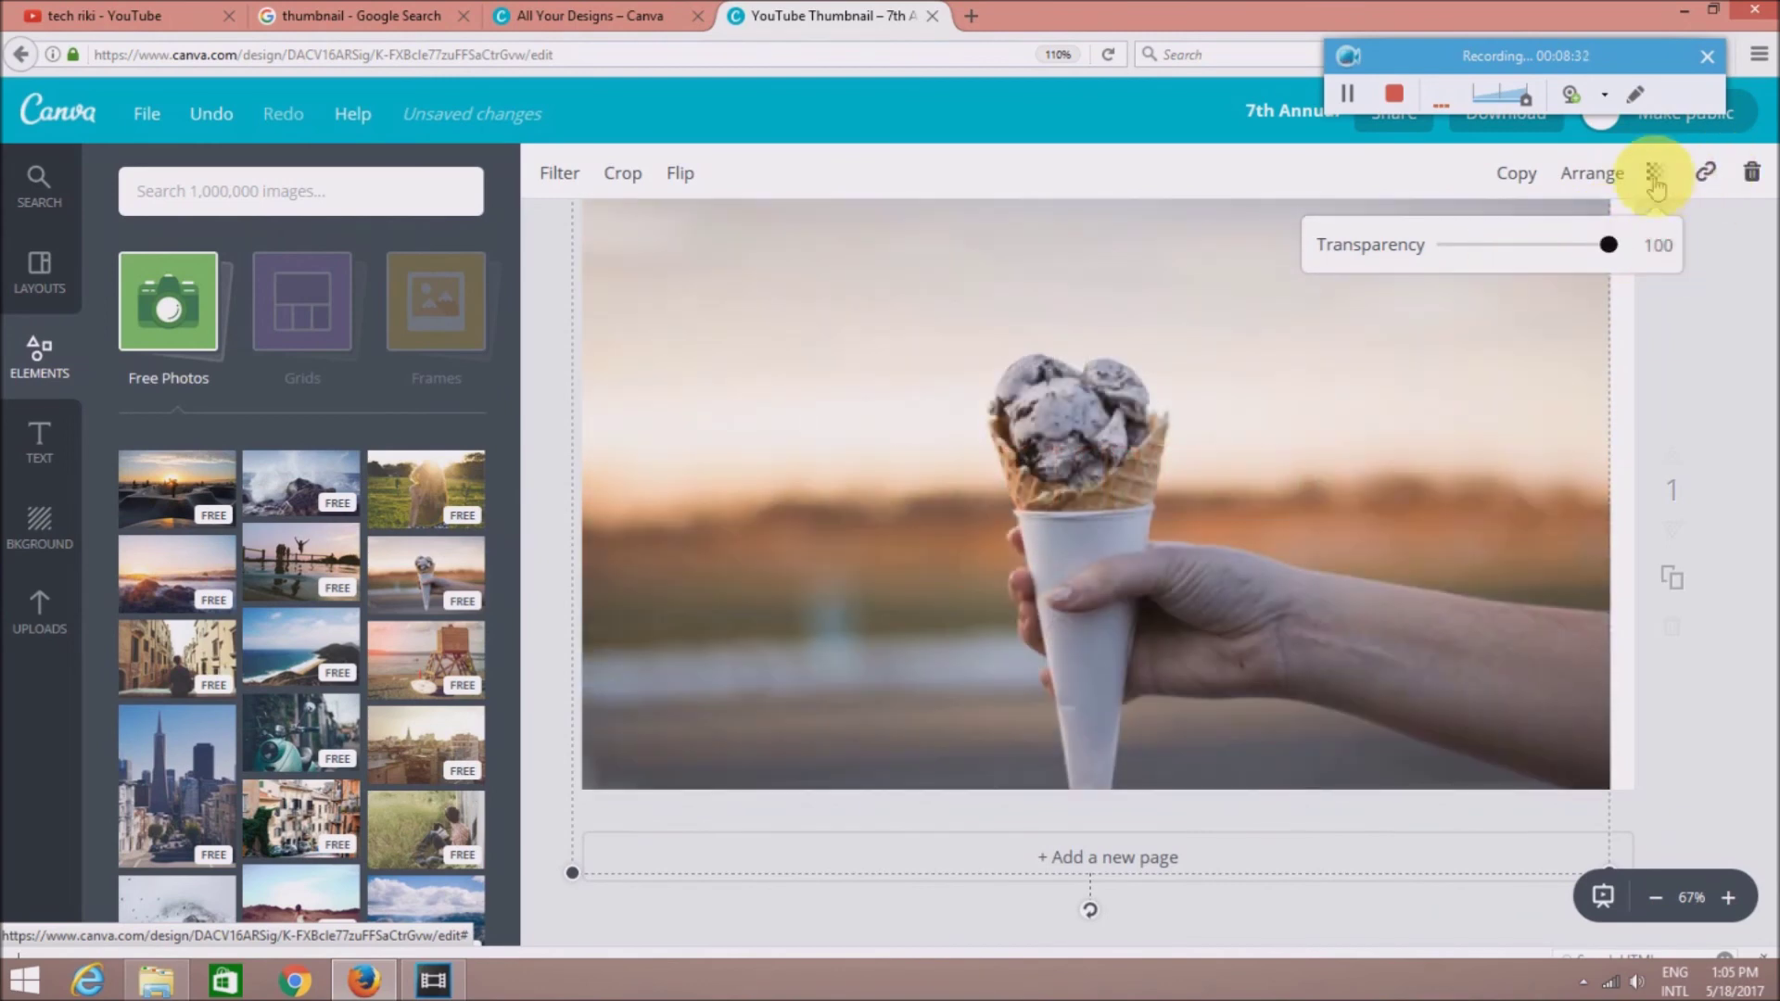
Send the ice-cream photo back twice, behind all three title lines, and nudge it slightly right
click(1591, 173)
click(1601, 290)
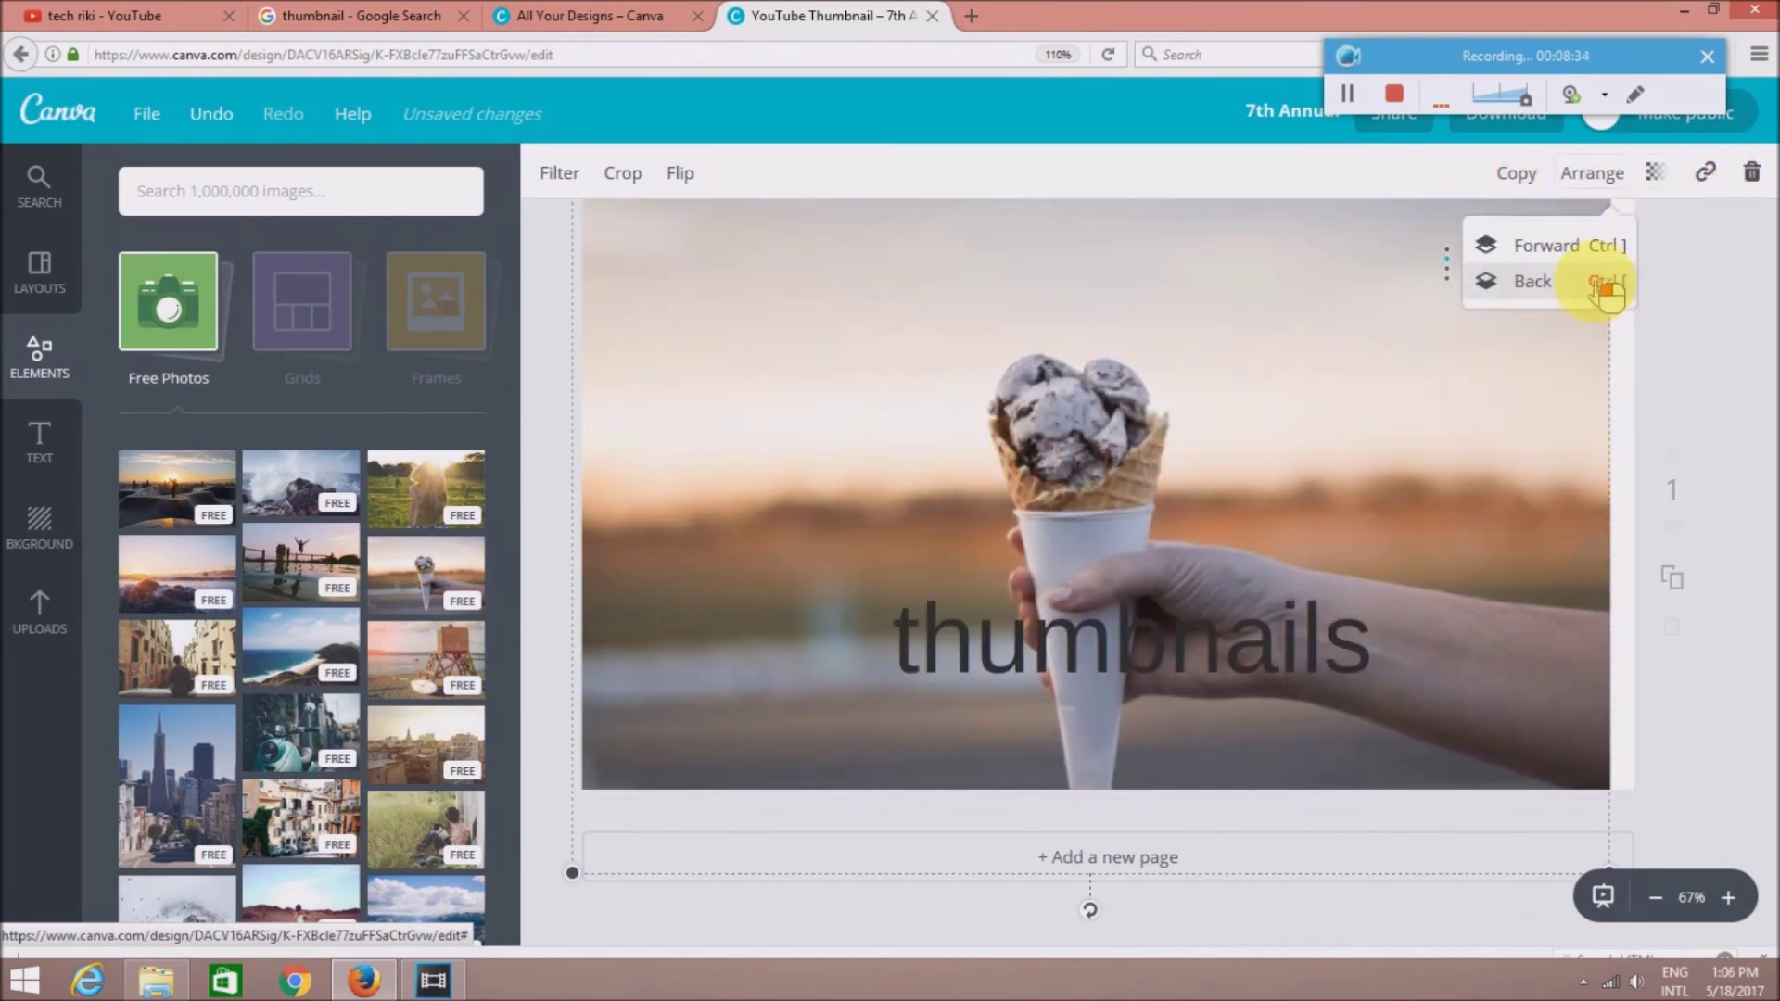
click(1603, 292)
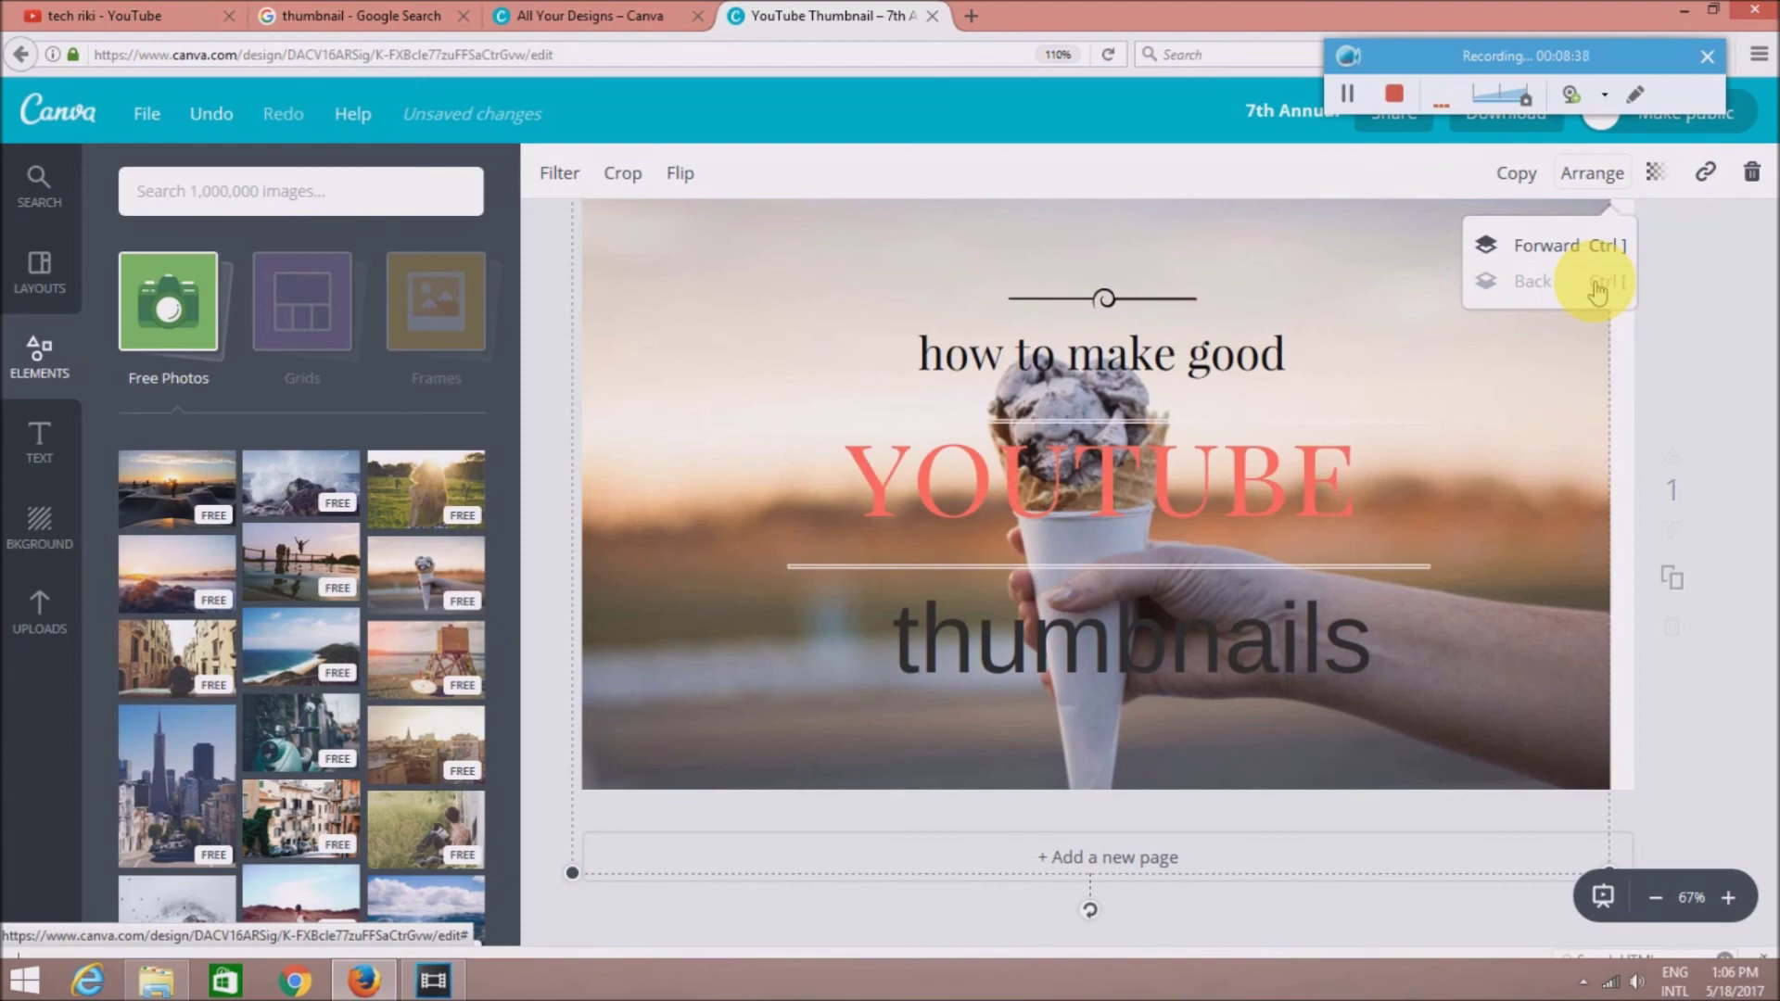
scroll(346, 540, down, 3)
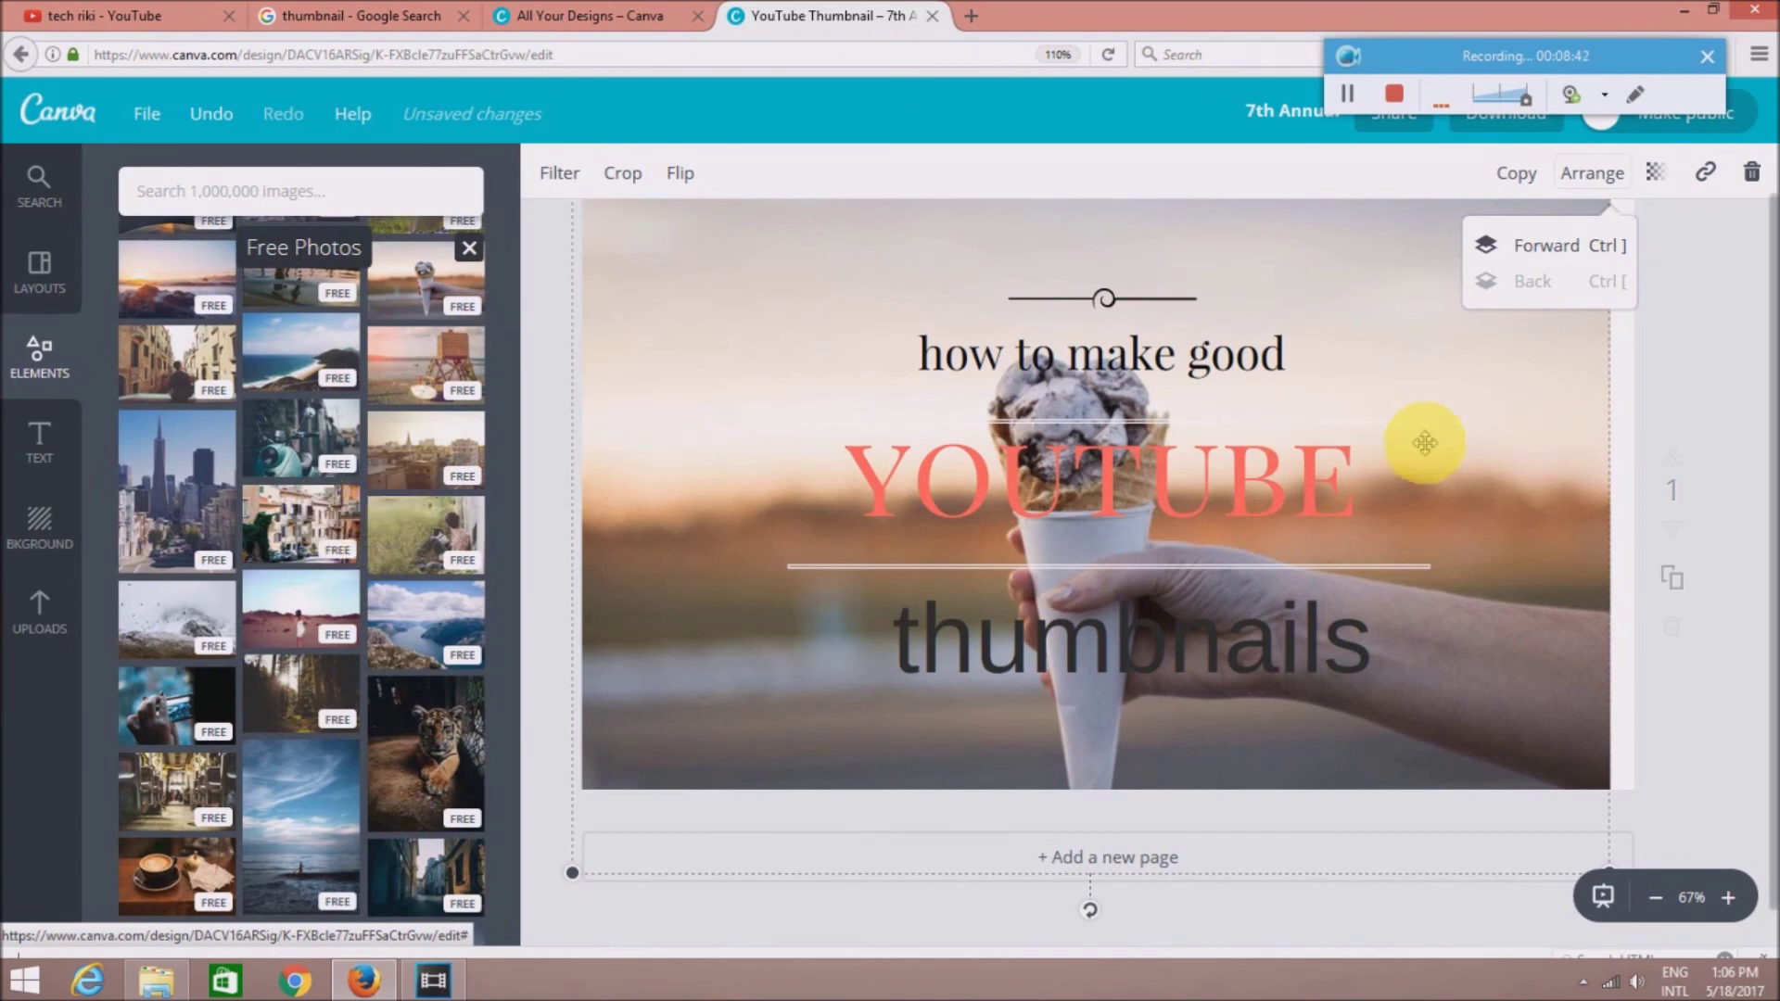
click(1646, 466)
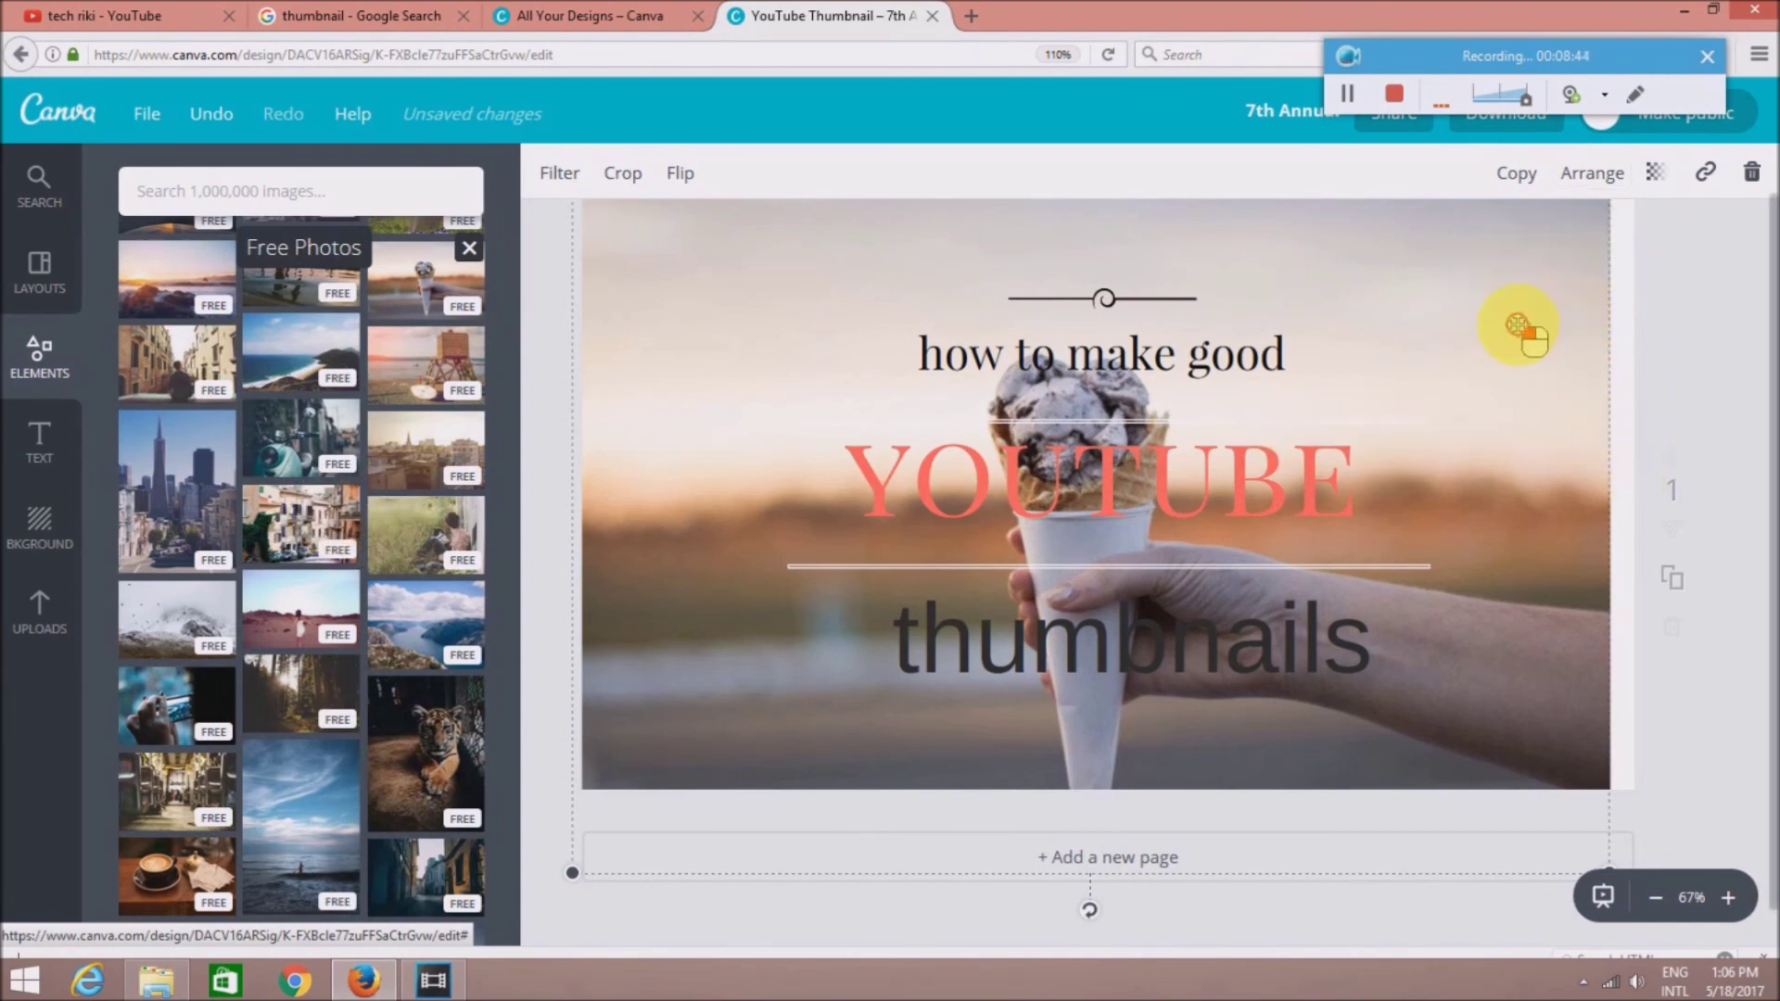
drag(1537, 327, 1528, 320)
click(1707, 336)
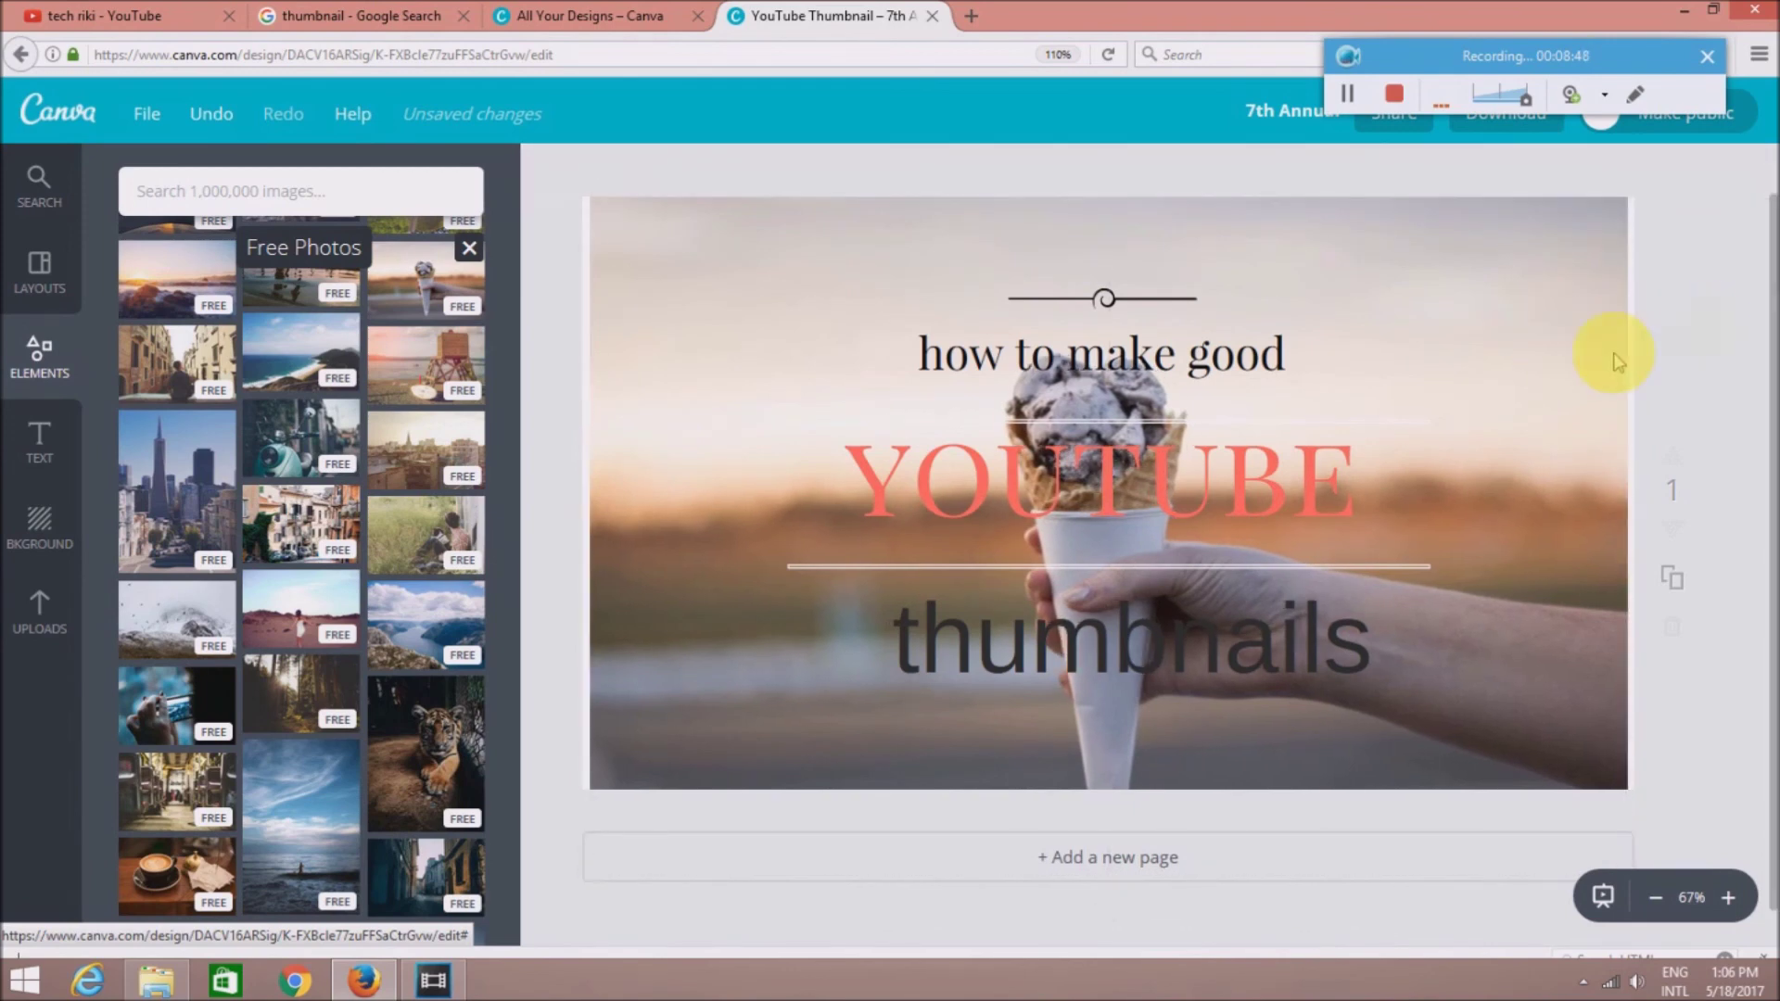
Shrink the title group and align it to the top-left edge, undoing one stray move
drag(1178, 308, 928, 219)
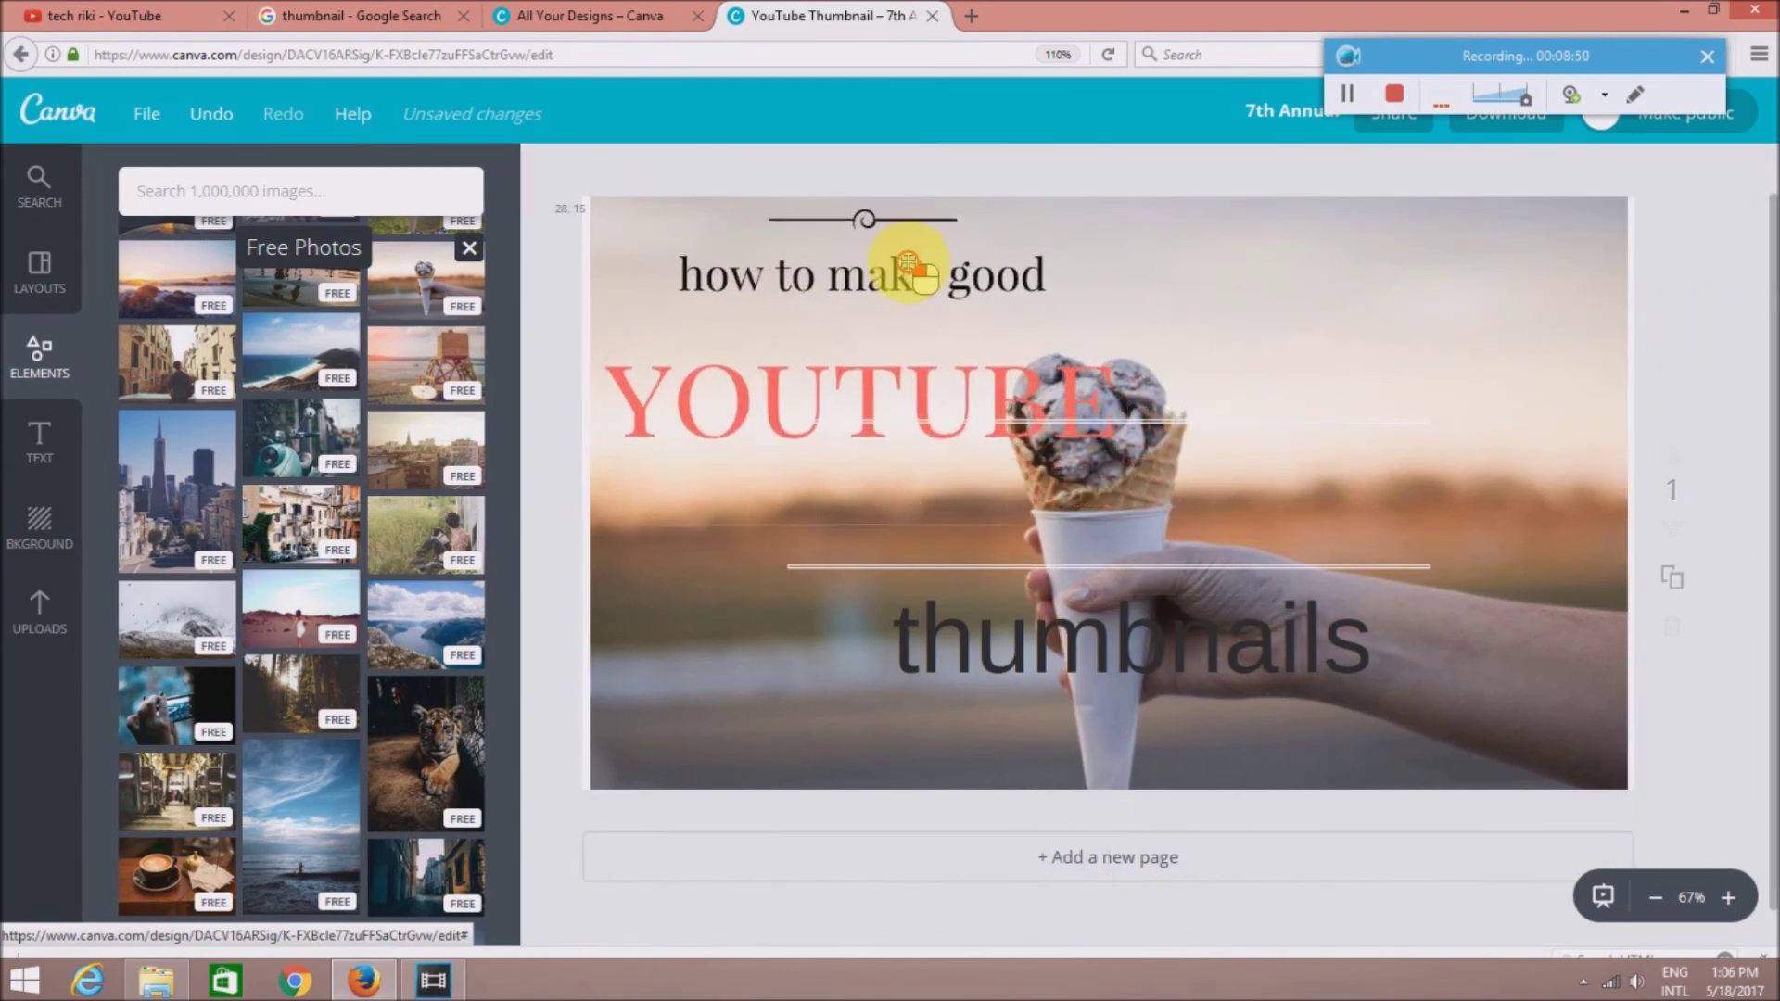
drag(928, 219, 1011, 257)
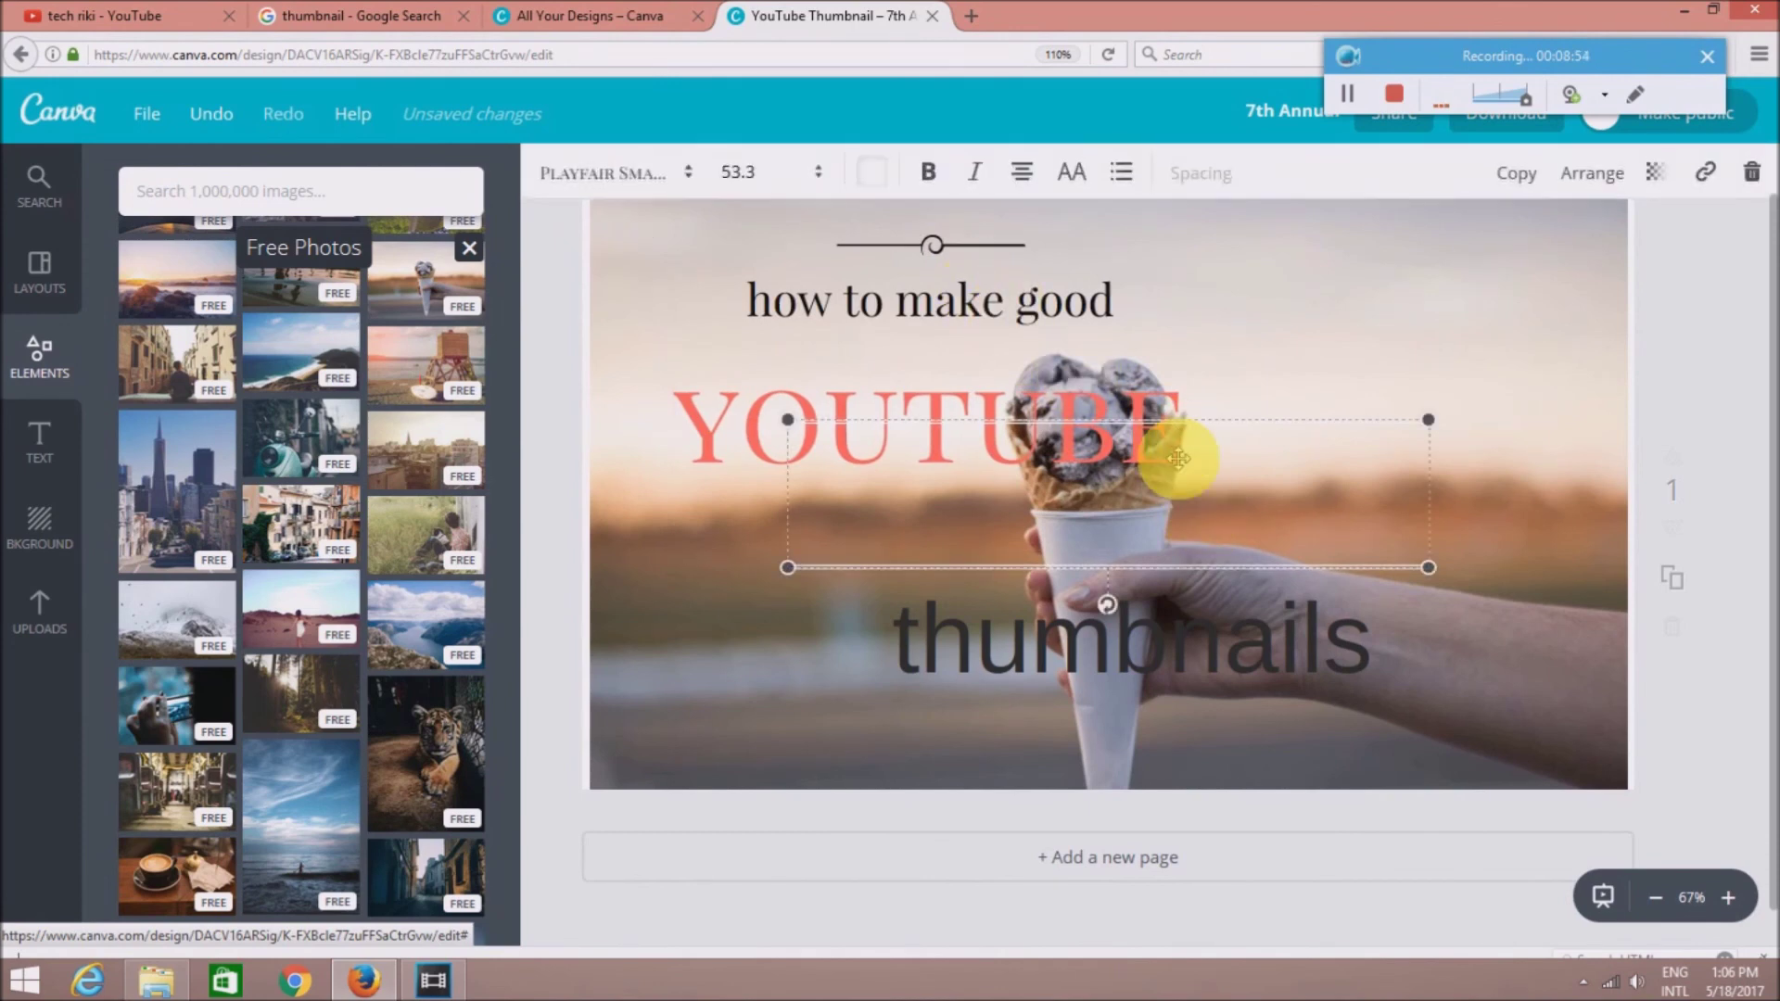
key(ctrl+z)
mouse_move(1357, 605)
mouse_down()
mouse_move(1313, 560)
mouse_move(1260, 545)
mouse_up()
drag(974, 365, 862, 269)
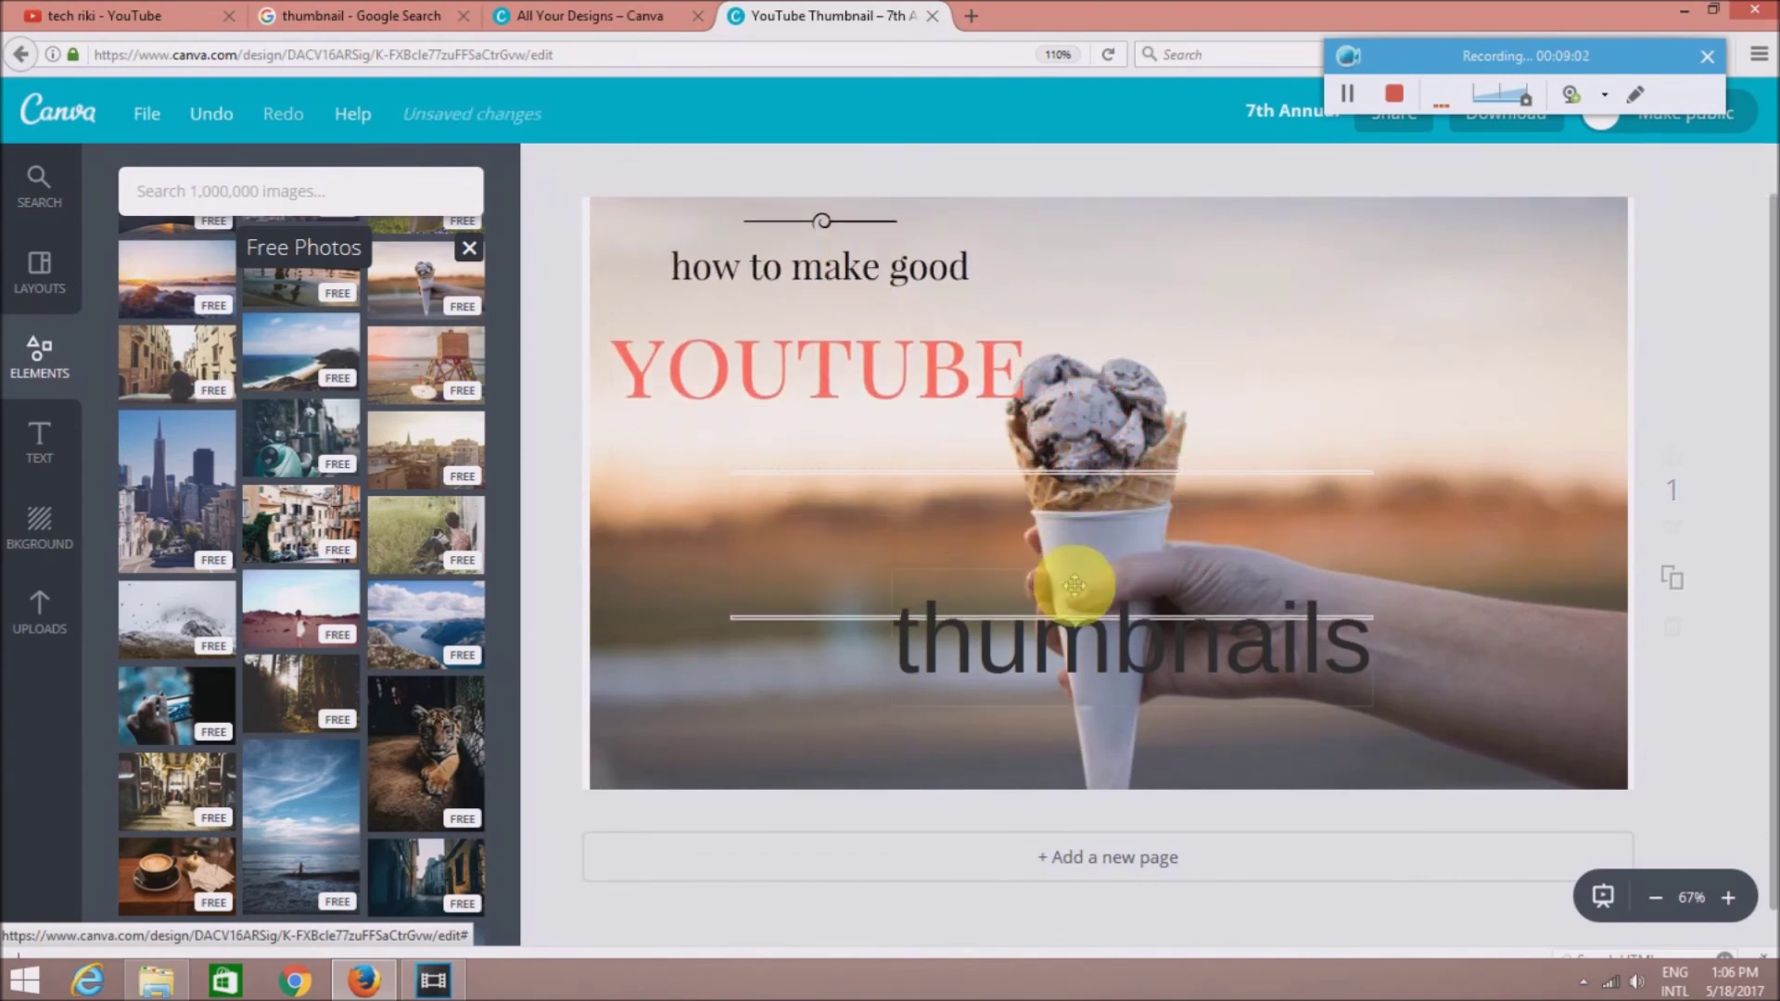
drag(974, 386, 936, 389)
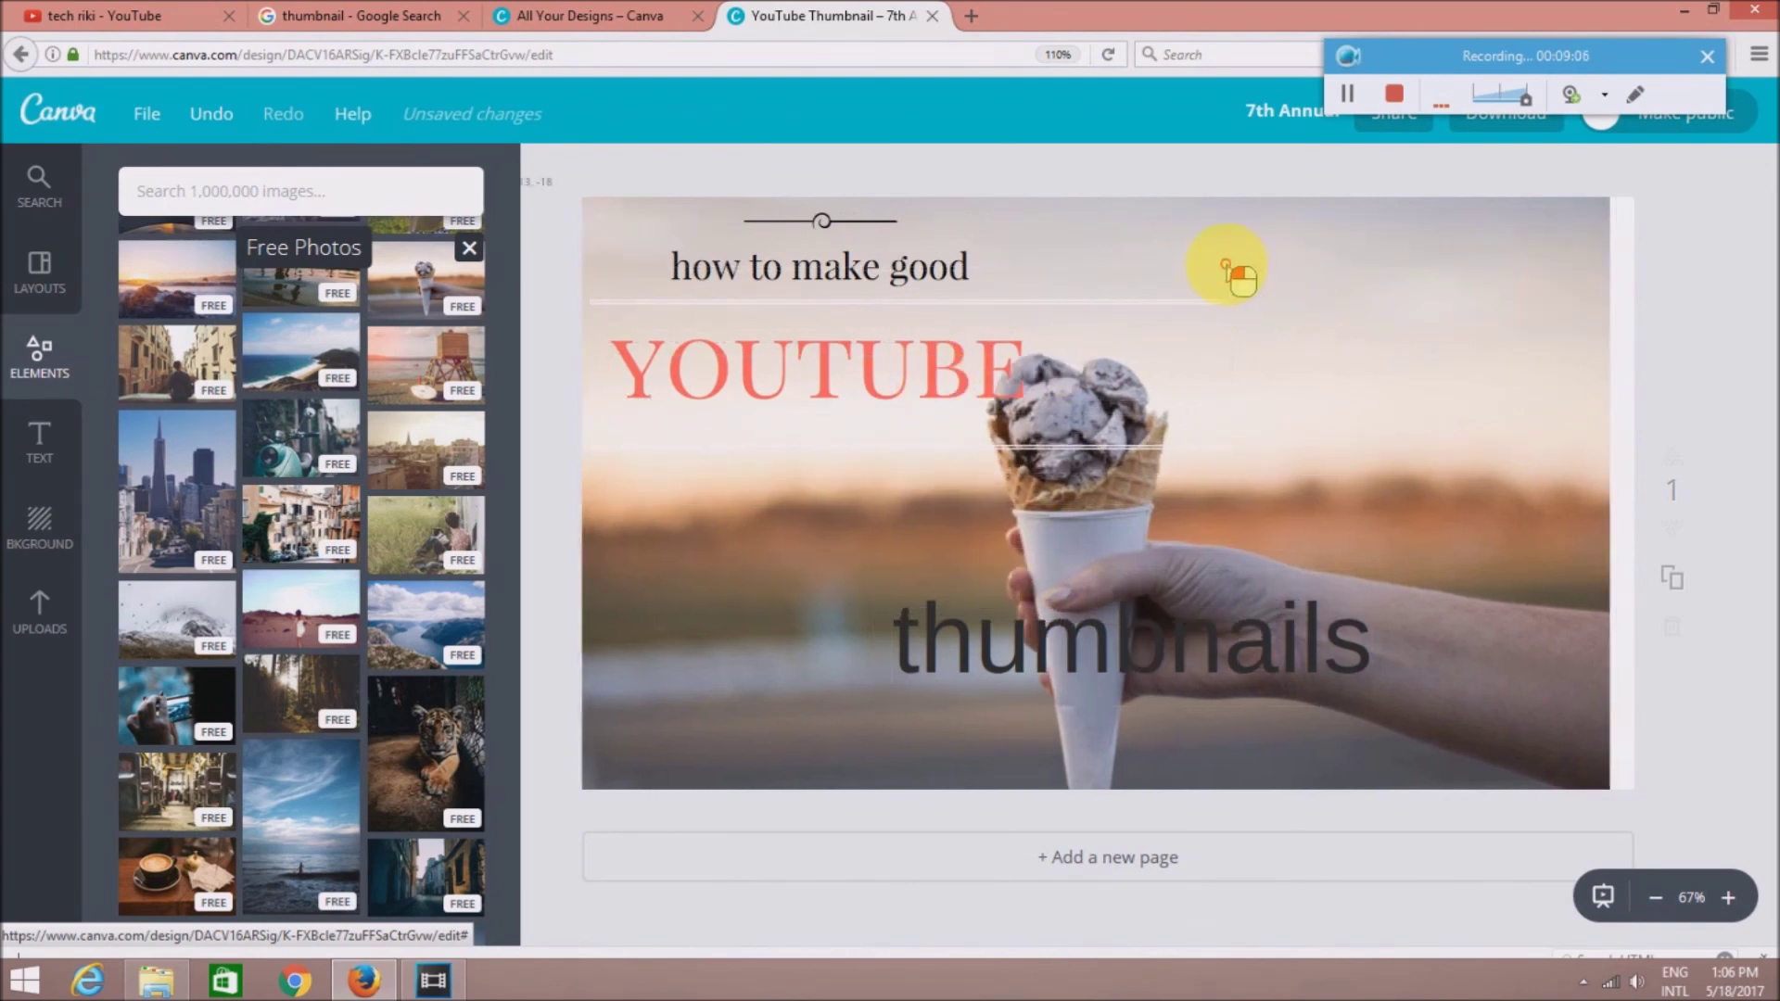
Move 'thumbnails' up beside YOUTUBE and shift the ice-cream background to cover the canvas
mouse_move(1191, 647)
mouse_down()
mouse_move(1355, 425)
mouse_move(1356, 373)
mouse_up()
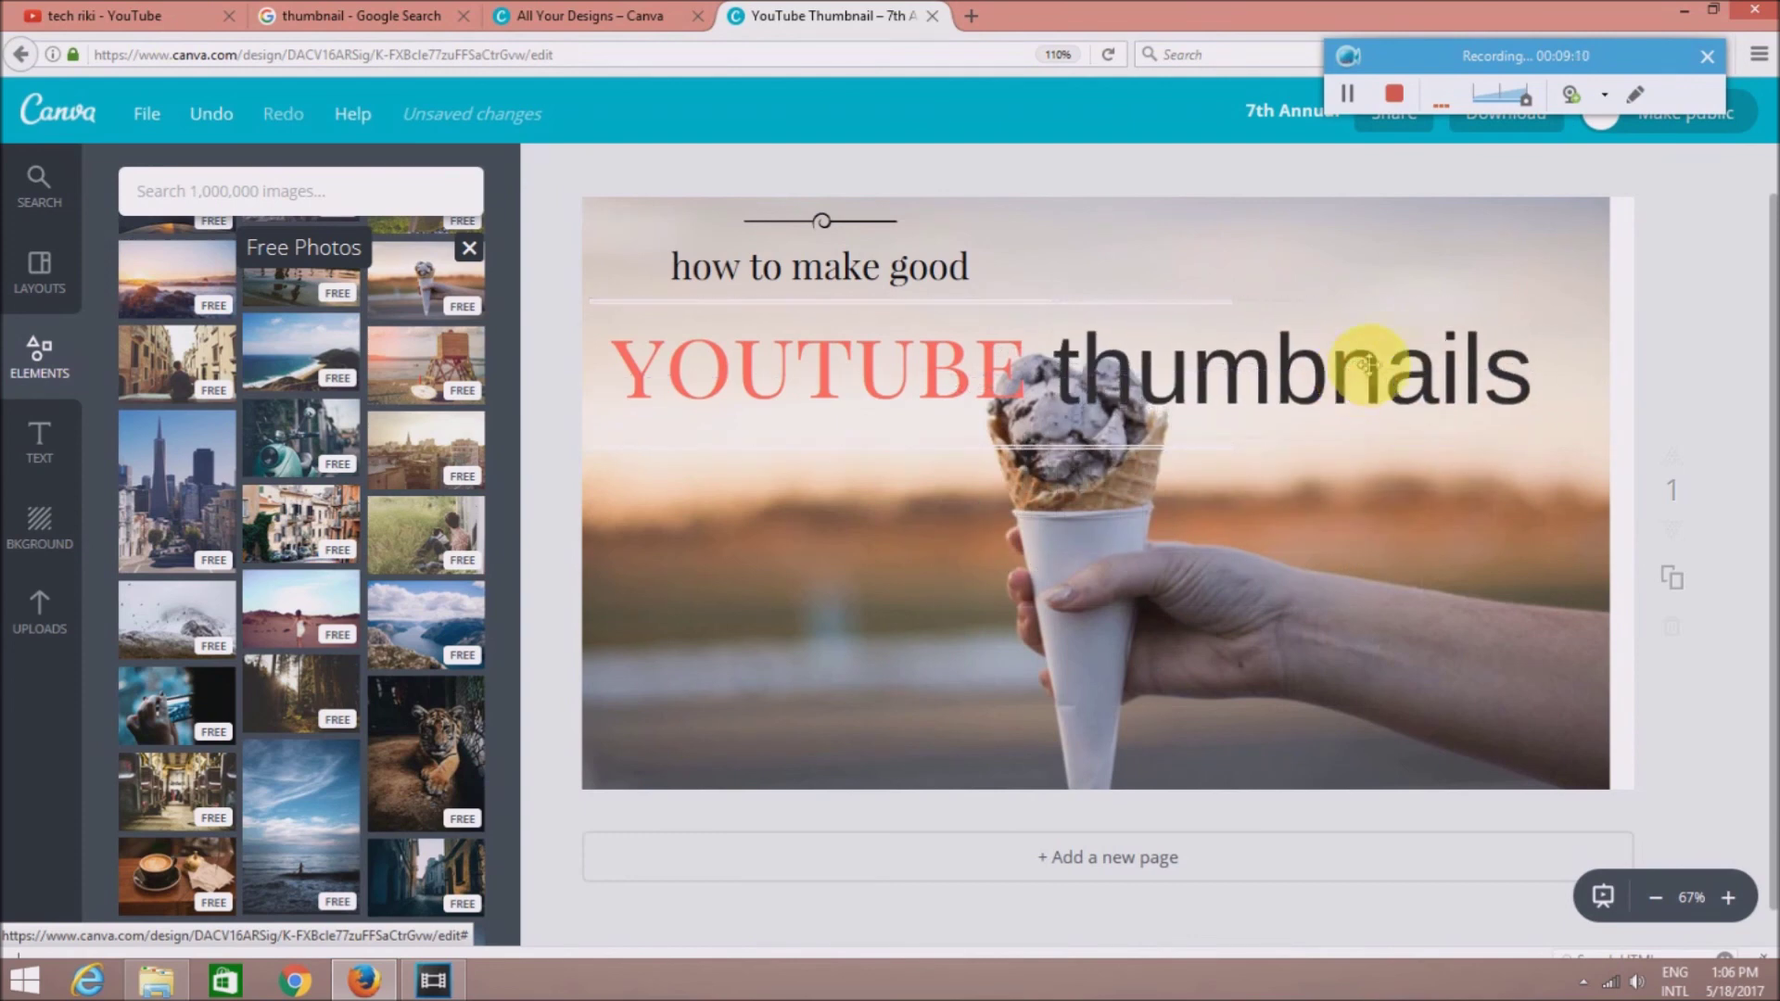
drag(1593, 289, 1465, 264)
drag(1601, 305, 1603, 306)
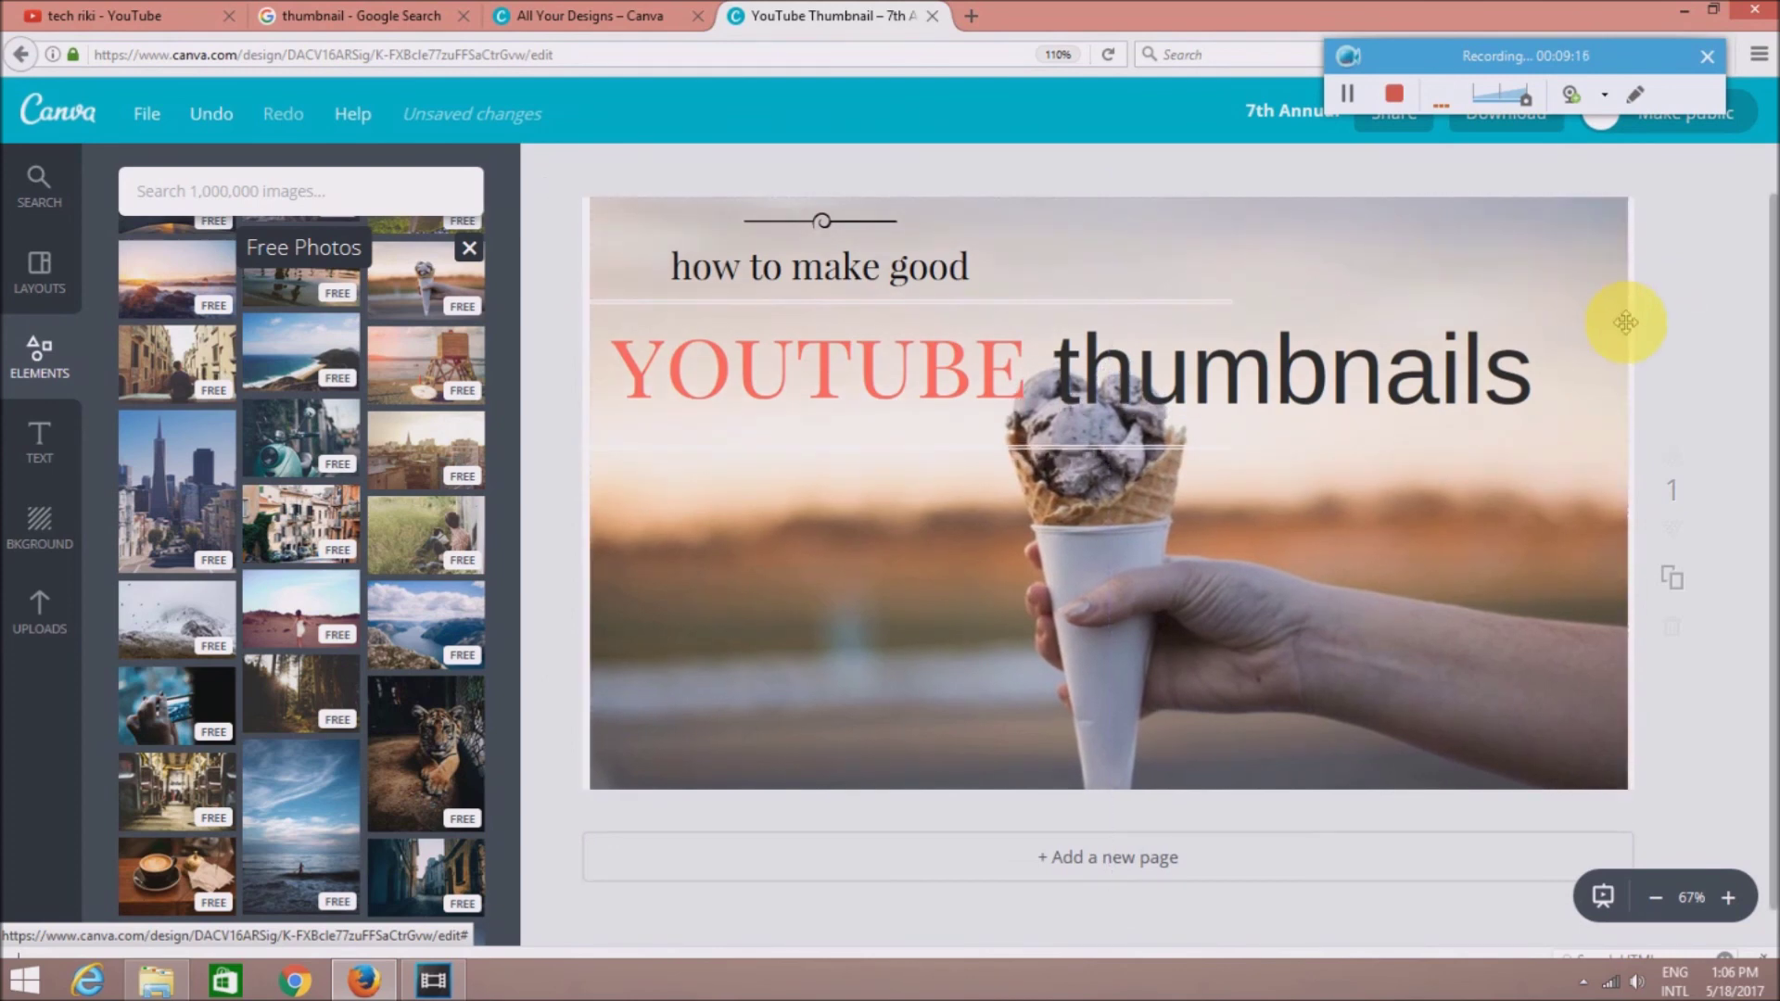
click(1598, 289)
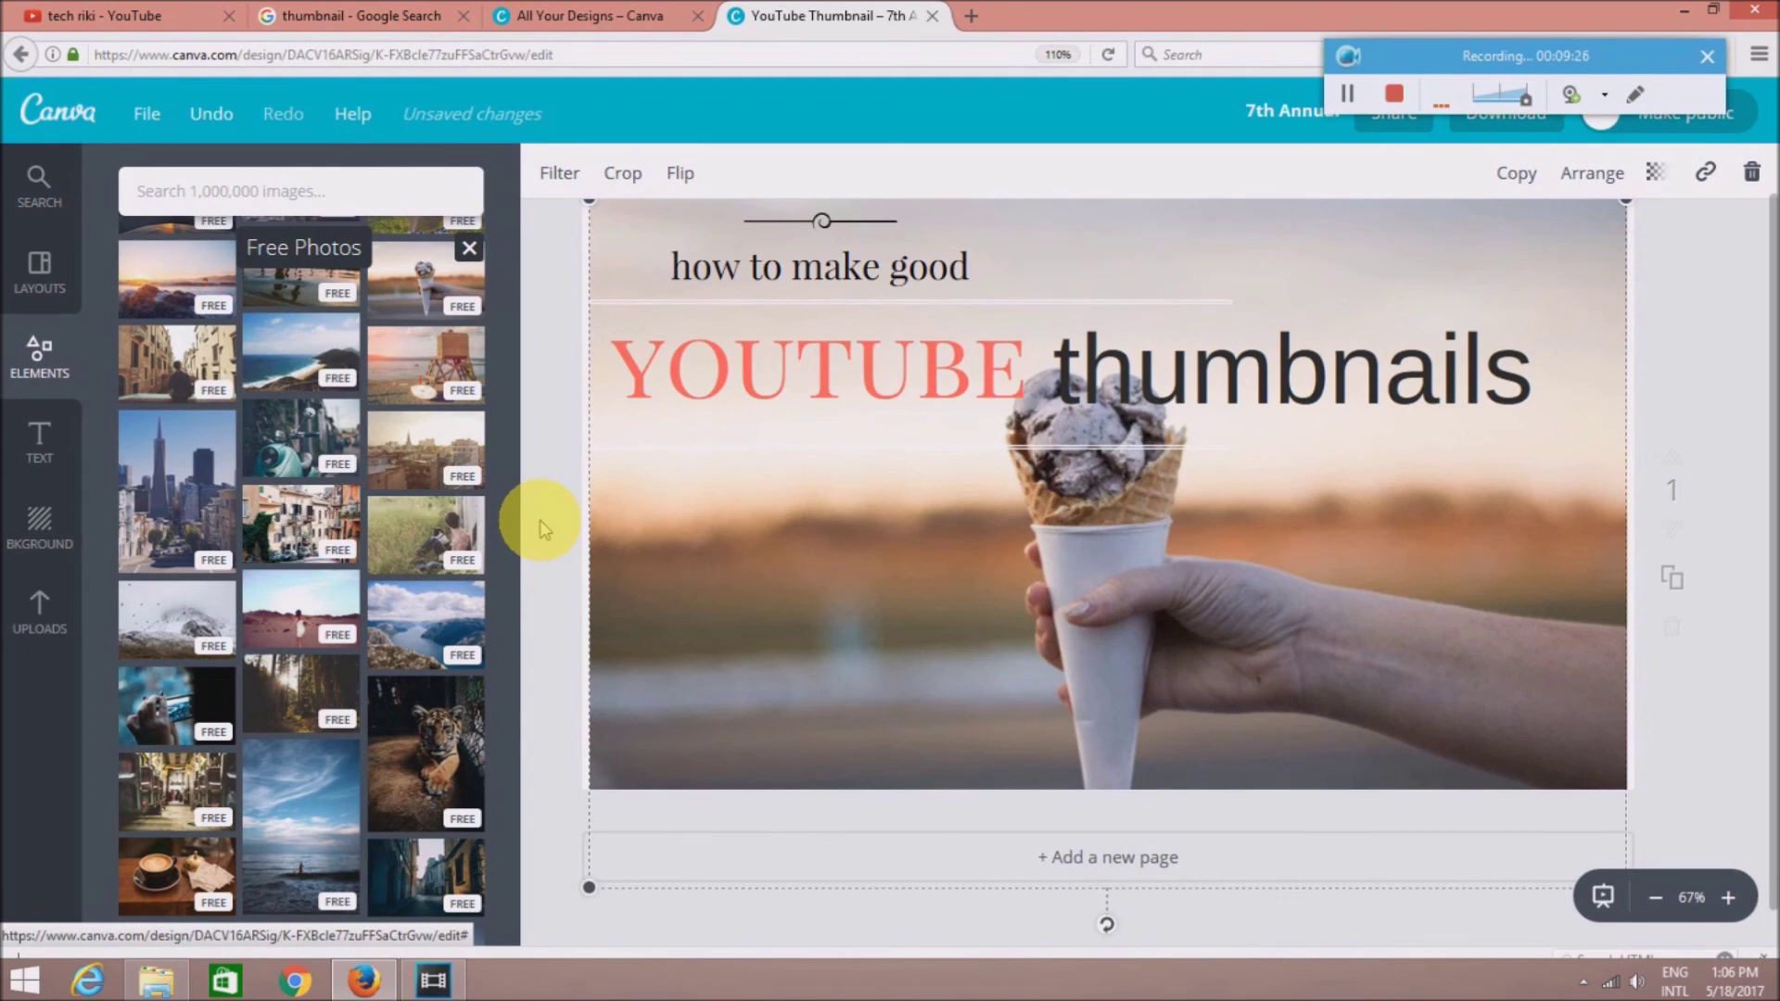
scroll(542, 529, up, 1)
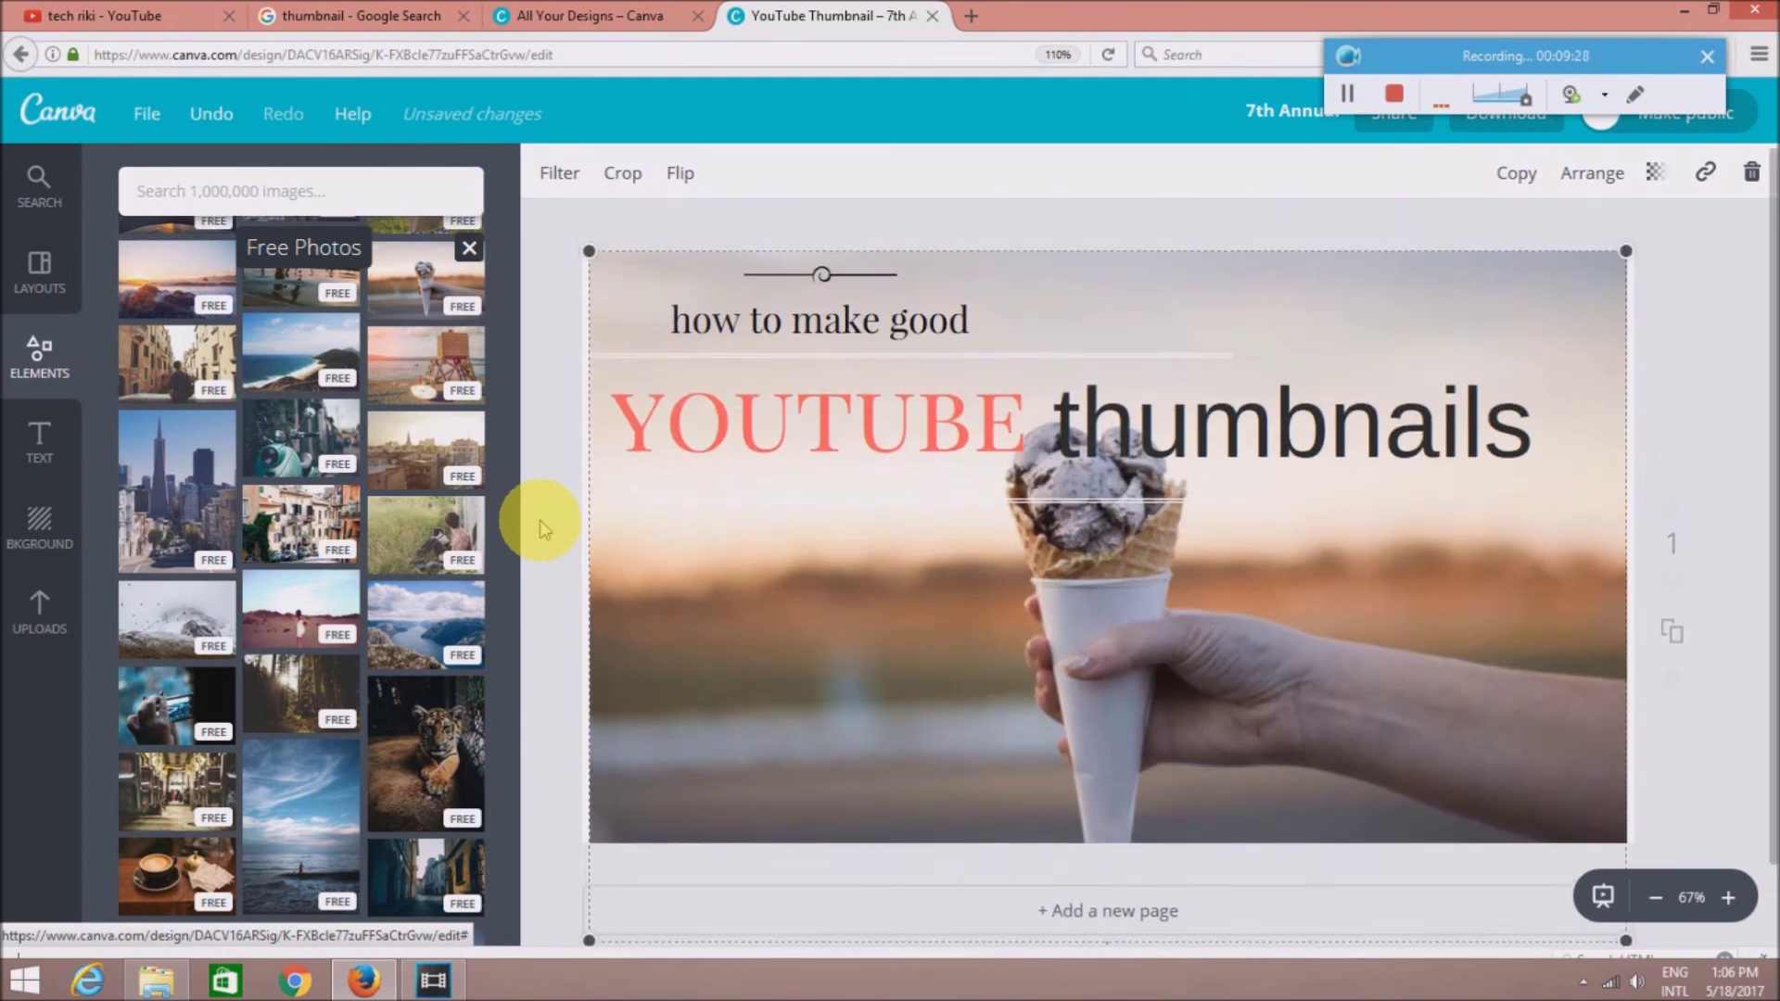